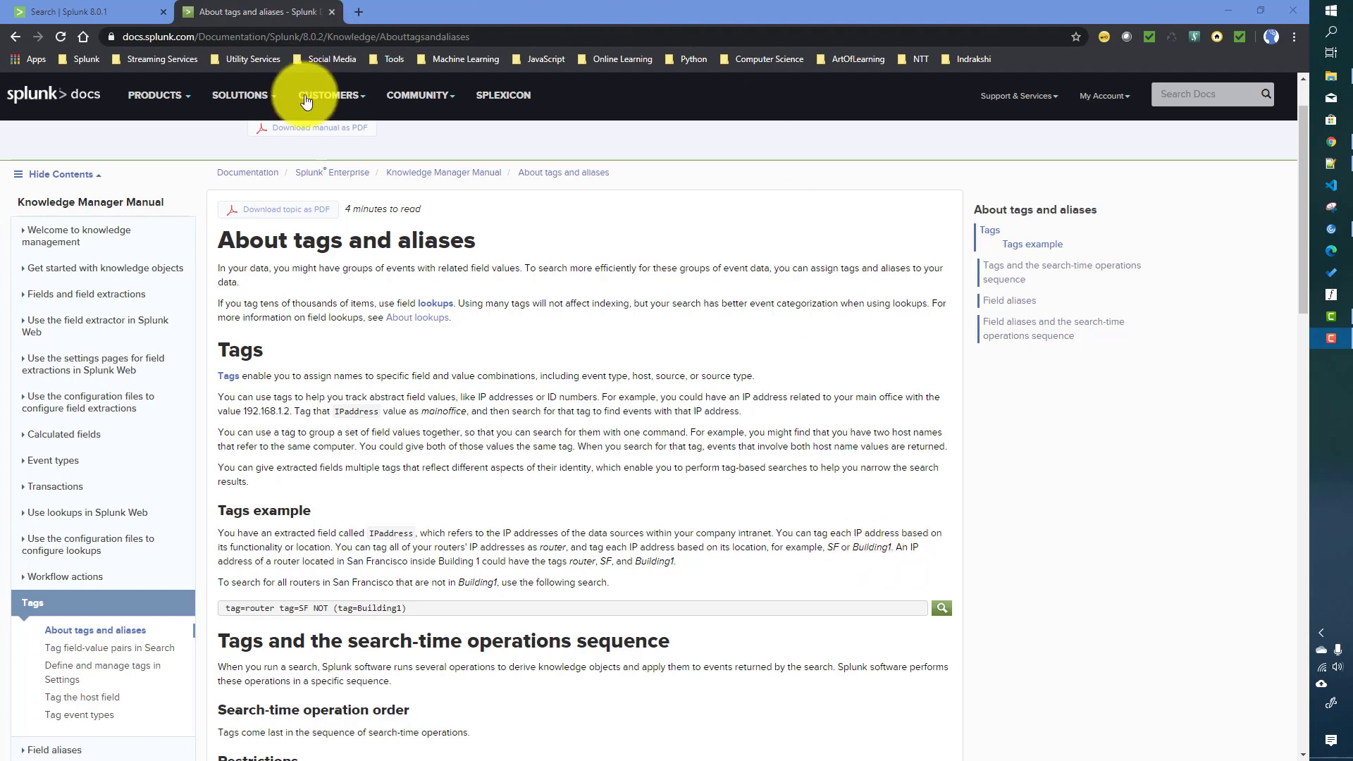
Switch to the Splunk search page and inspect the values of the eventtype and action fields
click(89, 10)
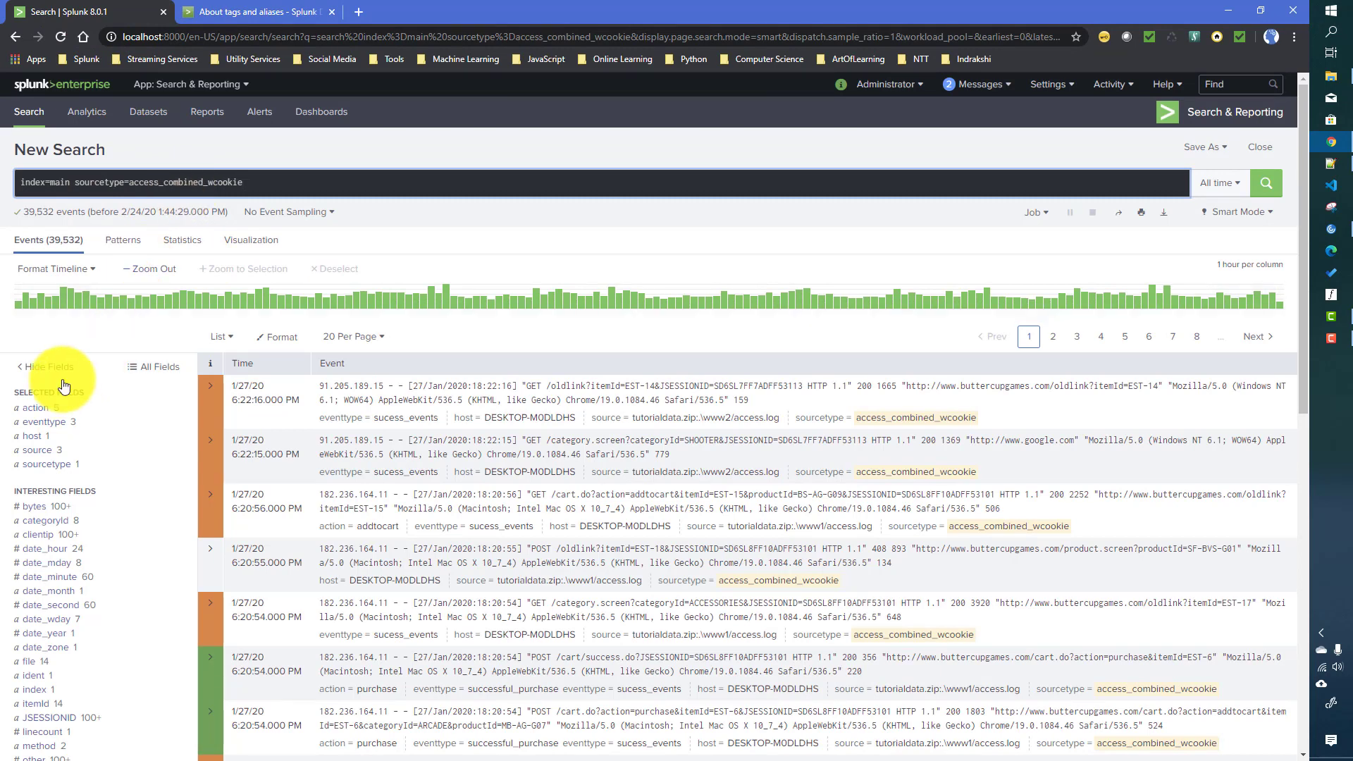
click(55, 422)
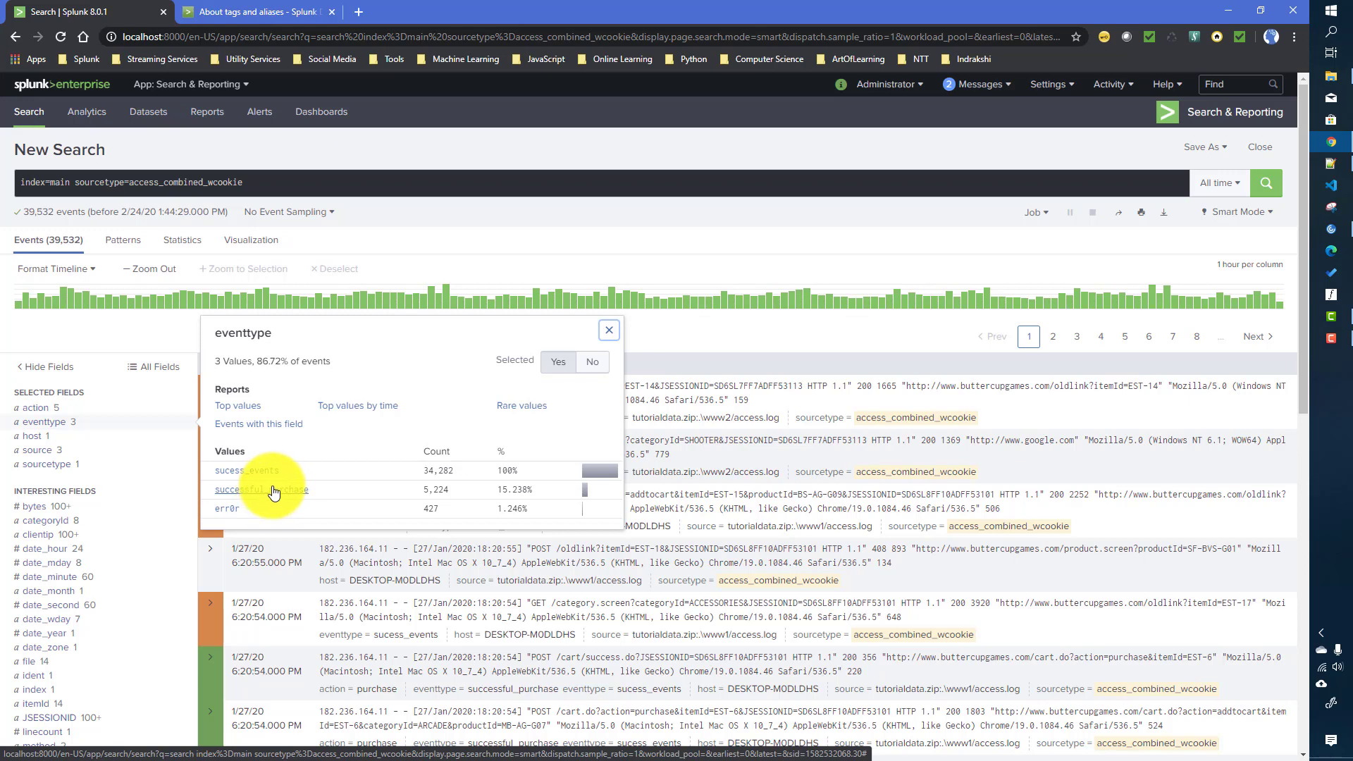
click(34, 408)
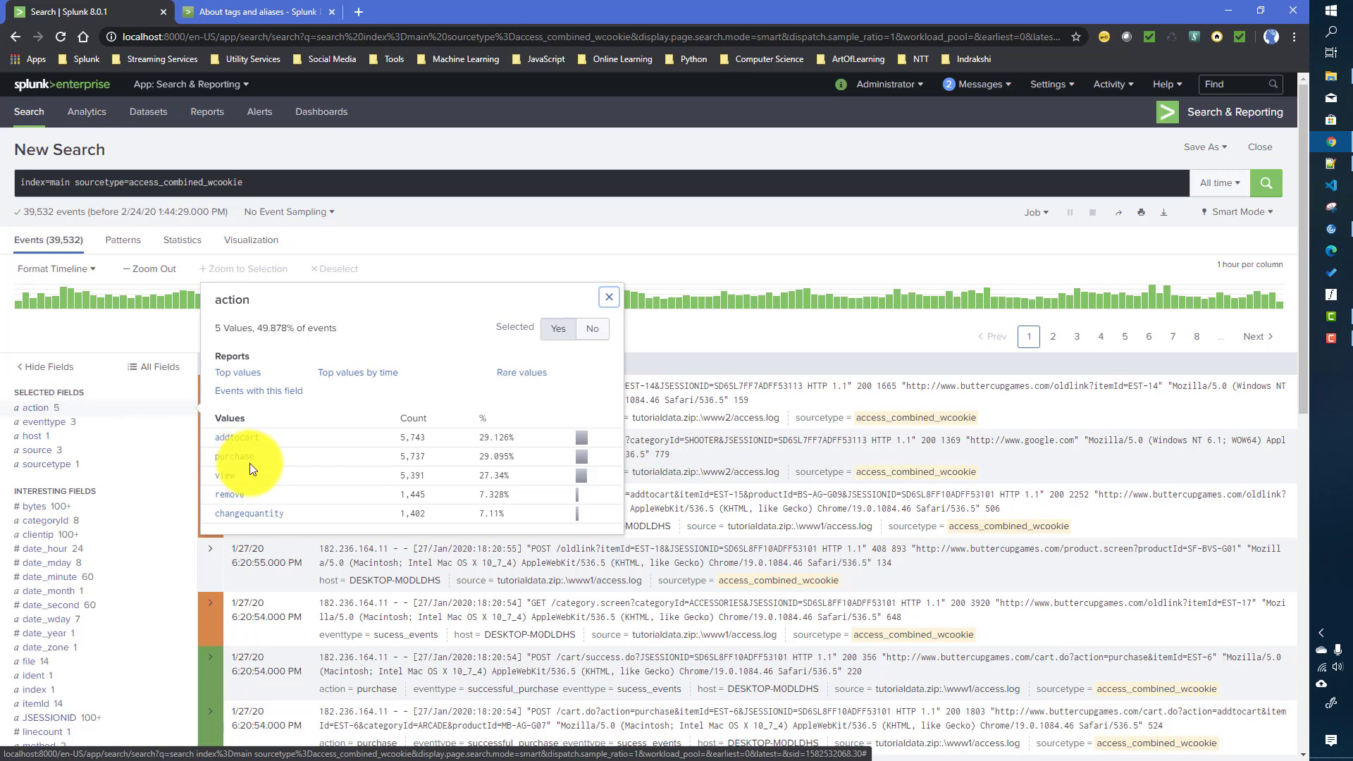
click(352, 182)
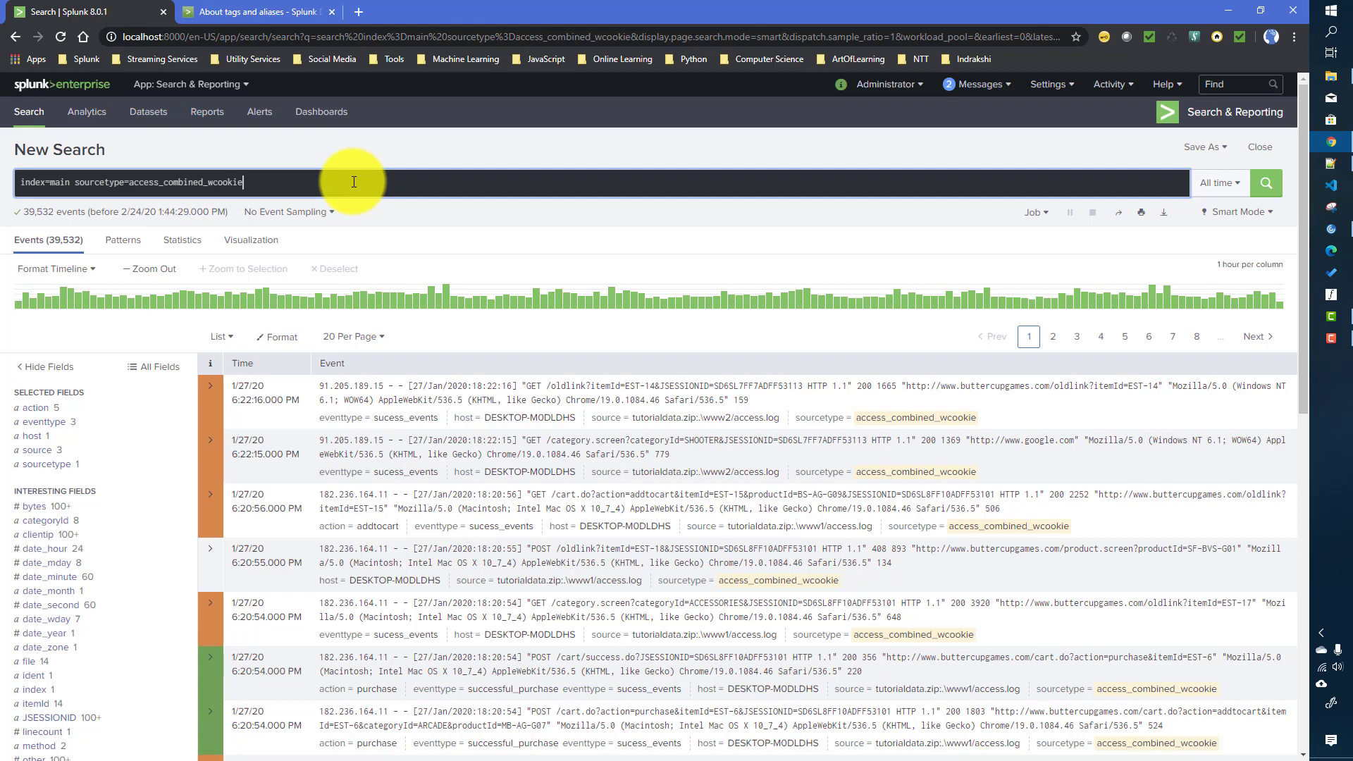
Filter the access_combined_wcookie search to events whose status field is 200
scroll(356, 187, down, 4)
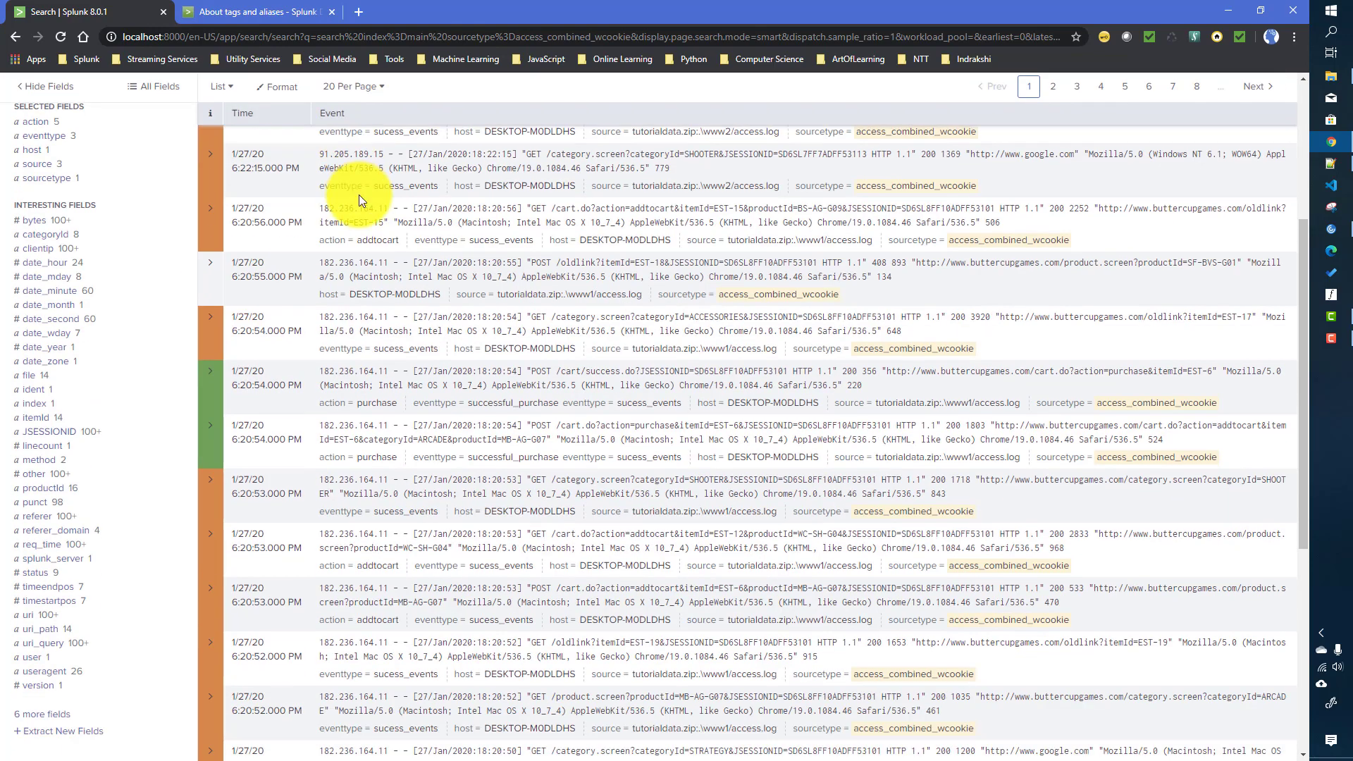
click(32, 574)
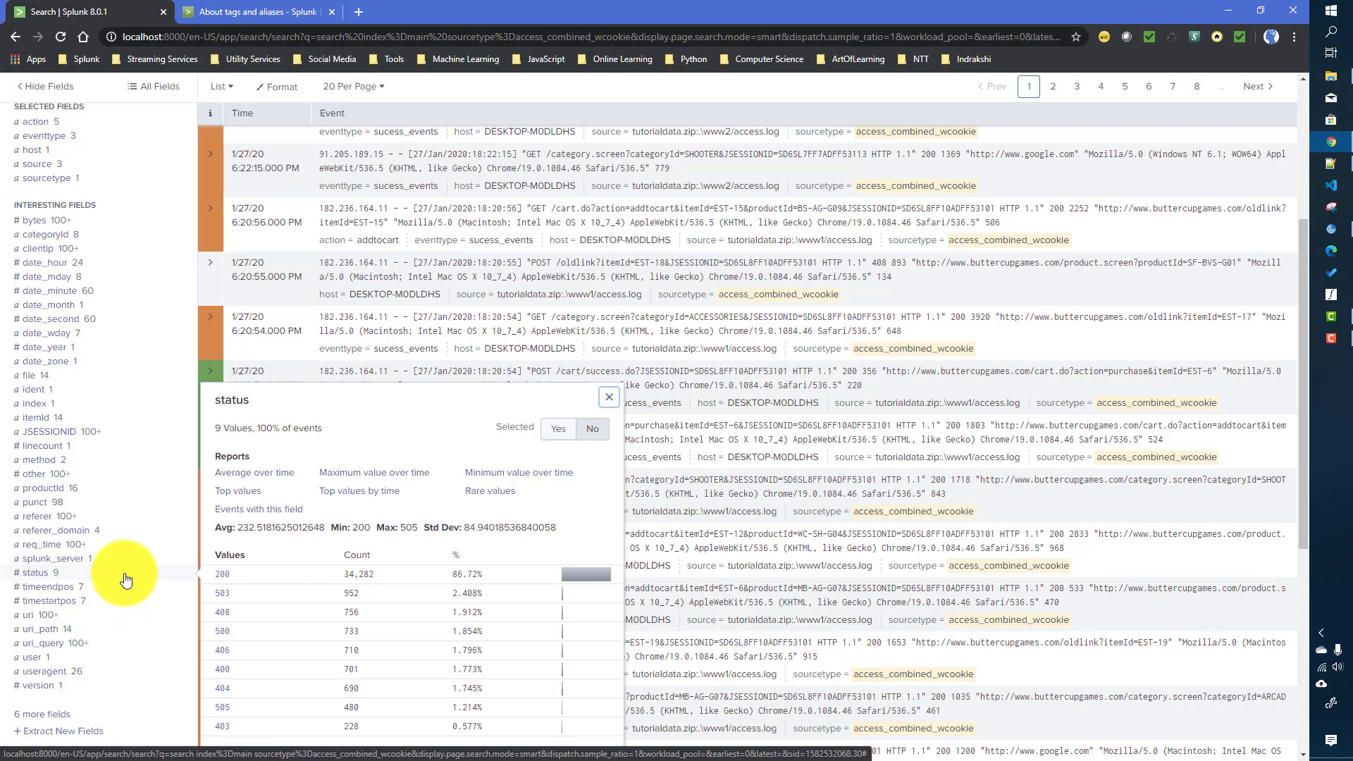
scroll(260, 613, up, 5)
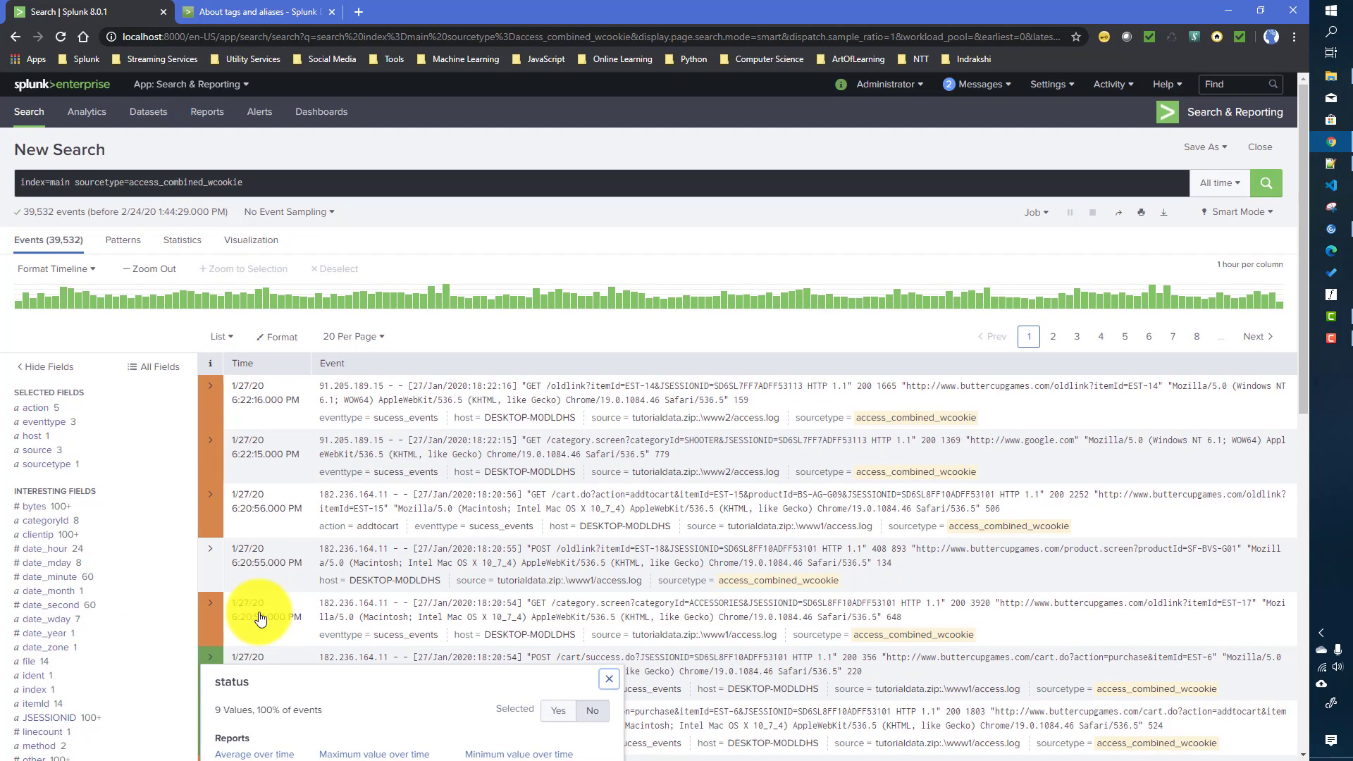
scroll(256, 612, down, 2)
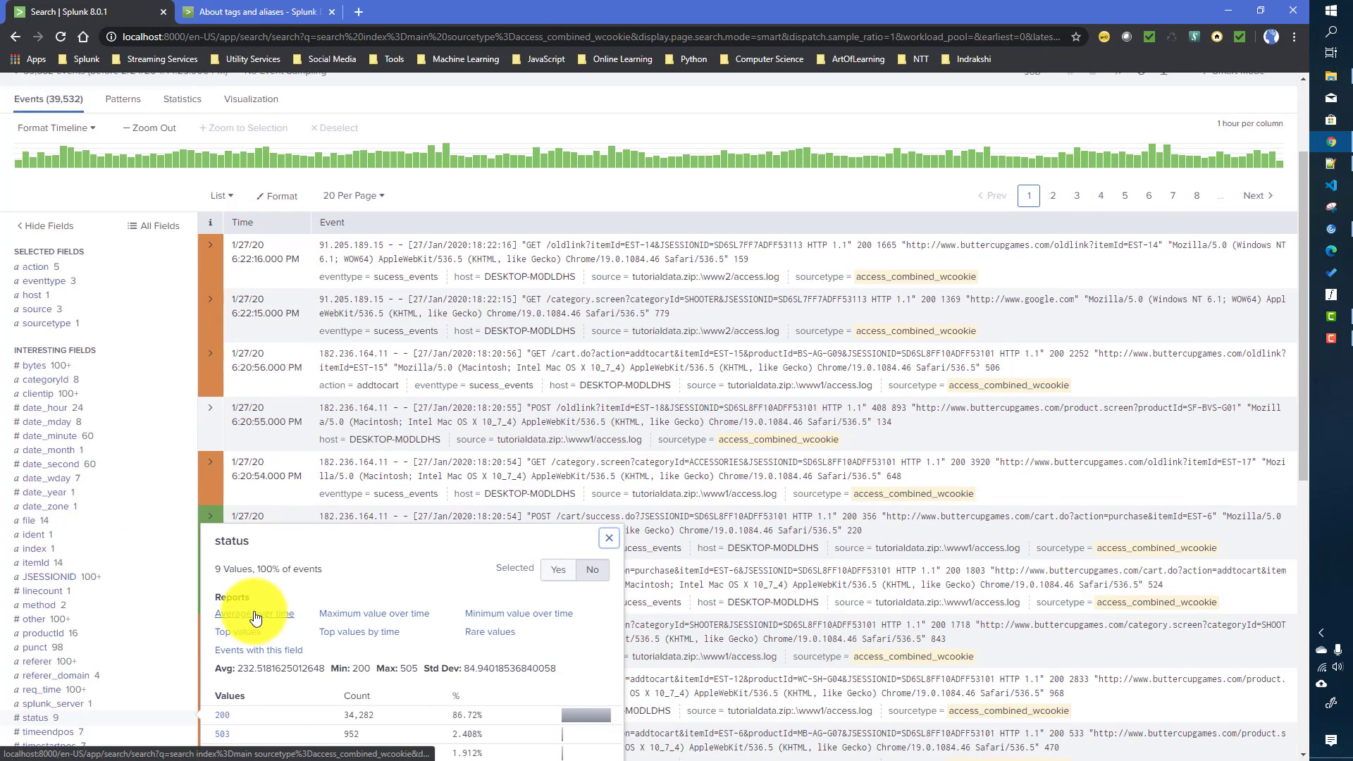
scroll(320, 574, down, 3)
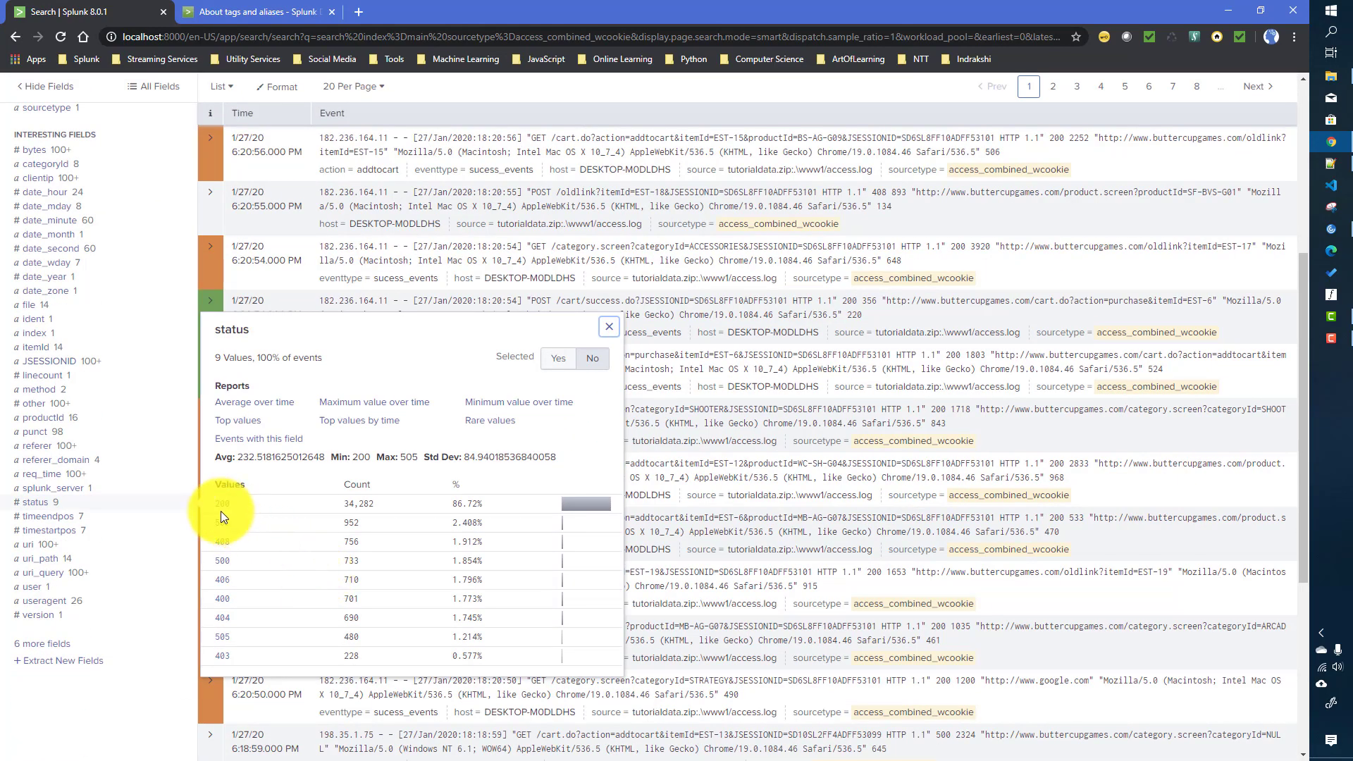
click(223, 505)
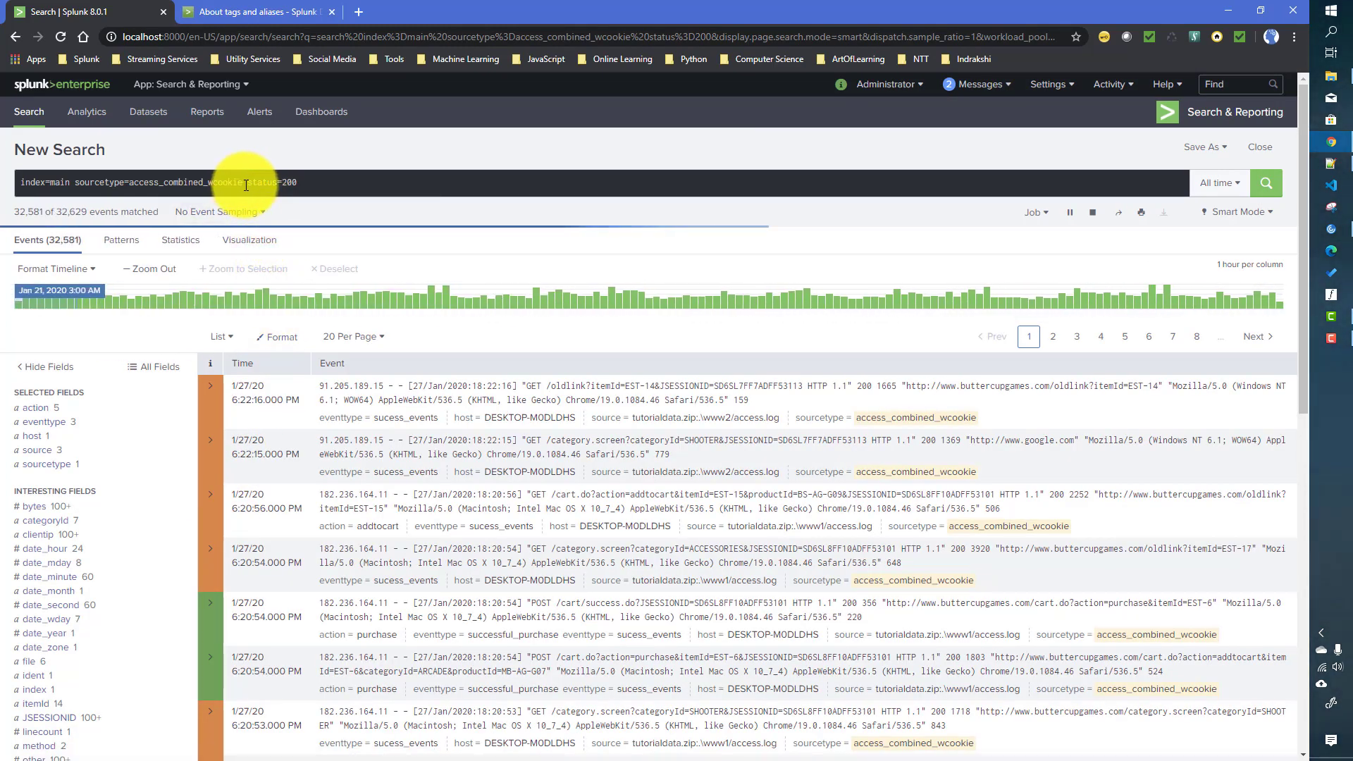
drag(248, 183, 317, 186)
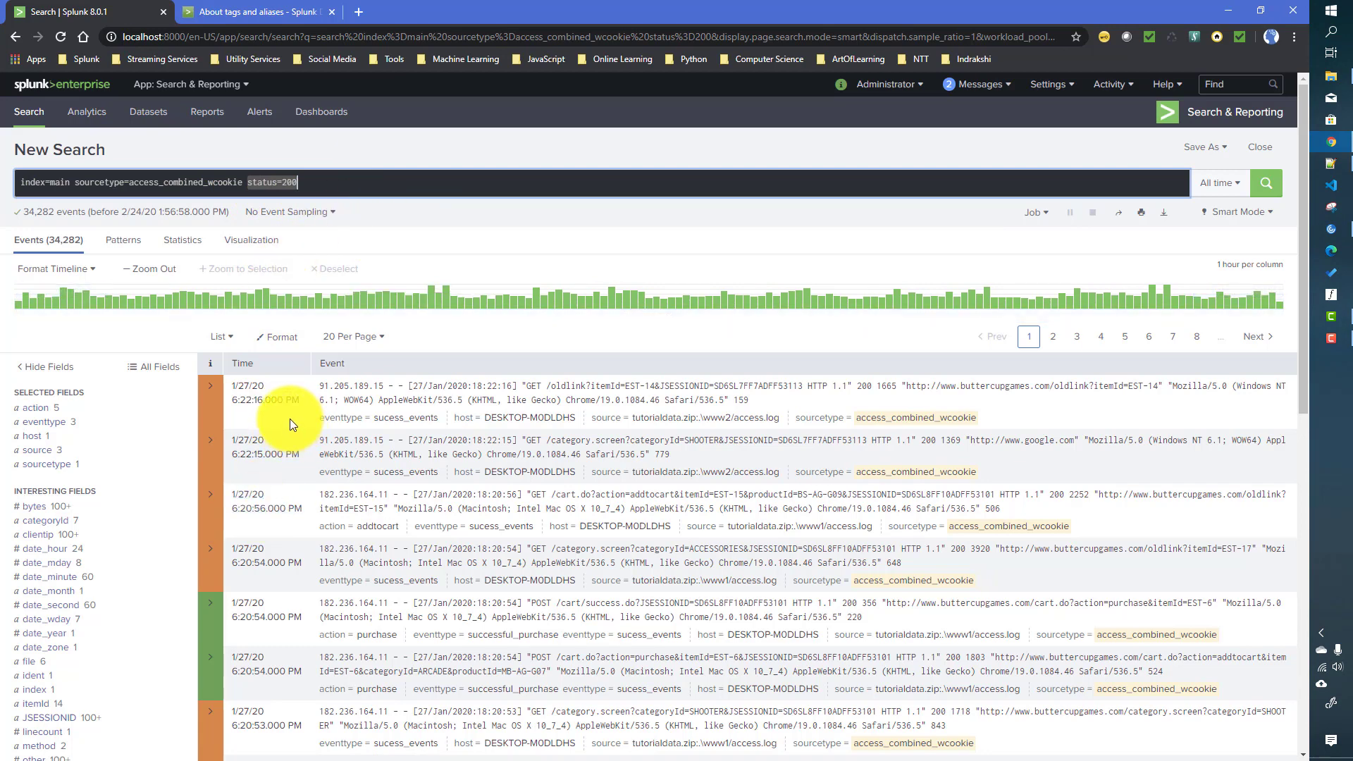
Expand the first event and tag its status=200 field value as successful_request
click(210, 394)
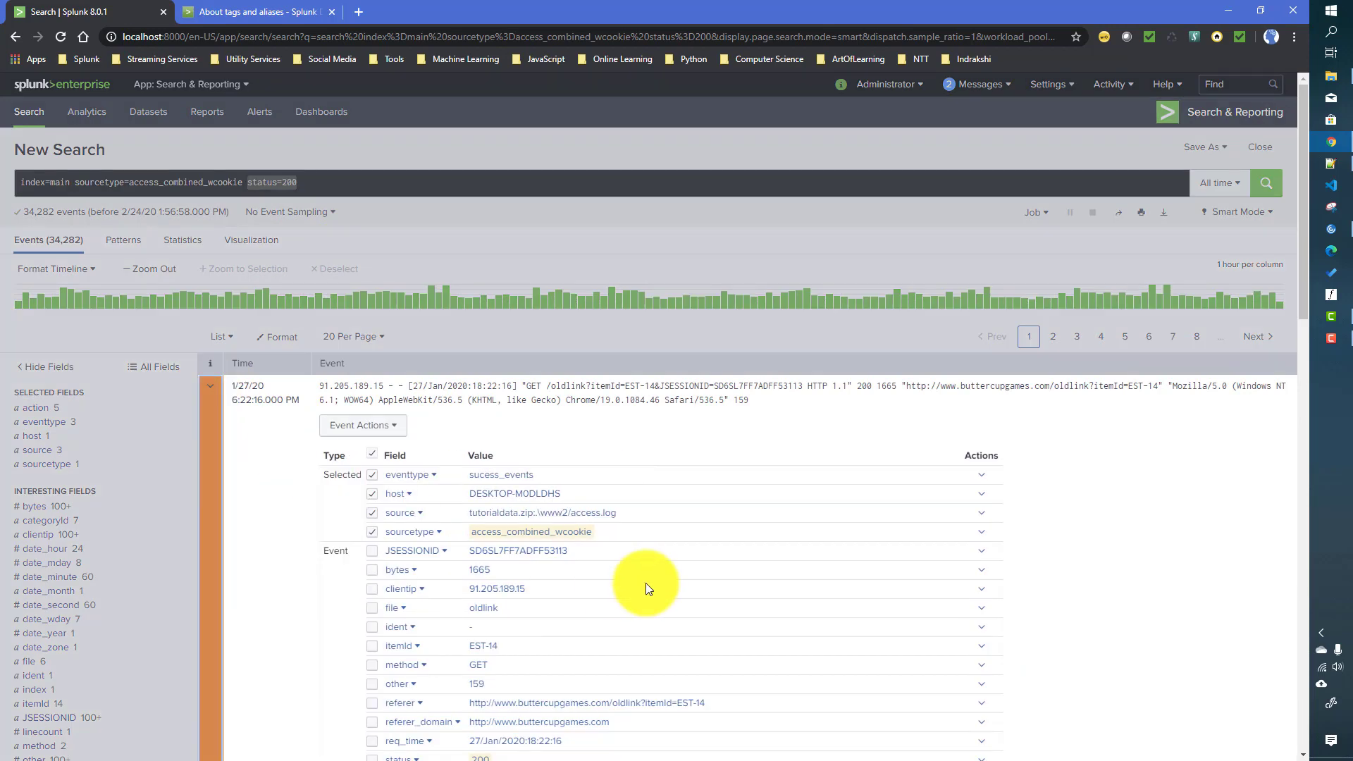
scroll(646, 582, down, 2)
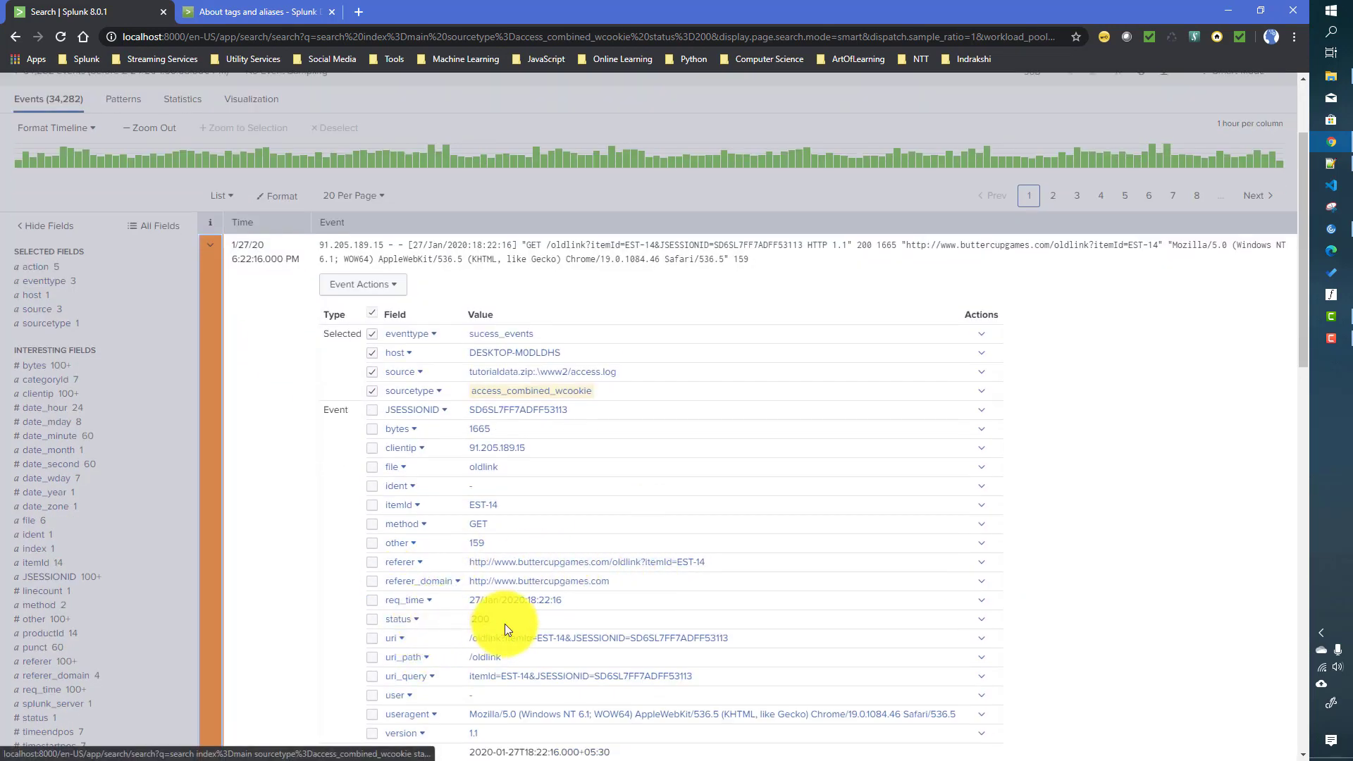
click(981, 620)
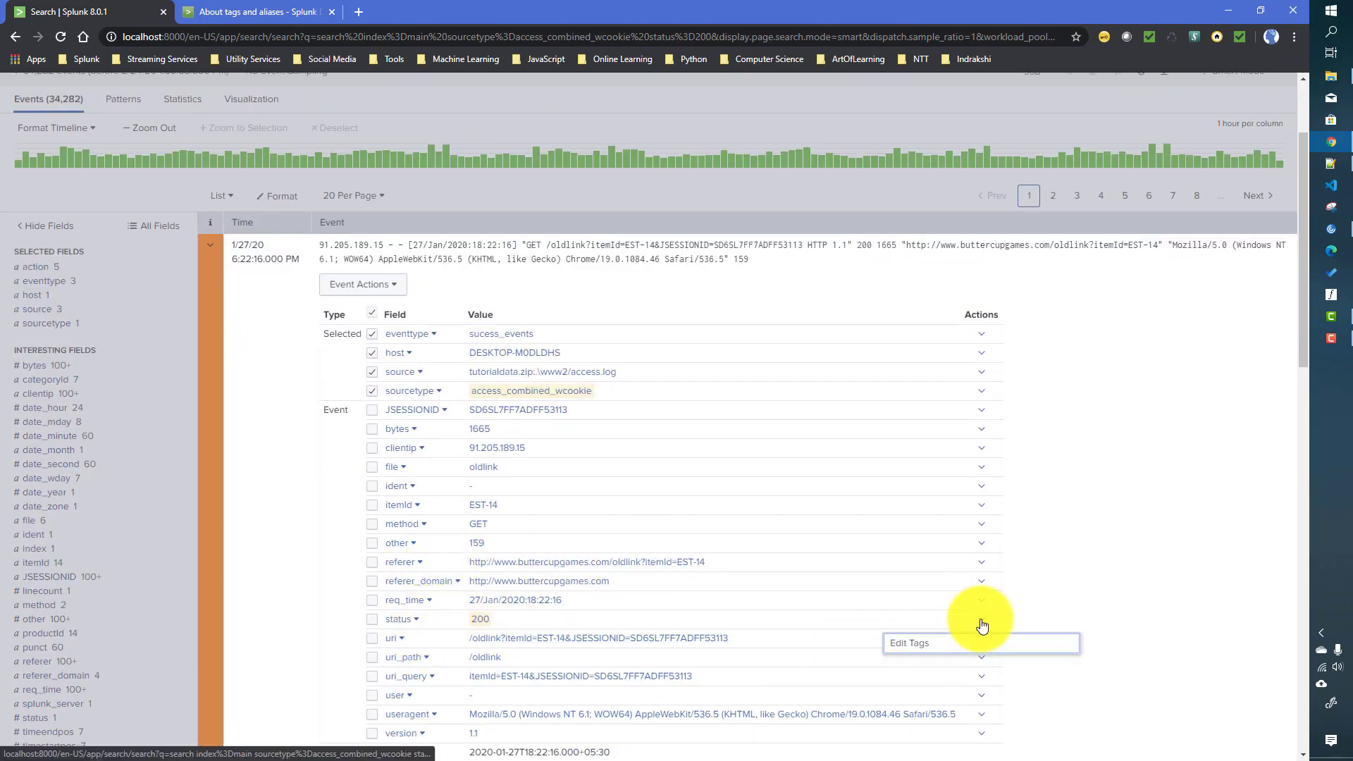
click(911, 643)
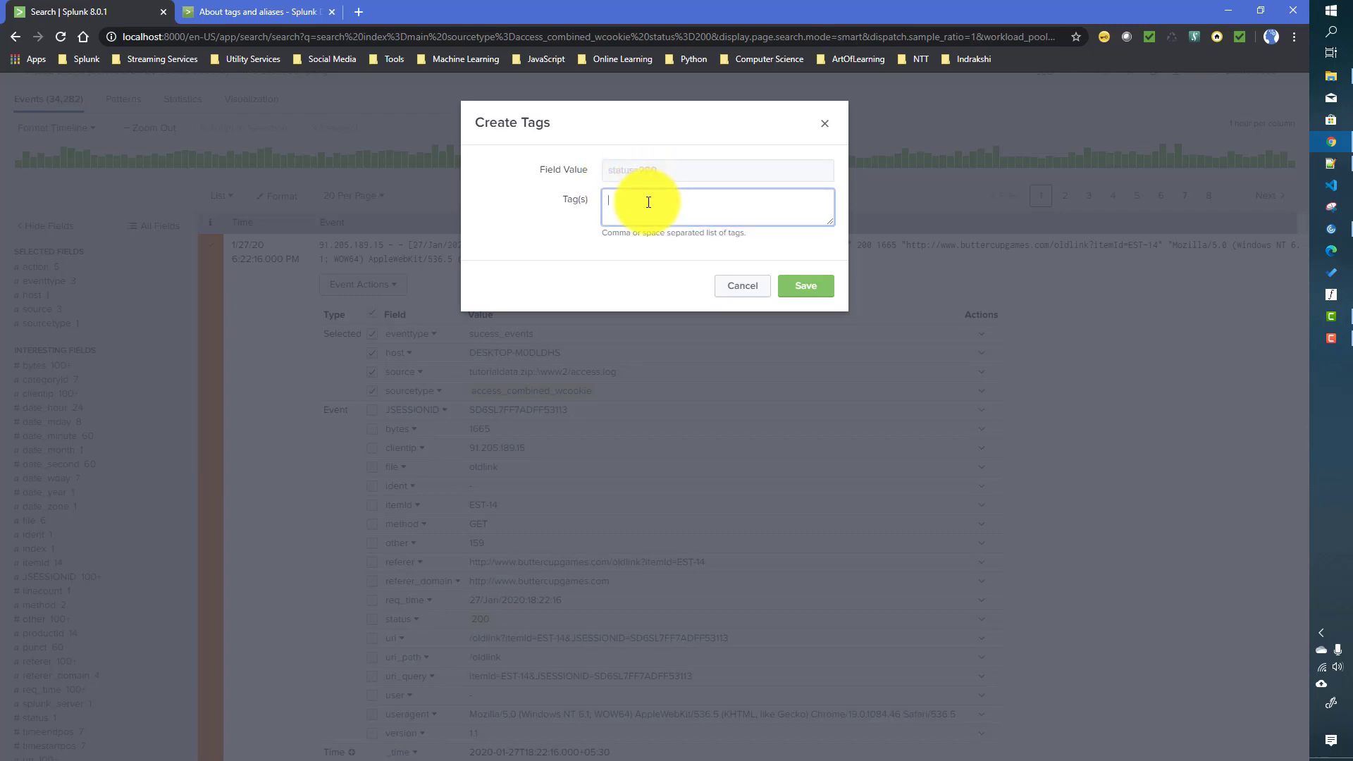
text(successful_request)
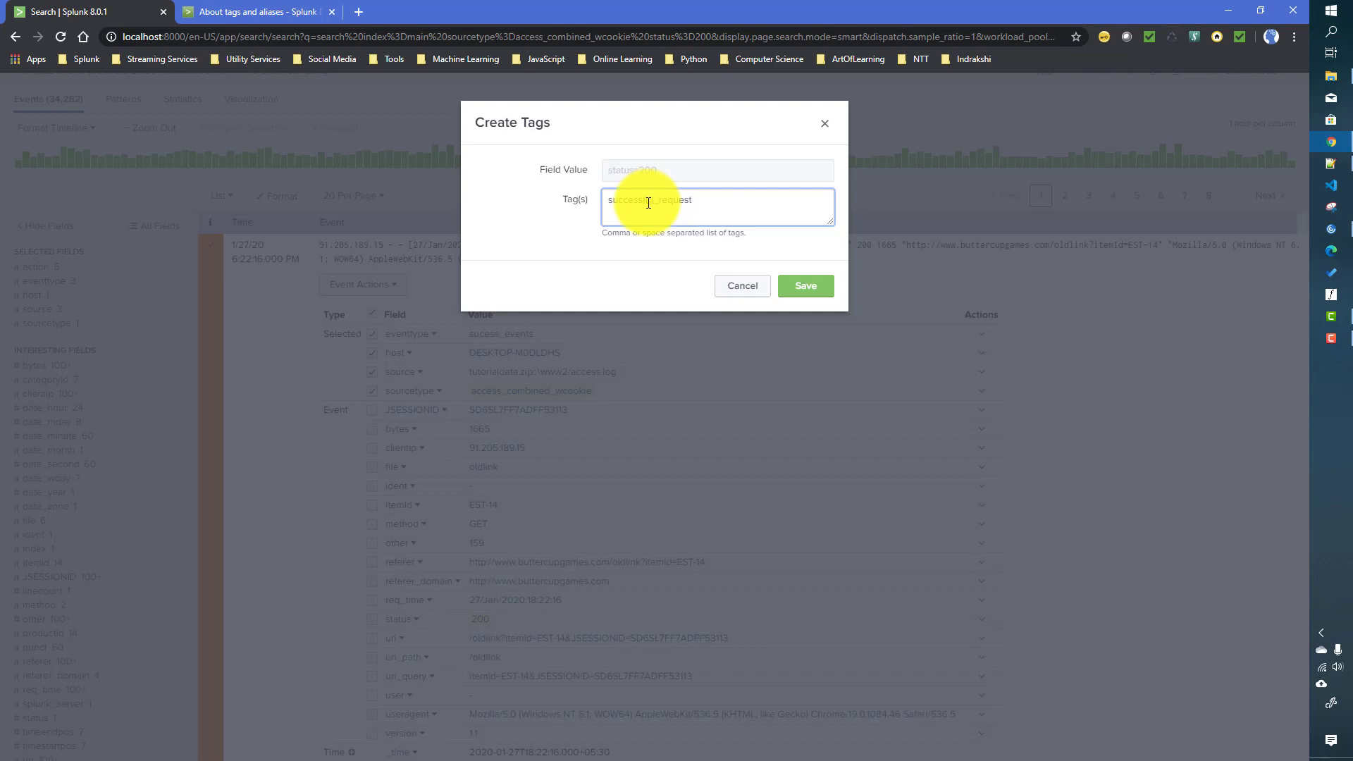
click(811, 286)
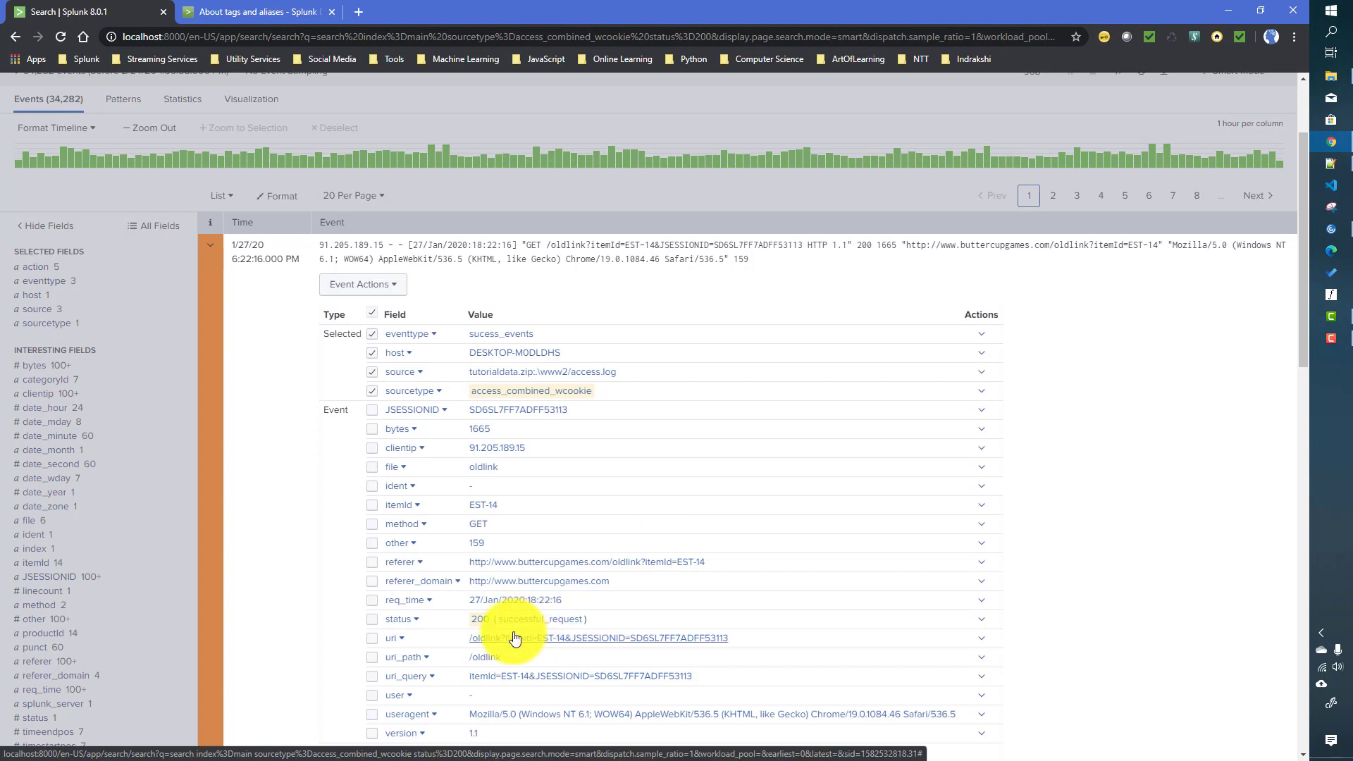
Remove the status=200 filter from the query and rerun the search on index=main sourcetype=access_combined_wcookie
scroll(208, 571, down, 3)
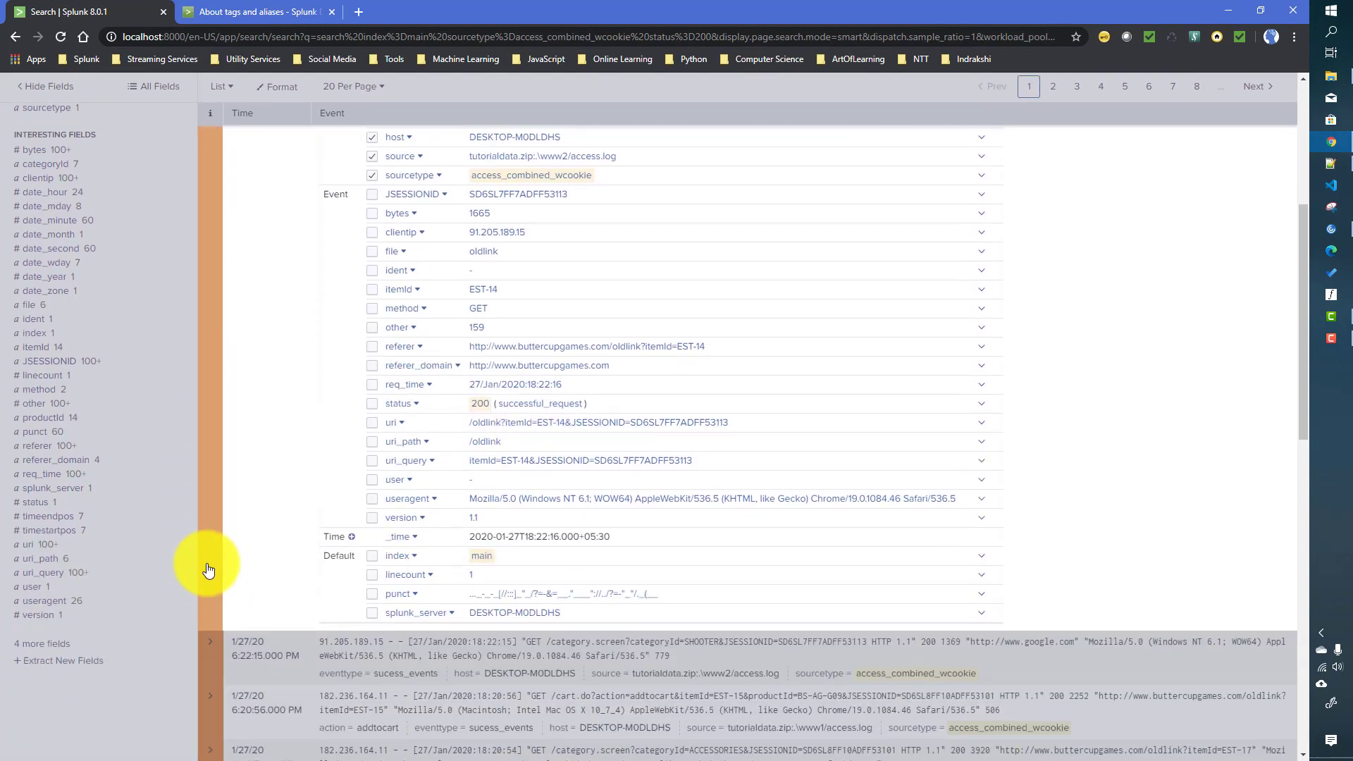
scroll(206, 568, up, 5)
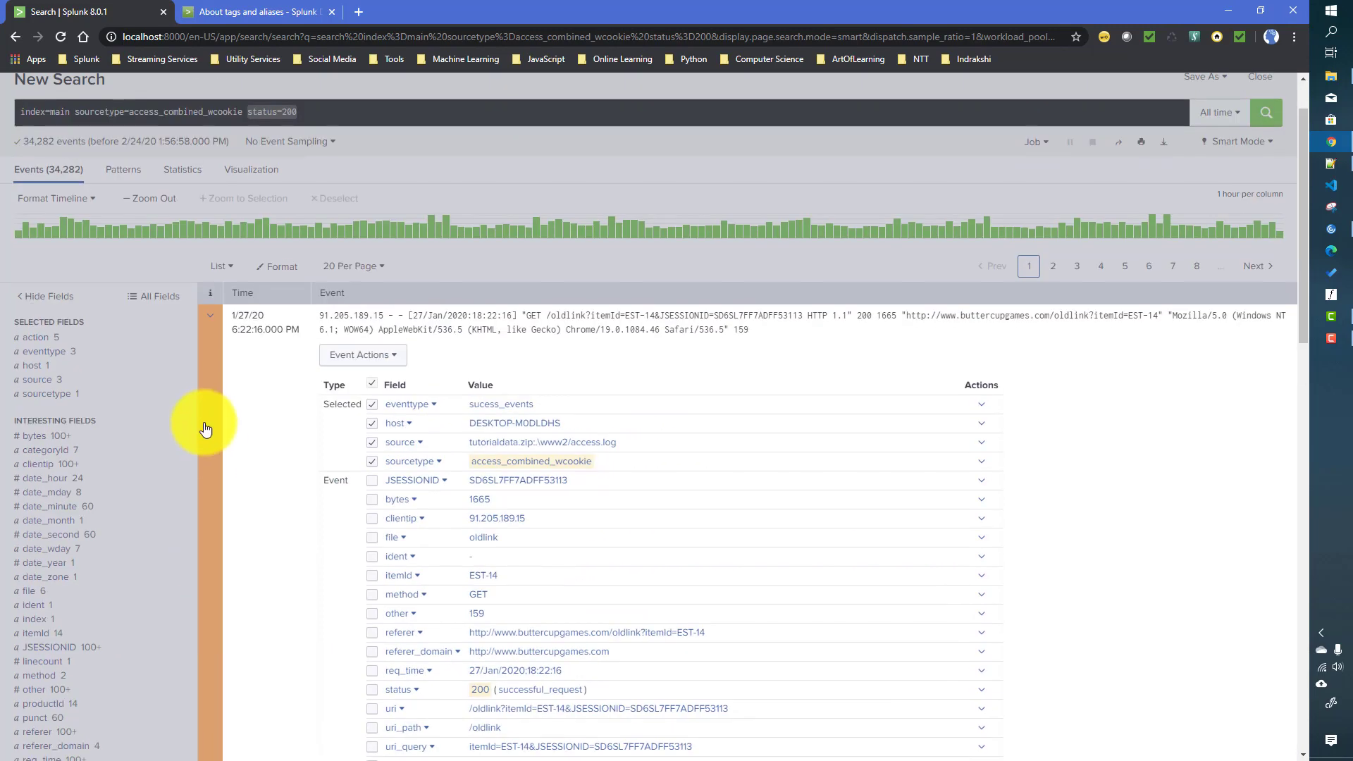
click(320, 172)
key(Return)
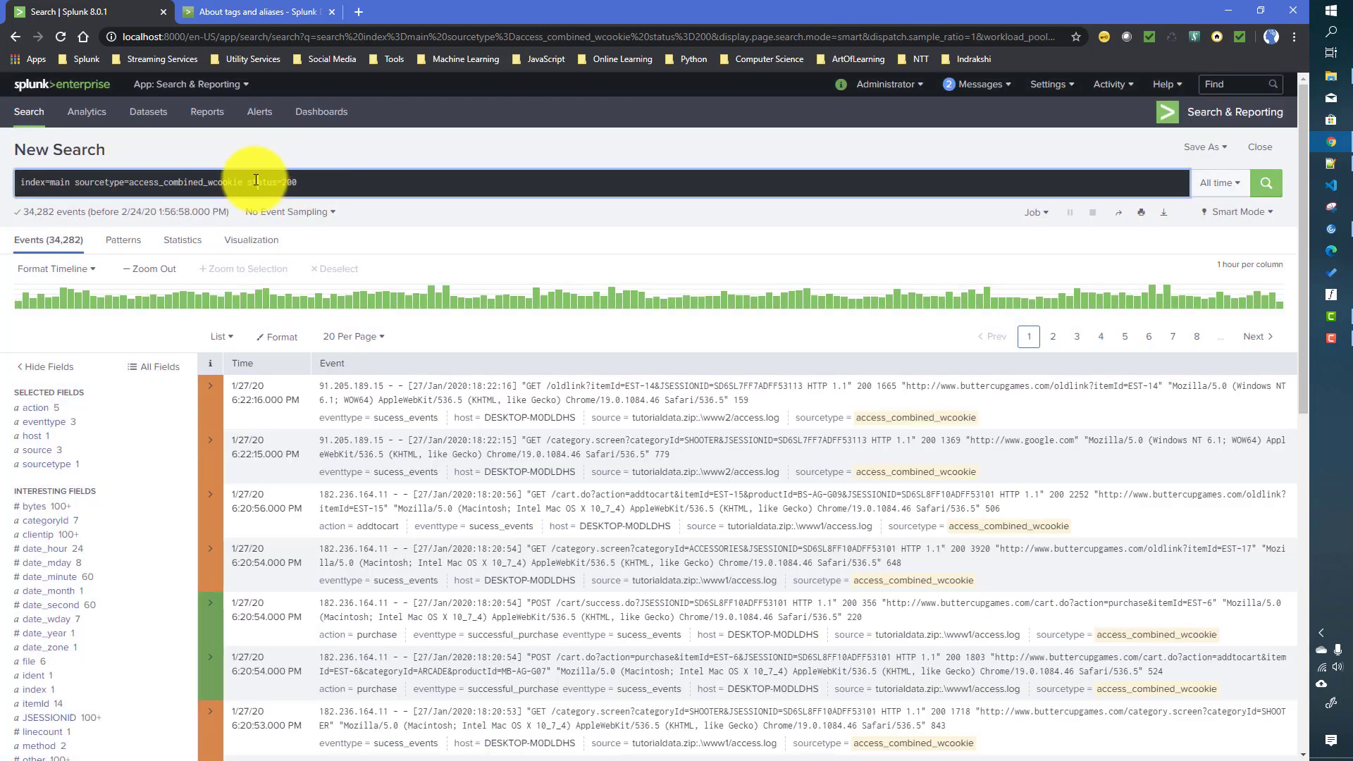
drag(248, 180, 313, 182)
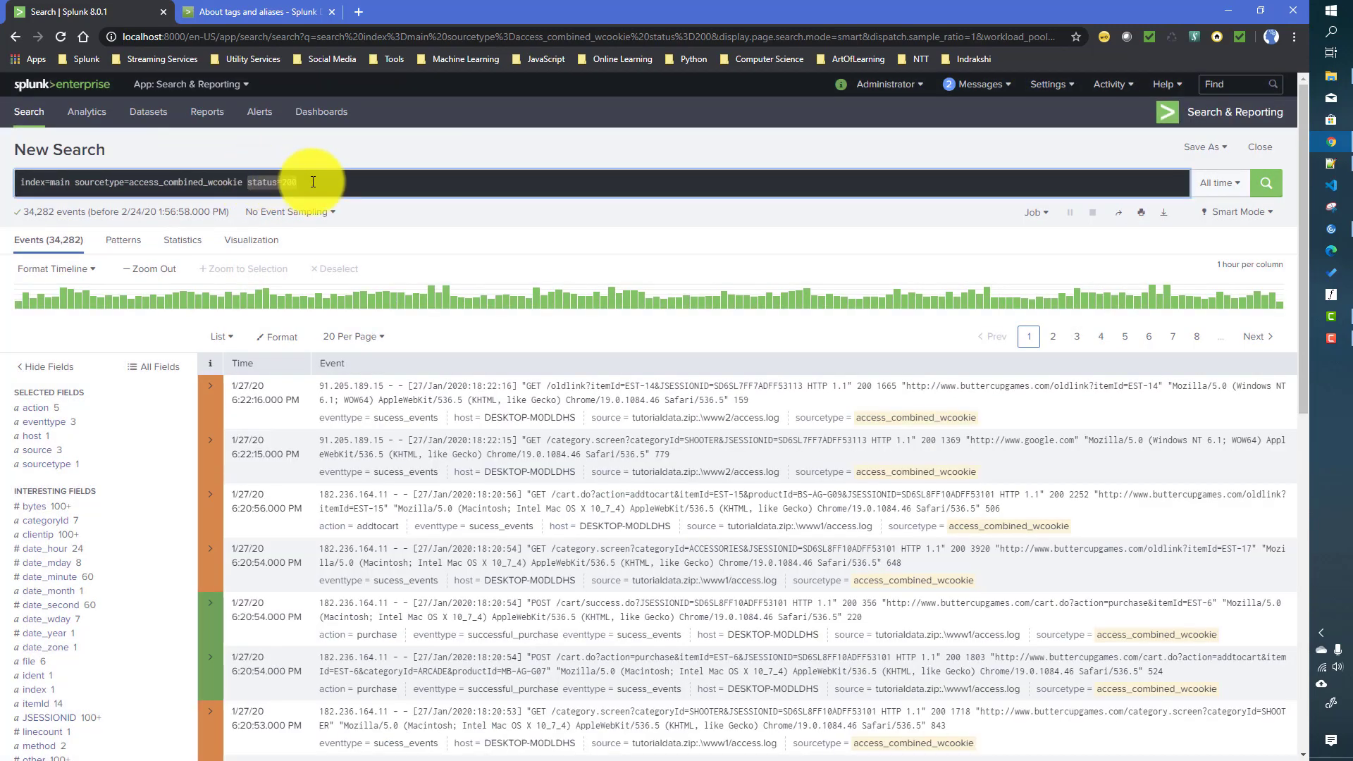
key(BackSpace)
key(BackSpace)
key(Return)
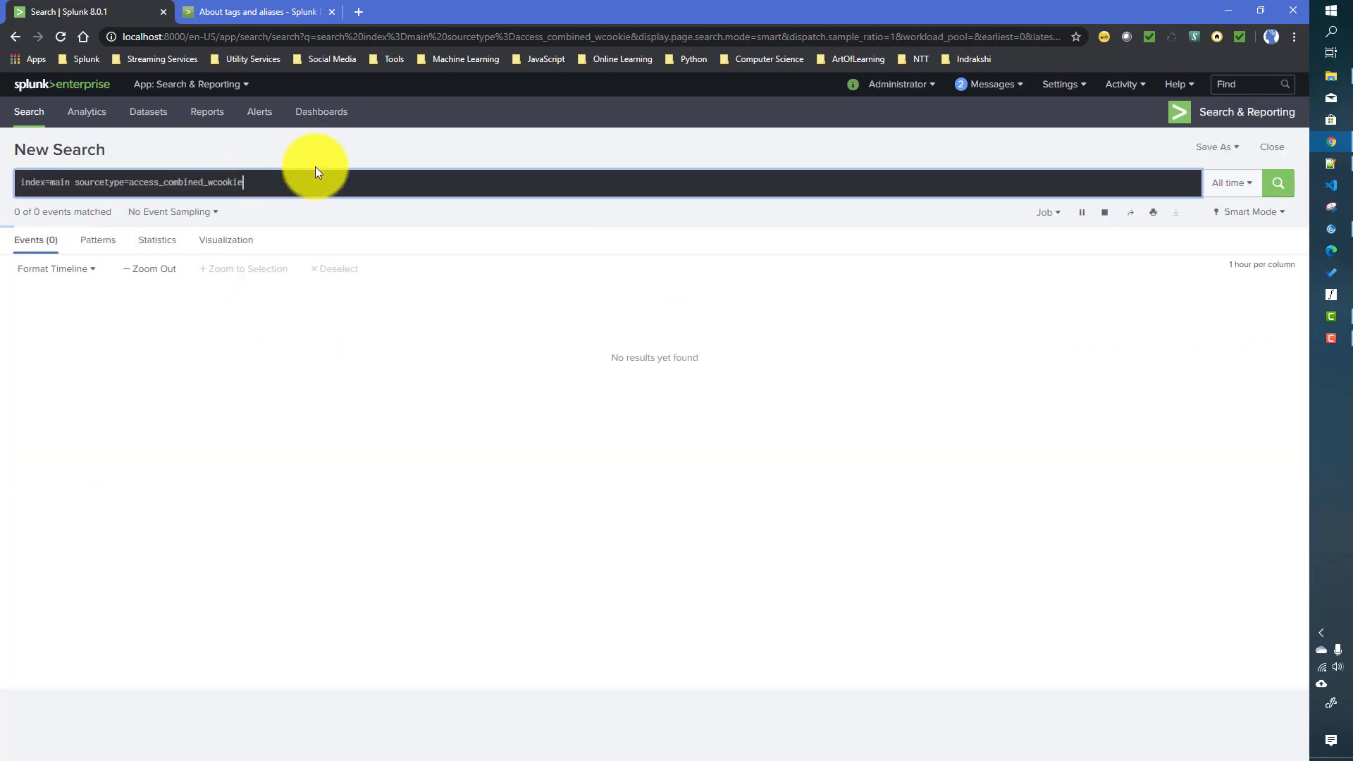
Inspect the values of the tag field among the interesting fields, looking for successful_request
scroll(284, 361, down, 5)
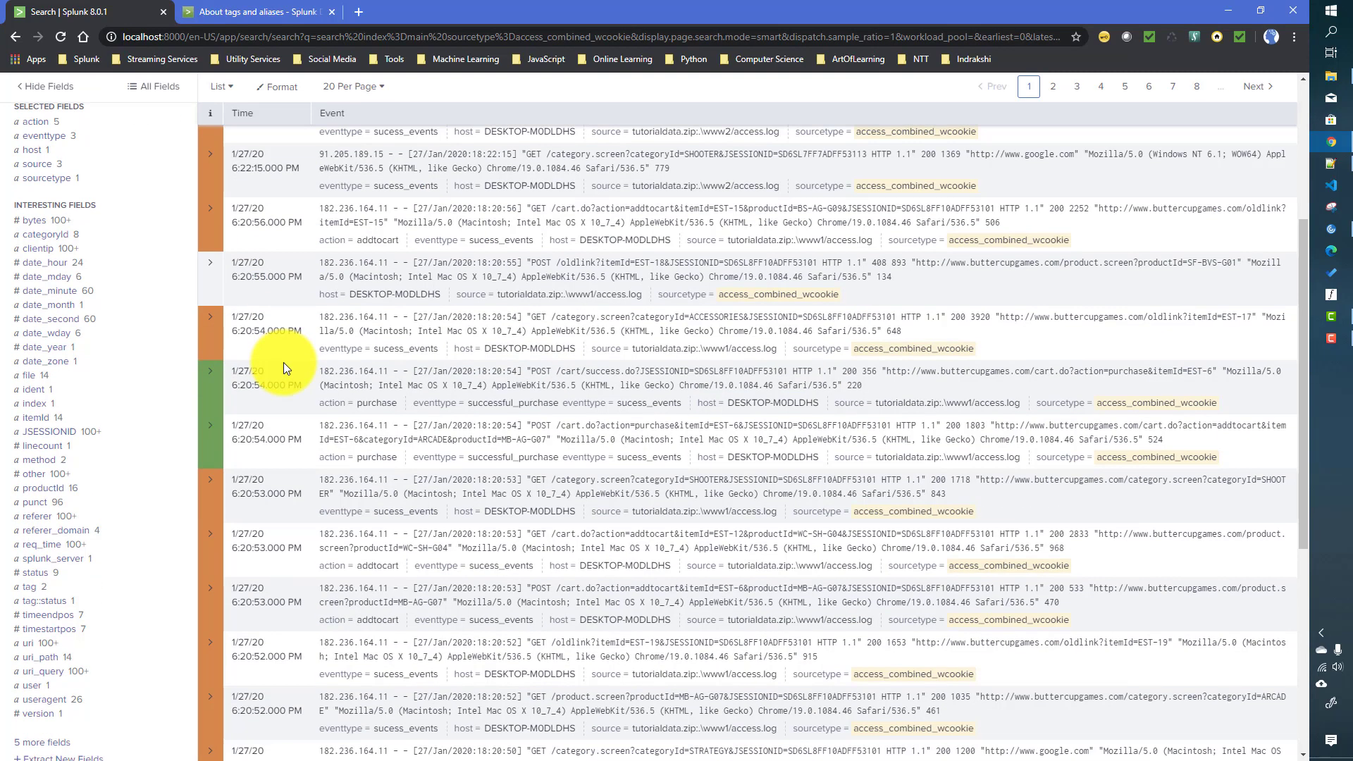
click(30, 596)
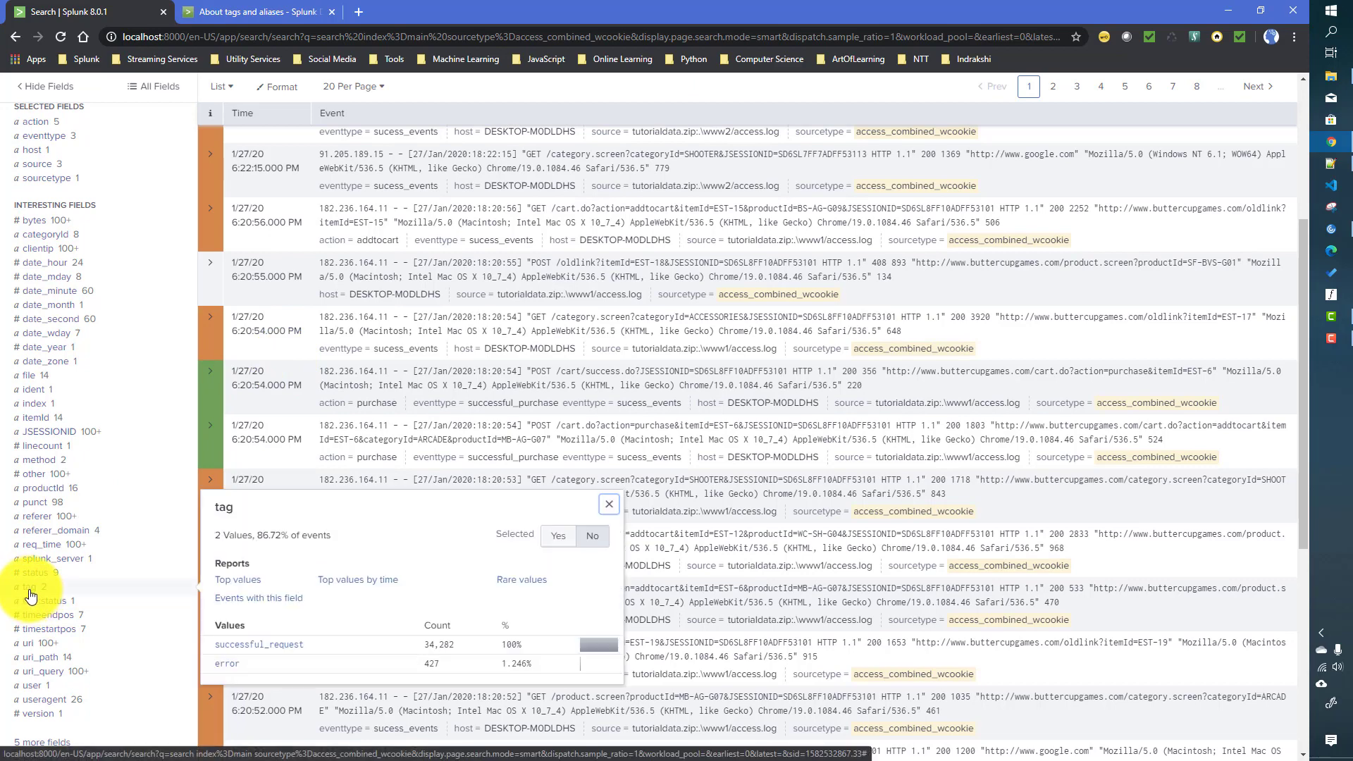
drag(322, 647, 215, 647)
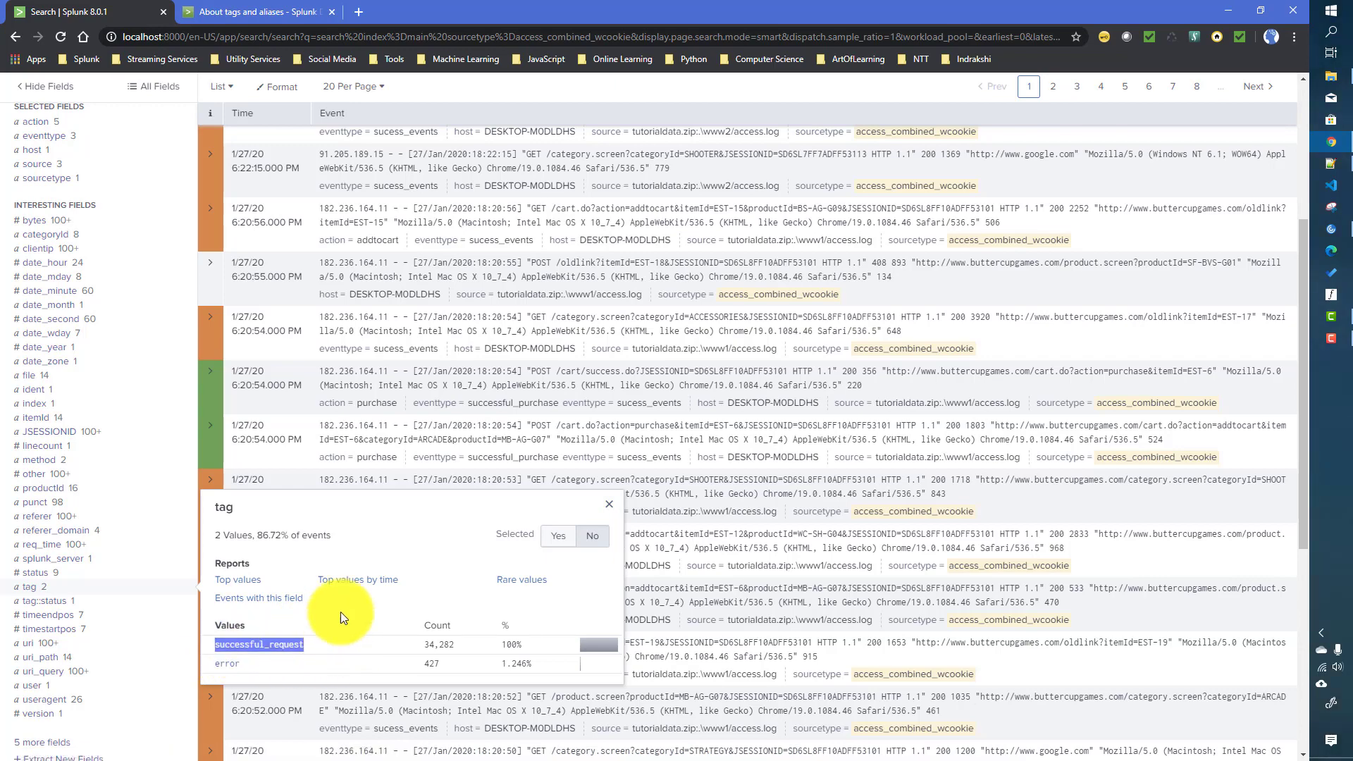
scroll(356, 353, up, 5)
scroll(318, 423, down, 4)
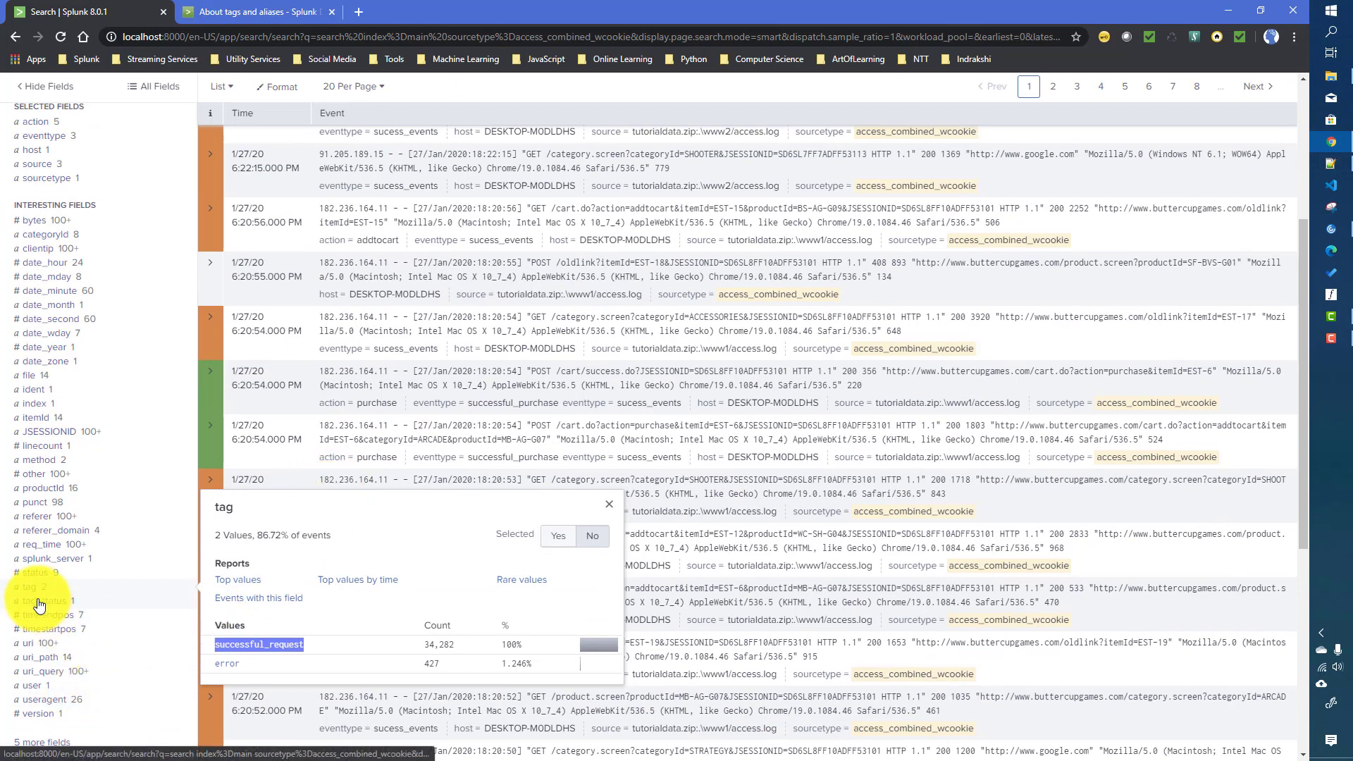
Examine the tag::status field's values and compare them with the general tag field
click(39, 603)
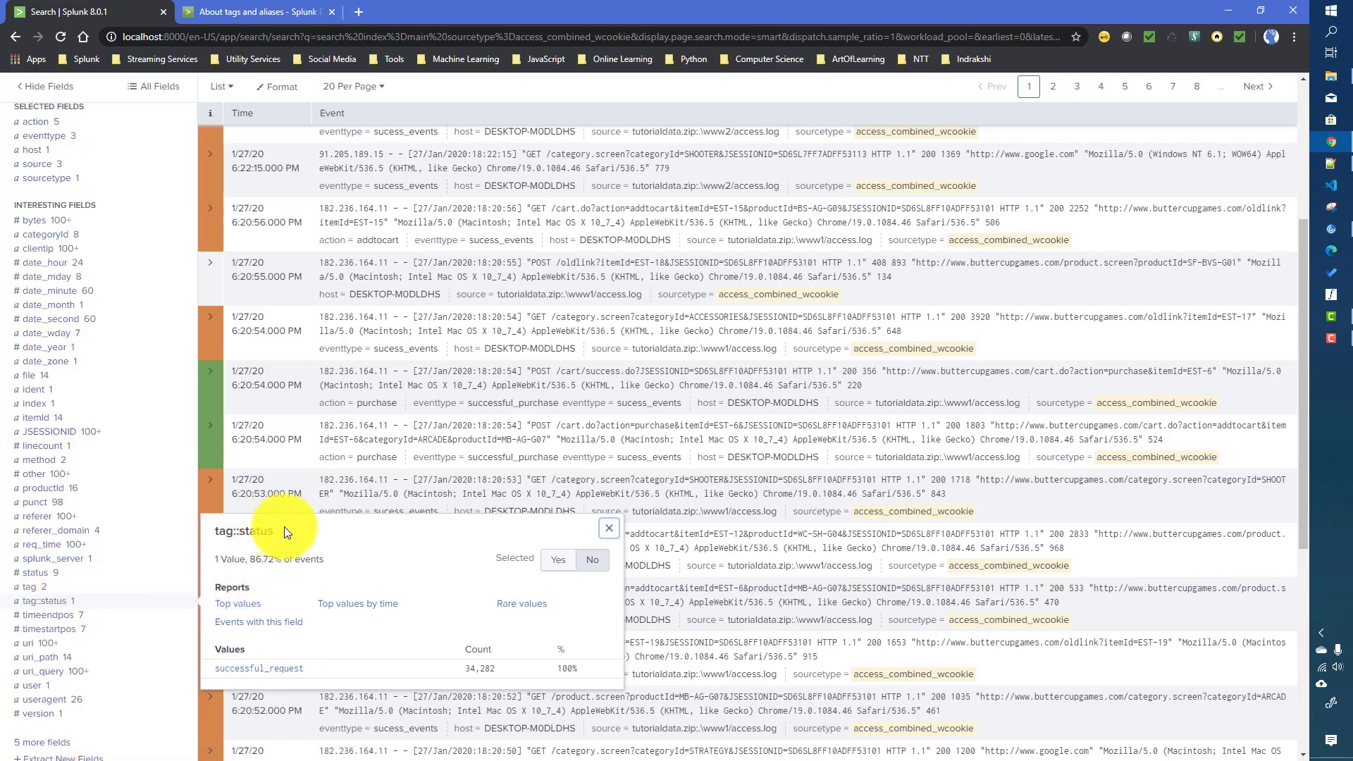
drag(273, 531, 215, 539)
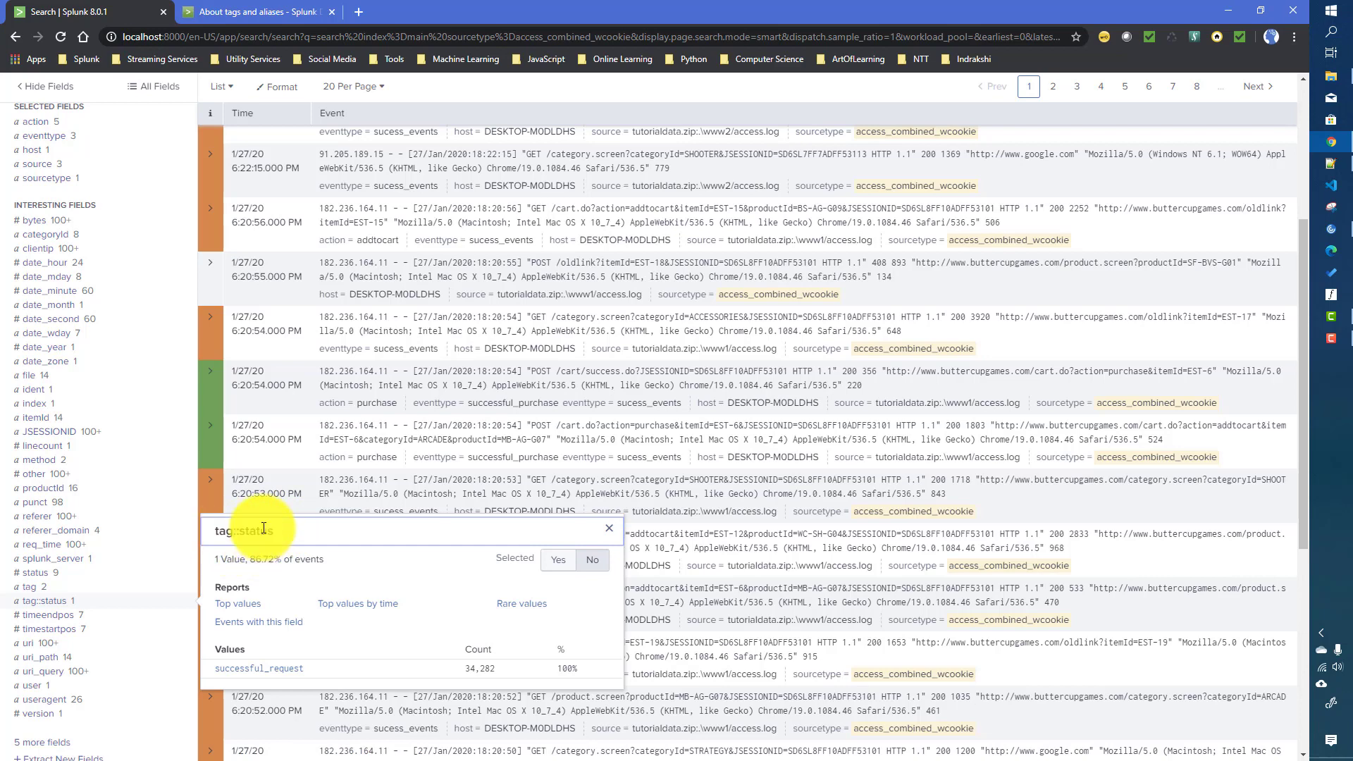
double_click(263, 533)
drag(209, 672, 355, 665)
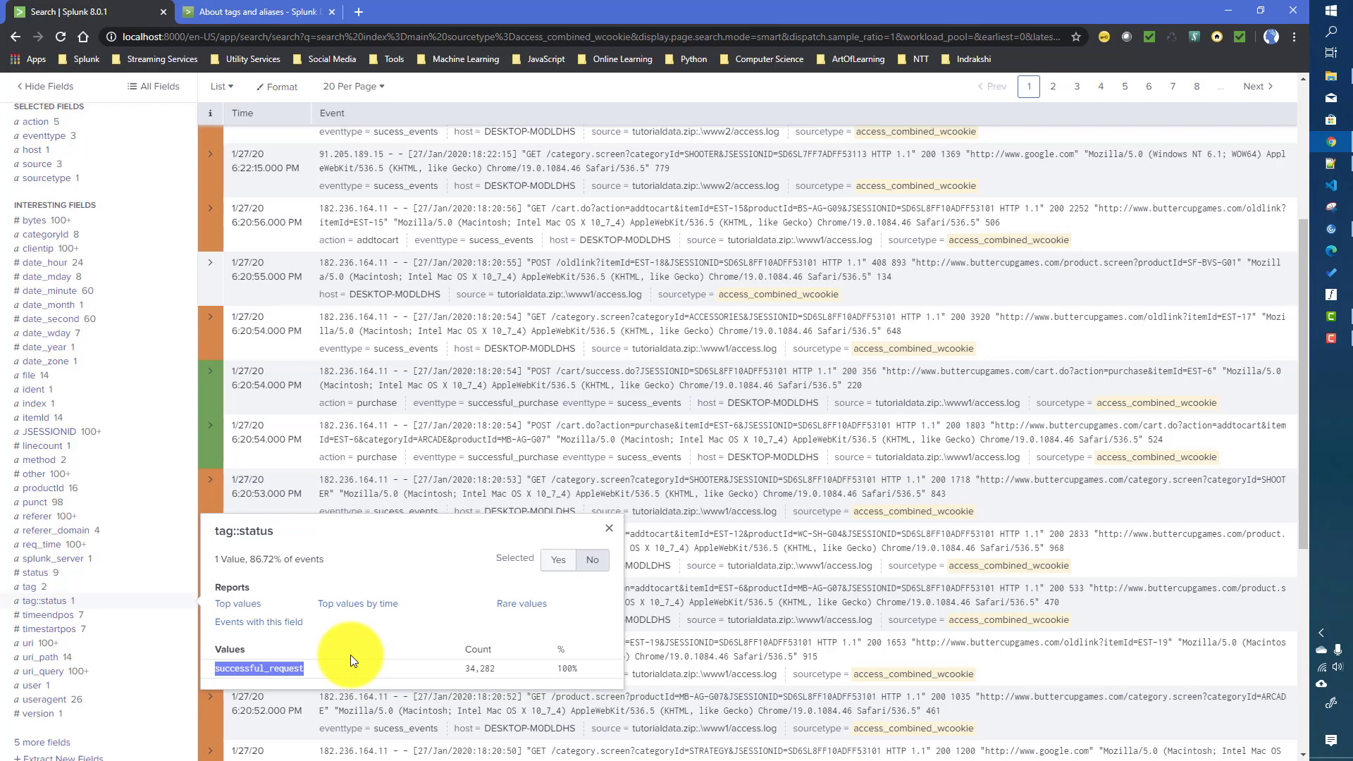
scroll(349, 650, up, 5)
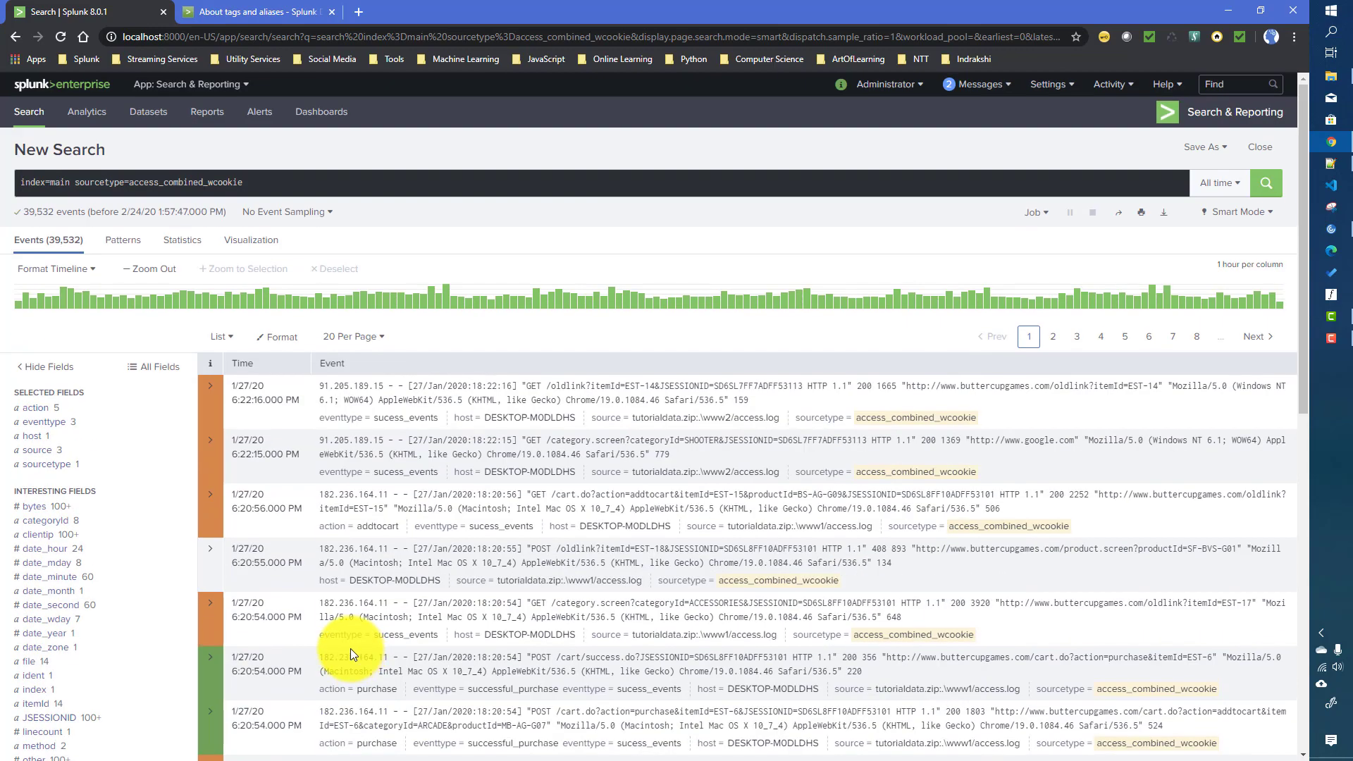
scroll(350, 646, down, 5)
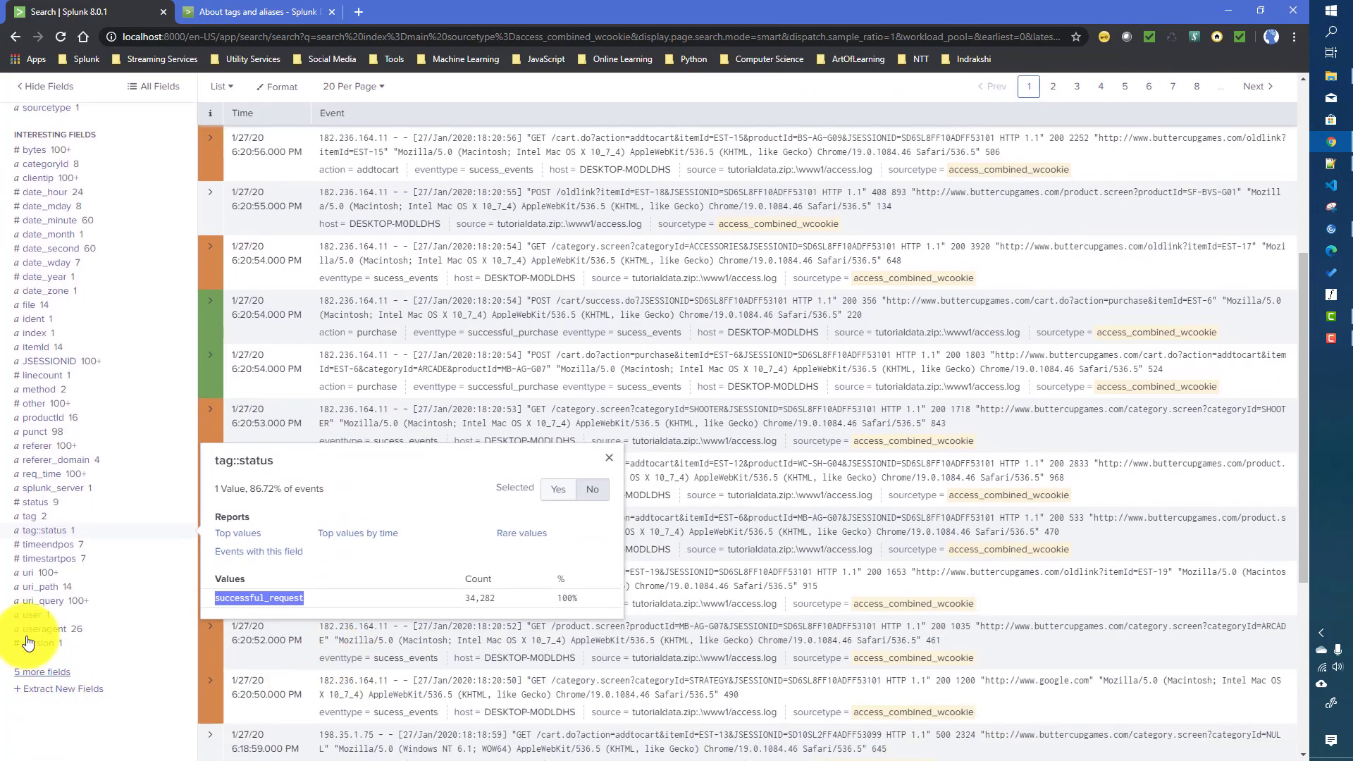
click(34, 516)
click(34, 530)
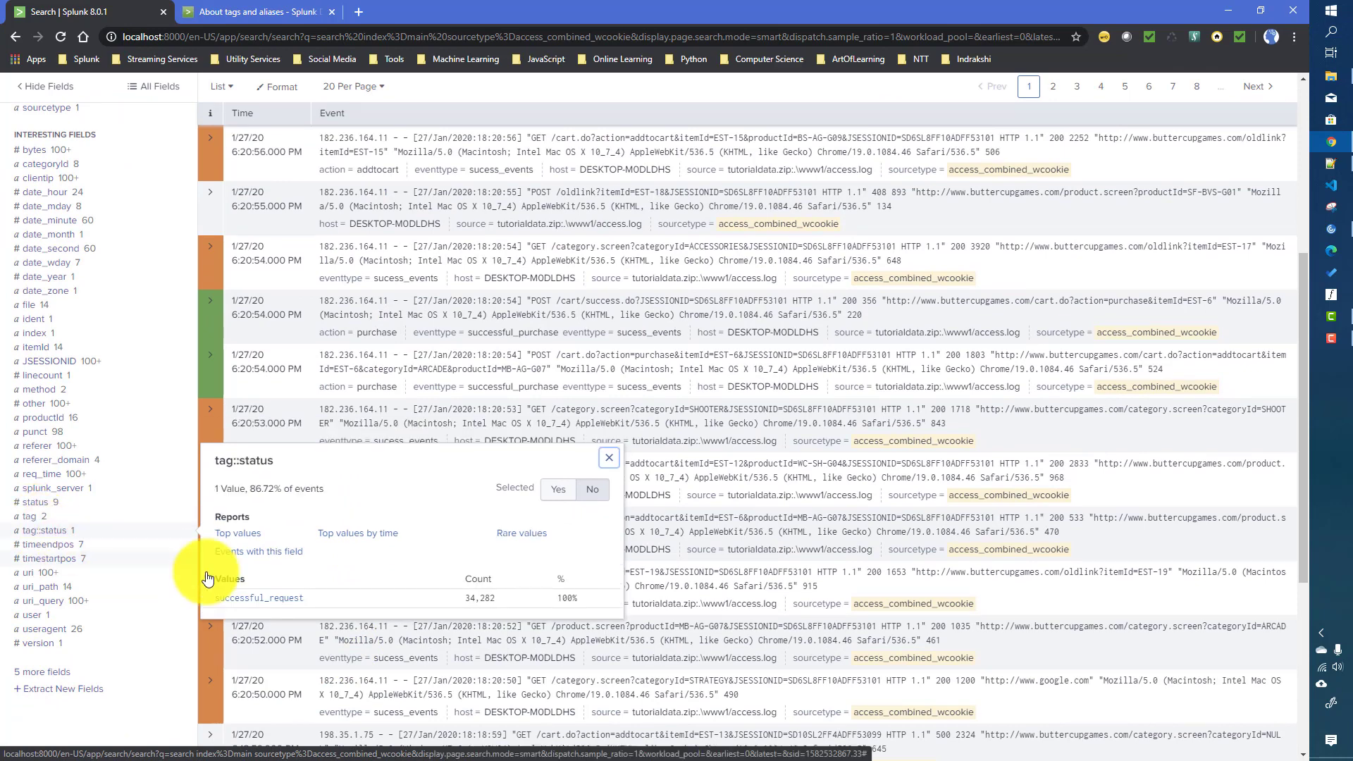
scroll(307, 595, up, 5)
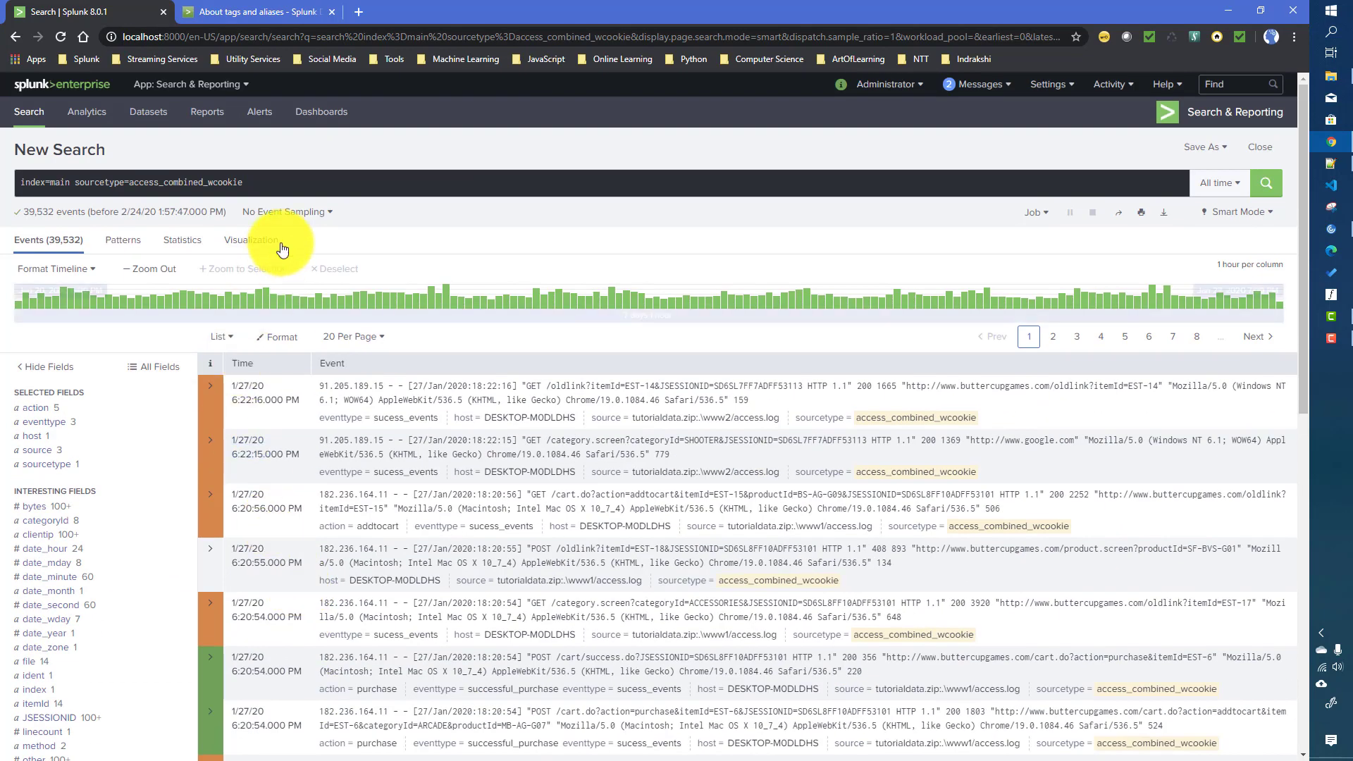
Replace the search query with tag=successful_request and run it over all time
triple_click(273, 184)
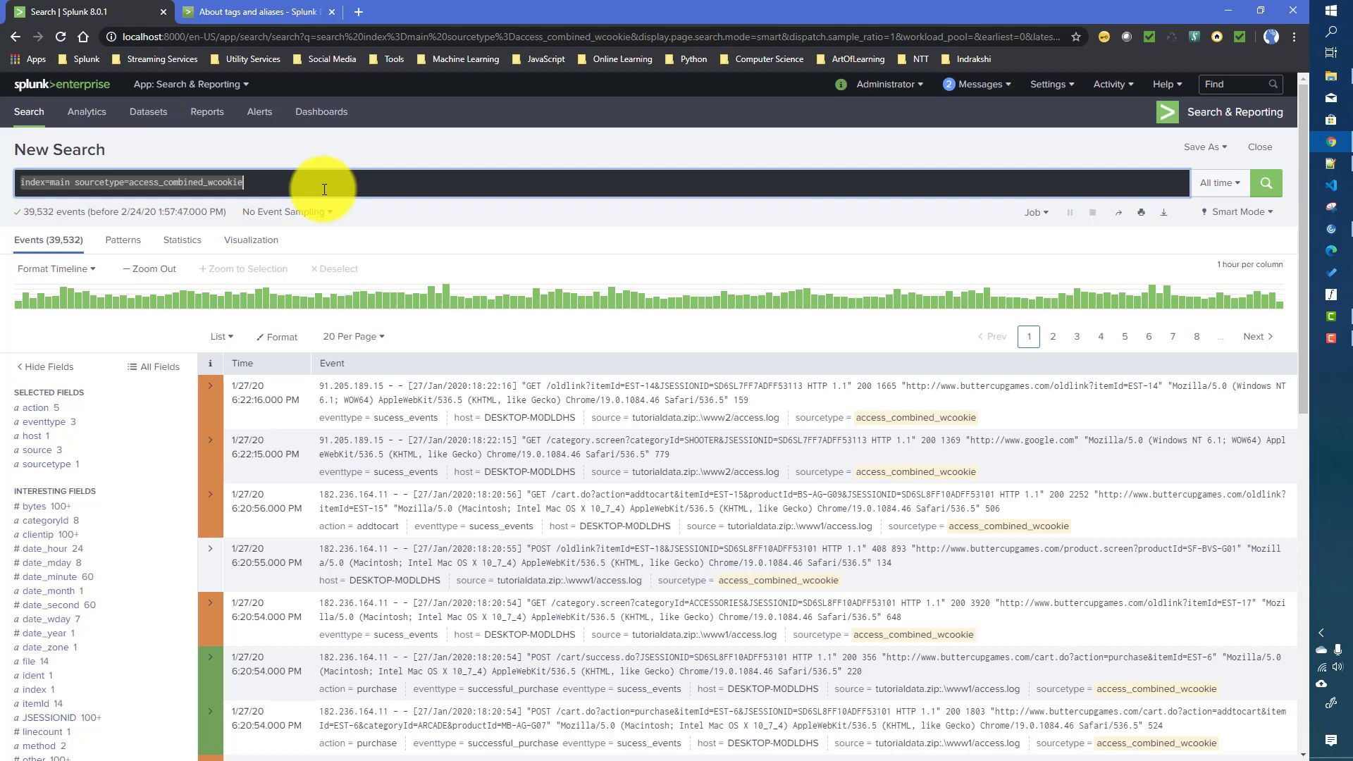
text(ta)
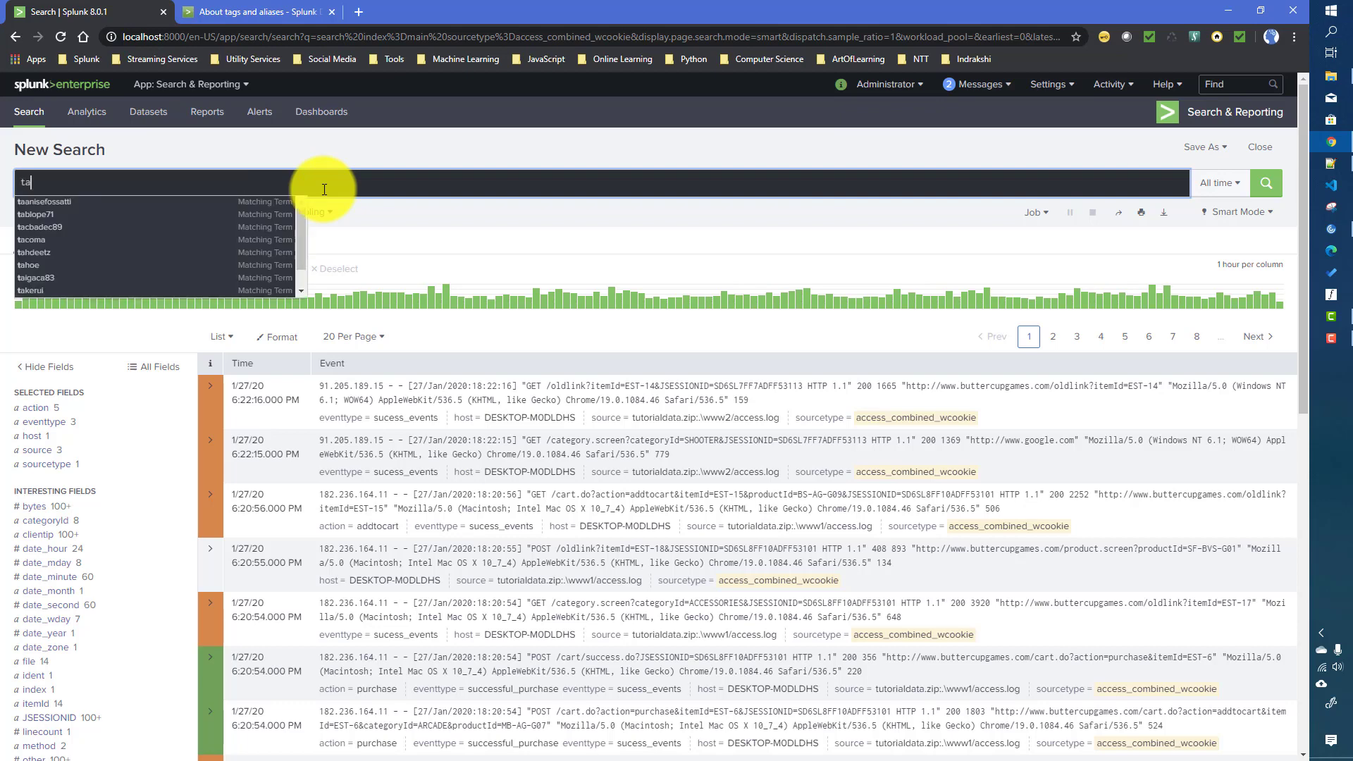
text(g=)
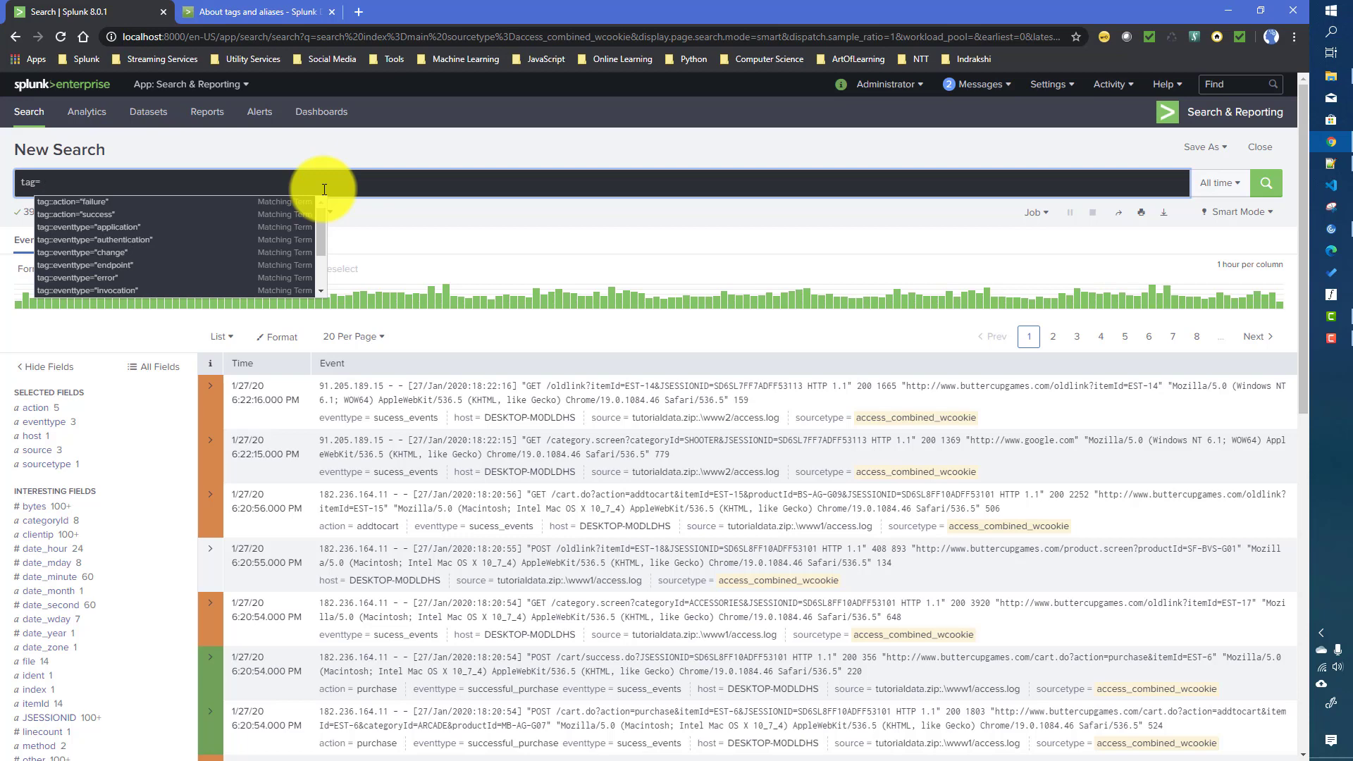
text(suc)
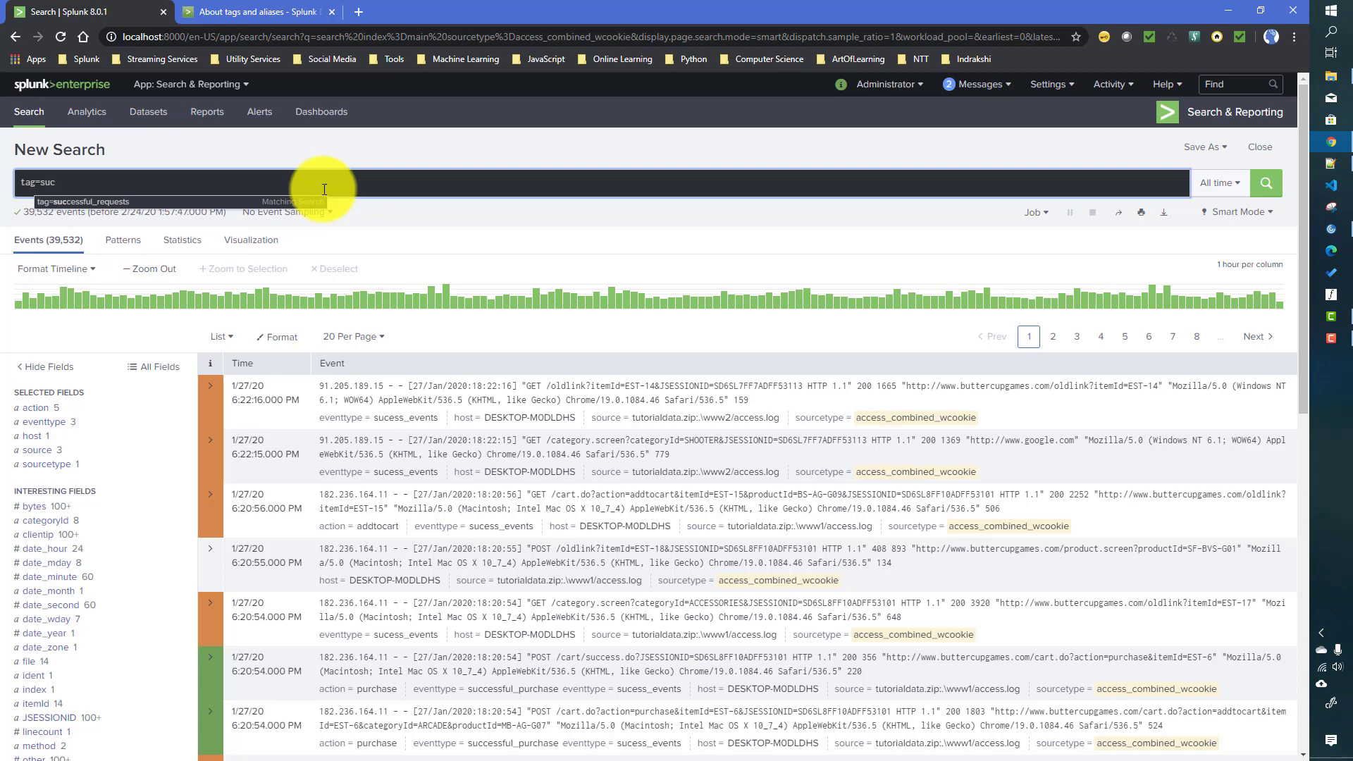
key(Down)
key(Return)
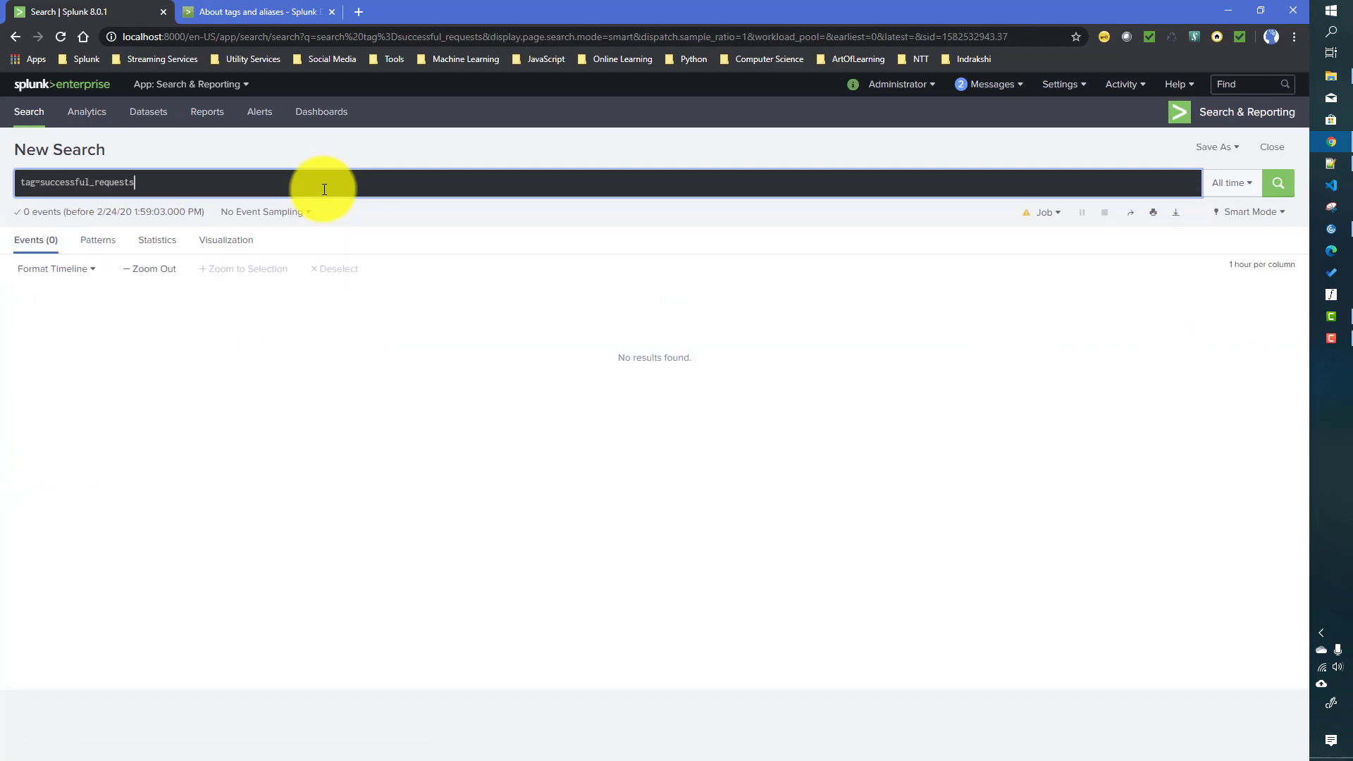
key(BackSpace)
key(Return)
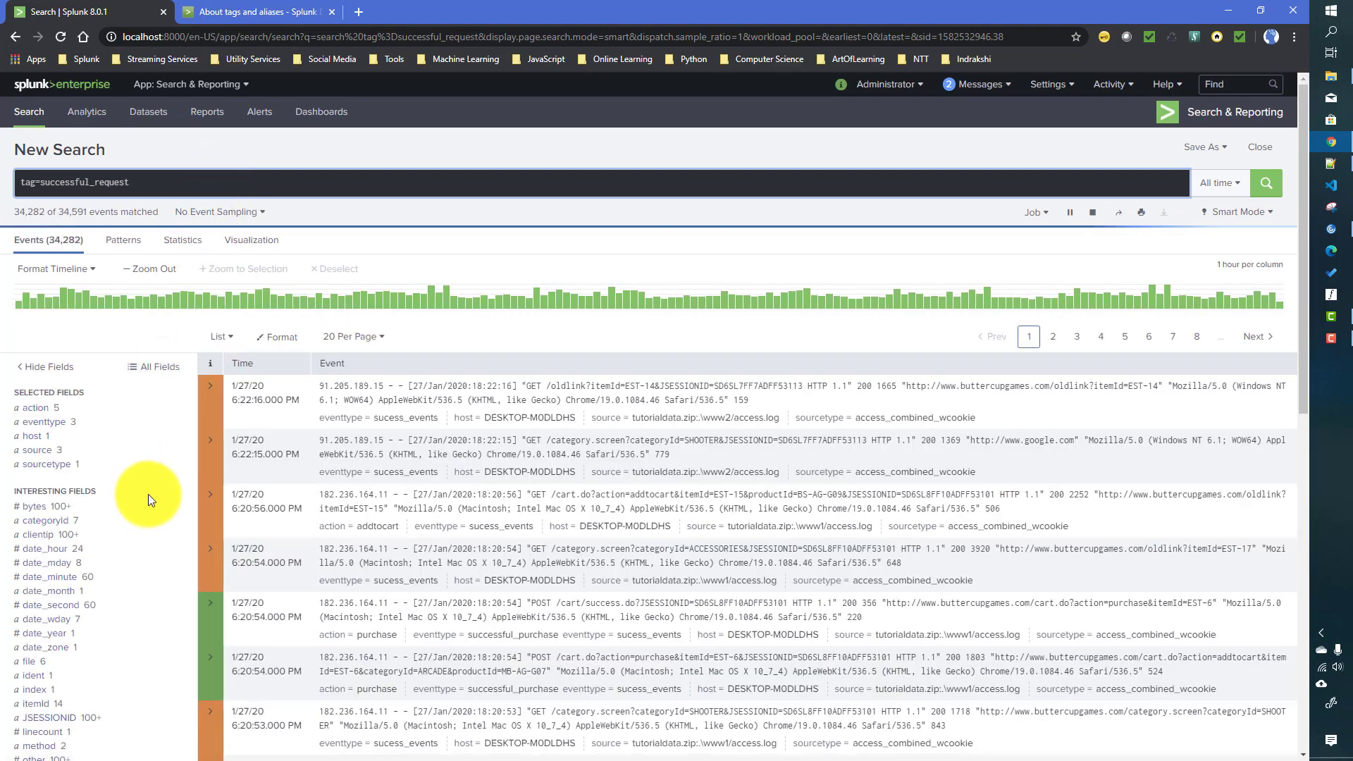
Inspect the status field's values in the results of the tag=successful_request search
scroll(148, 493, down, 4)
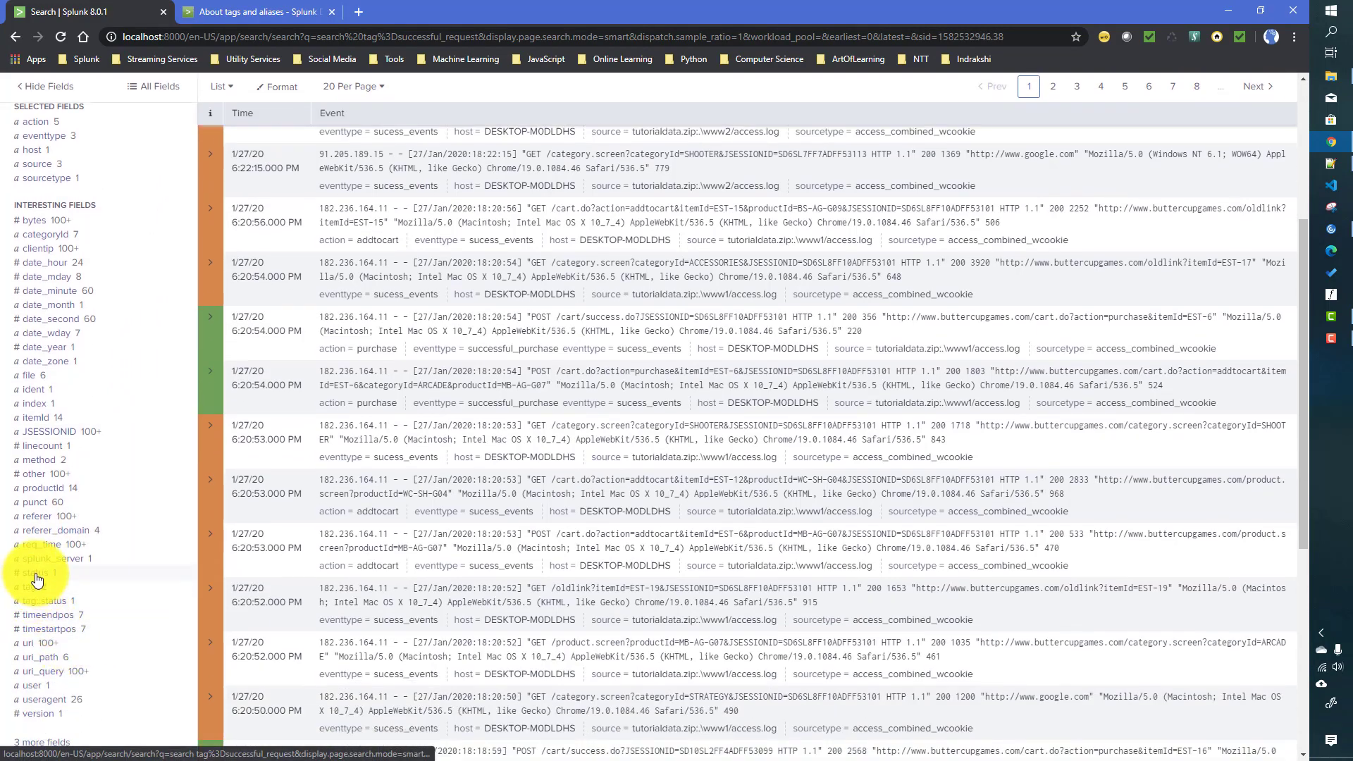
click(37, 574)
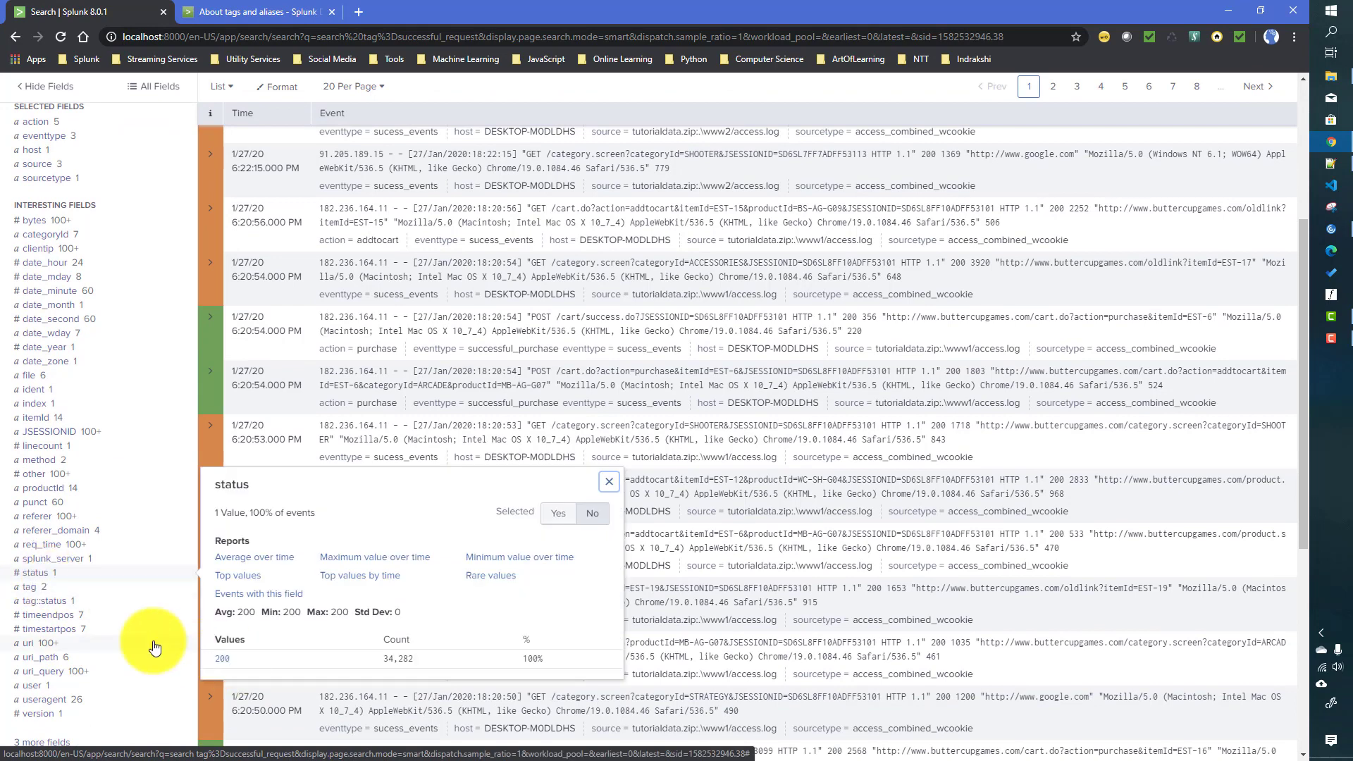
scroll(155, 647, up, 4)
Restrict the tag search to the status field by changing the query to tag::status=successful_request, and run it
click(152, 185)
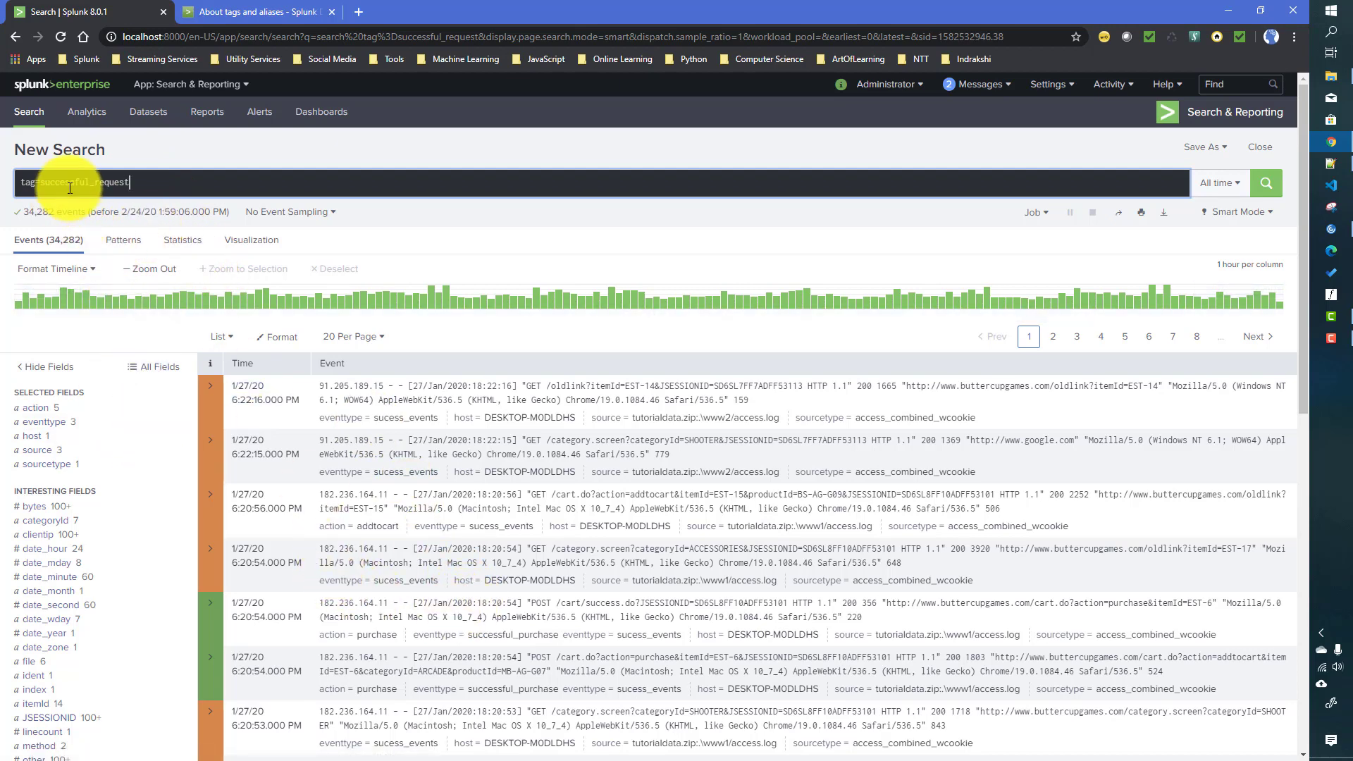
drag(134, 182, 17, 189)
click(36, 183)
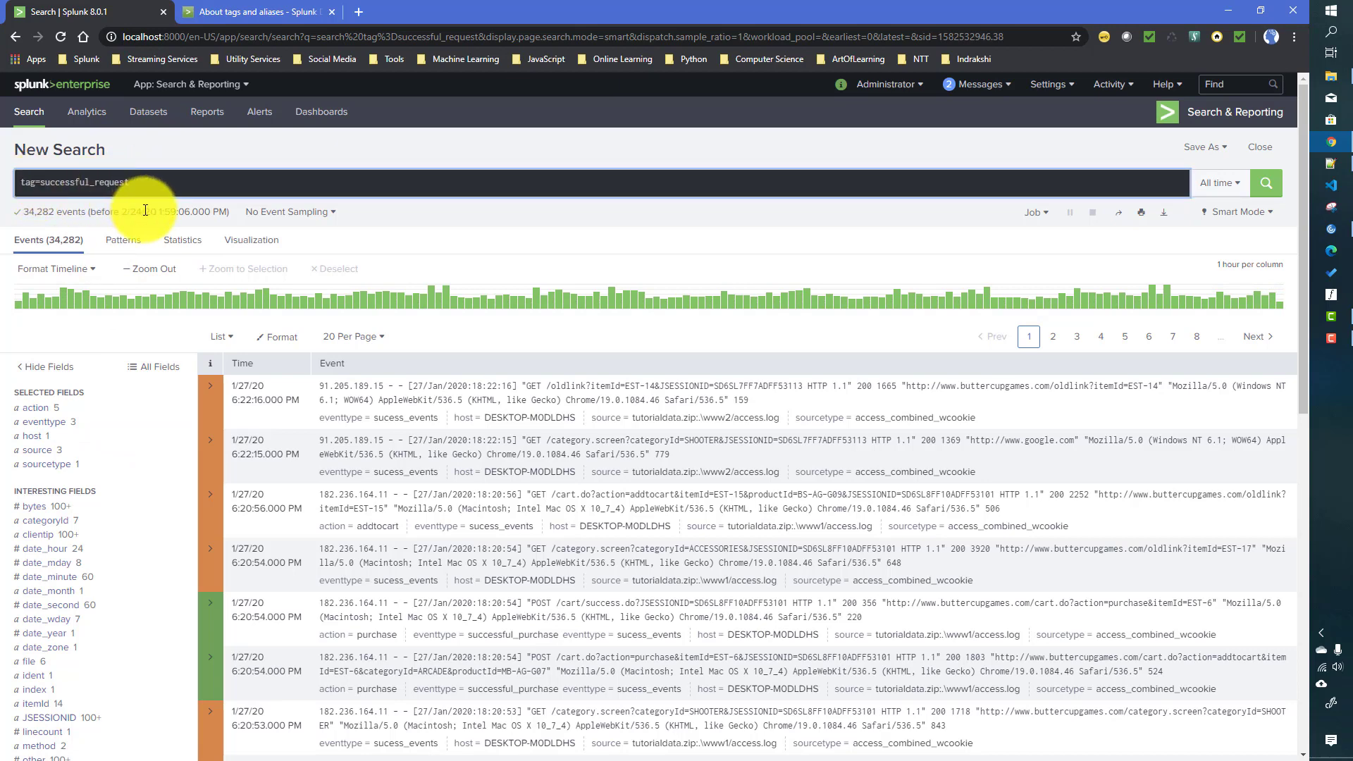
scroll(133, 553, down, 3)
scroll(98, 627, down, 3)
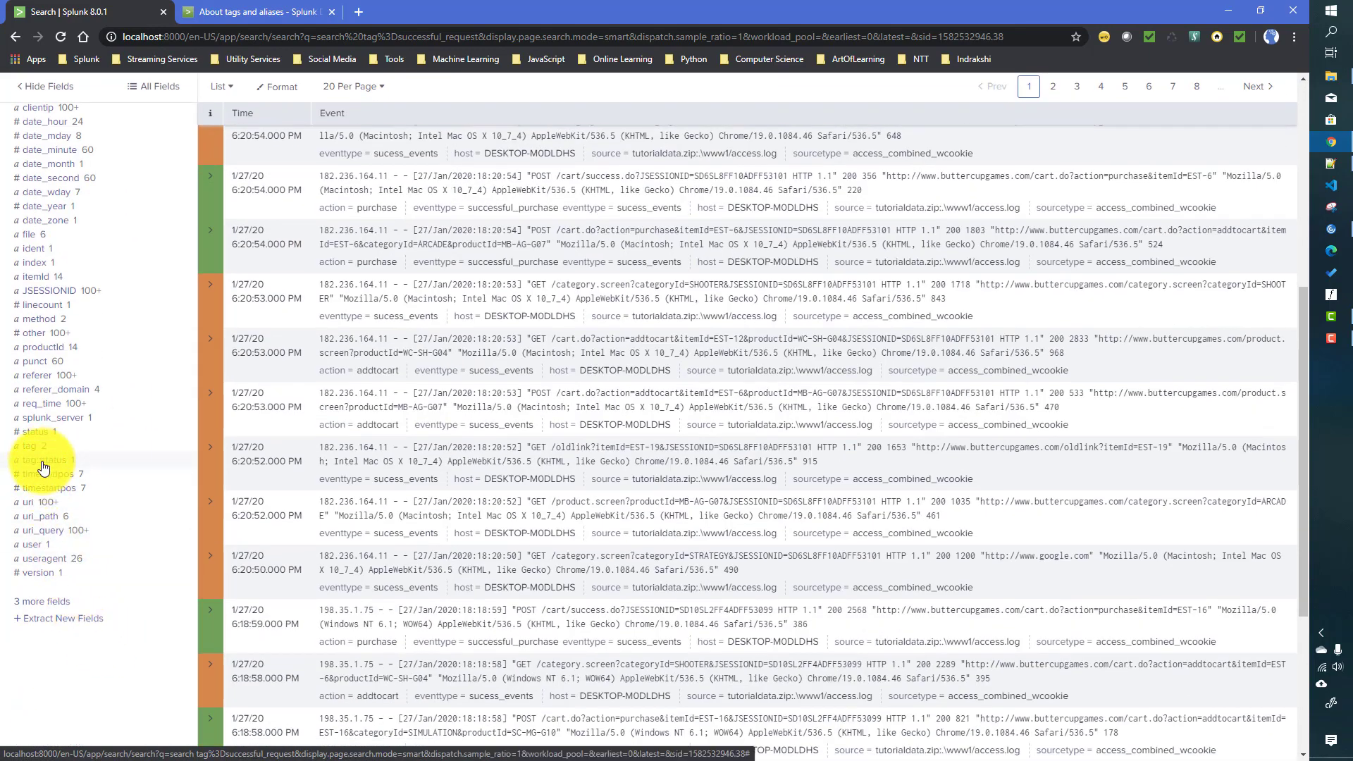
scroll(106, 494, up, 6)
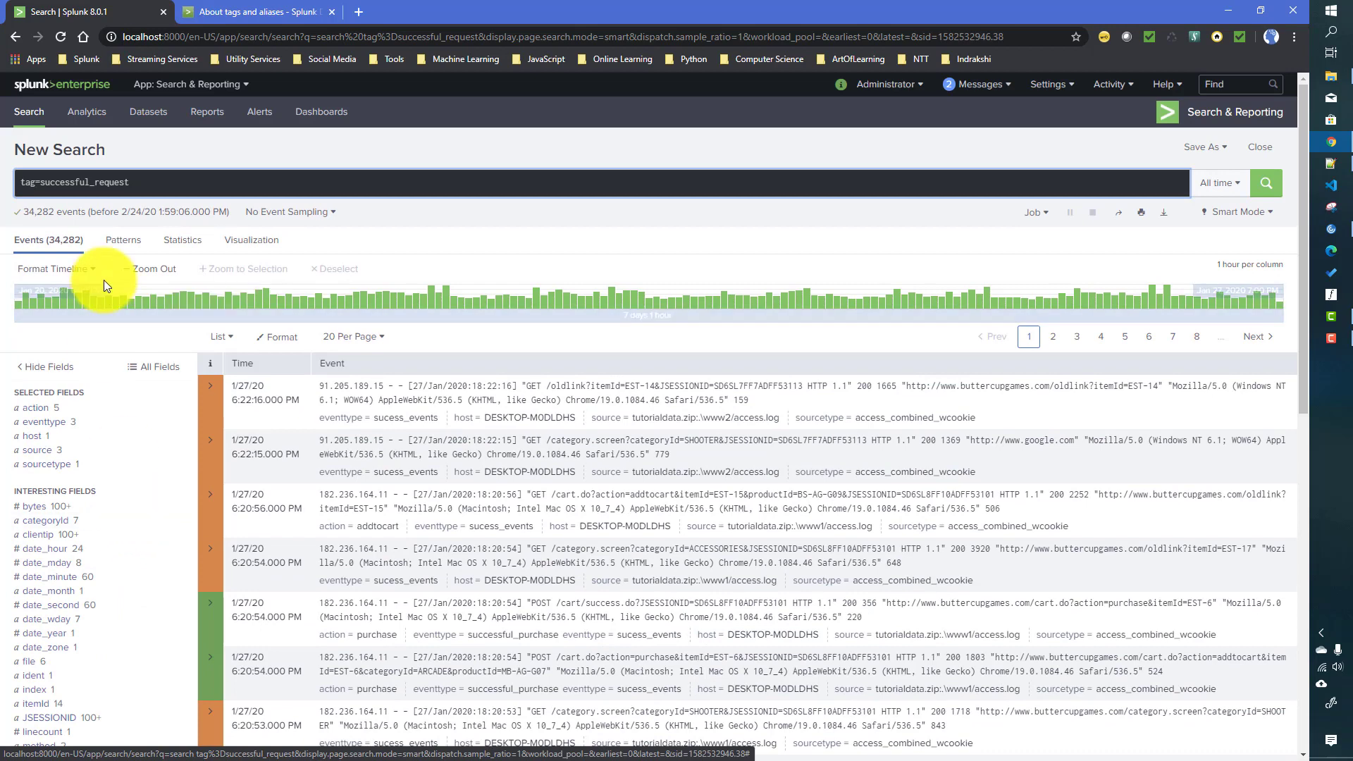
text(::)
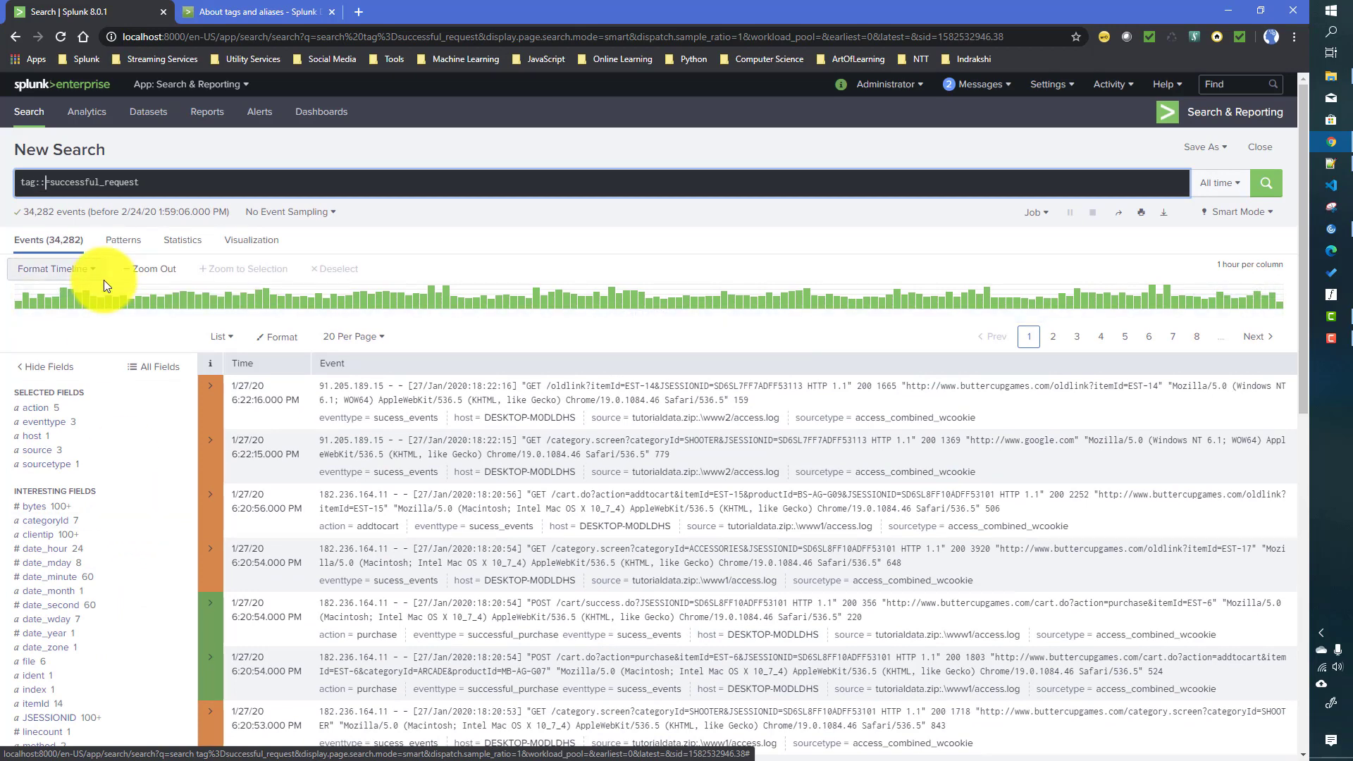
text(status)
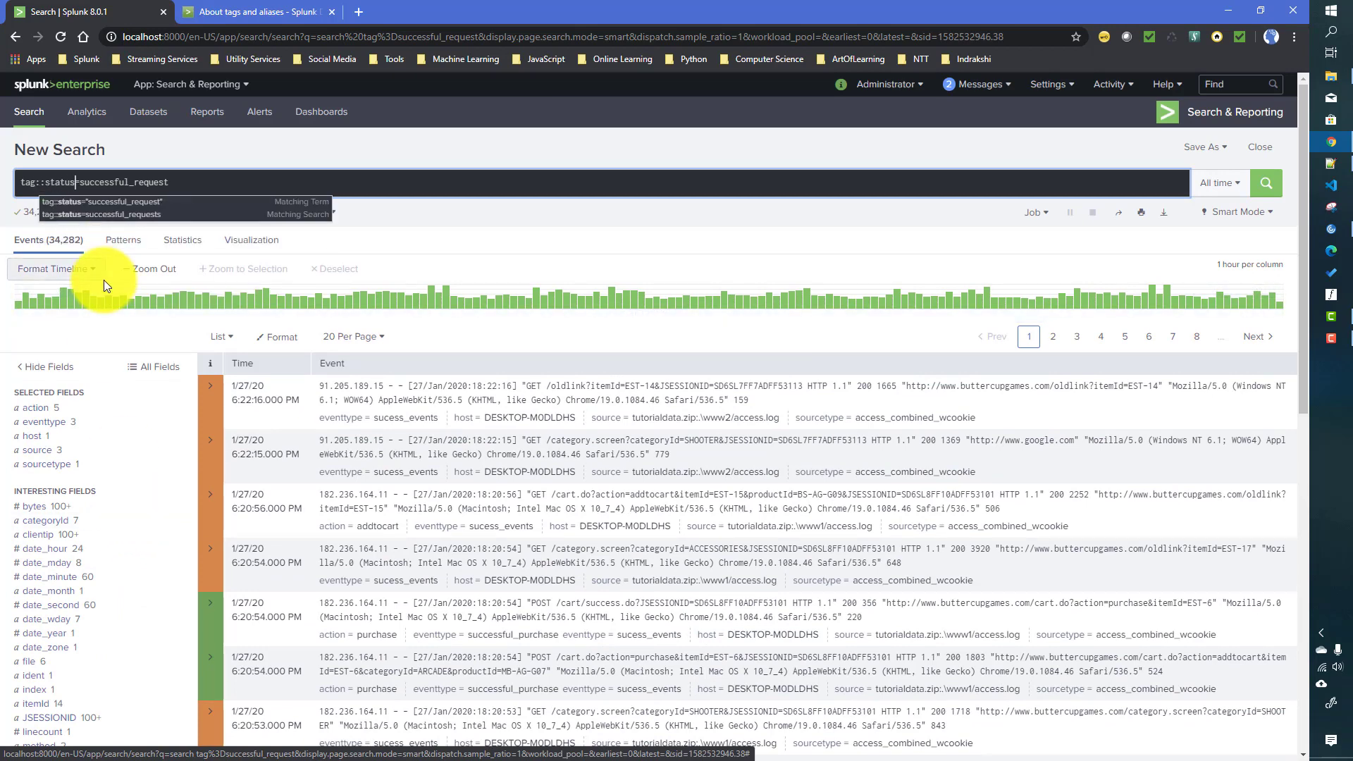
key(Return)
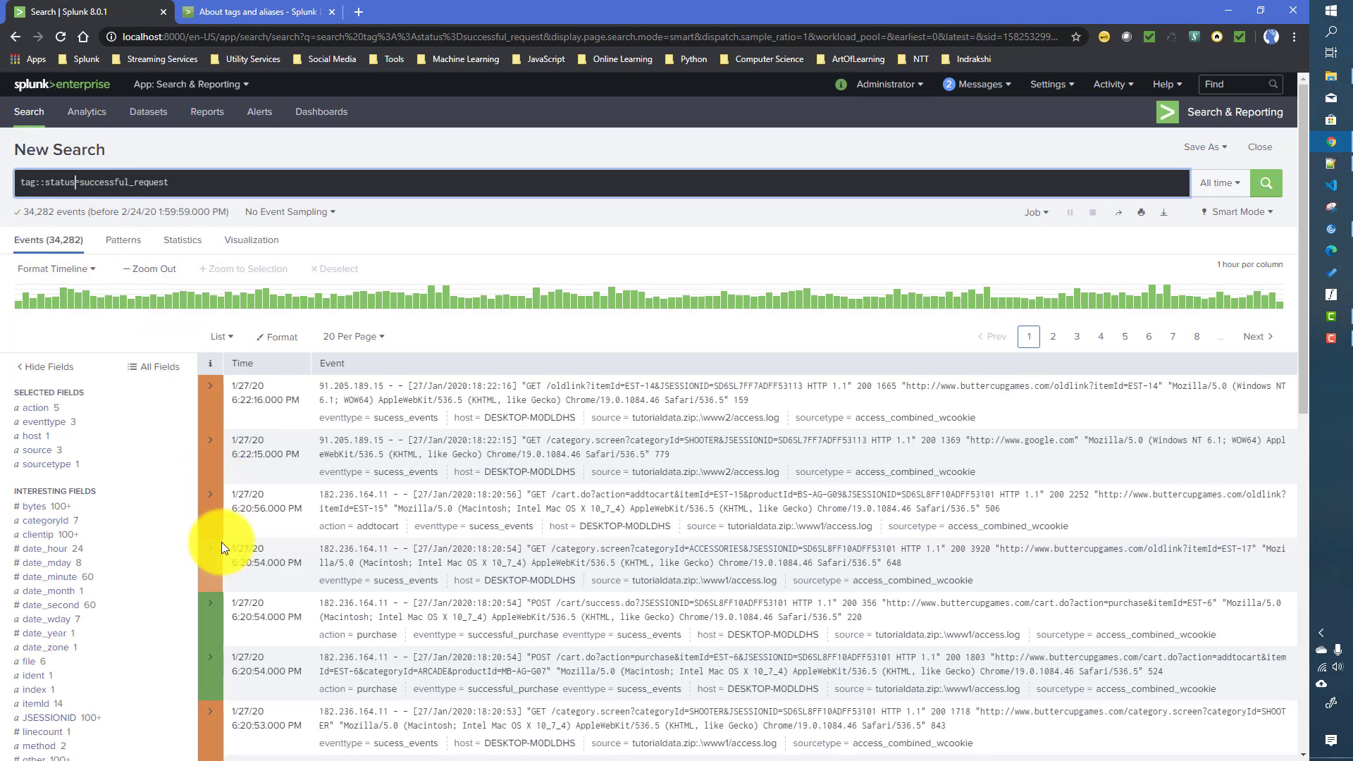
Check which status values are returned by the field-specific tag::status search
scroll(232, 533, down, 6)
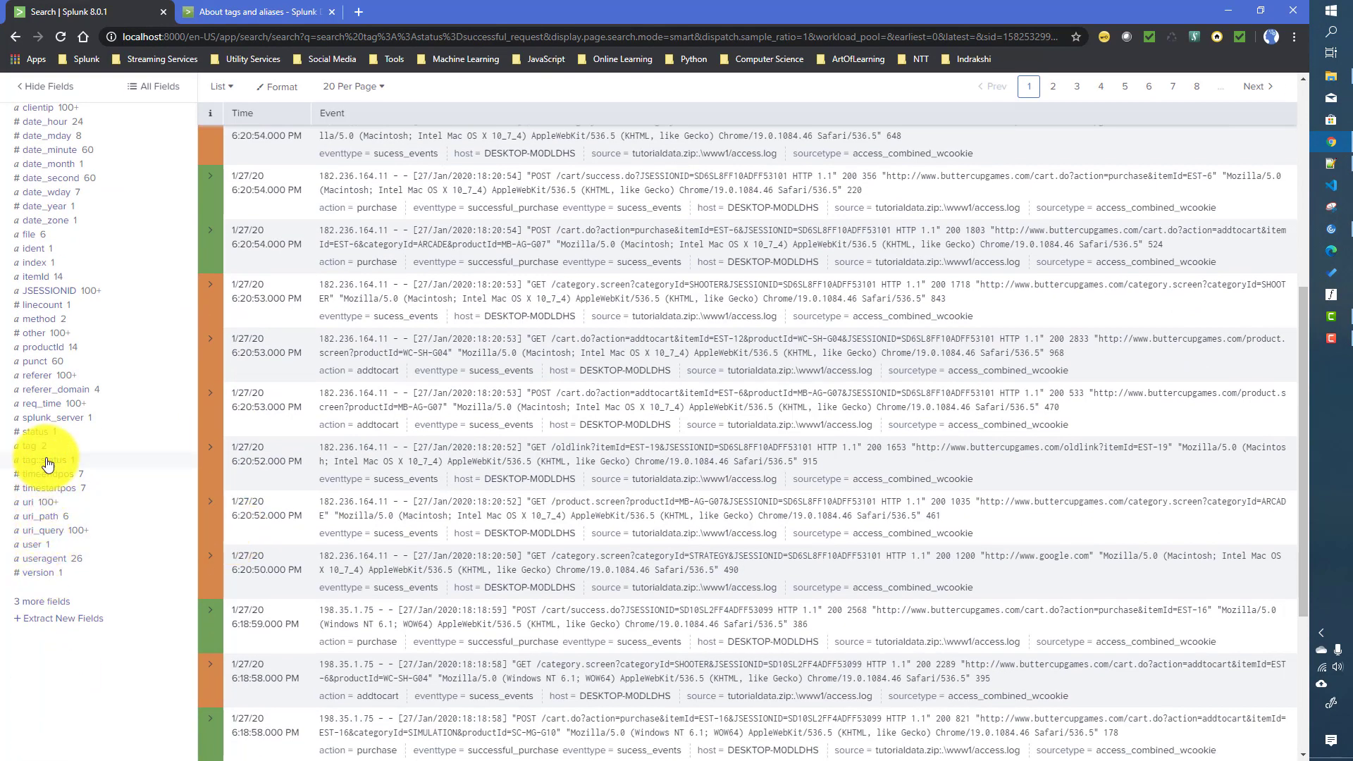
click(35, 431)
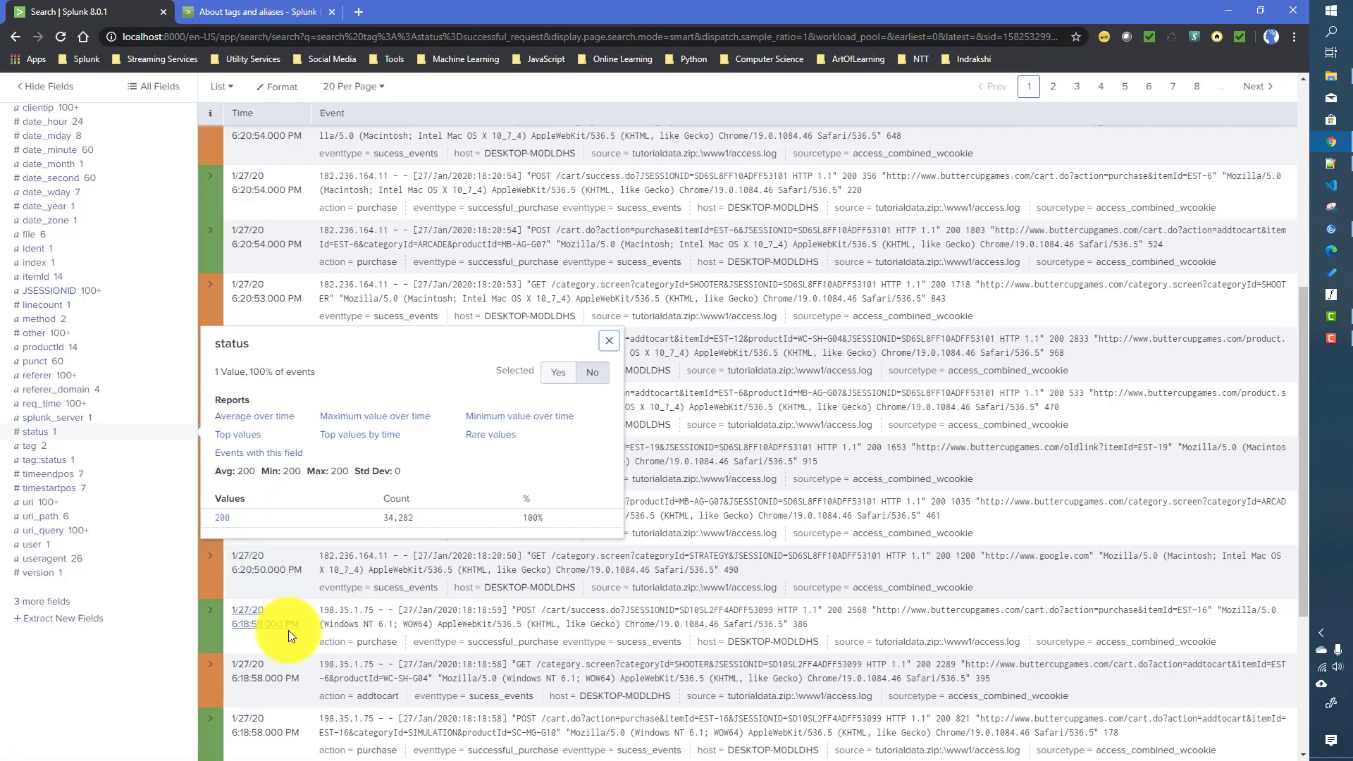
scroll(289, 630, up, 6)
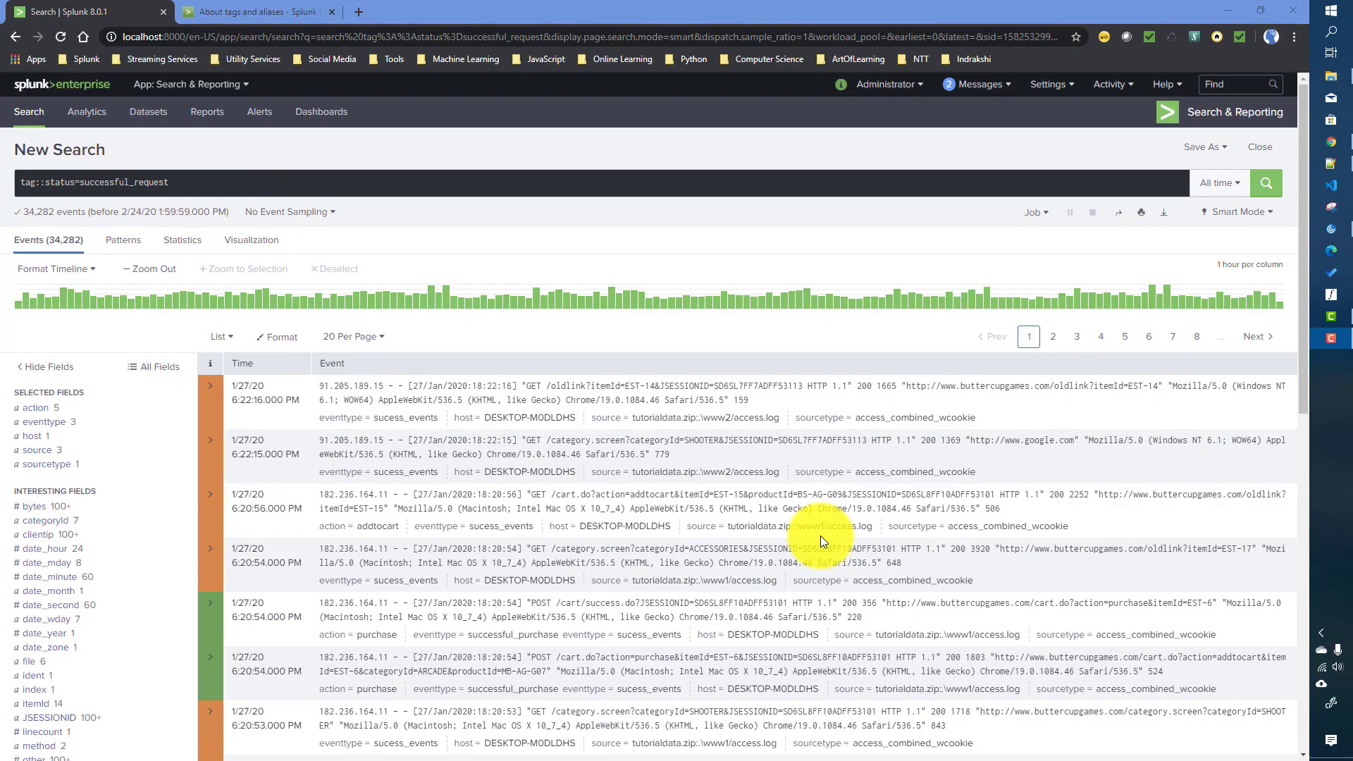
Replace the query with index=main sourcetype=access_combined_wcookie and run the search
click(222, 185)
key(ctrl+z)
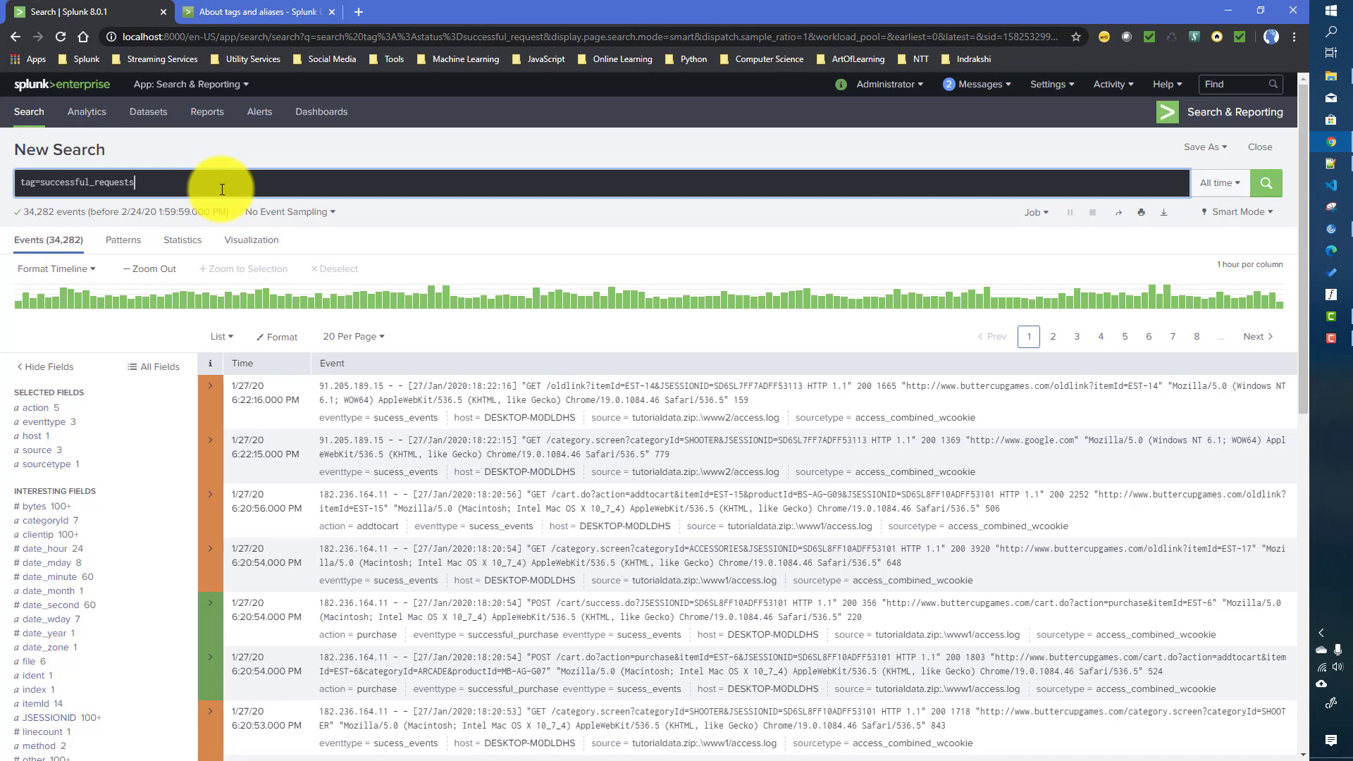
key(BackSpace)
key(BackSpace)
key(BackSpace)
key(BackSpace)
key(BackSpace)
key(BackSpace)
key(BackSpace)
key(BackSpace)
key(BackSpace)
key(BackSpace)
key(BackSpace)
key(BackSpace)
key(BackSpace)
key(BackSpace)
key(BackSpace)
key(BackSpace)
key(BackSpace)
key(ctrl+a)
text(index=main sourcetype=access_combined_wcookie)
key(Return)
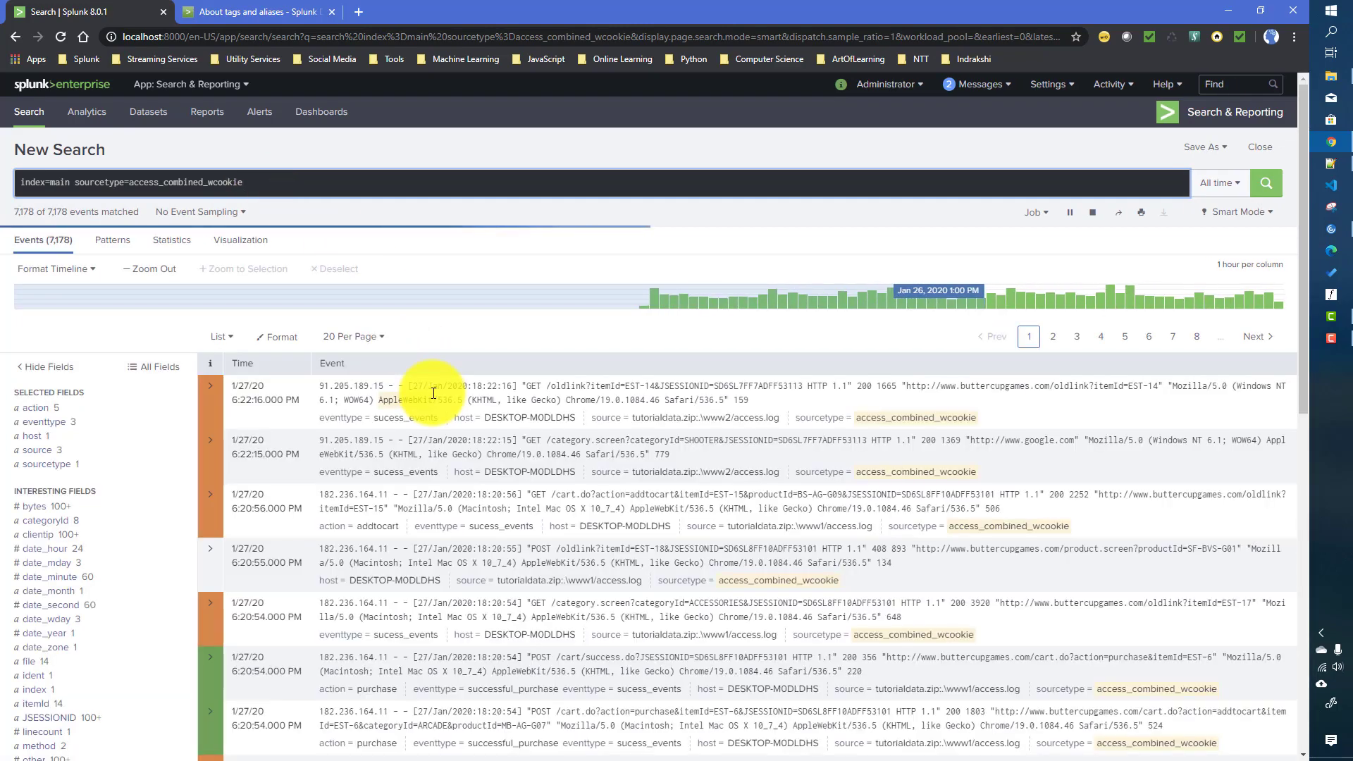
Filter the events to status=503 using the values of the status field
scroll(433, 392, down, 4)
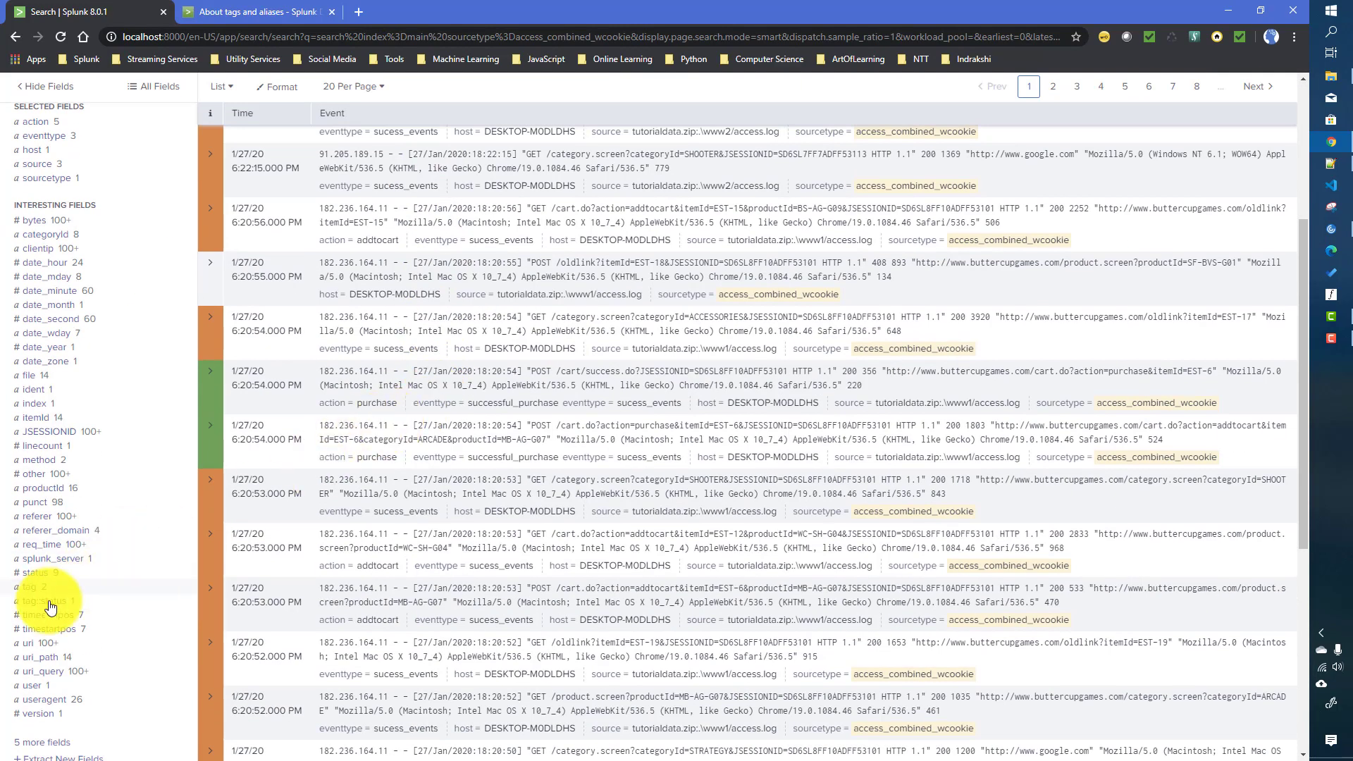
click(35, 573)
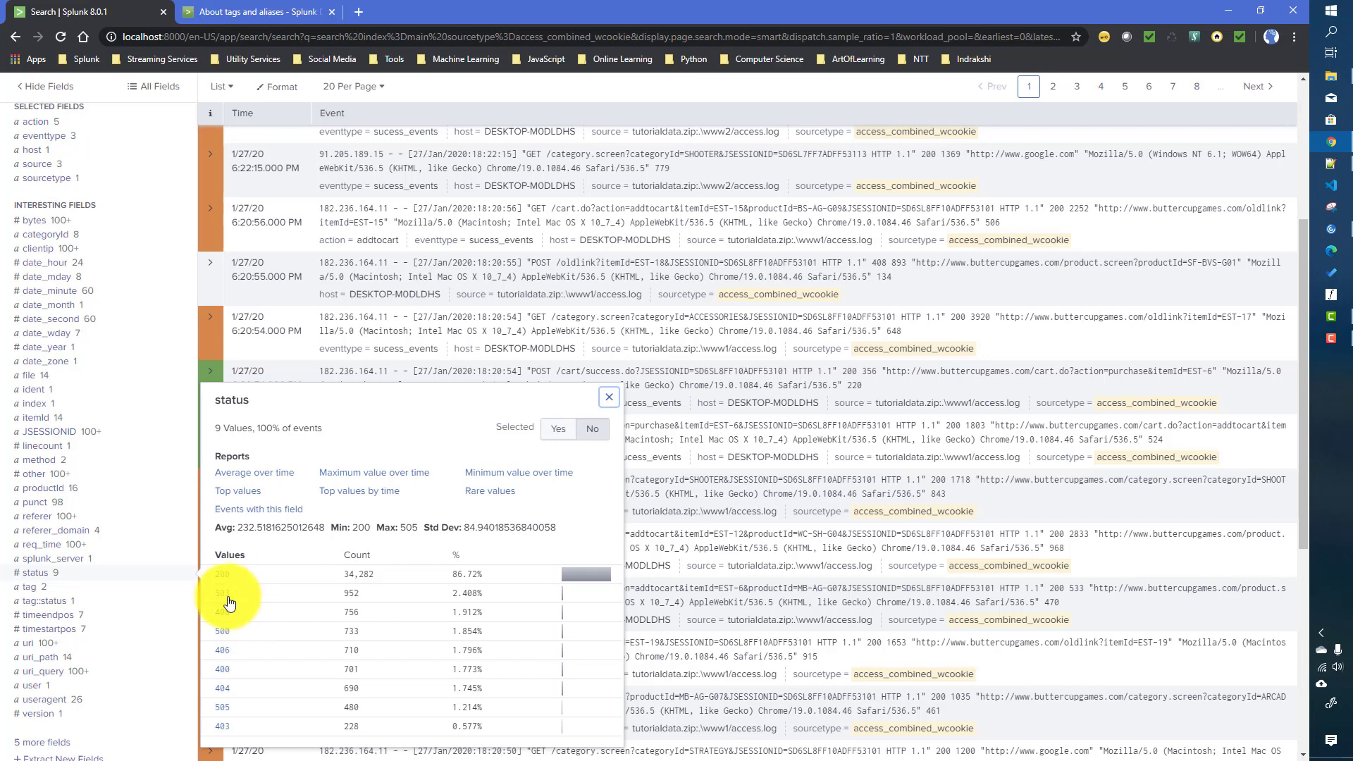
click(223, 593)
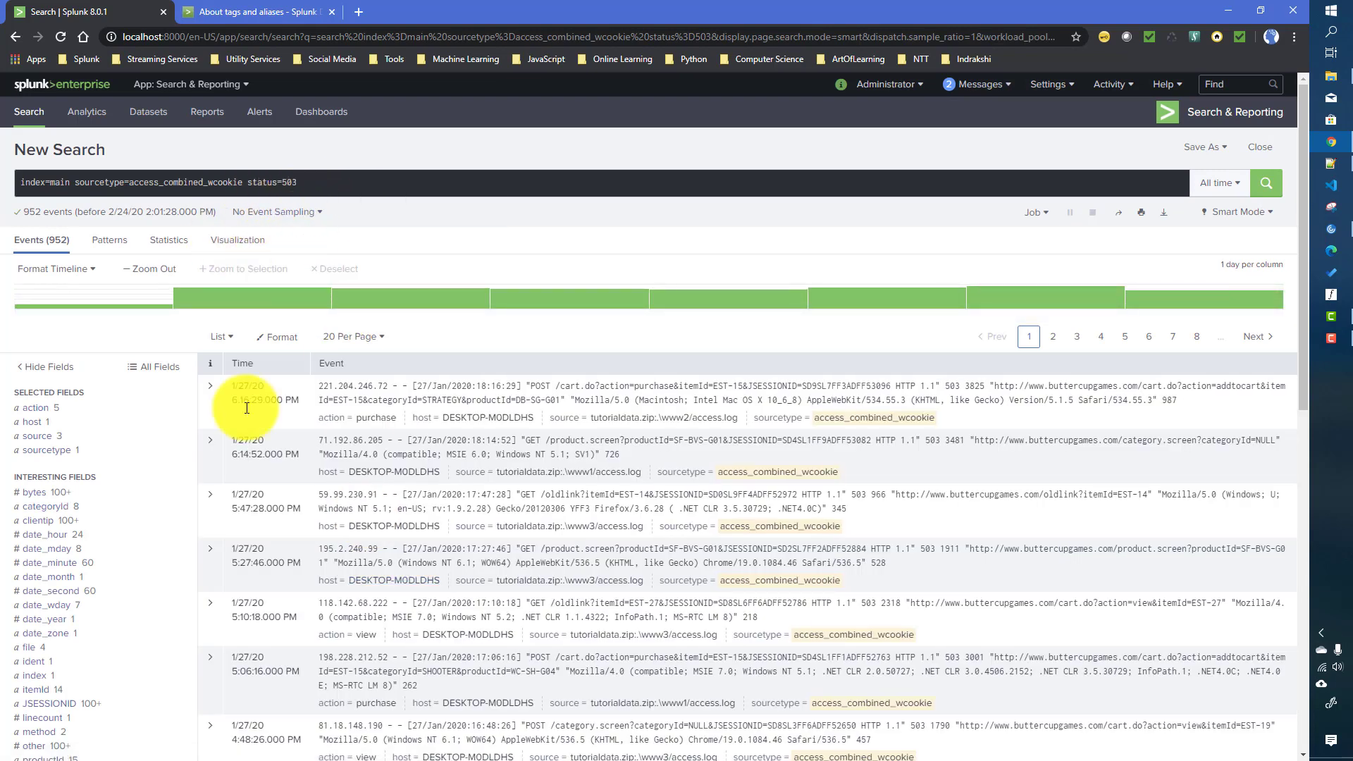
Expand the first event and tag its status=503 field value as failed_requests
click(211, 392)
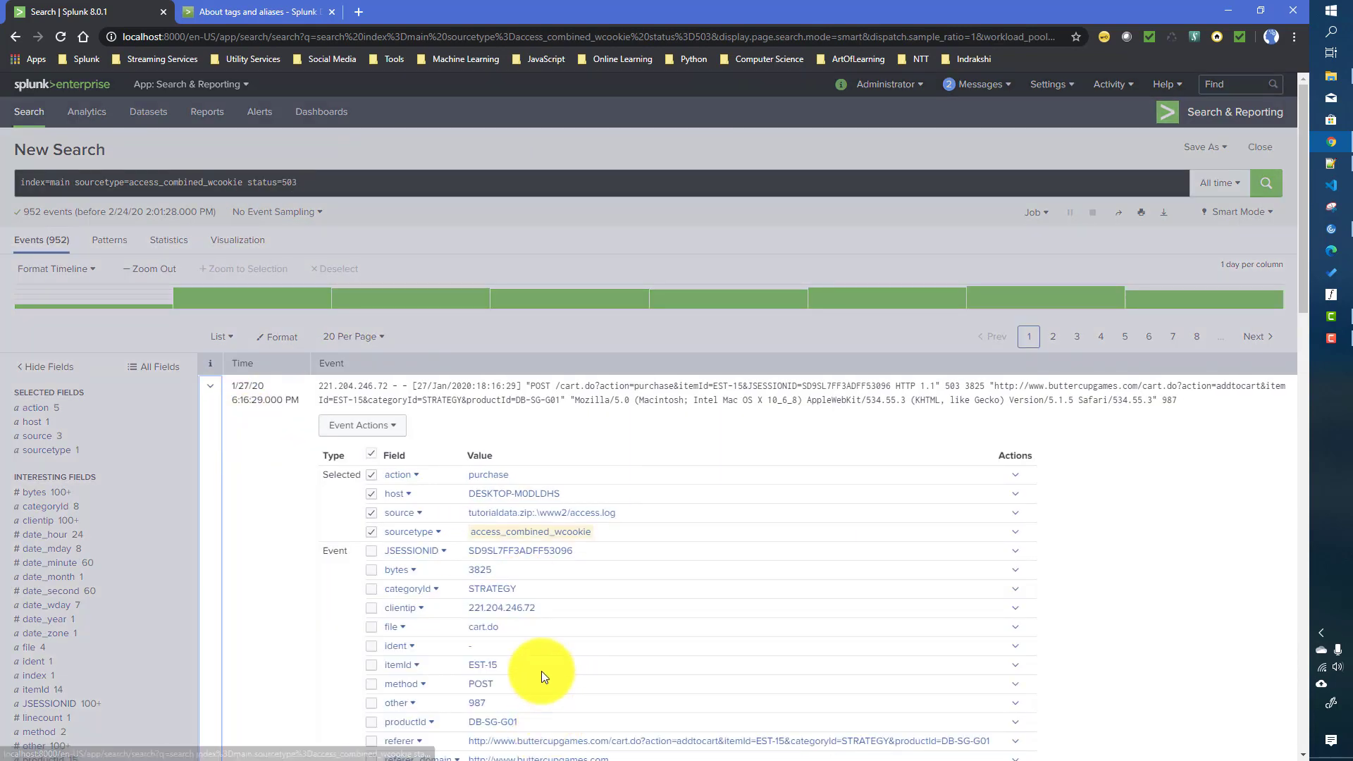
scroll(549, 669, down, 3)
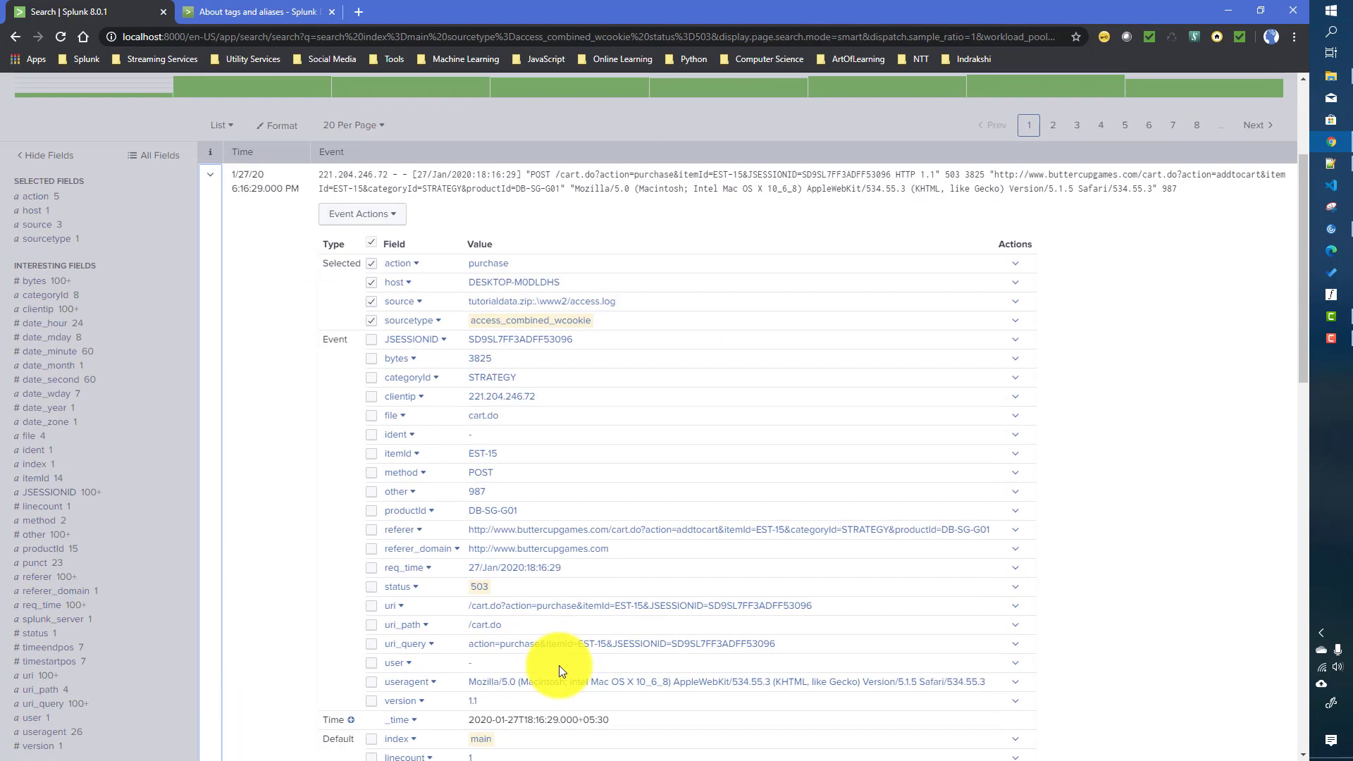
click(1015, 587)
click(952, 613)
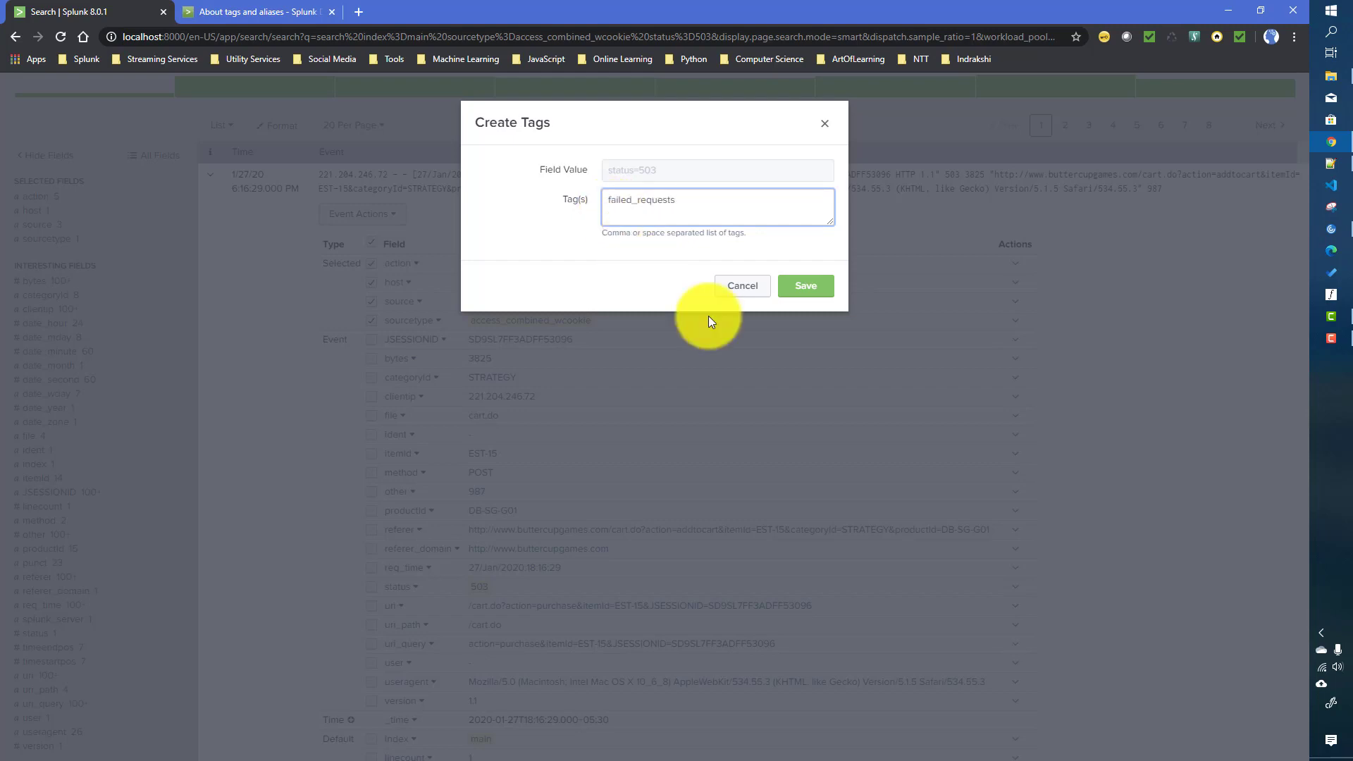
click(804, 286)
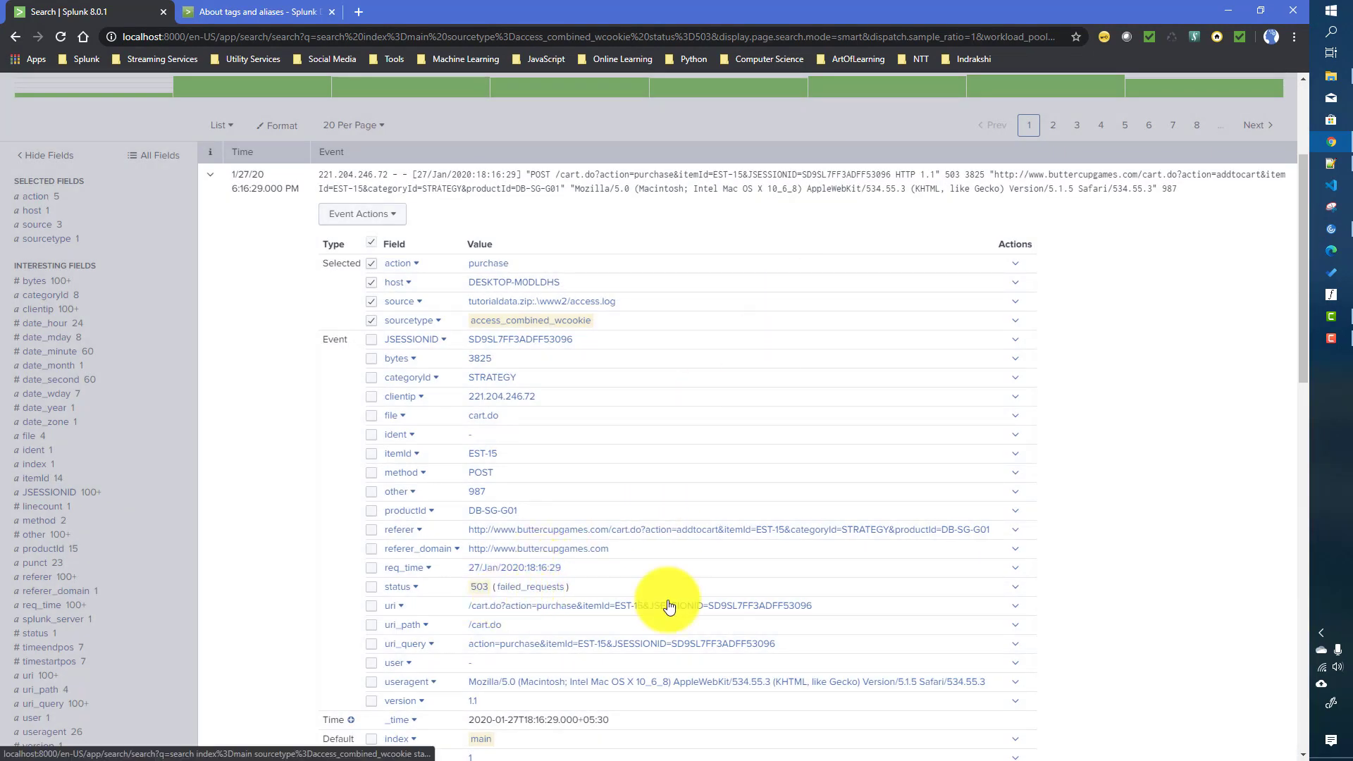
scroll(774, 569, up, 3)
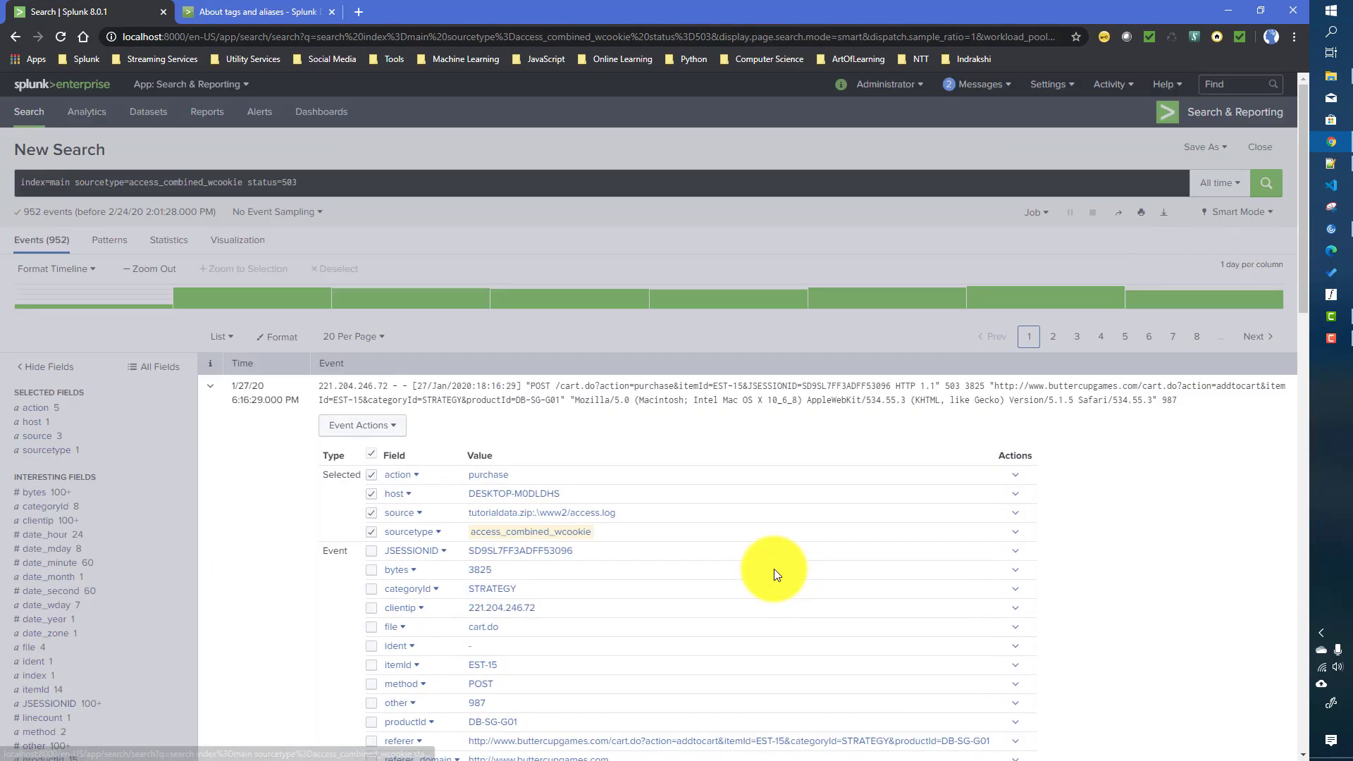
click(1059, 83)
click(973, 192)
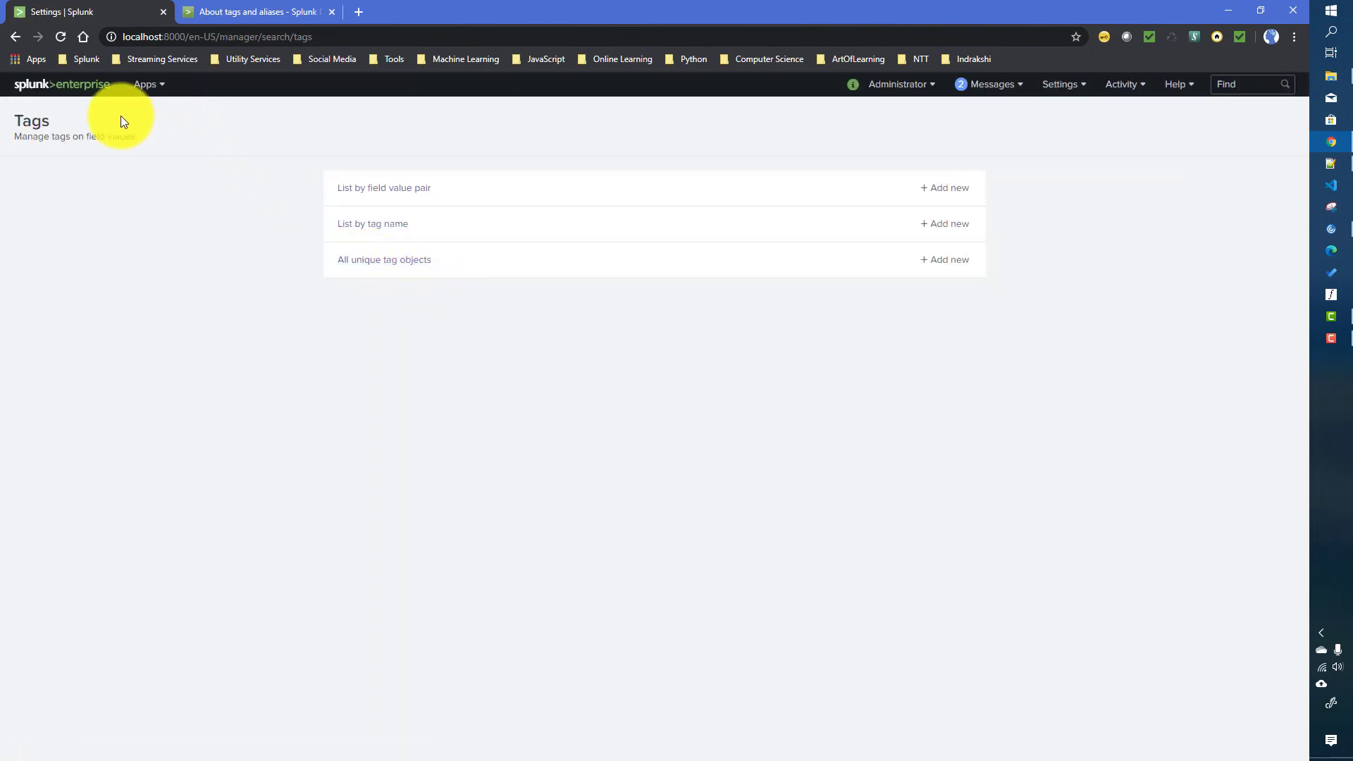
click(15, 39)
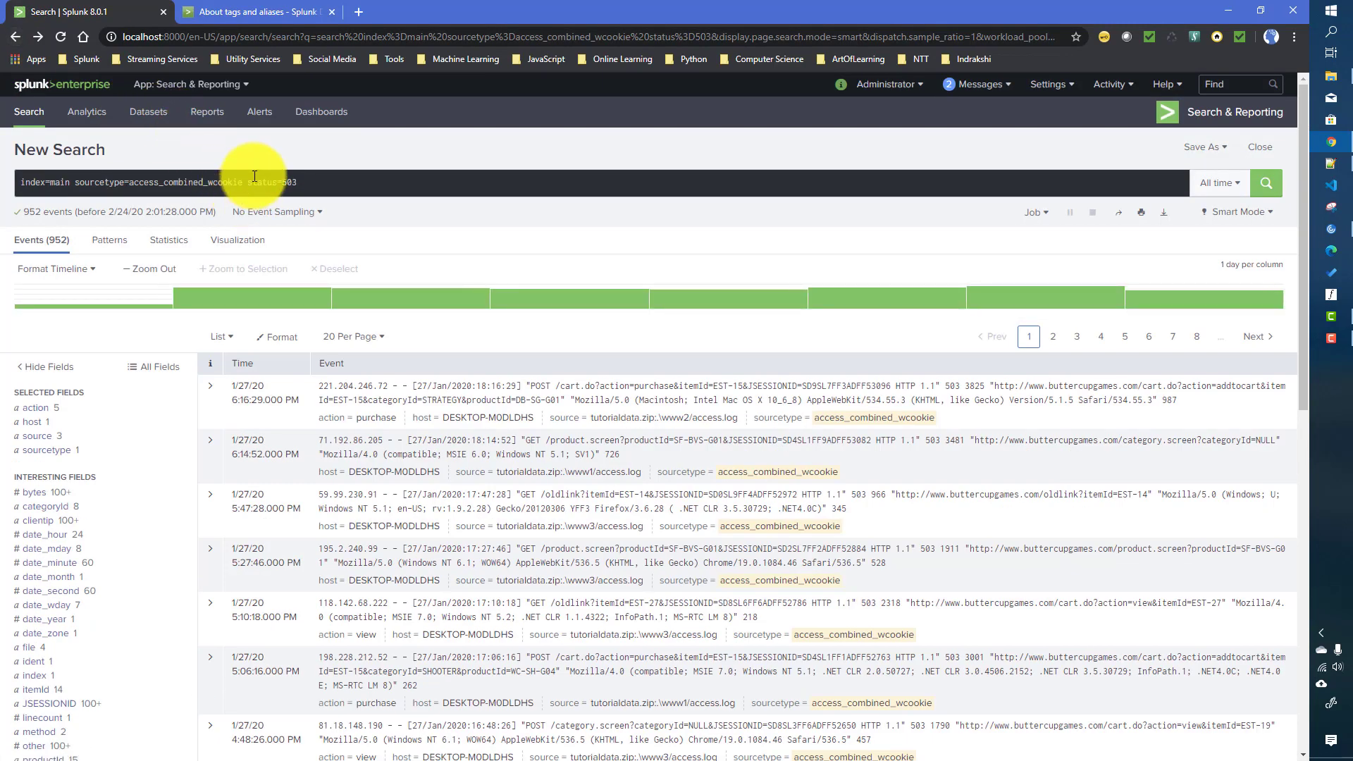
Reduce the query to status=503 by removing the index and sourcetype terms, and rerun the search
click(248, 182)
key(shift+Home)
key(Delete)
key(Return)
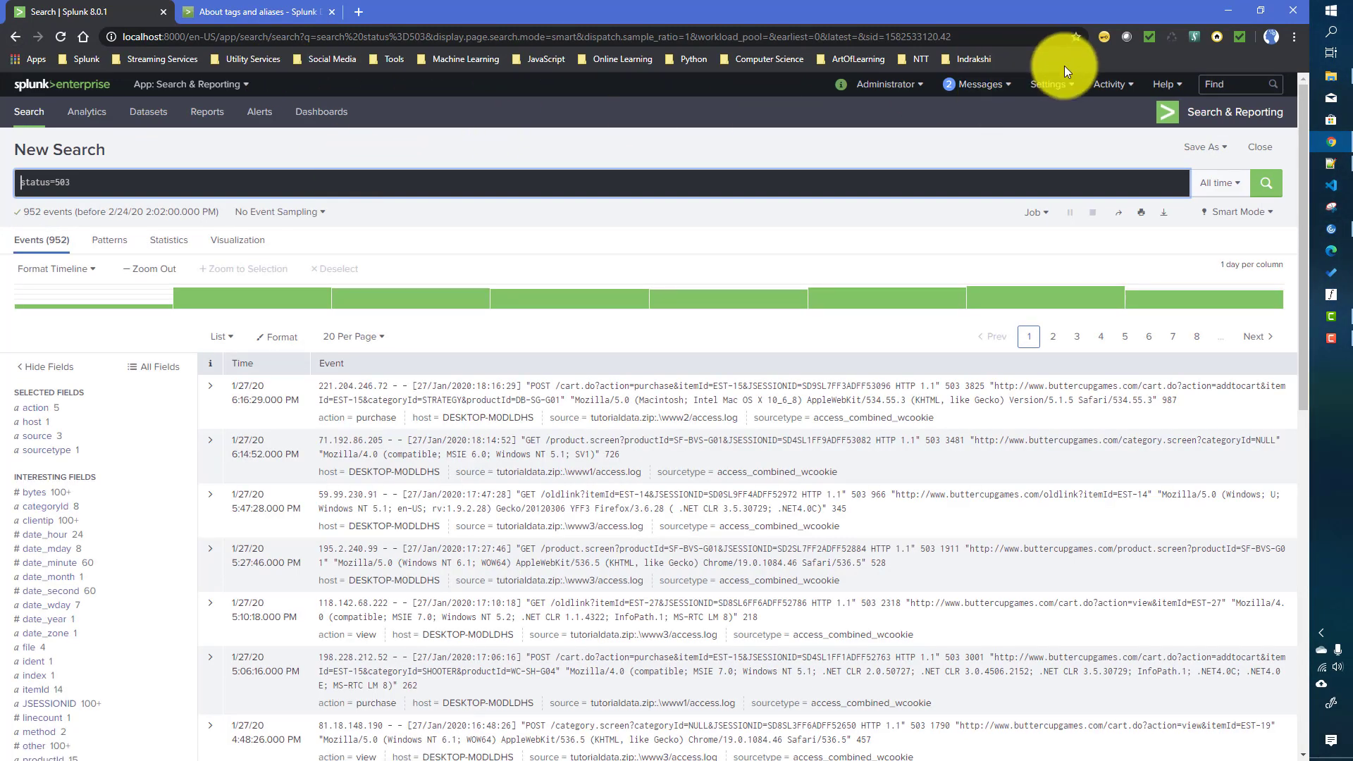
Open the Tags settings page in a new browser tab and switch to it
click(1051, 84)
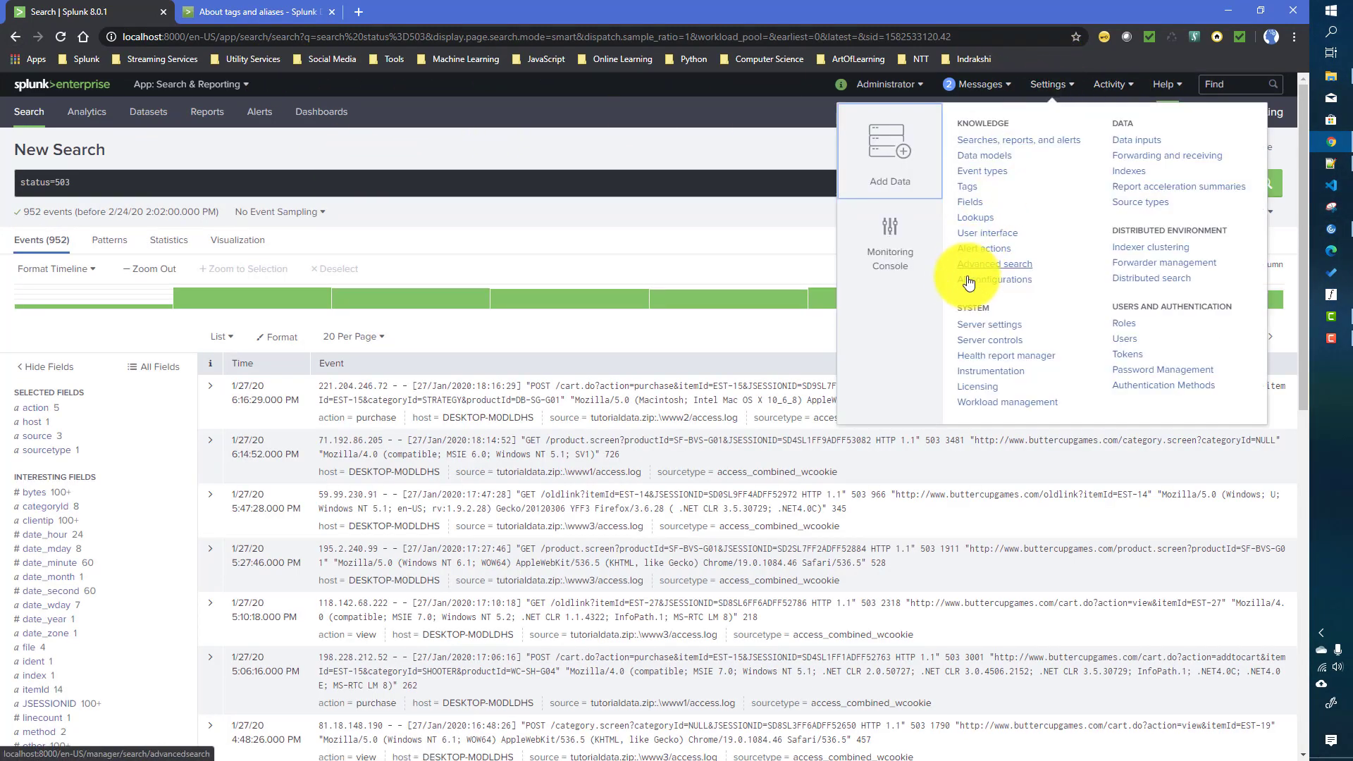
right_click(967, 188)
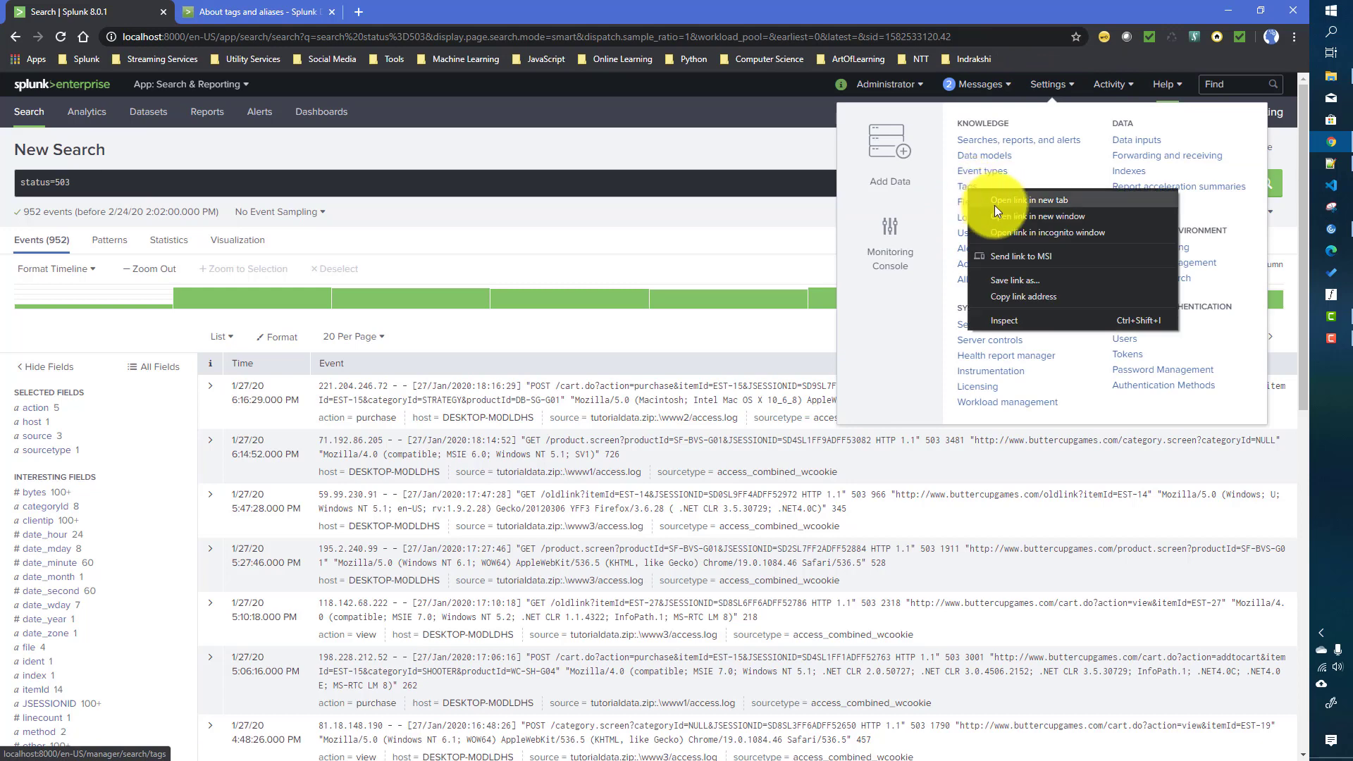
click(996, 205)
click(248, 11)
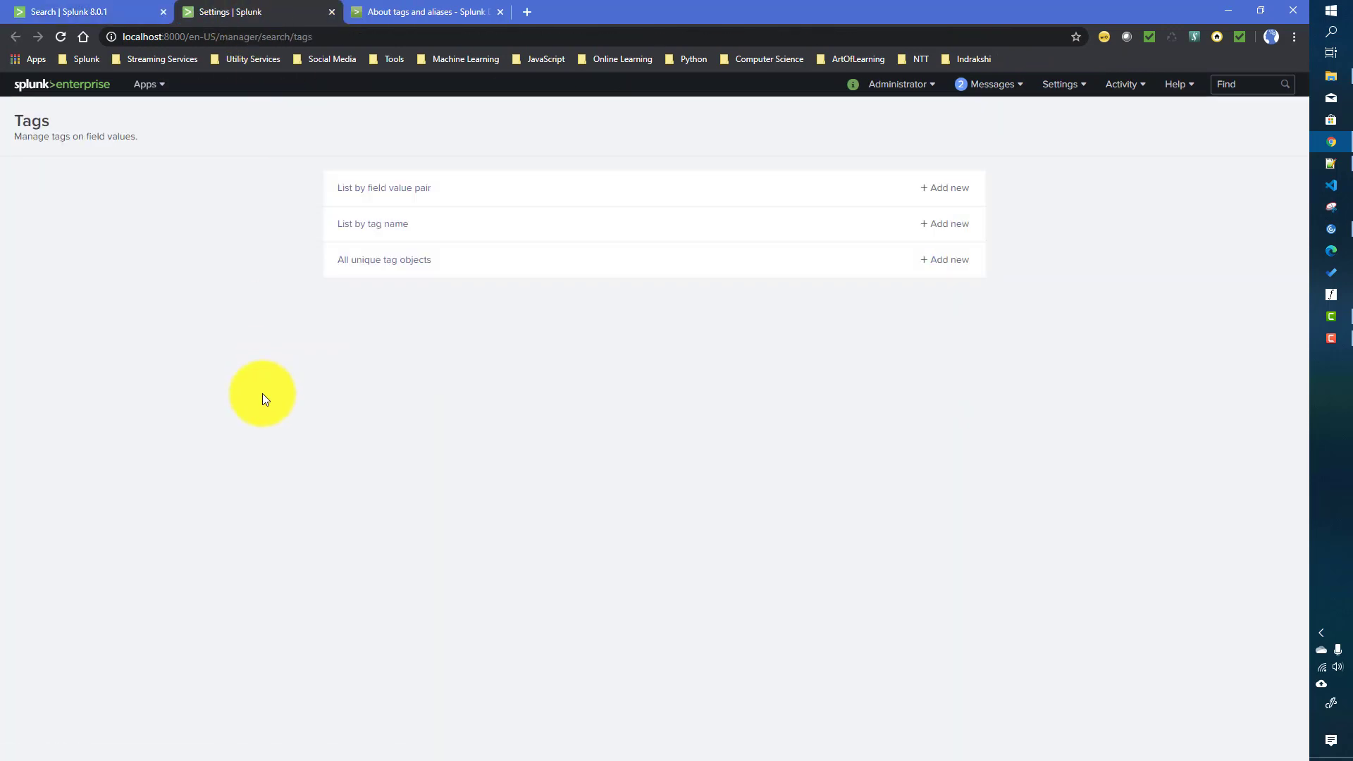
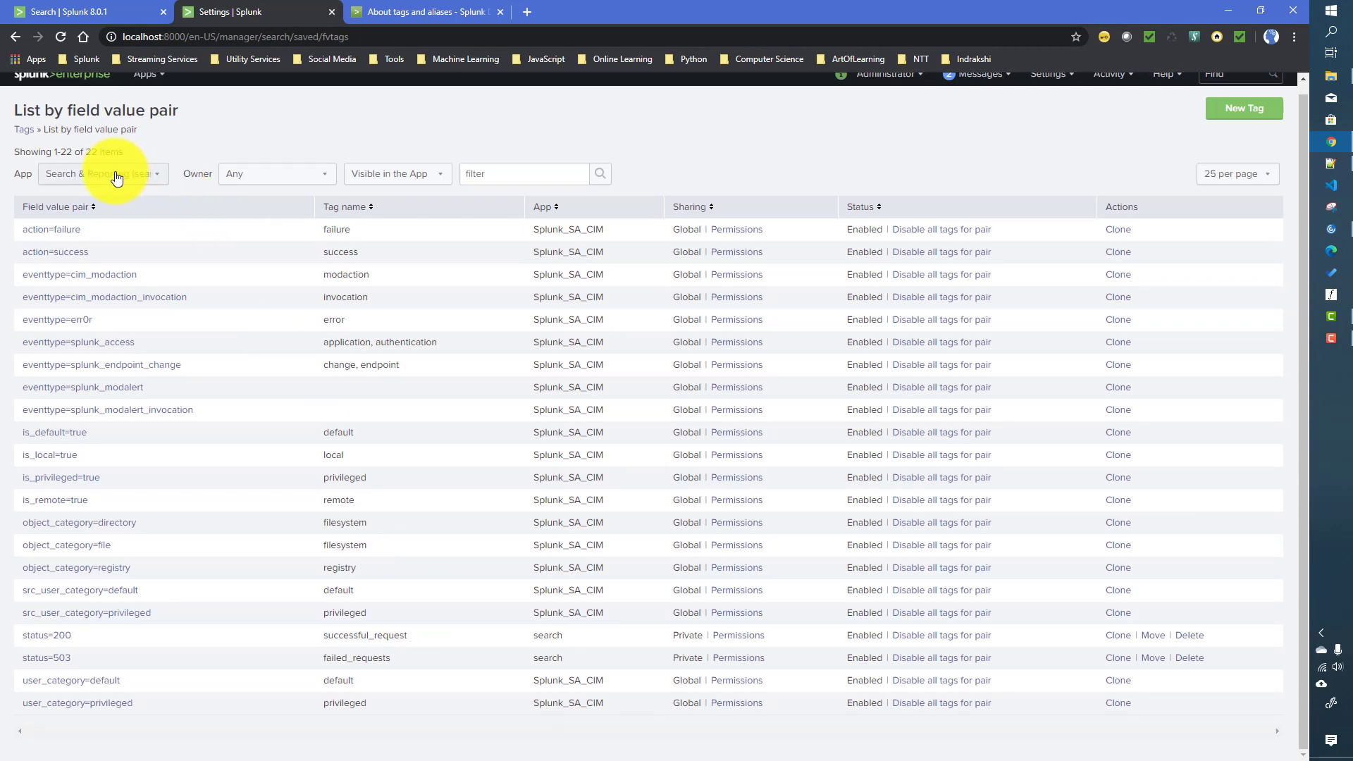
Examine the tag names assigned to status=200 and status=503 in the list of field value pairs
double_click(356, 638)
drag(86, 635, 25, 636)
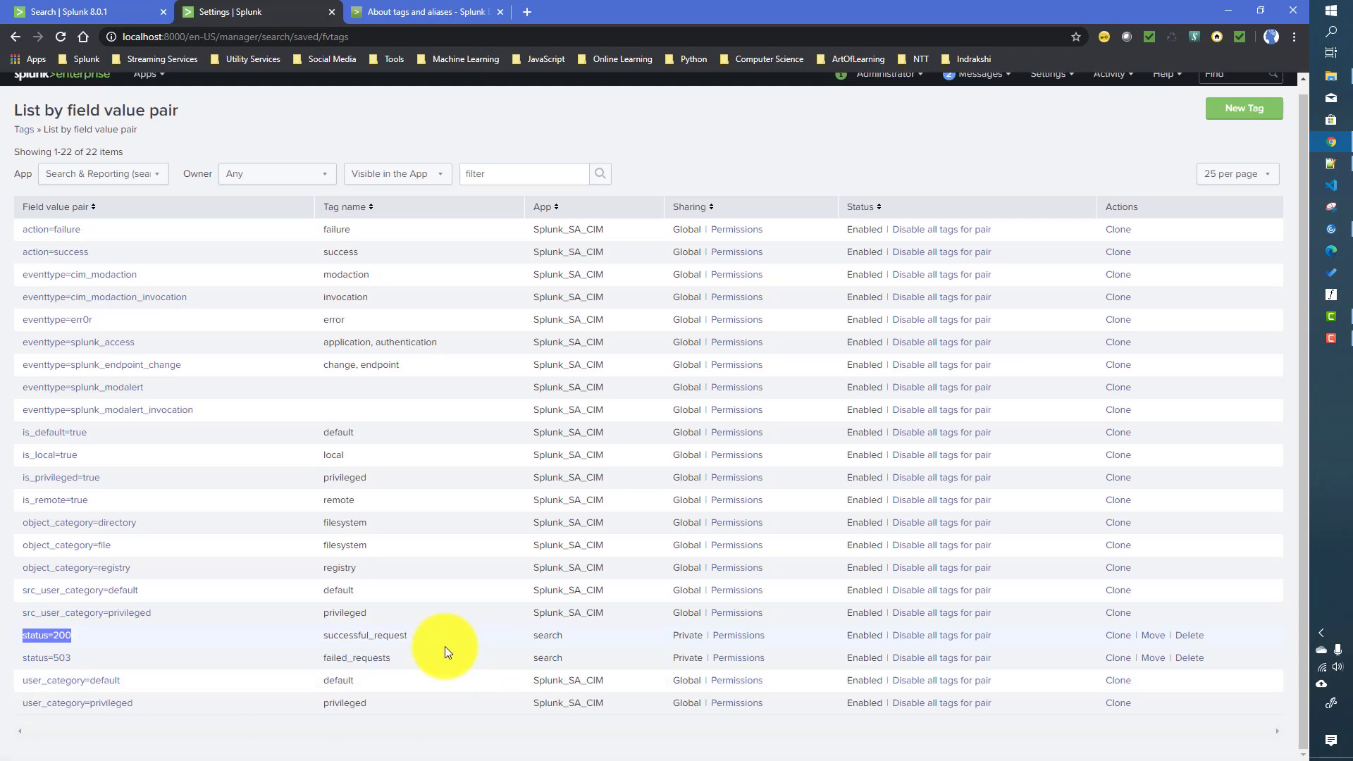
double_click(357, 656)
drag(73, 656, 21, 658)
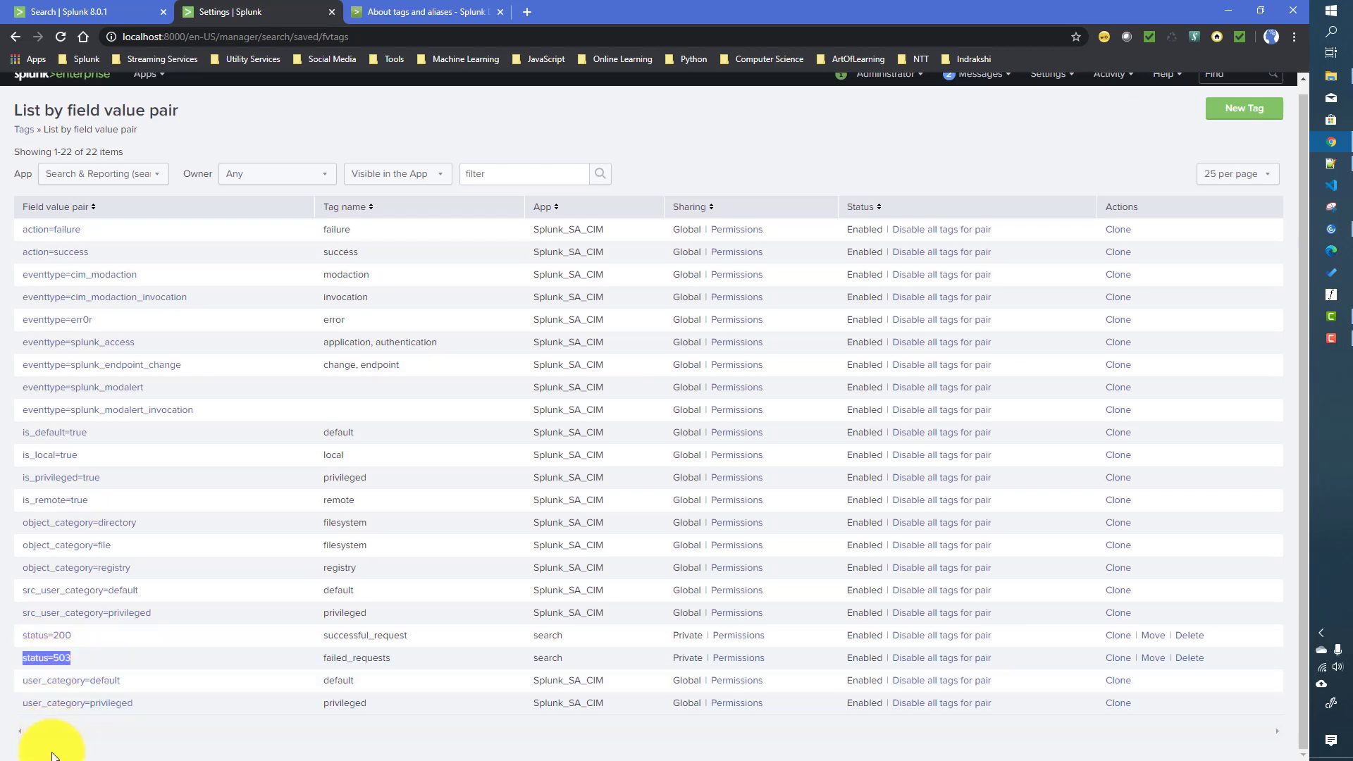
double_click(349, 662)
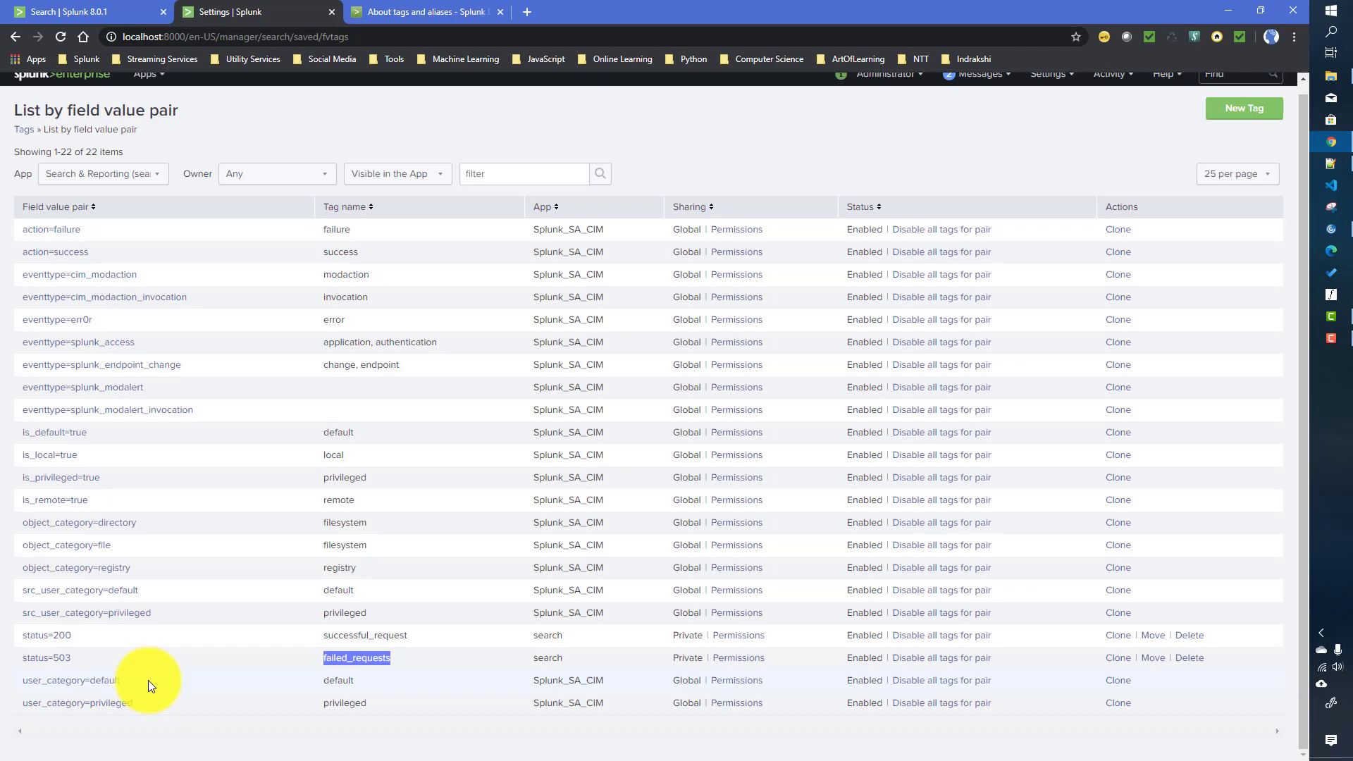
Share the status=200 tag with the search app only, granting Everyone read and write permissions, and save
click(729, 637)
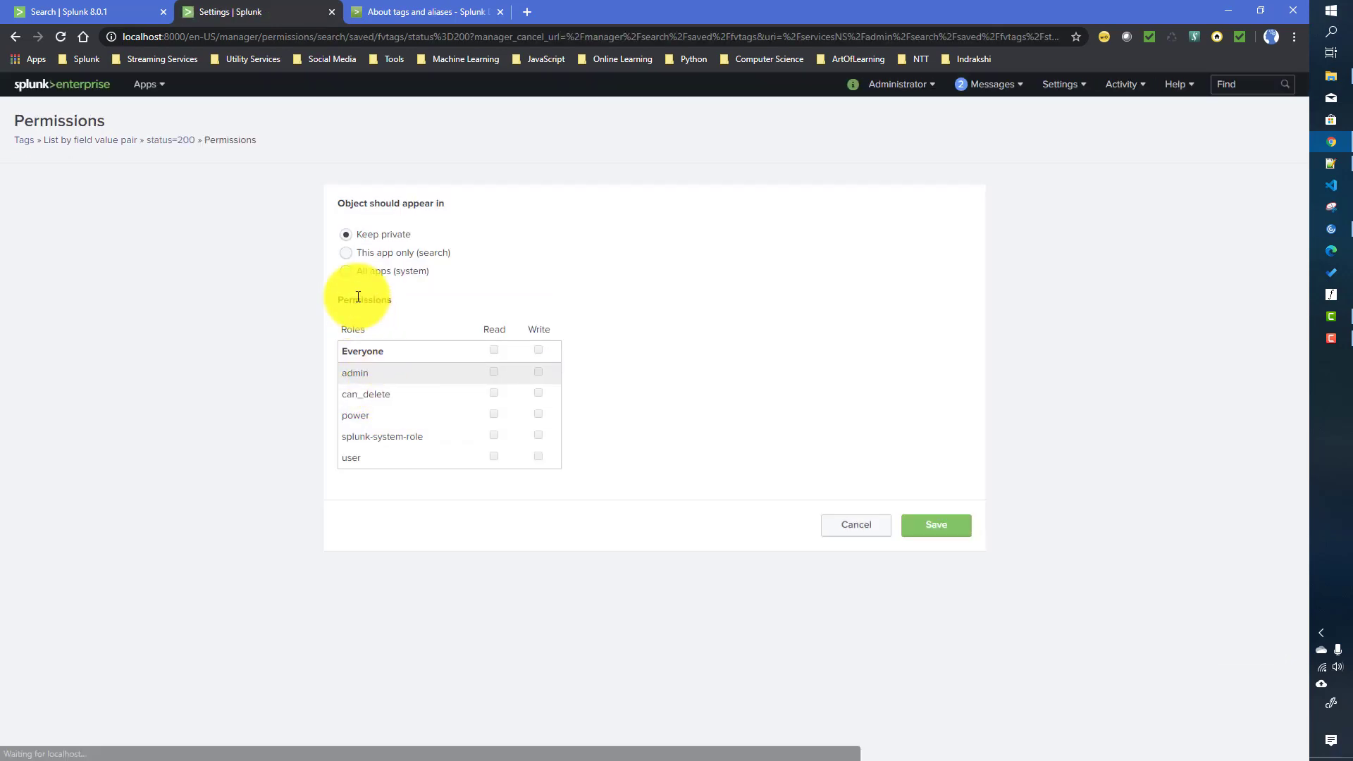
click(353, 252)
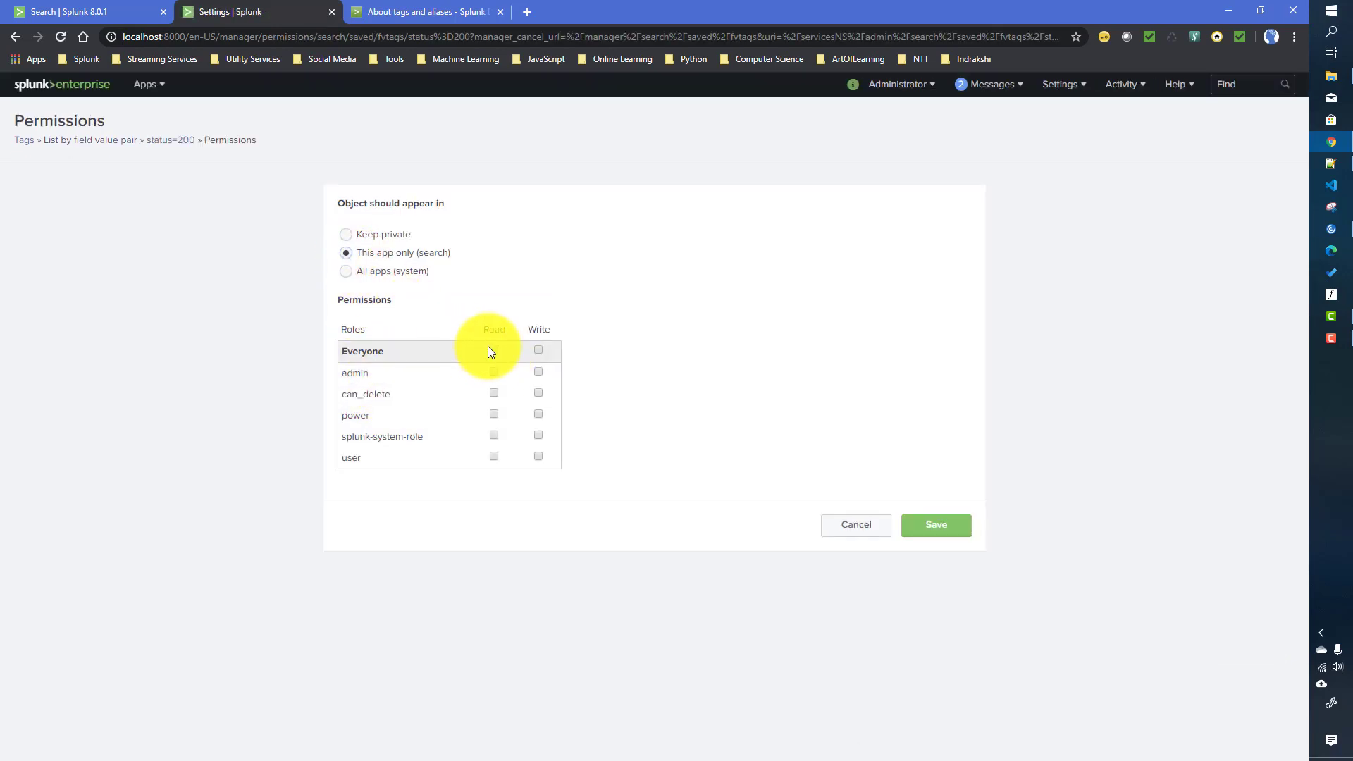
click(495, 350)
click(539, 351)
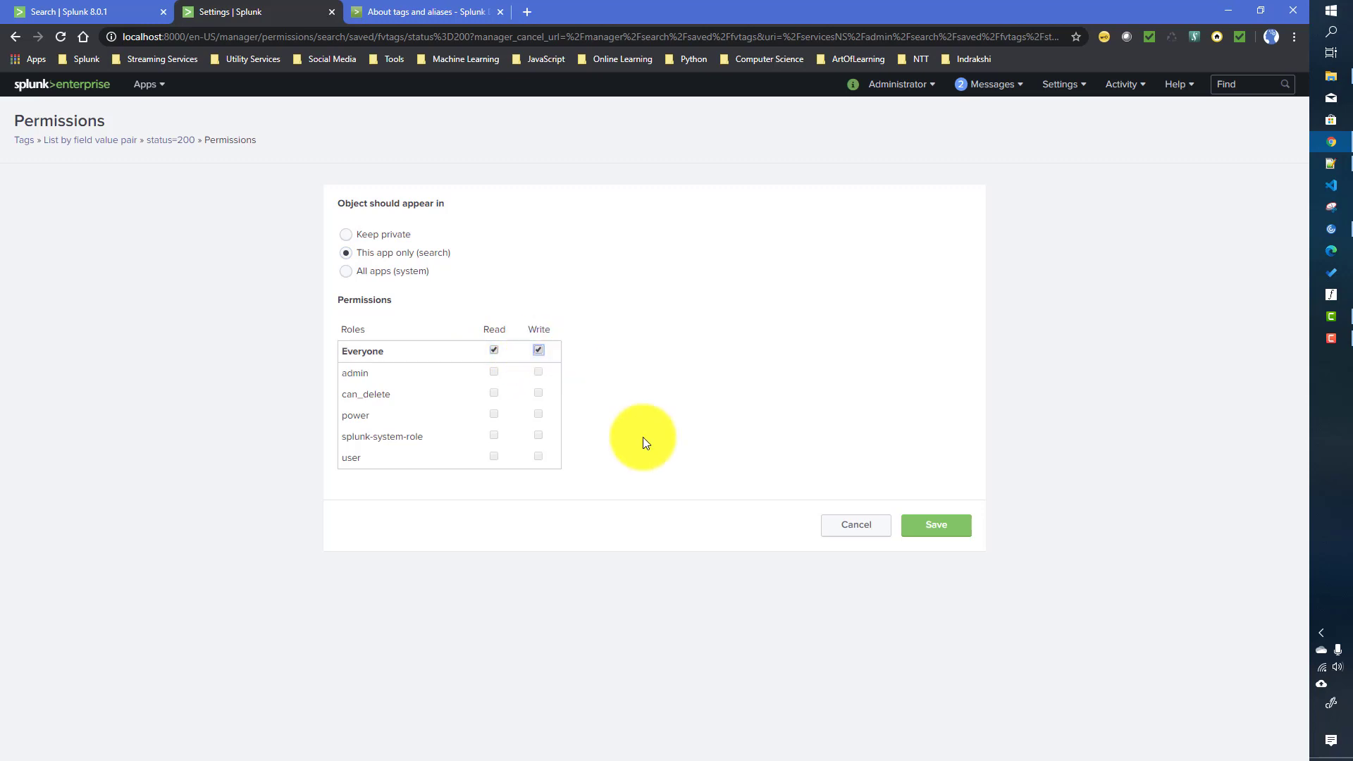
click(935, 533)
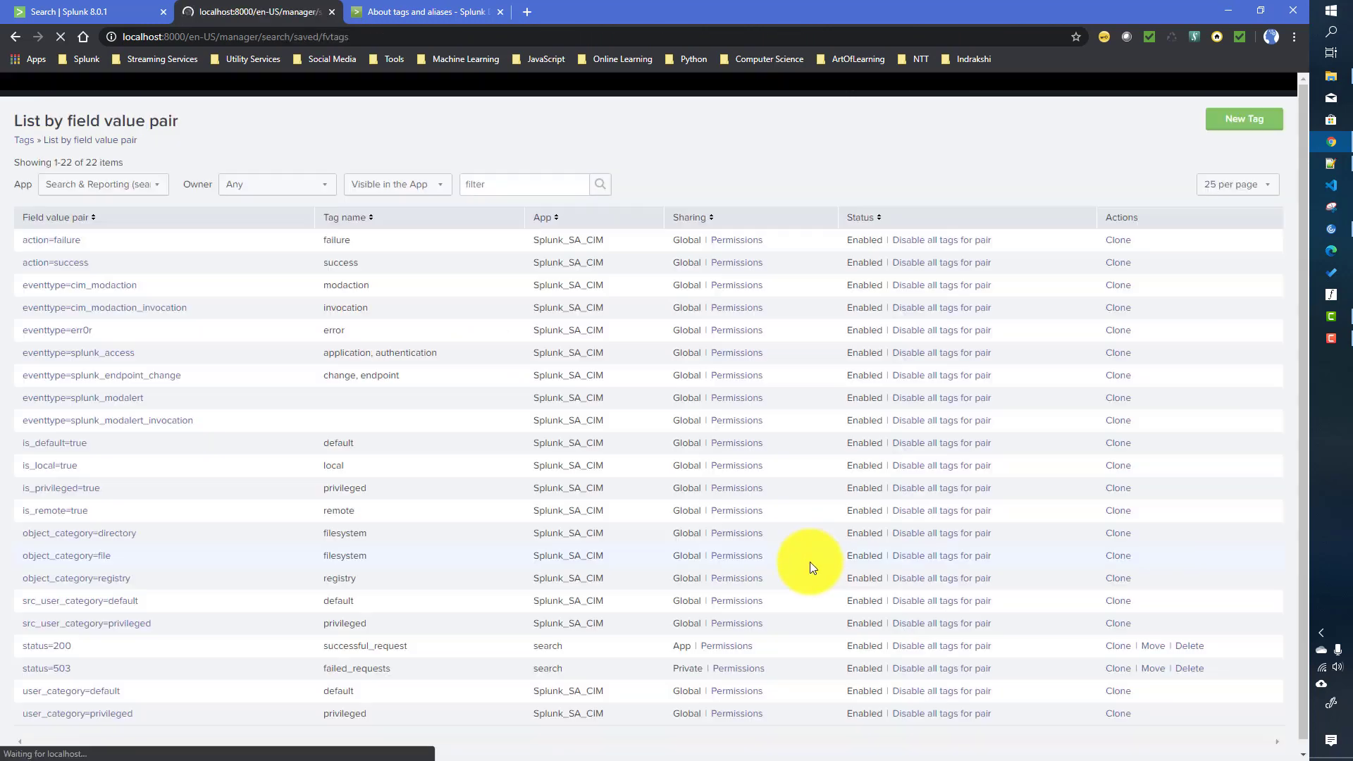
Share the status=503 tag with the search app only, granting Everyone read and write permissions, and save
click(740, 671)
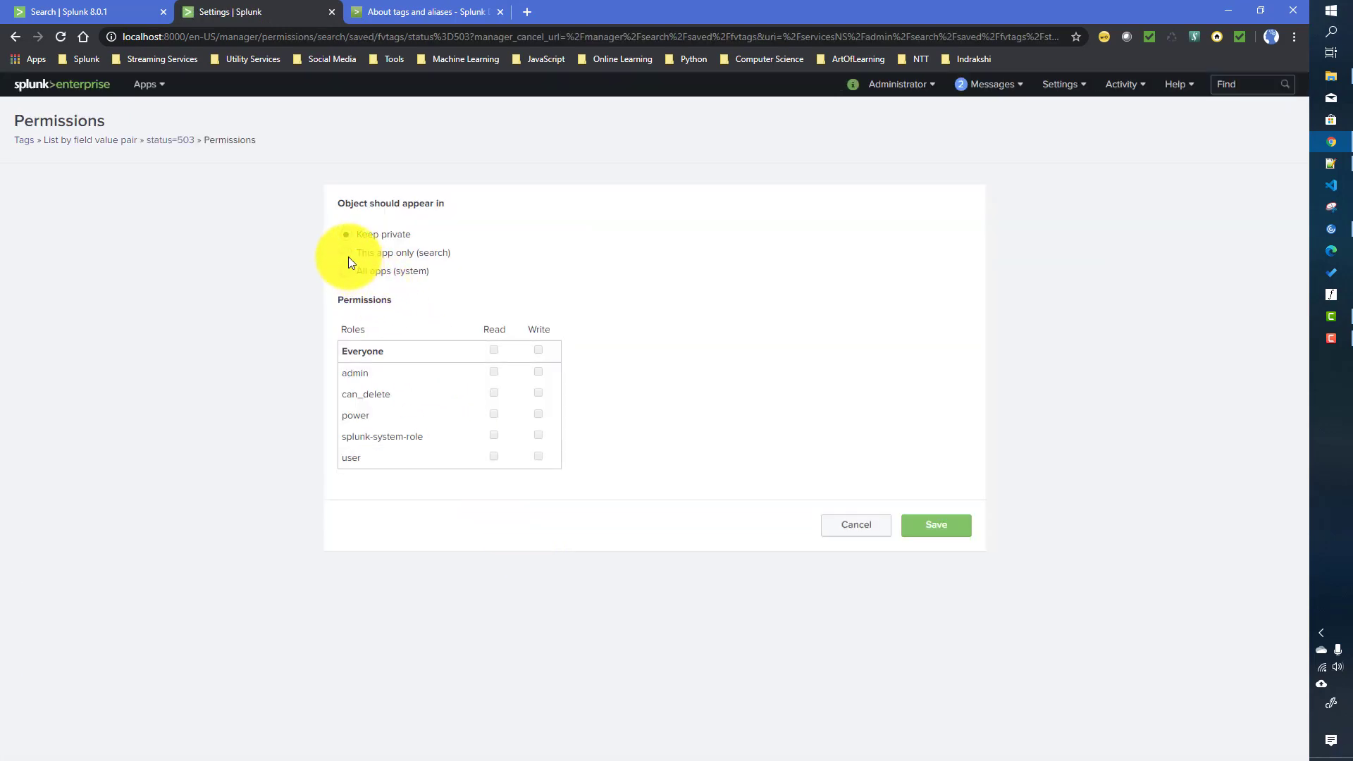
click(347, 254)
click(494, 349)
click(538, 350)
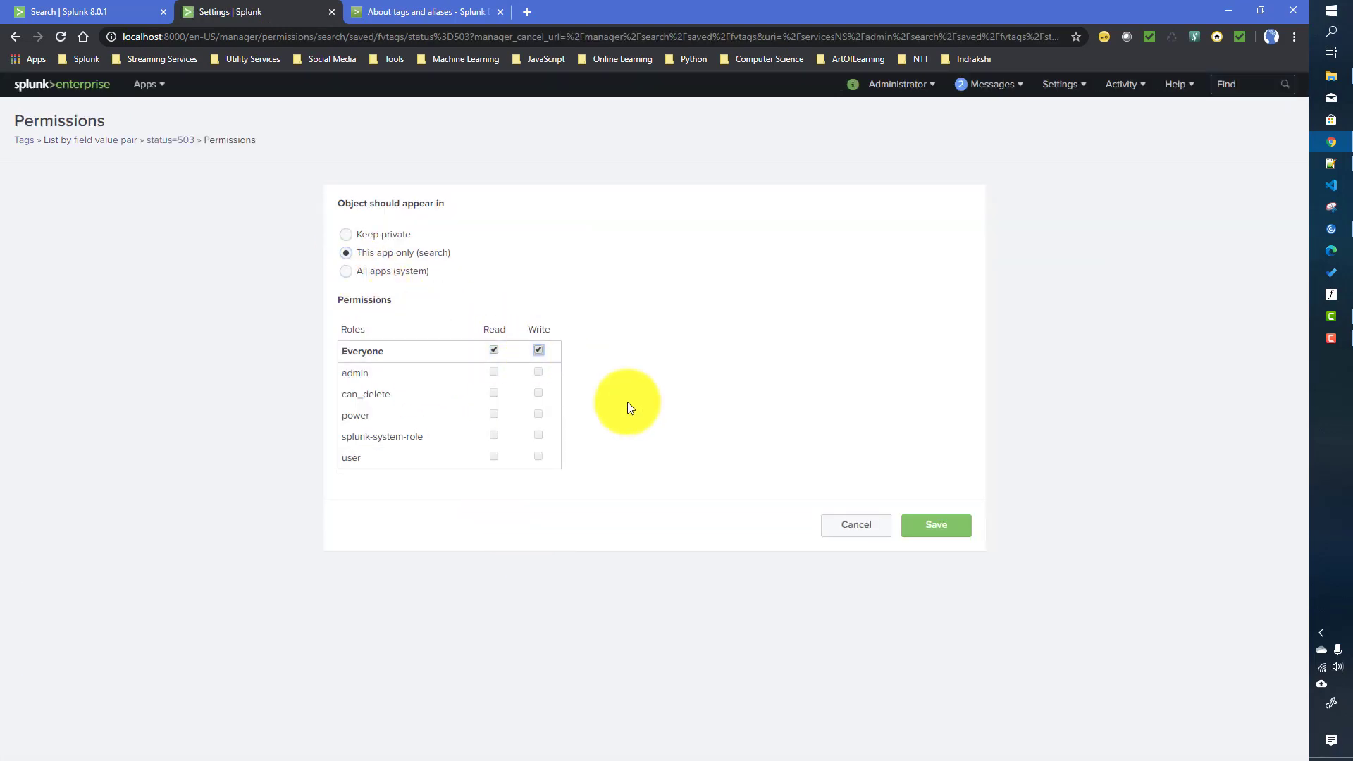
click(934, 530)
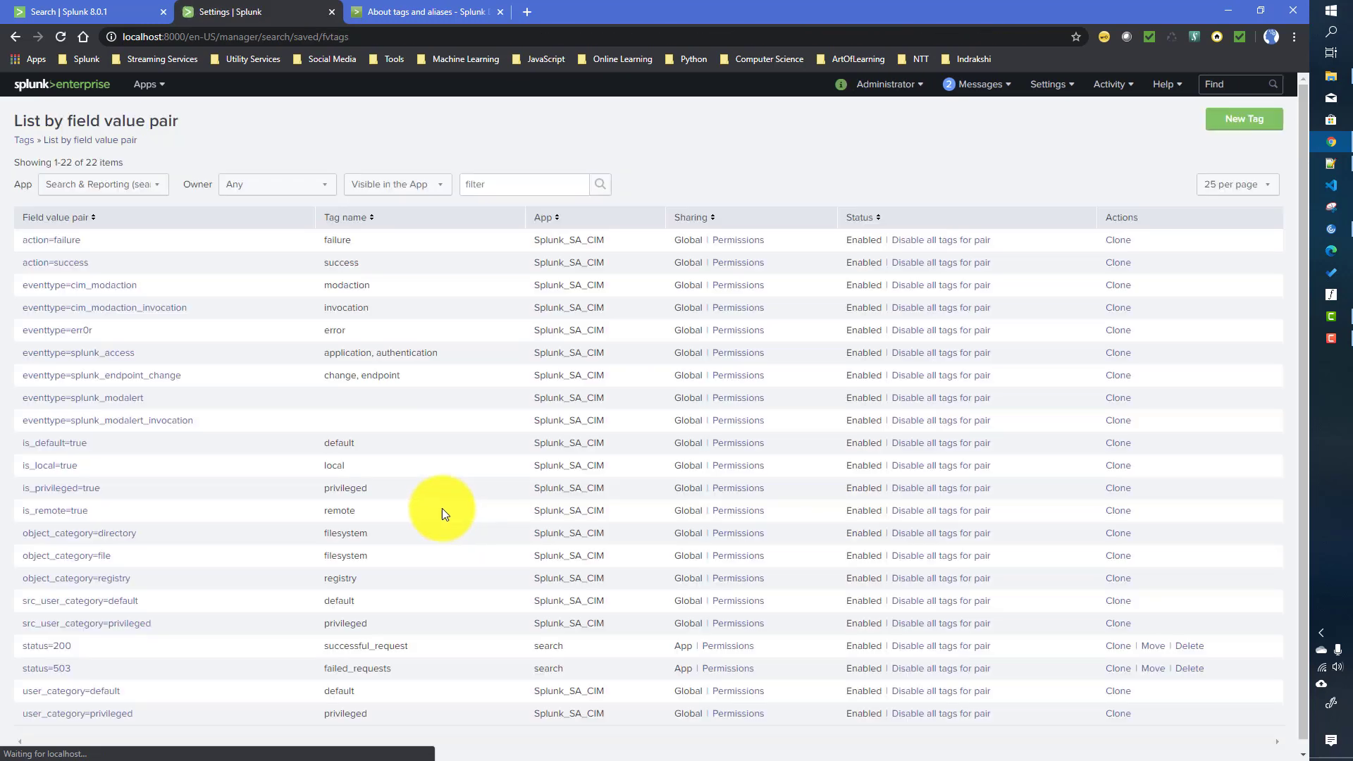
View the tags listed by tag name and examine the field value pairs assigned to the default tag
click(21, 142)
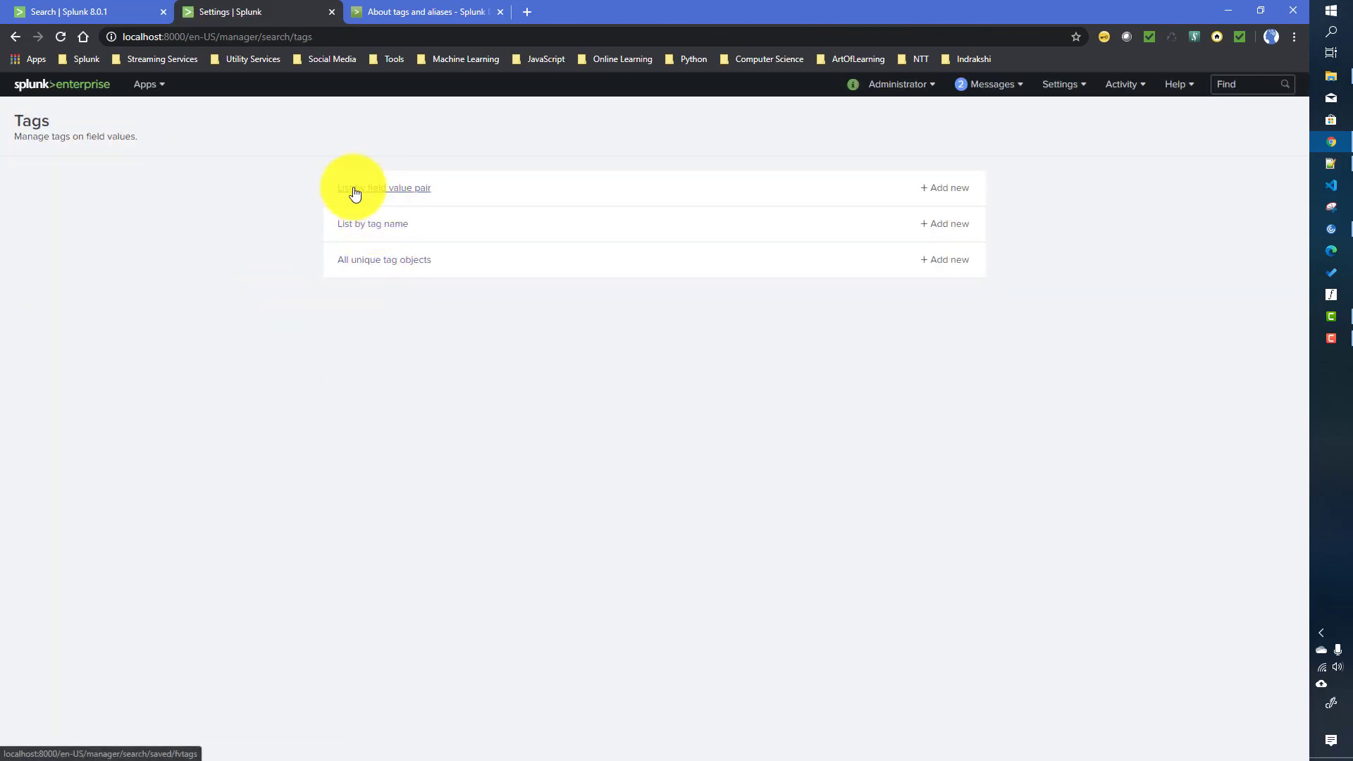
click(382, 225)
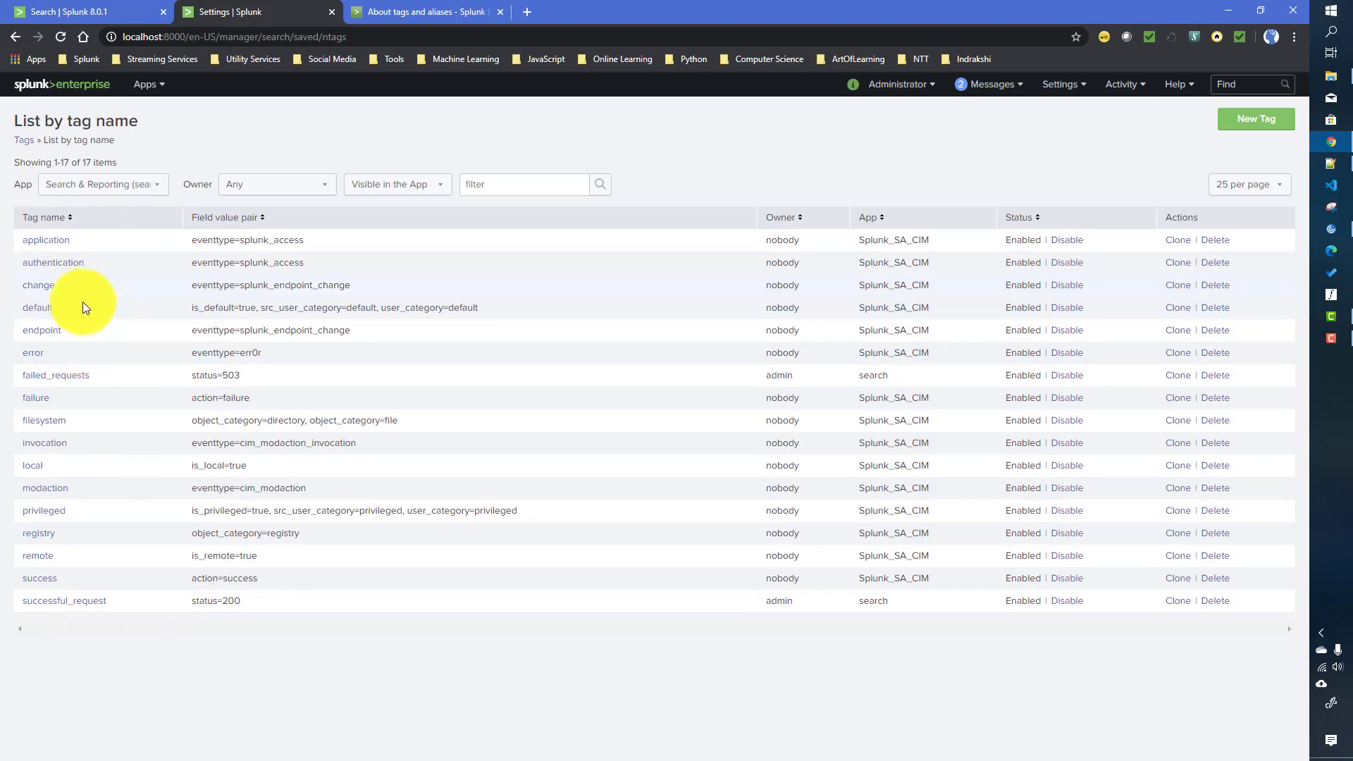
drag(61, 309, 462, 308)
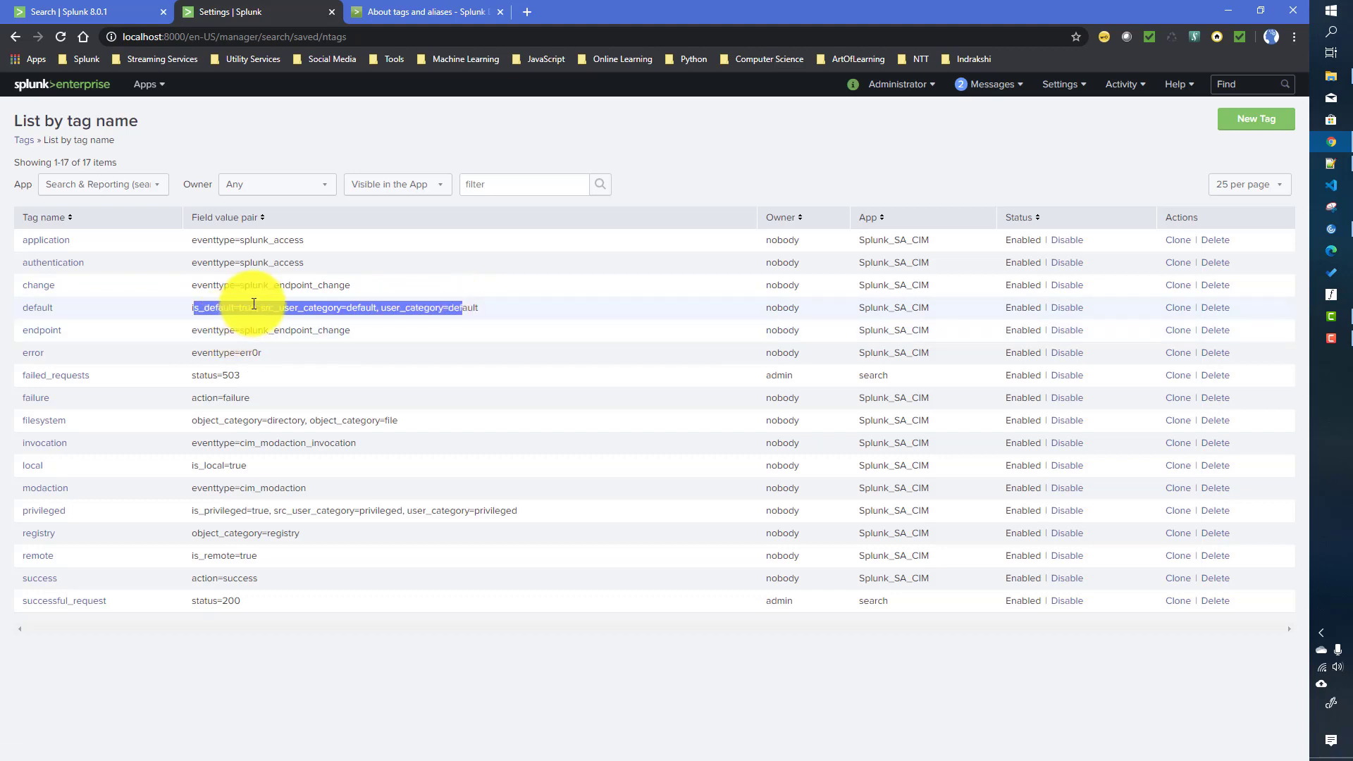
double_click(247, 308)
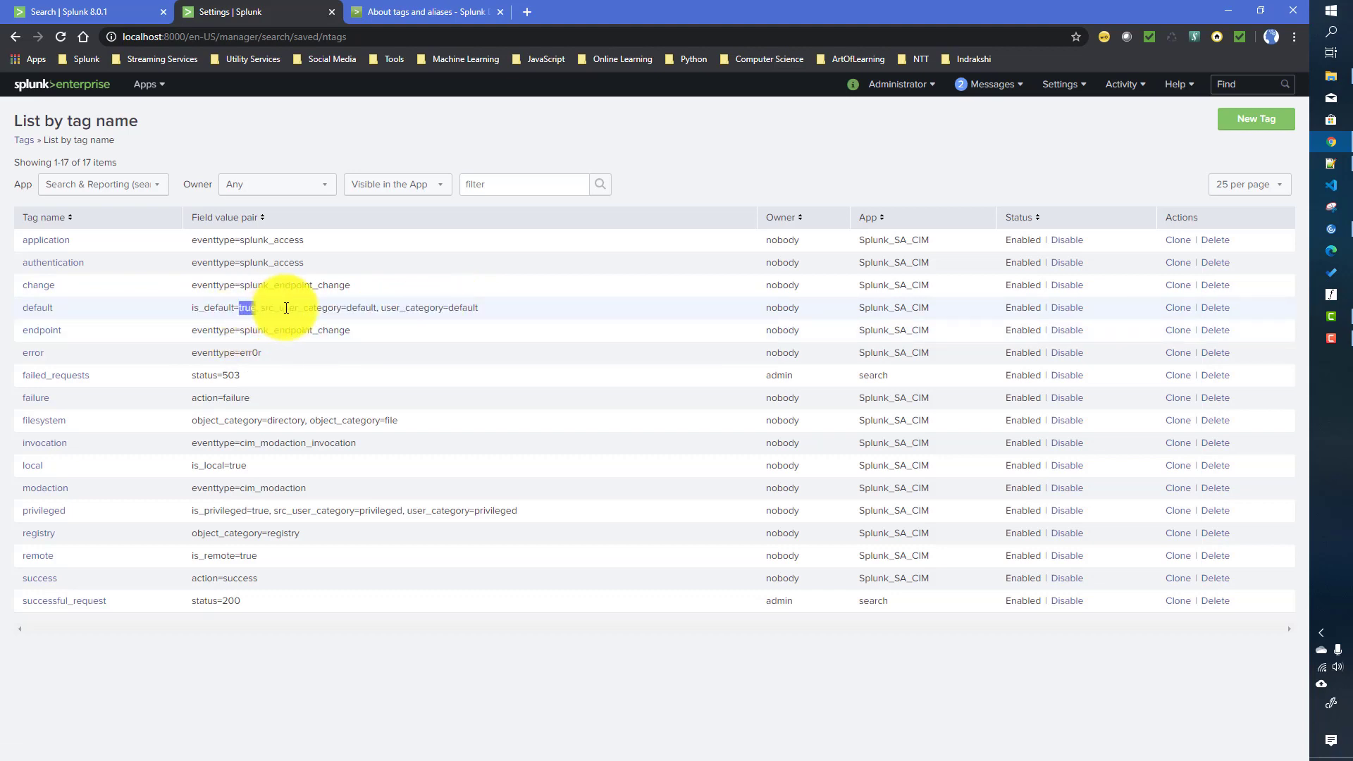
click(324, 309)
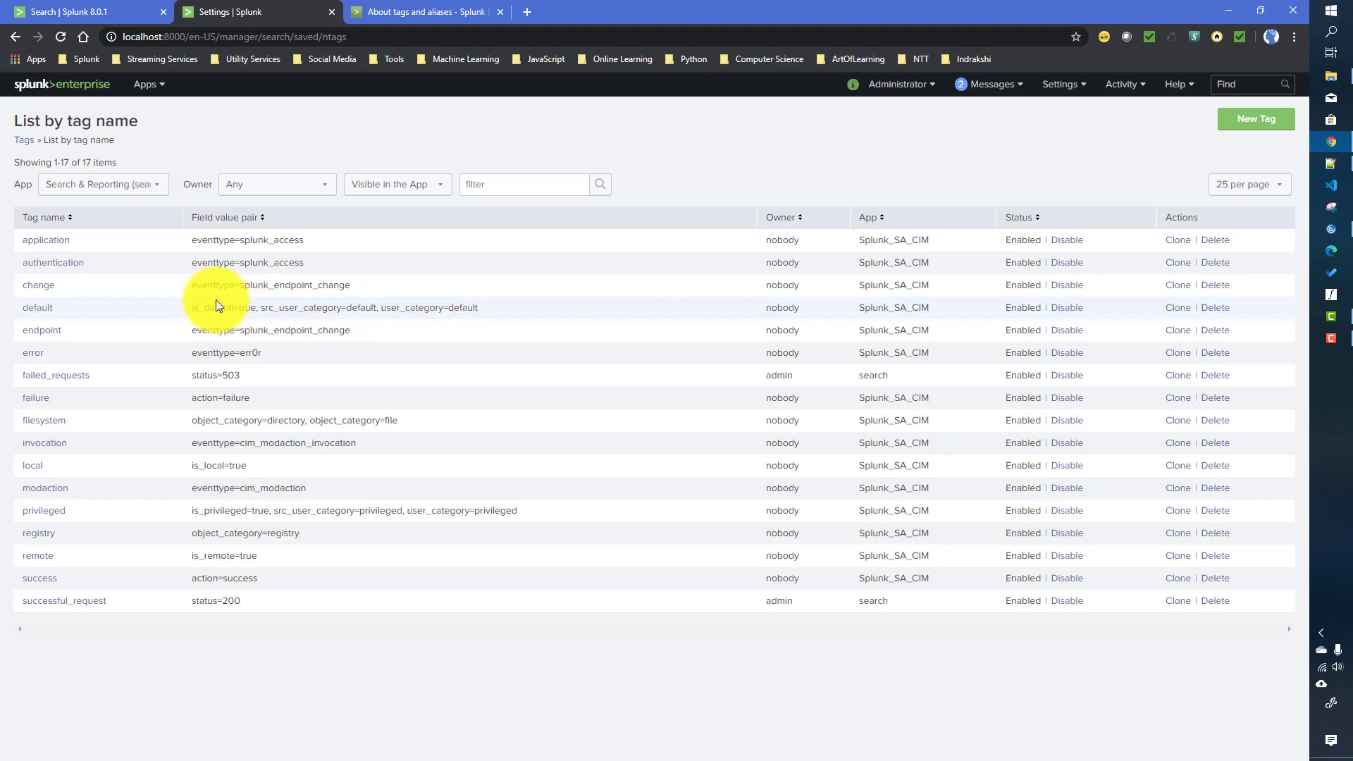
drag(189, 310, 481, 309)
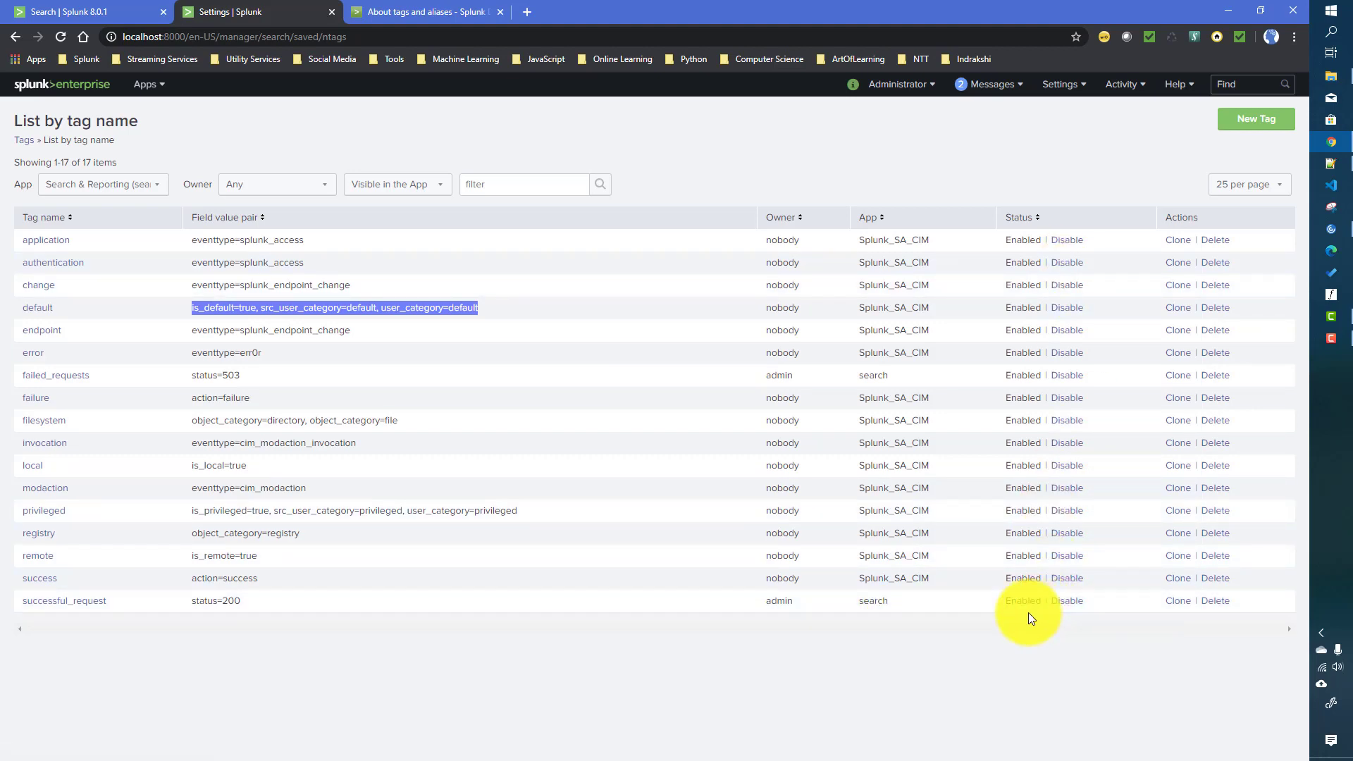
Return to the Tags overview and look through the list of all unique tag objects
click(17, 38)
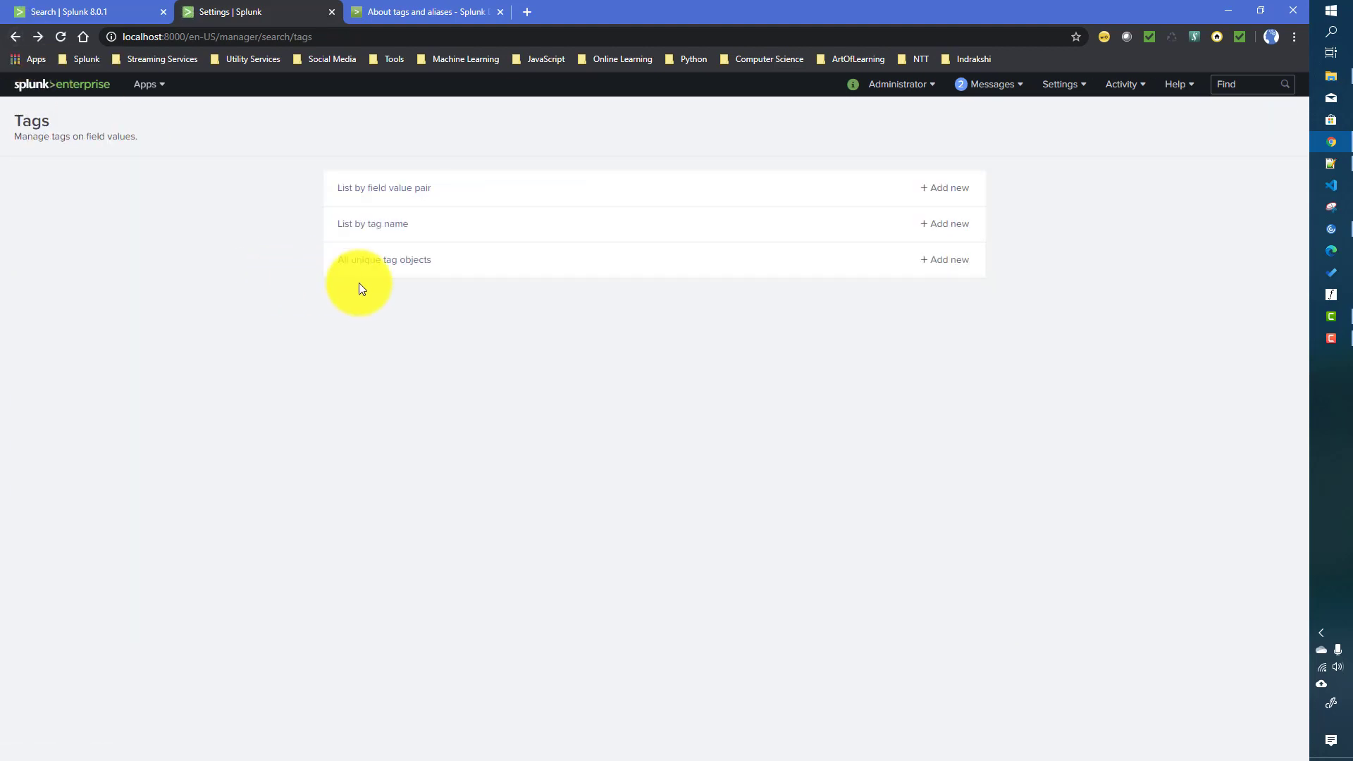
click(362, 273)
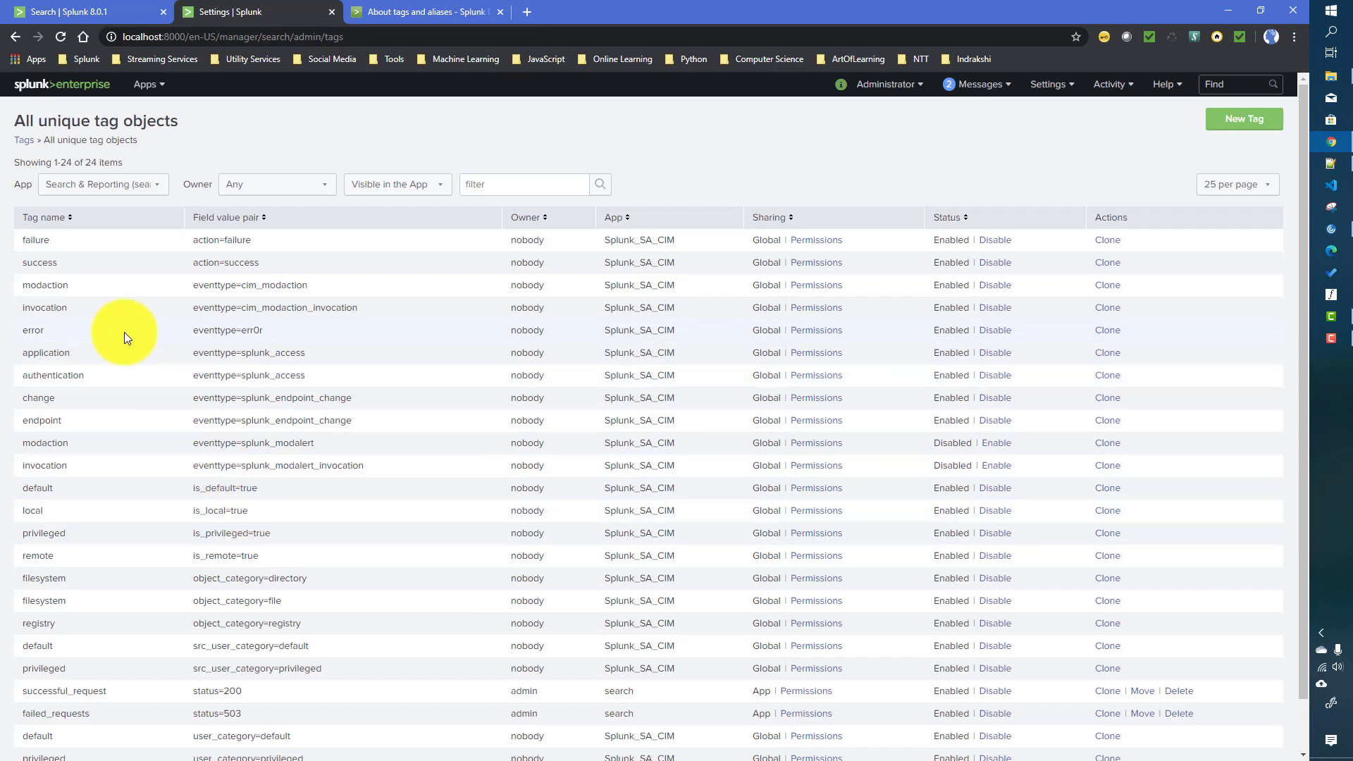
scroll(327, 595, down, 1)
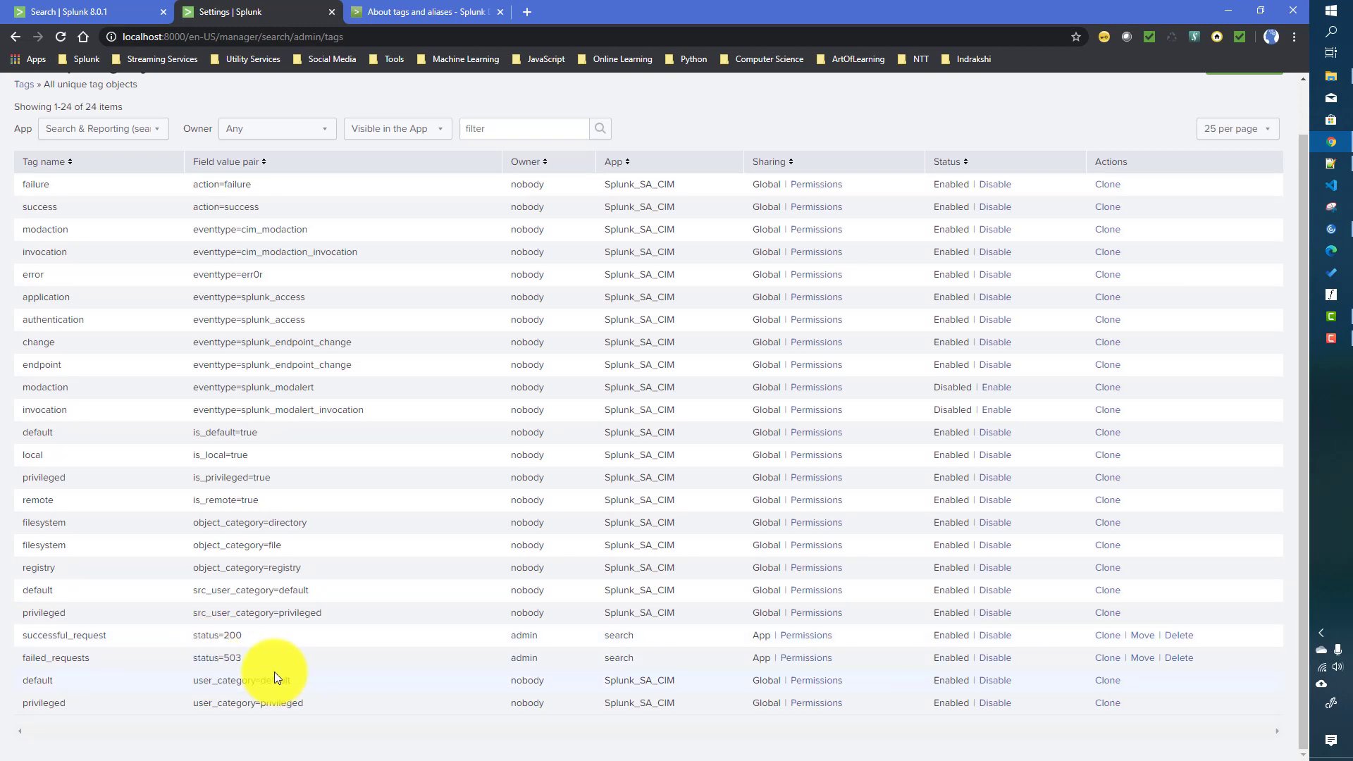
scroll(197, 381, up, 2)
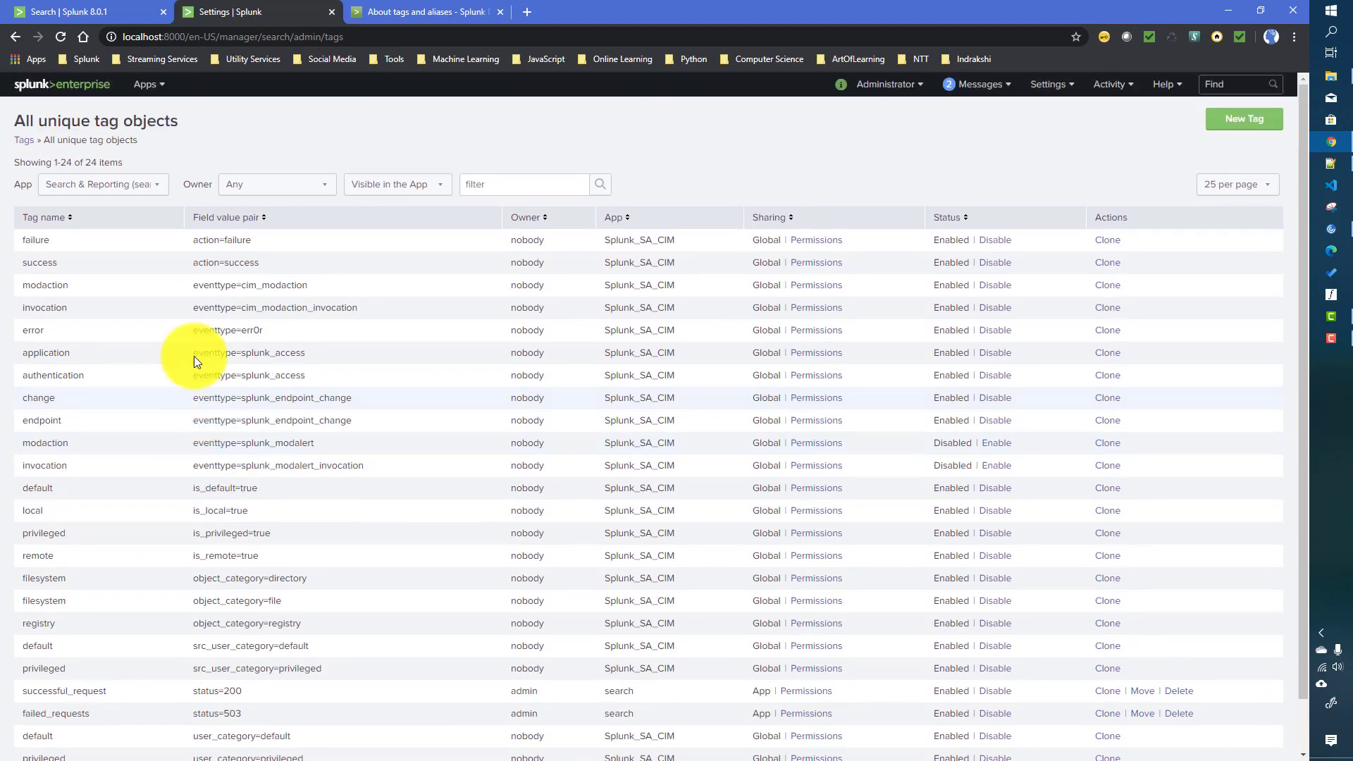
Open the status=503 entry from the list by field value pair, view its tag name fields, and cancel
click(20, 142)
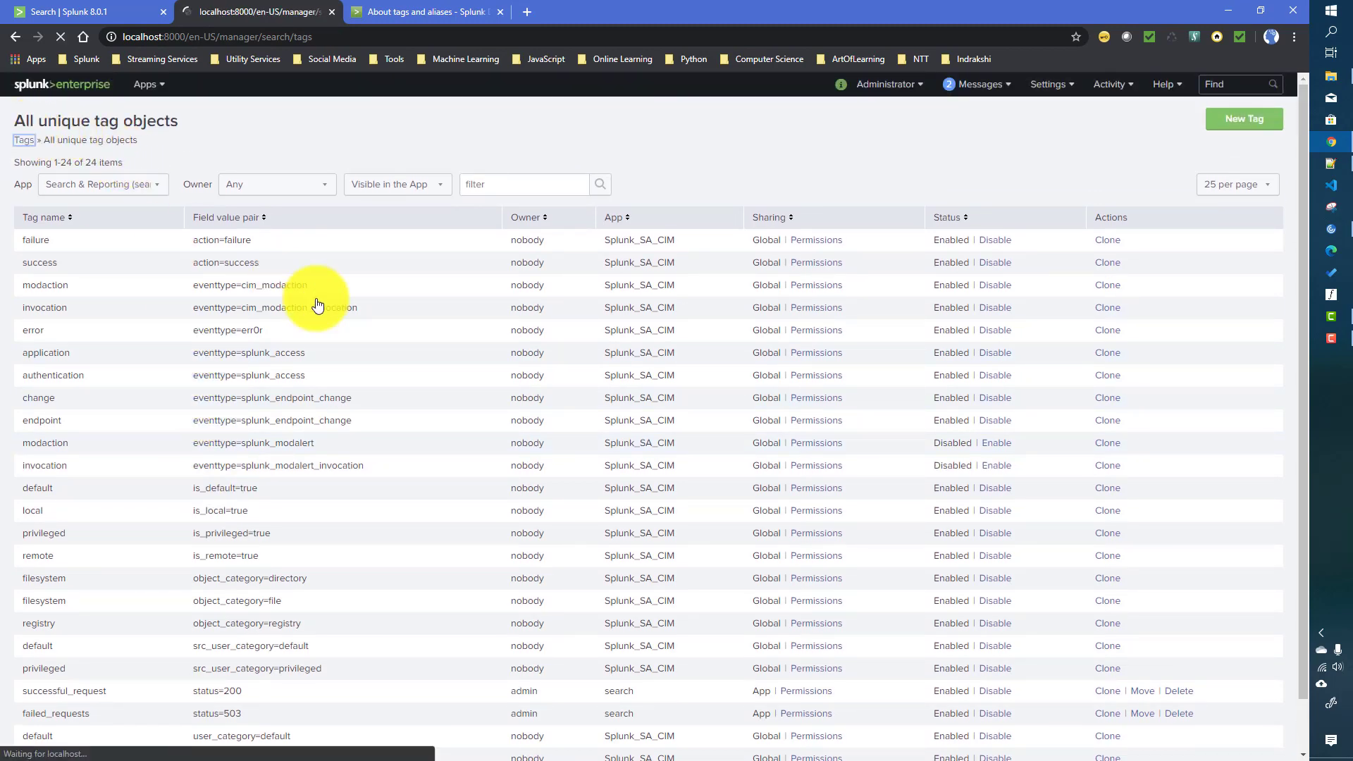
click(369, 196)
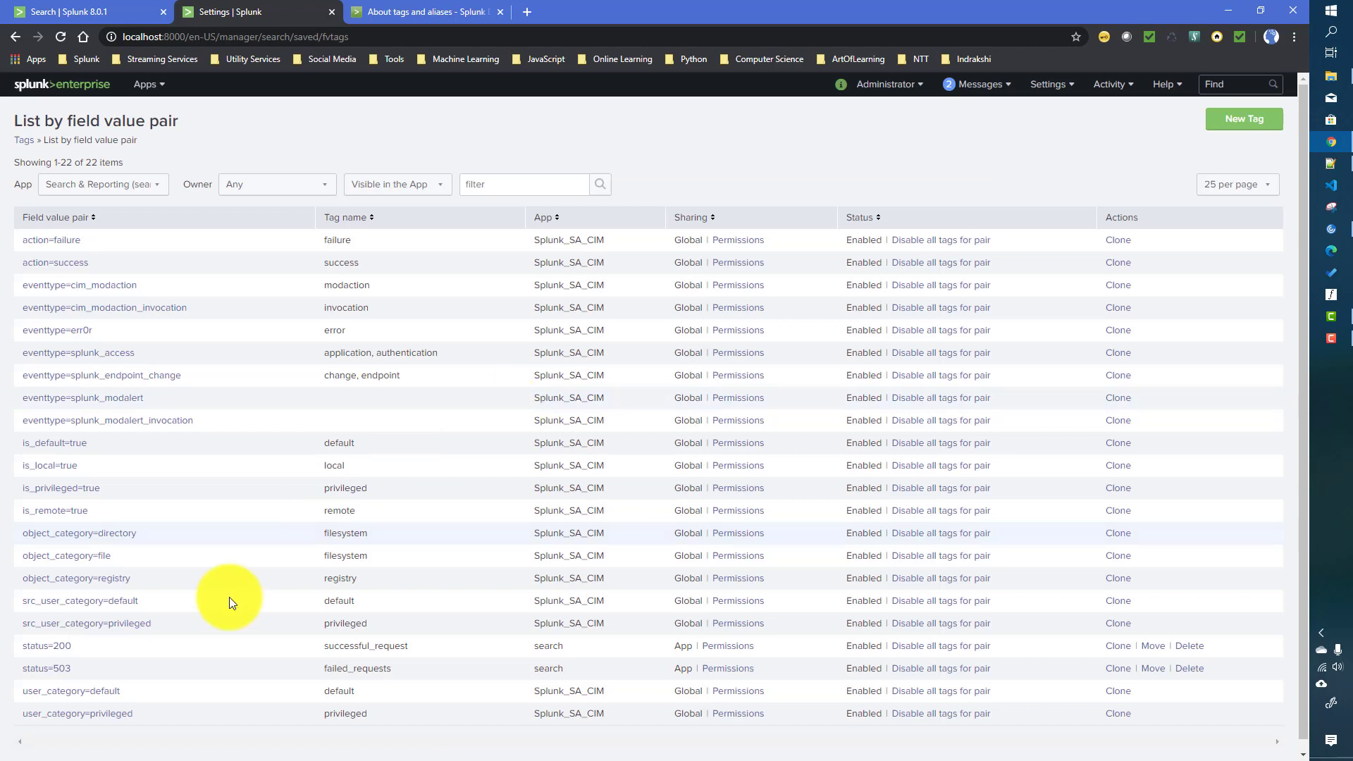
click(44, 668)
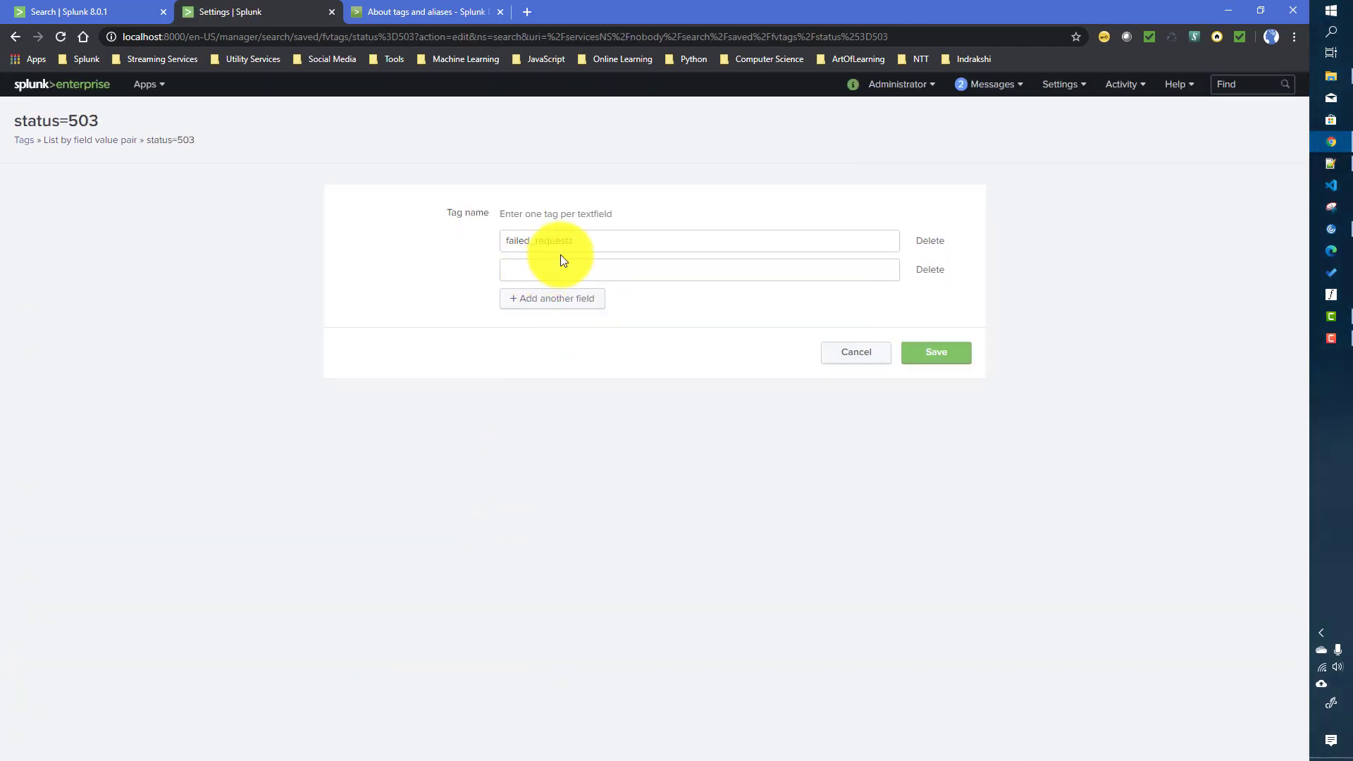
click(858, 351)
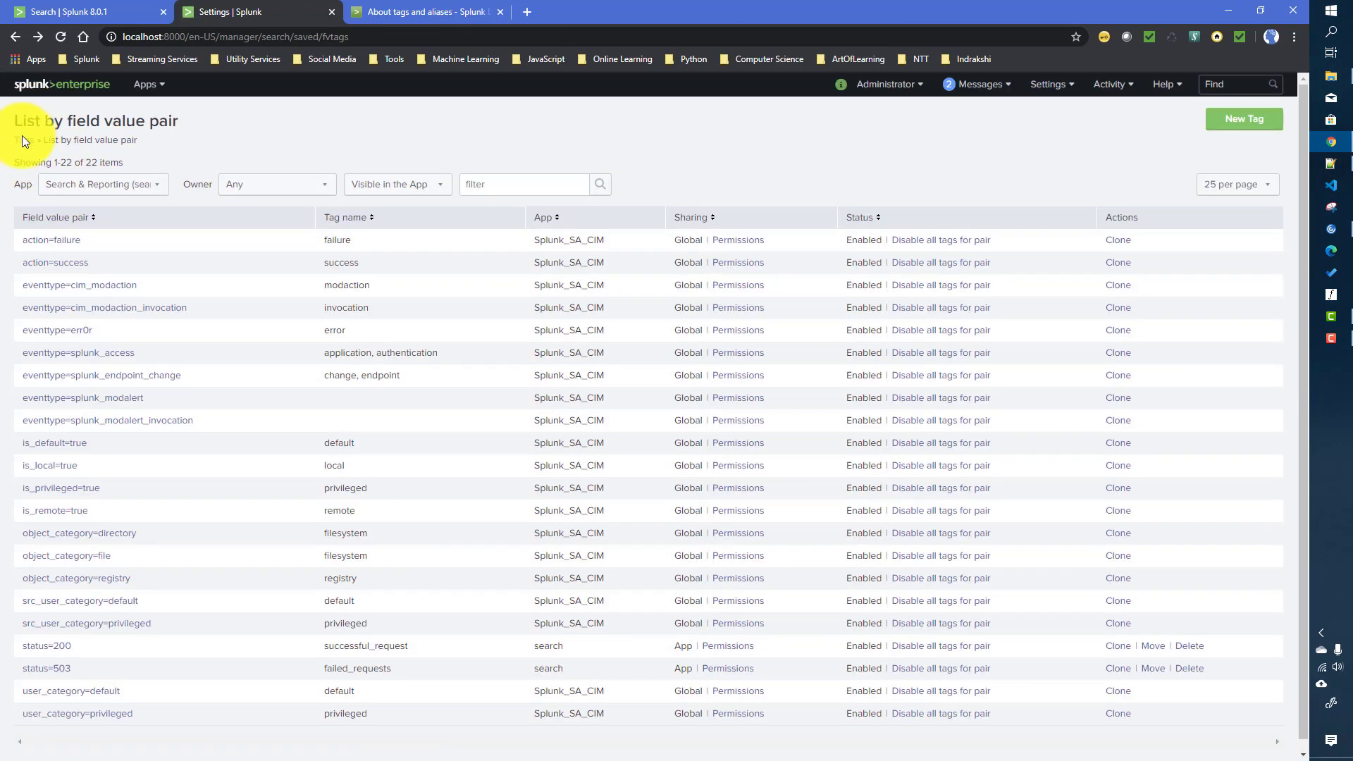
List the tags by tag name and open failed_requests to view its field value pairs
click(23, 139)
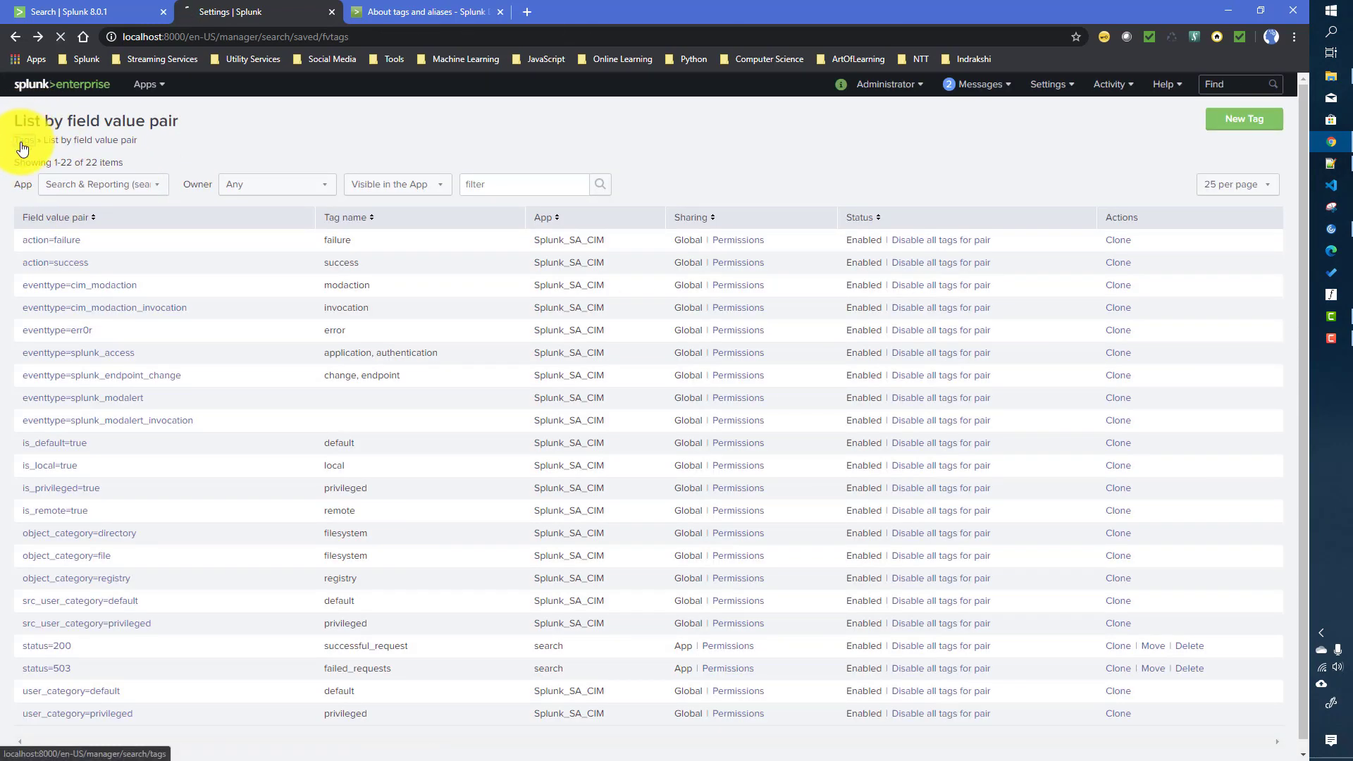
click(368, 224)
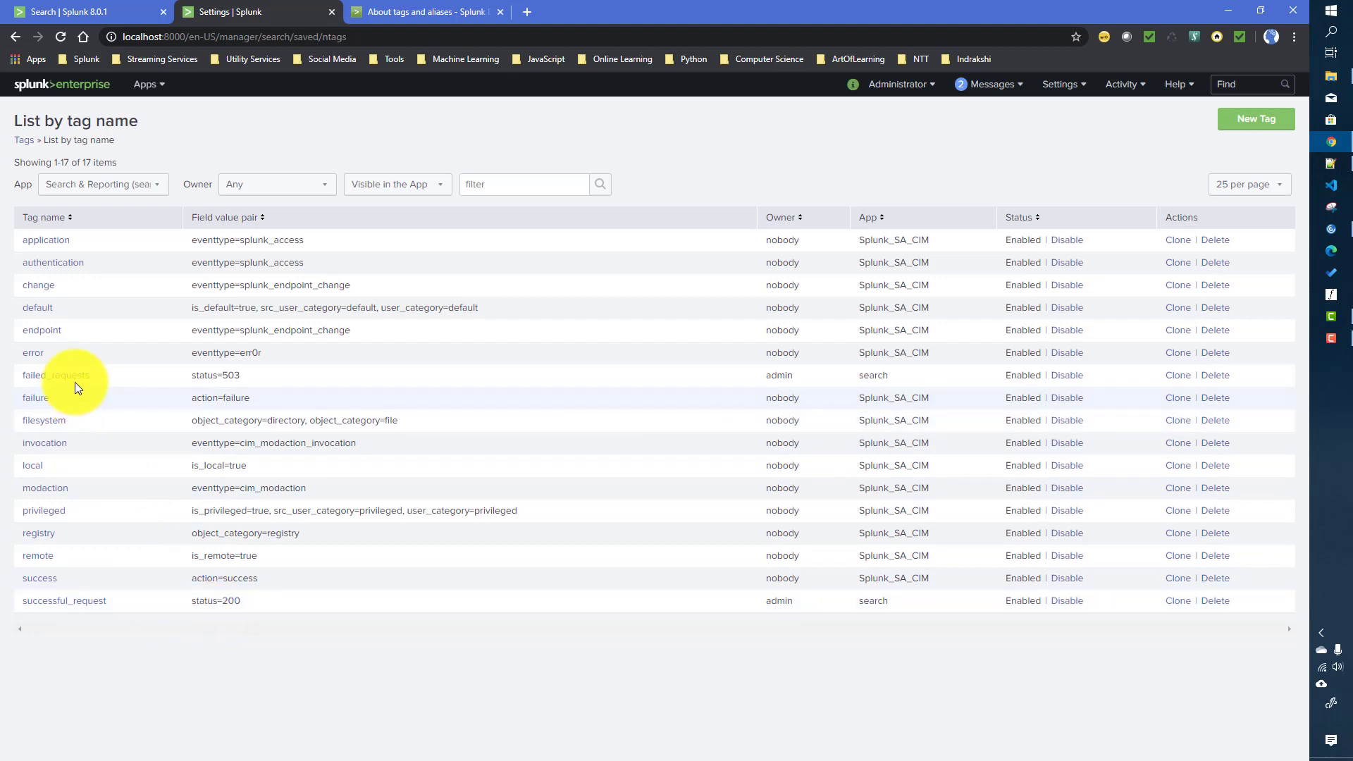
drag(209, 374, 258, 367)
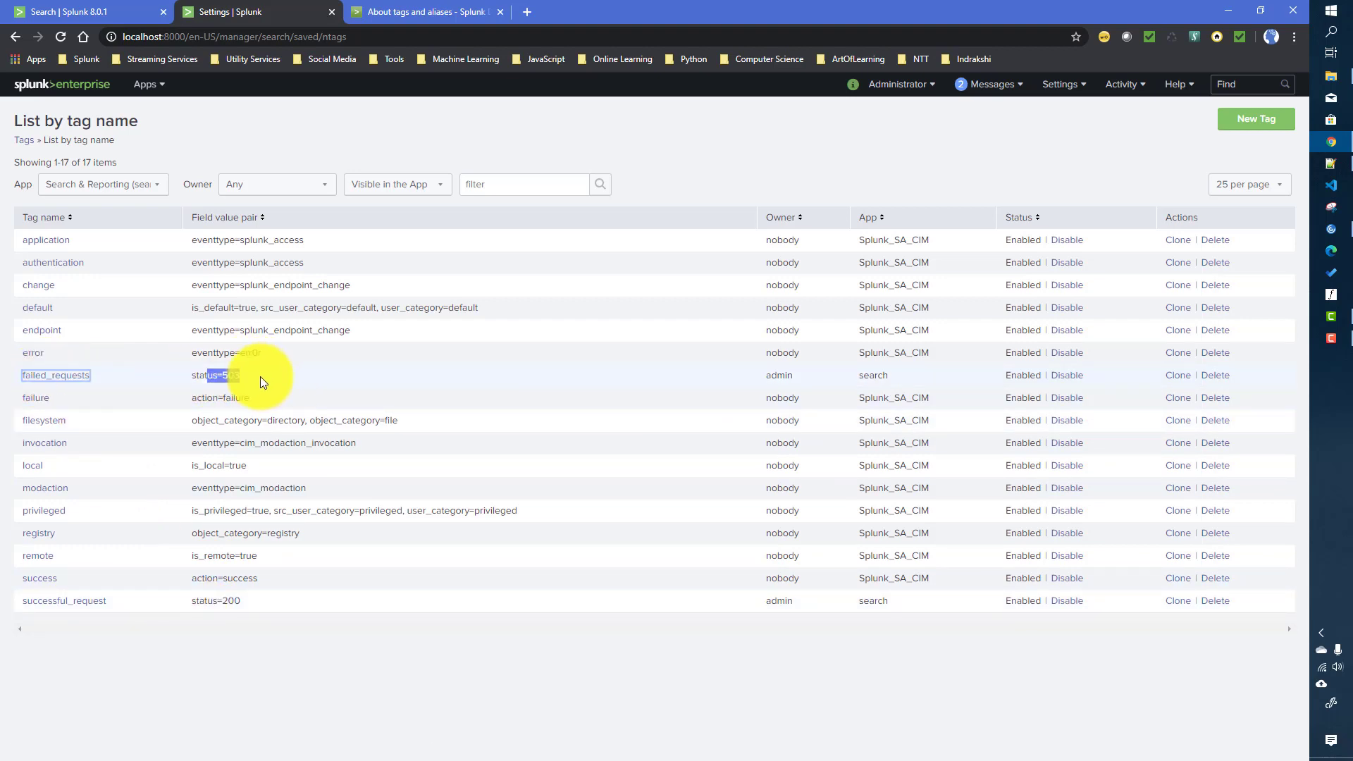
click(71, 381)
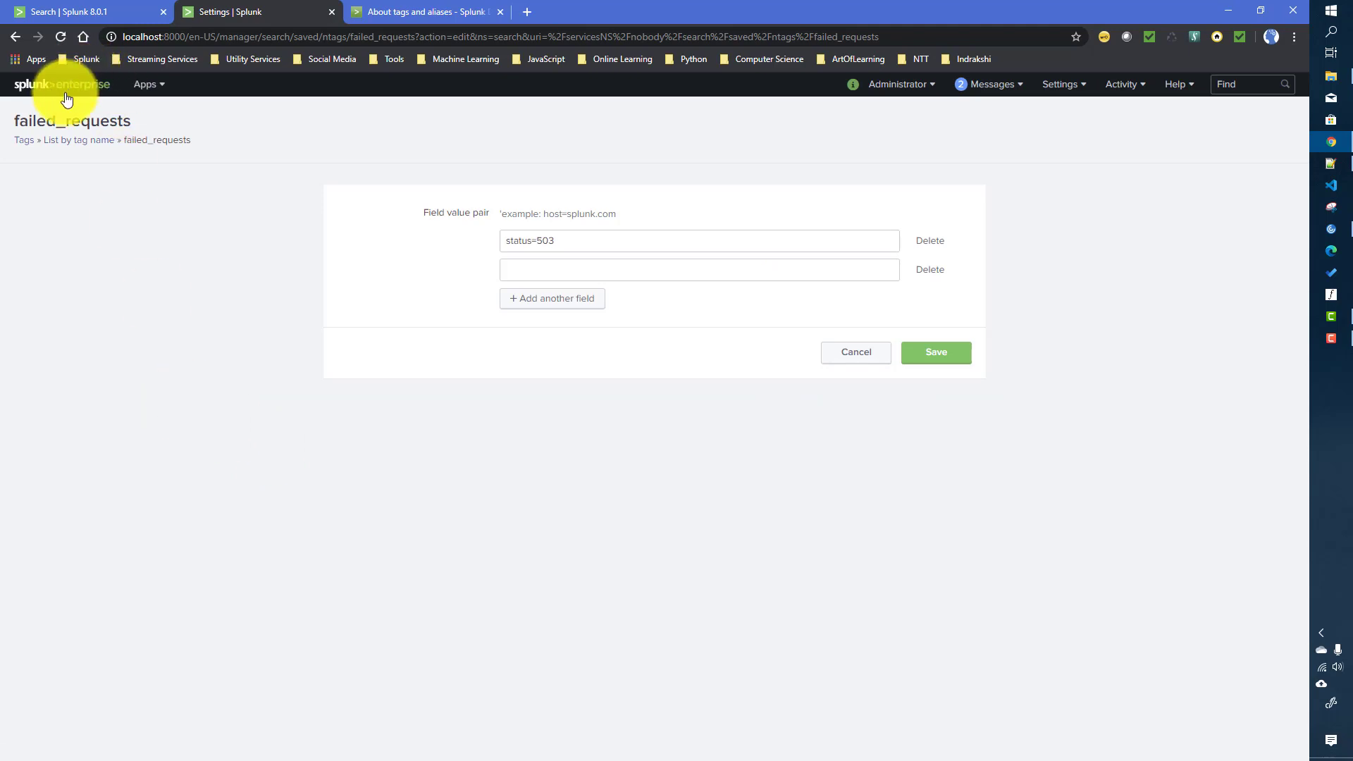
Go back to the list by field value pair and reopen status=503 to review its tag names
click(24, 141)
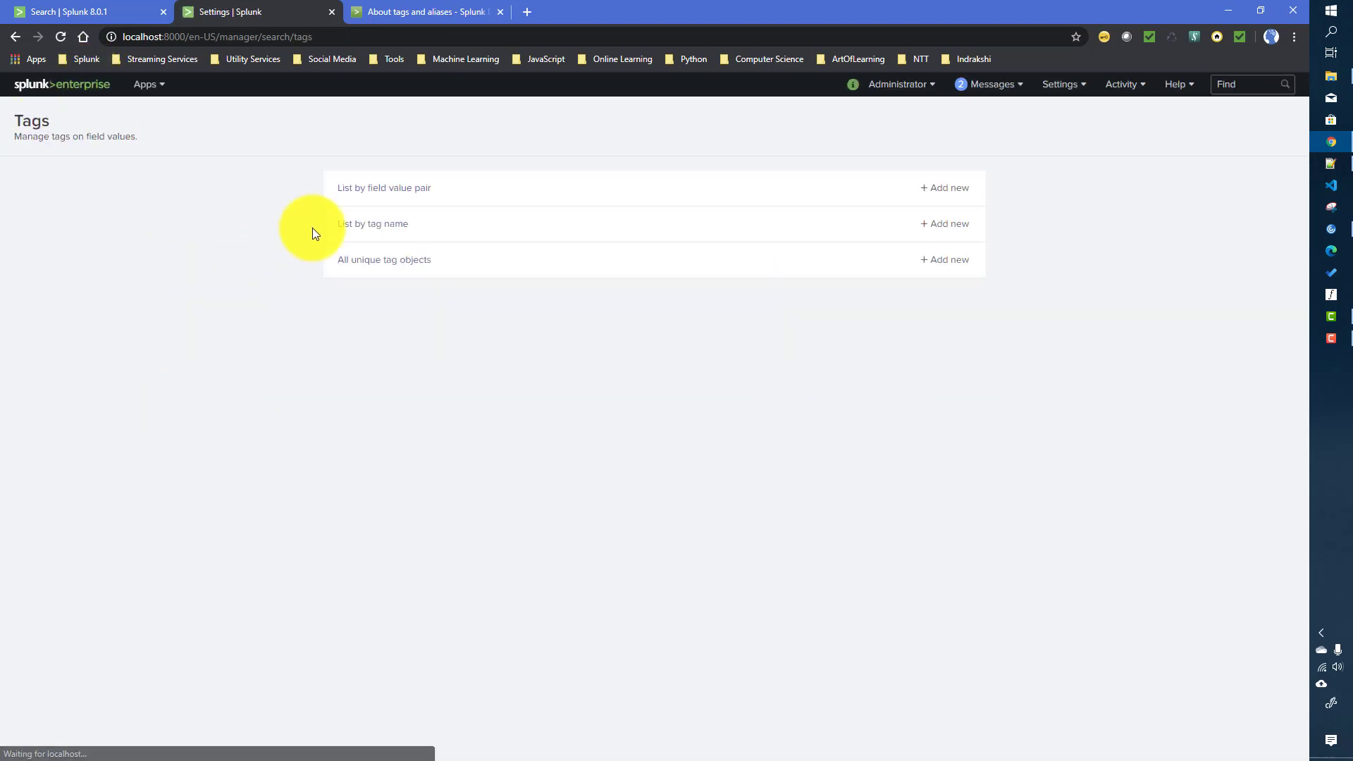
click(379, 196)
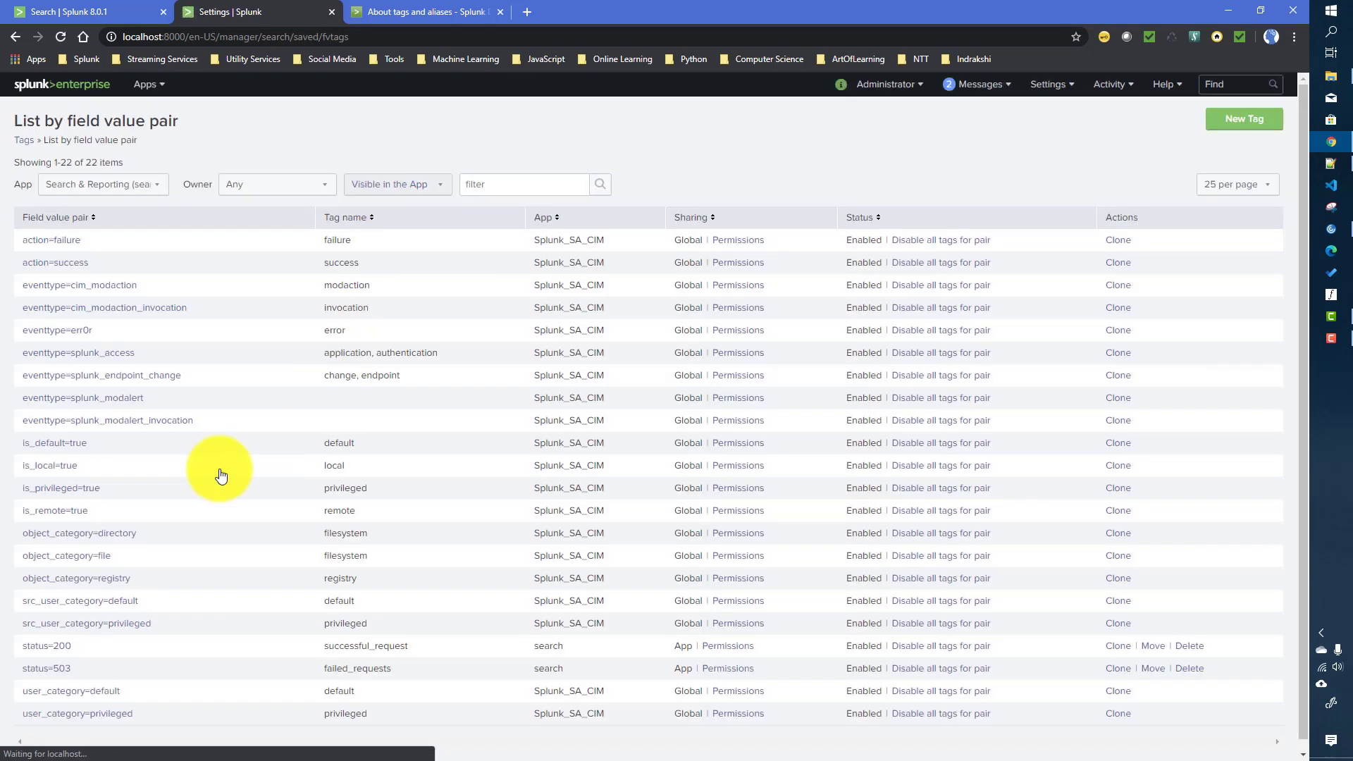
click(47, 669)
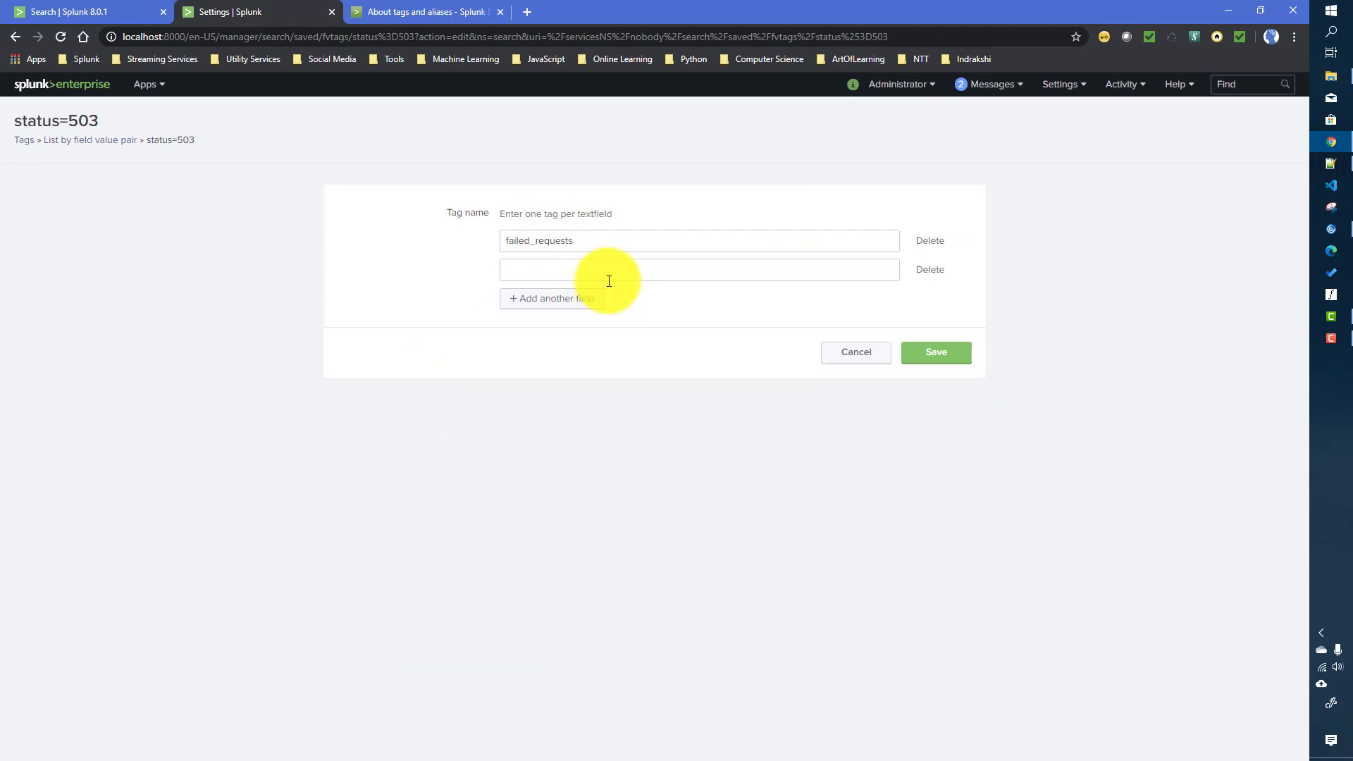
Open the failed_requests tag from the list by tag name and copy its status=503 pair into the empty second field
click(26, 143)
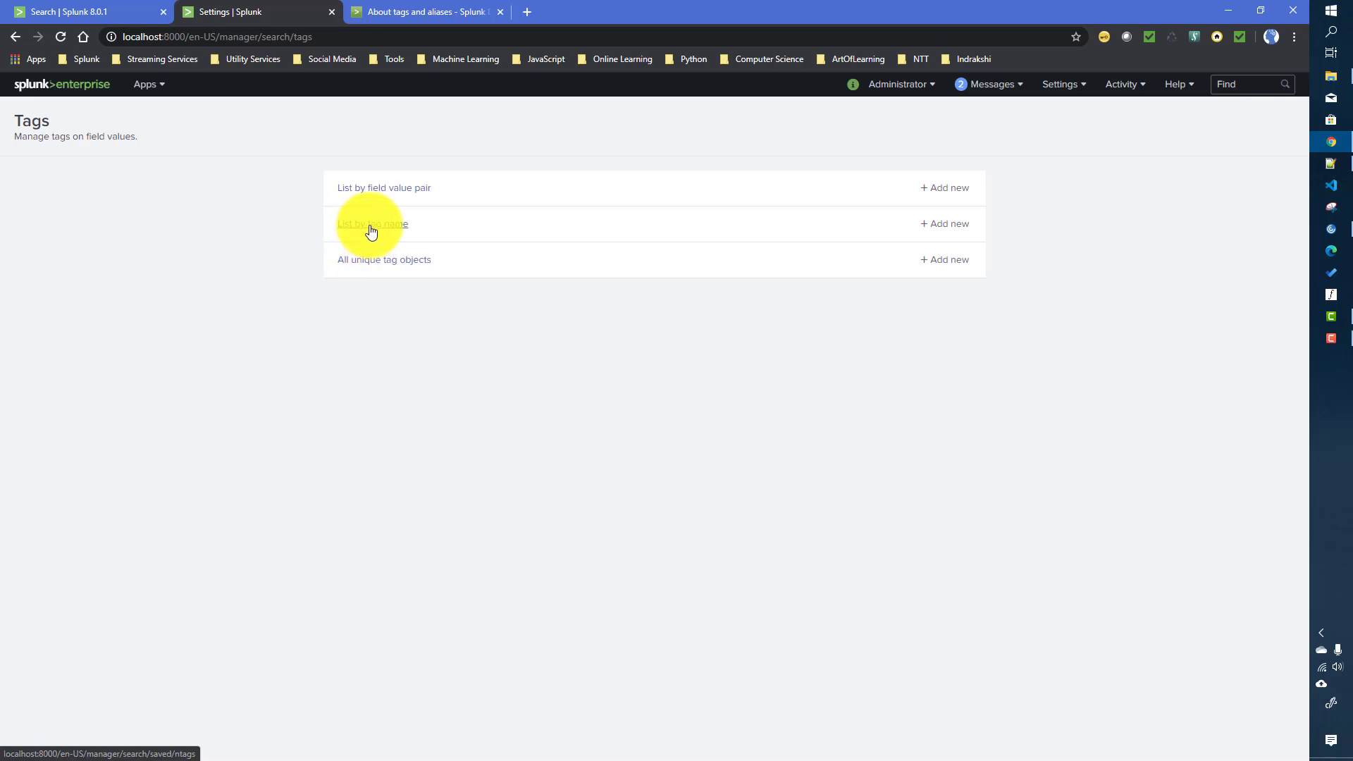
click(372, 227)
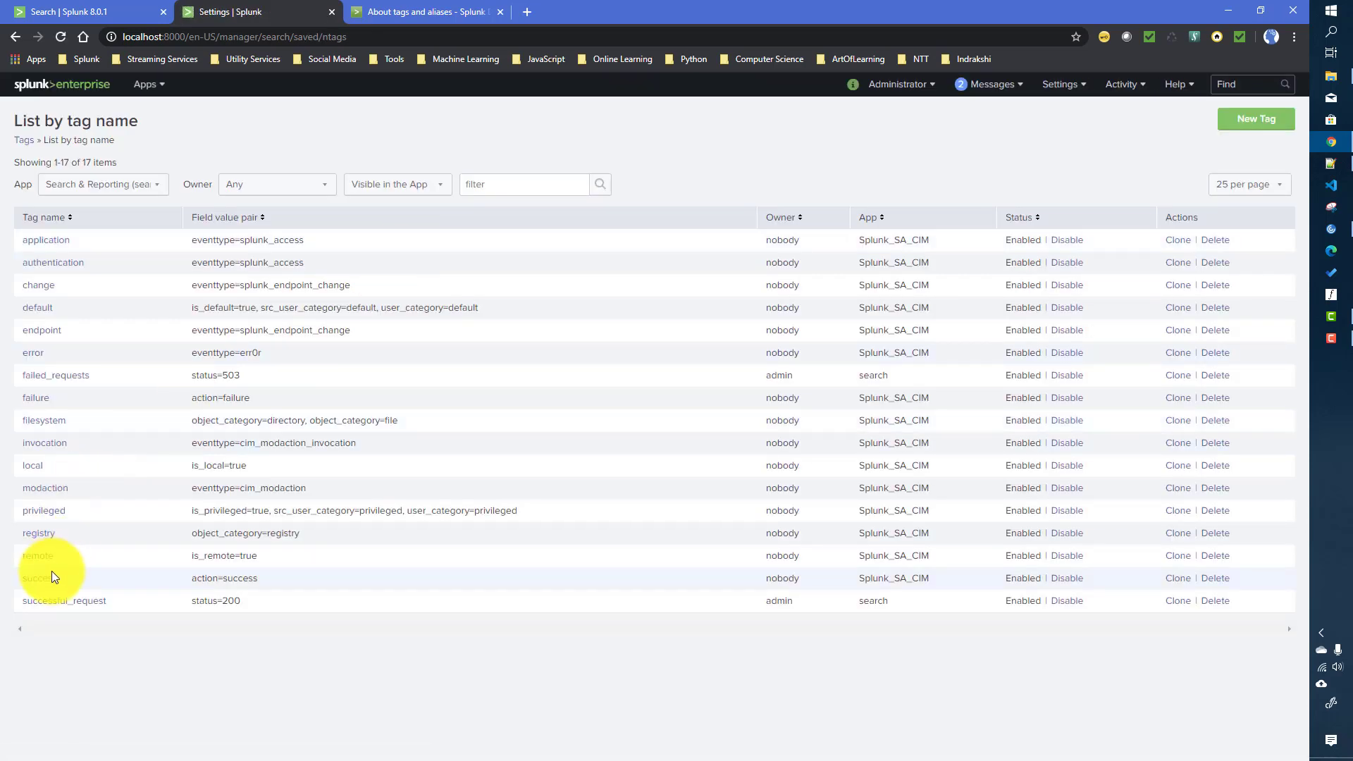
click(54, 375)
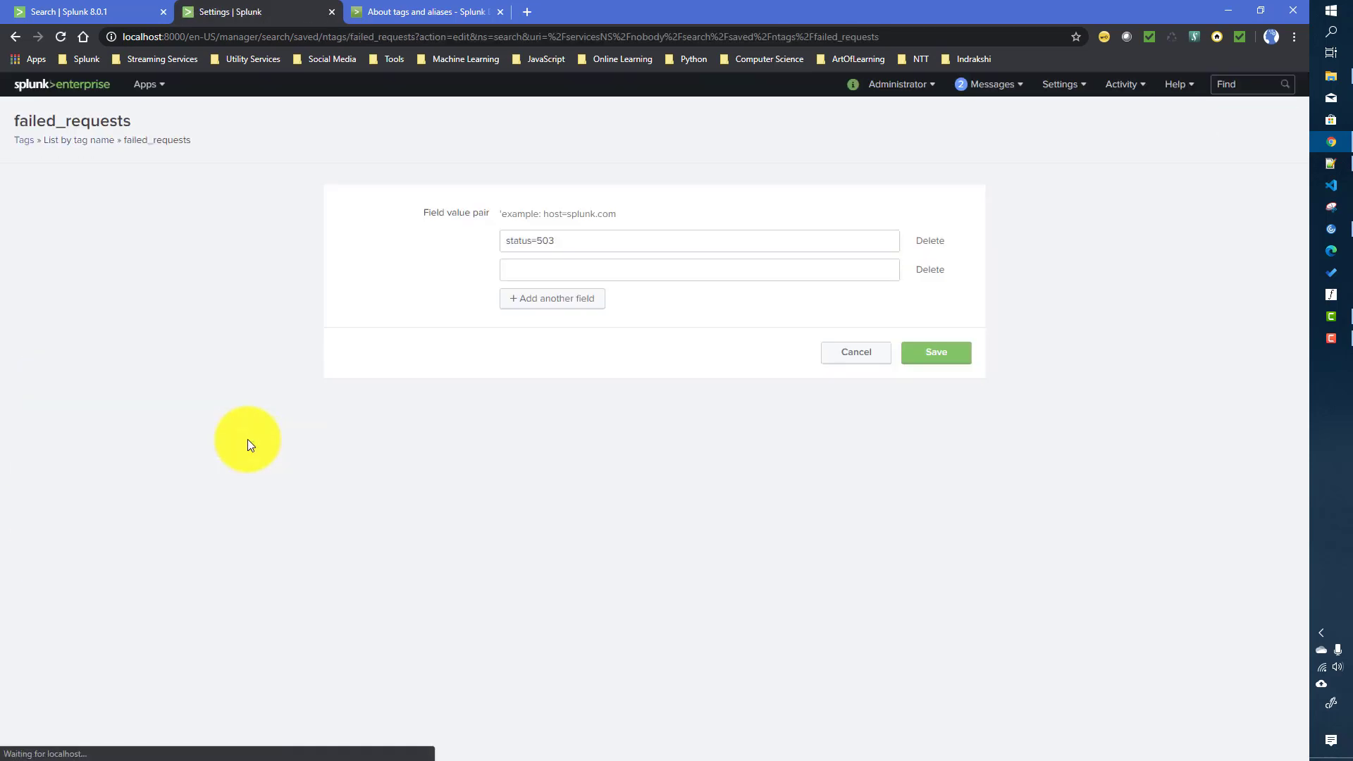
click(580, 269)
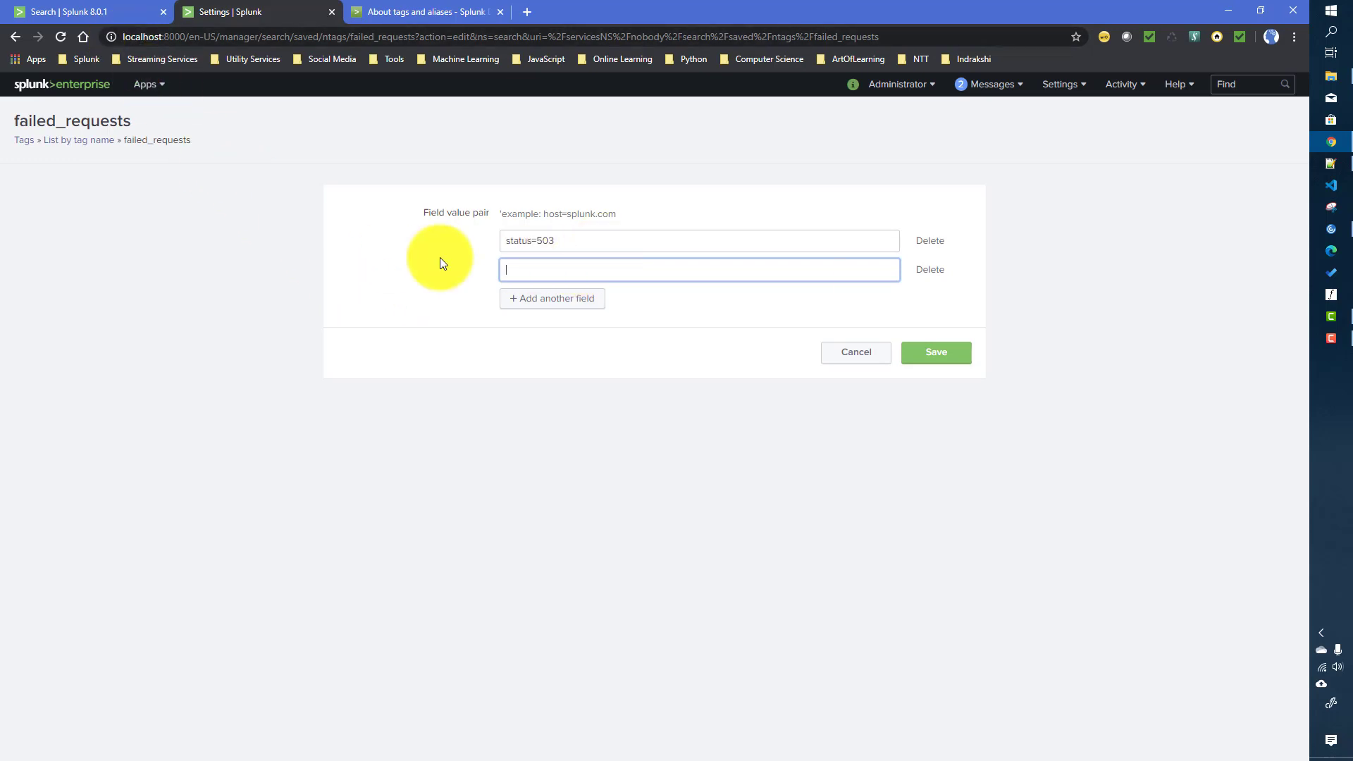
triple_click(569, 242)
key(ctrl+c)
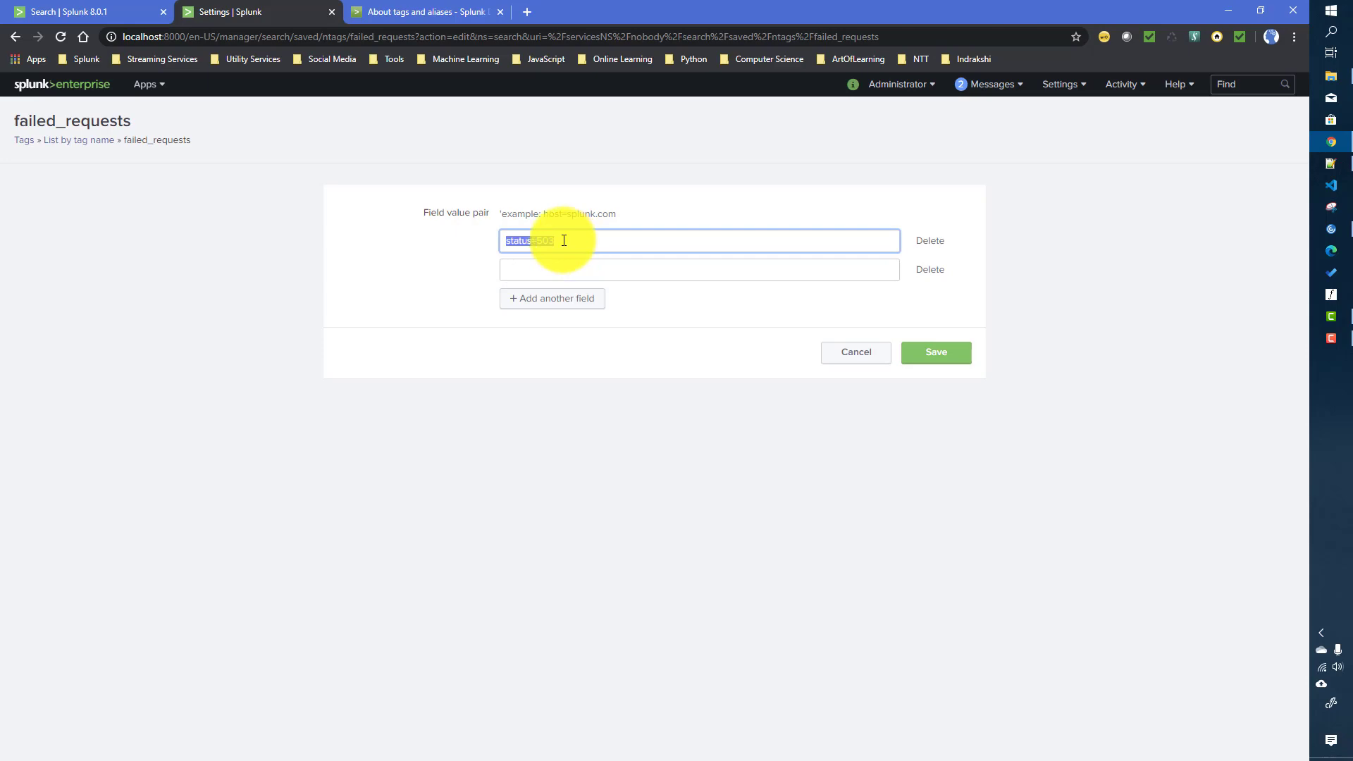
click(543, 272)
key(ctrl+v)
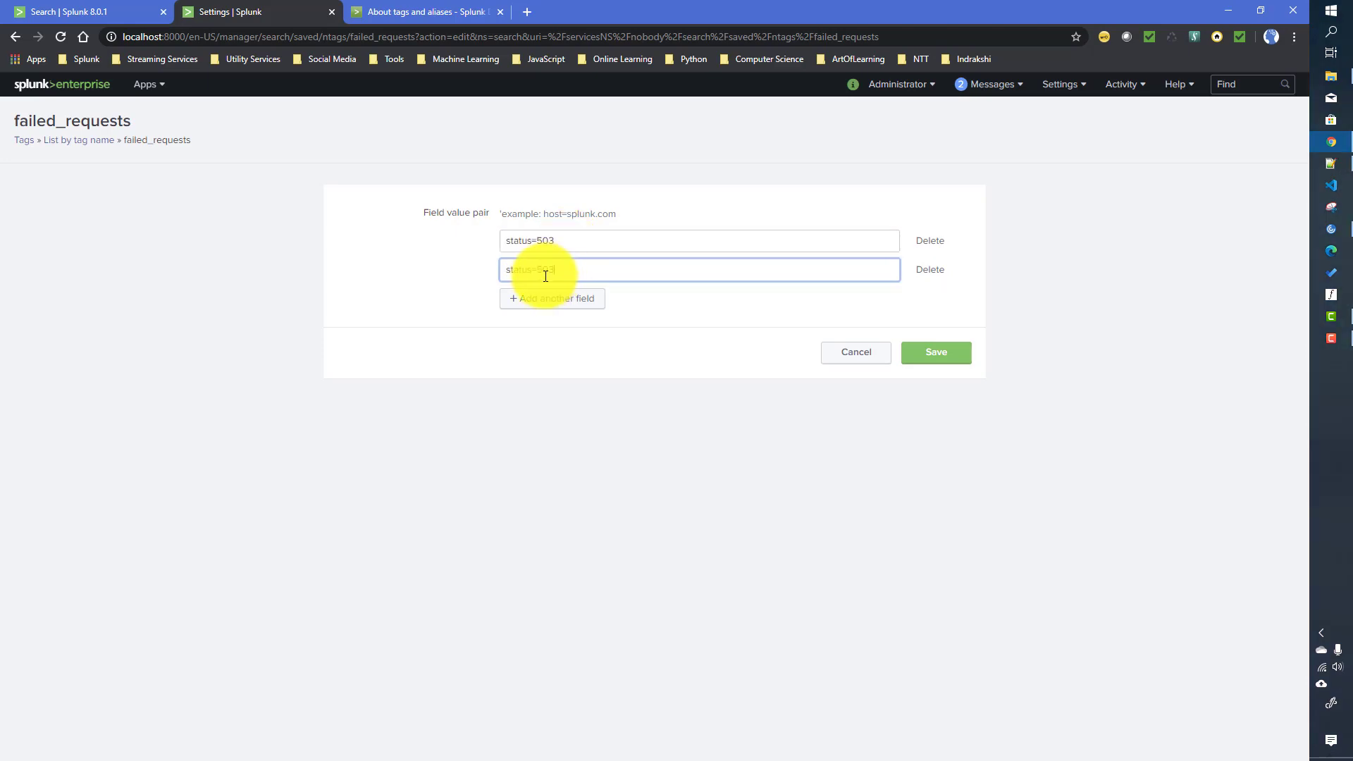
In the Search tab, run index=main sourcetype=access_combined_wcookie and show the values of the status field
click(82, 12)
scroll(107, 622, down, 3)
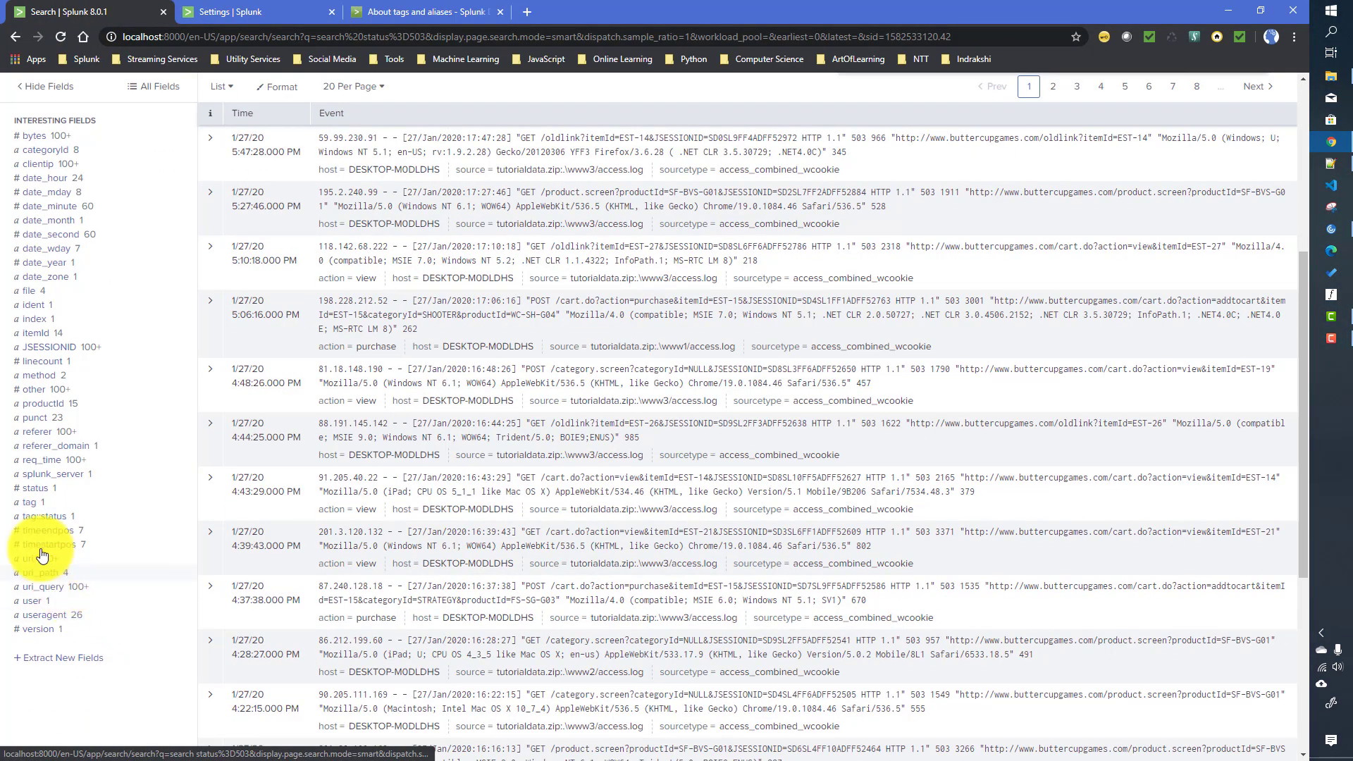
scroll(95, 450, up, 1)
scroll(95, 450, up, 4)
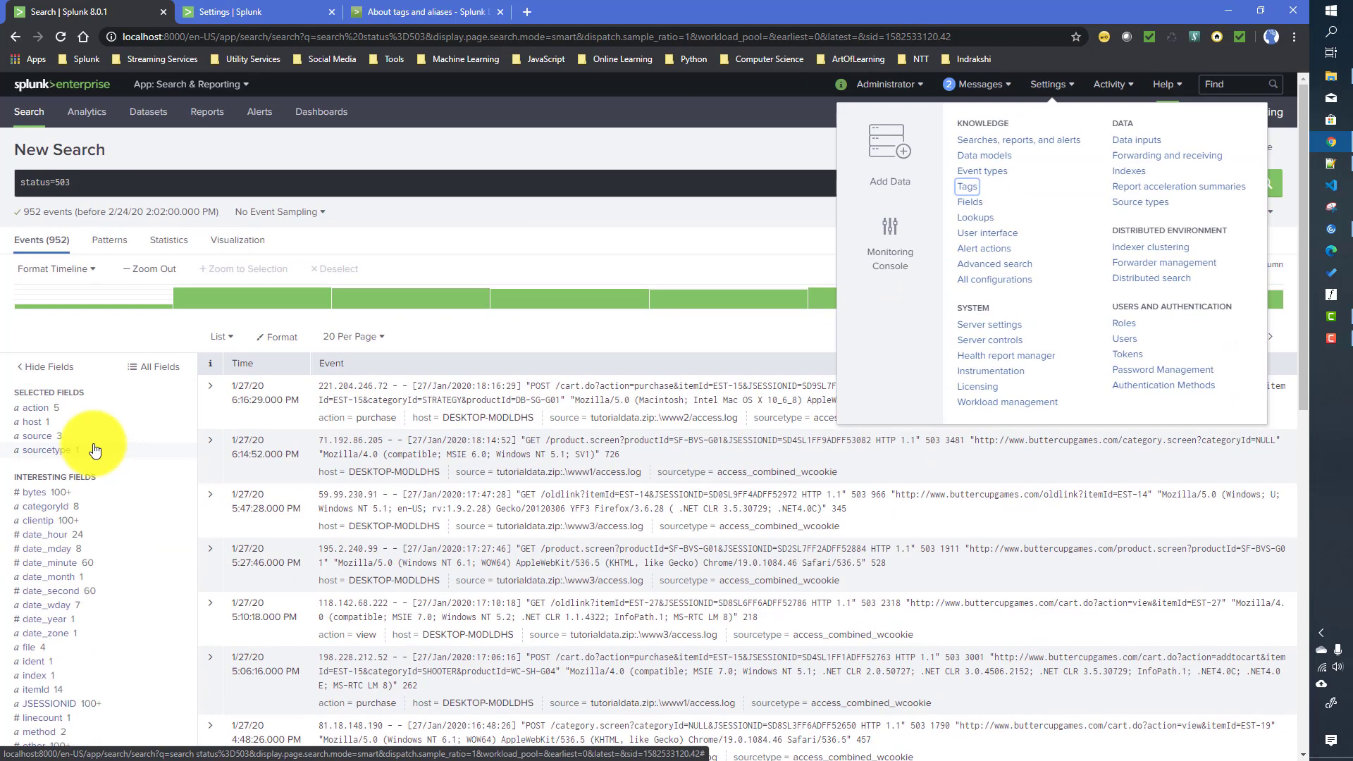
click(88, 181)
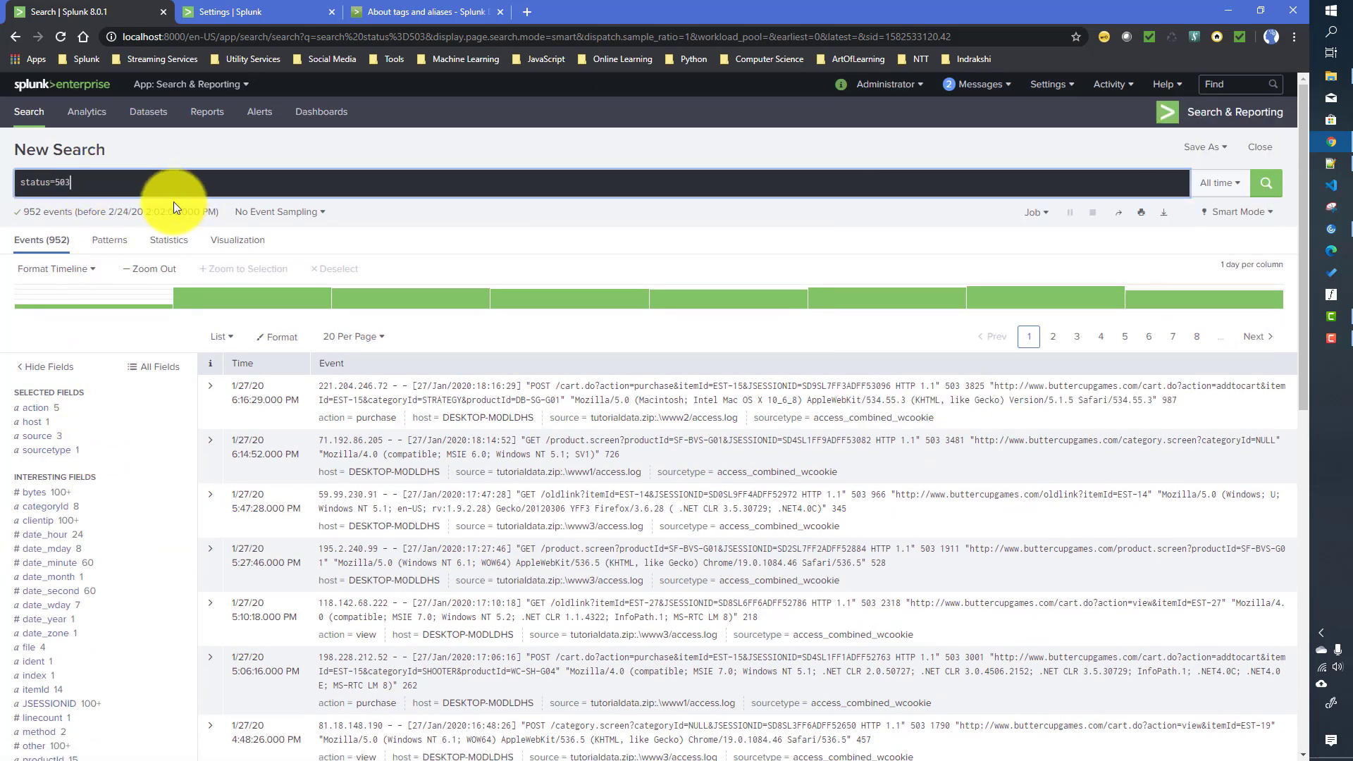
key(ctrl+a)
key(ctrl+v)
key(BackSpace)
key(BackSpace)
key(BackSpace)
key(BackSpace)
key(BackSpace)
key(BackSpace)
key(BackSpace)
key(BackSpace)
key(BackSpace)
key(BackSpace)
key(BackSpace)
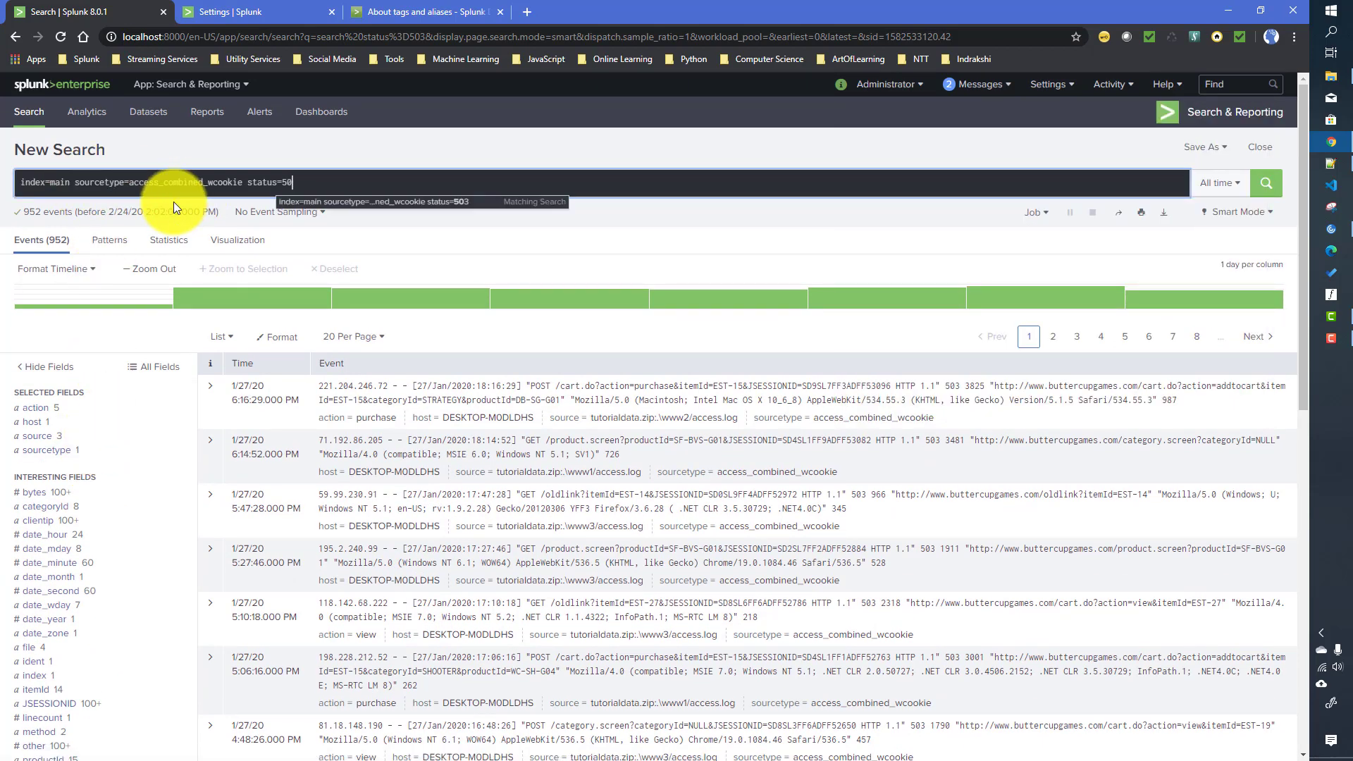
key(Return)
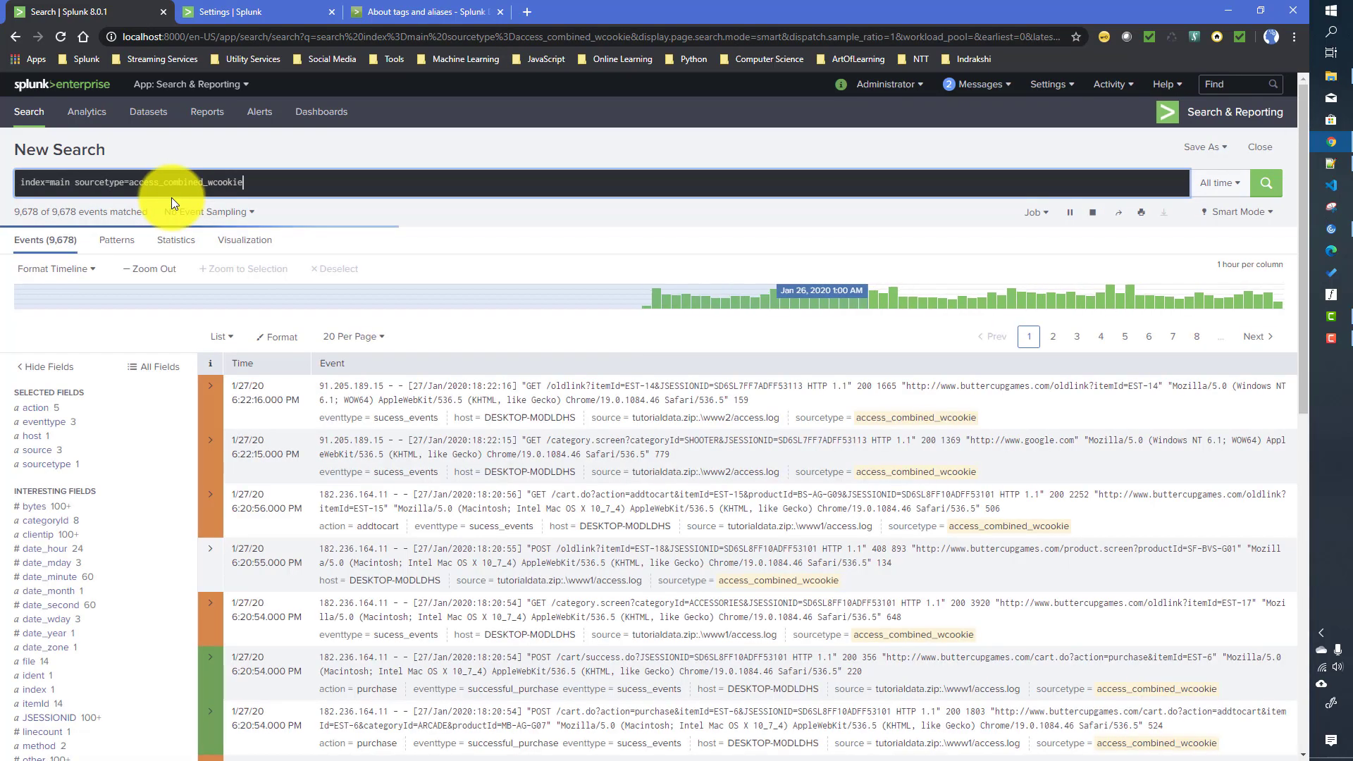
scroll(172, 604, down, 5)
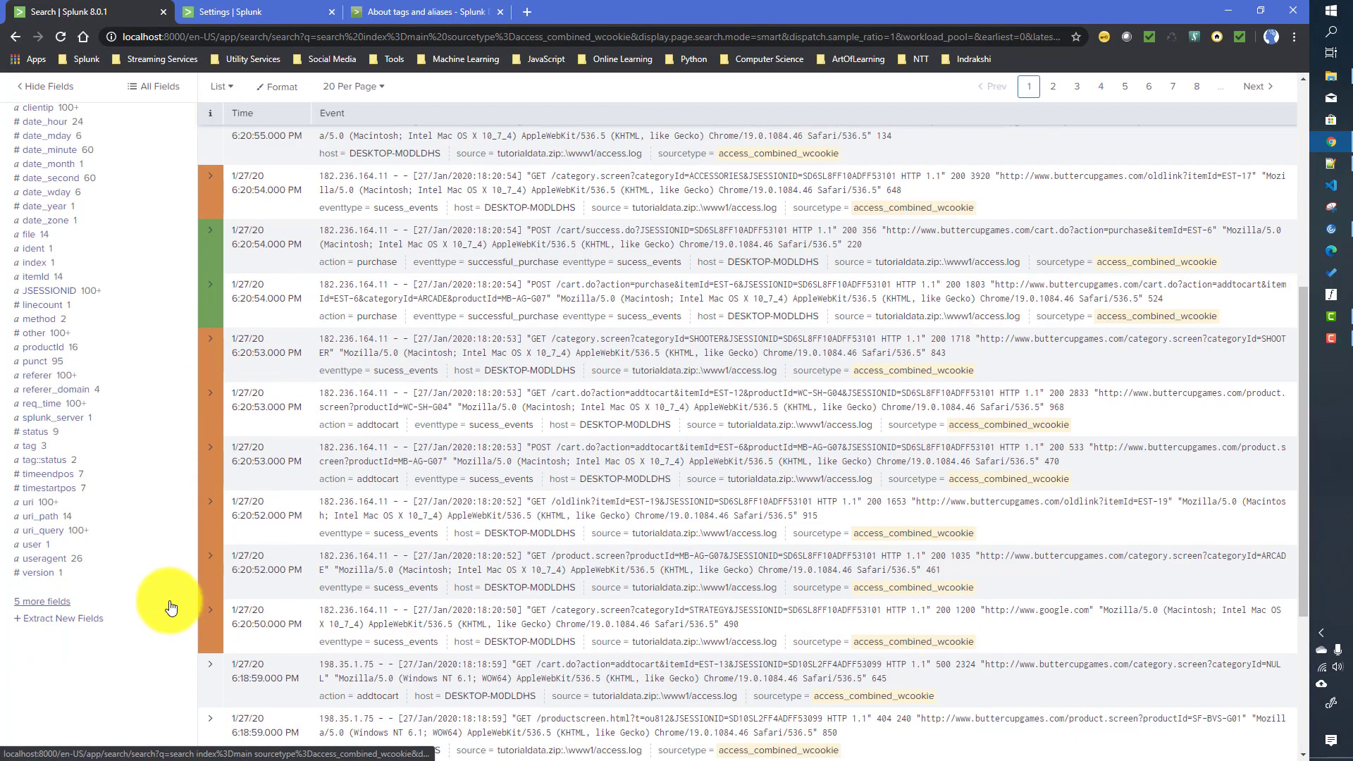
click(32, 432)
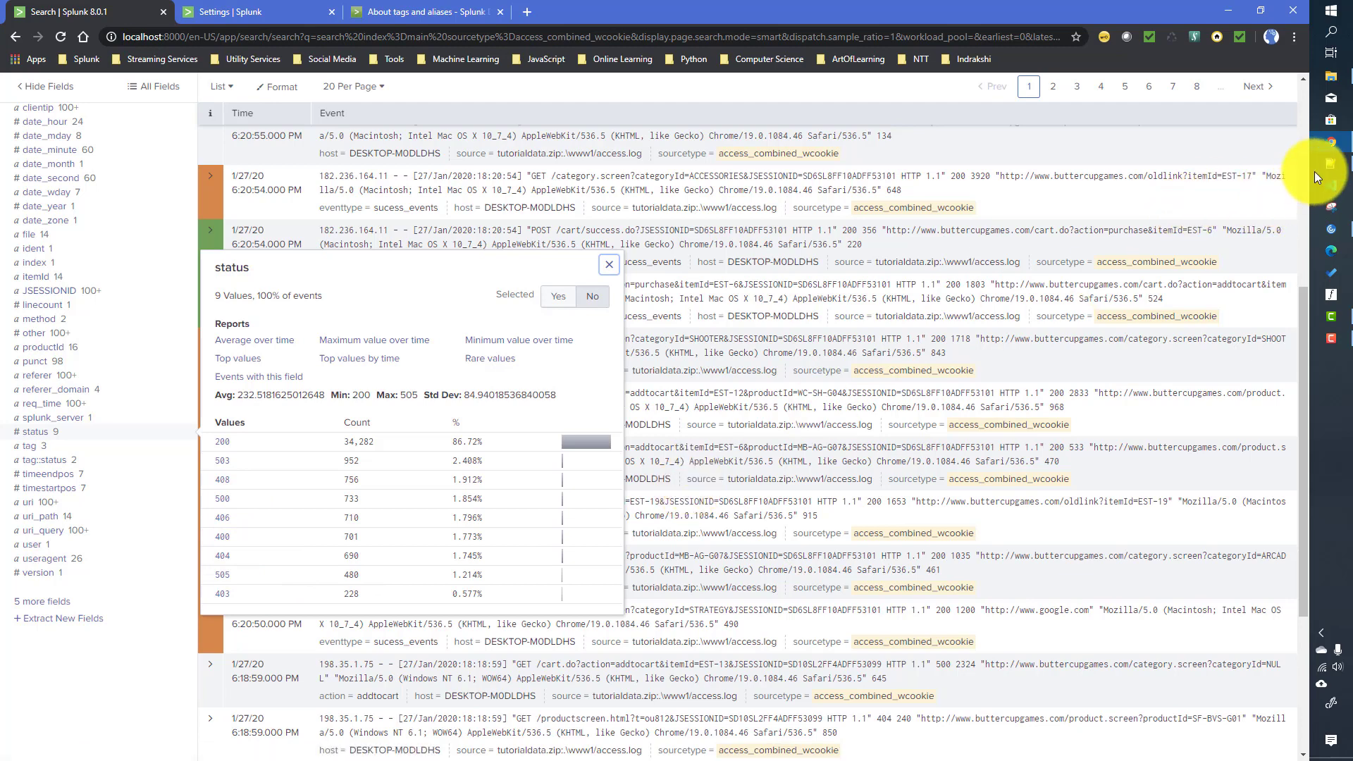
Return to the failed_requests definition, set the second field value pair to status=500, and add status=505 as a third
click(252, 7)
click(571, 270)
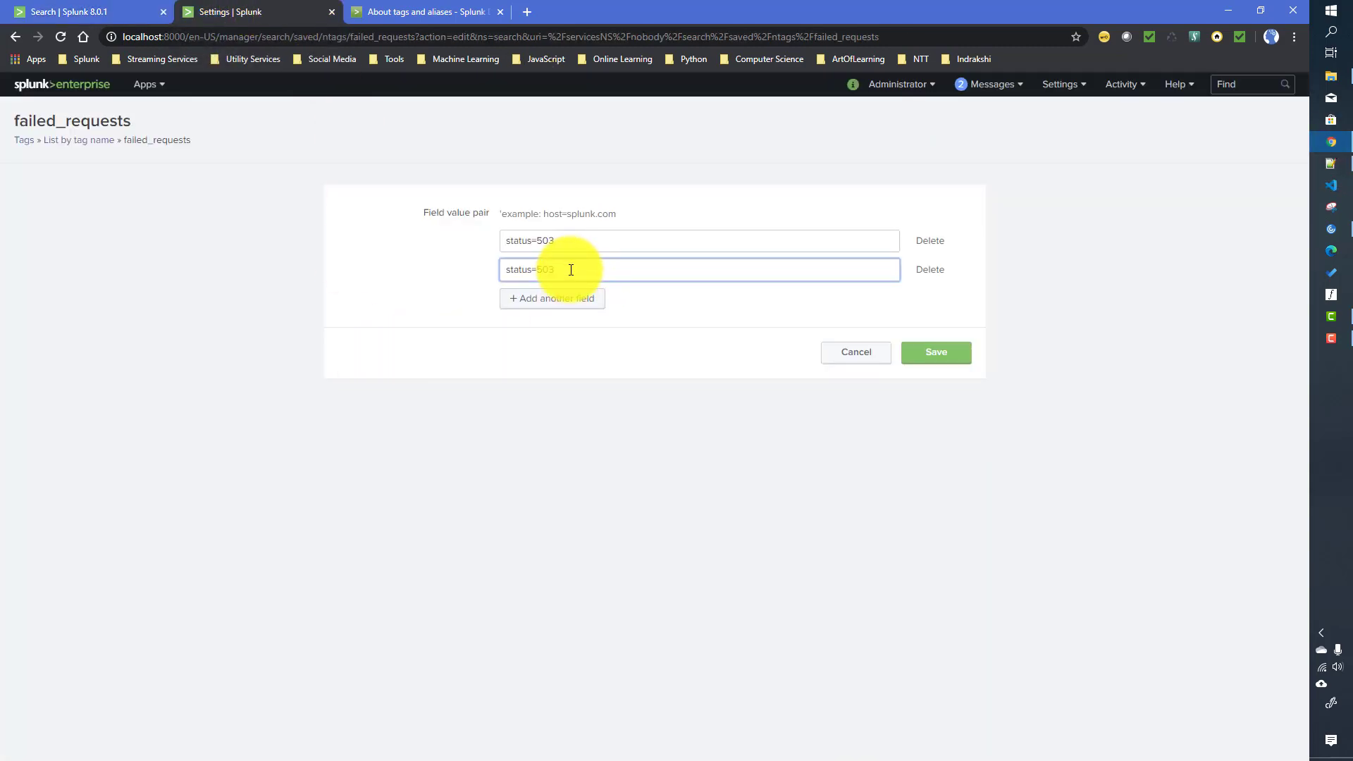
key(BackSpace)
text(0)
click(559, 300)
click(560, 305)
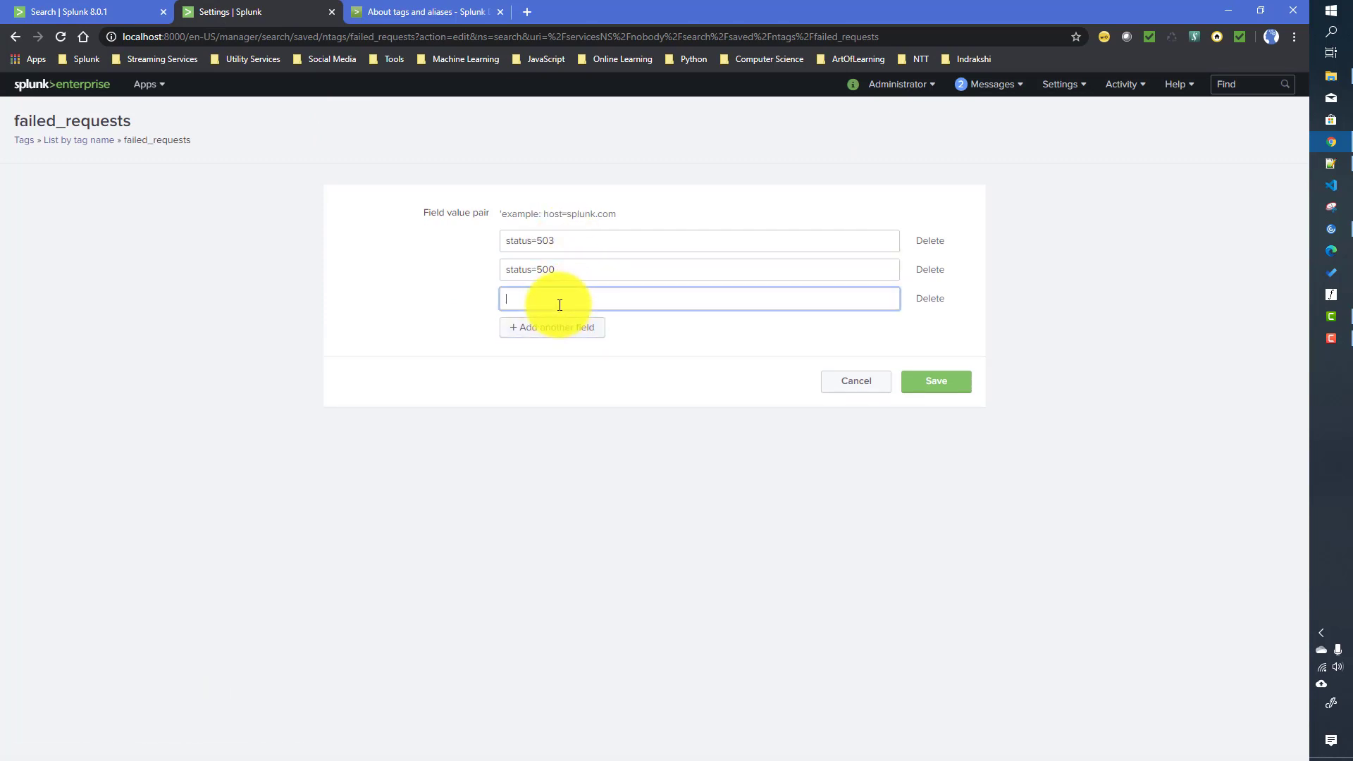
key(ctrl+v)
text(5)
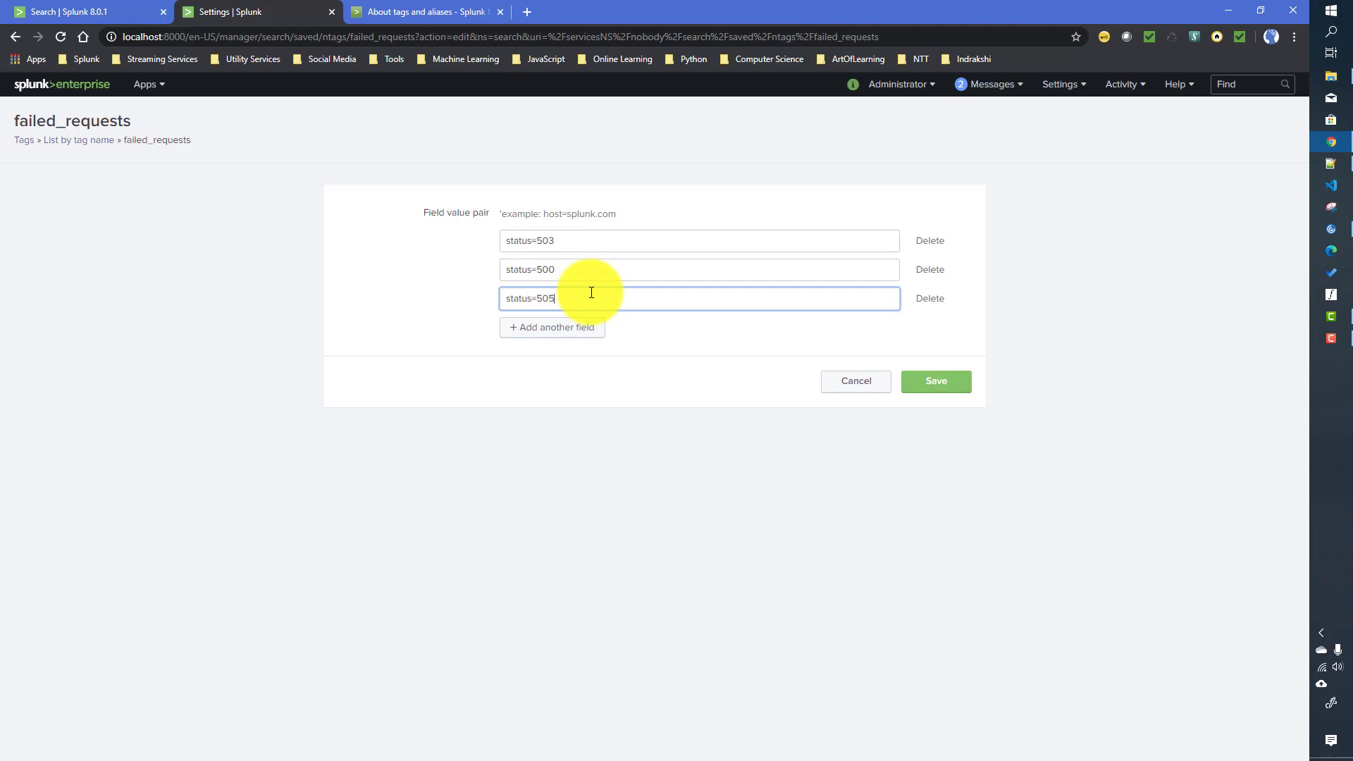
Add a fourth field value pair, status=400, checking the status values in the search results, and copy that pair
click(564, 330)
click(576, 327)
key(ctrl+v)
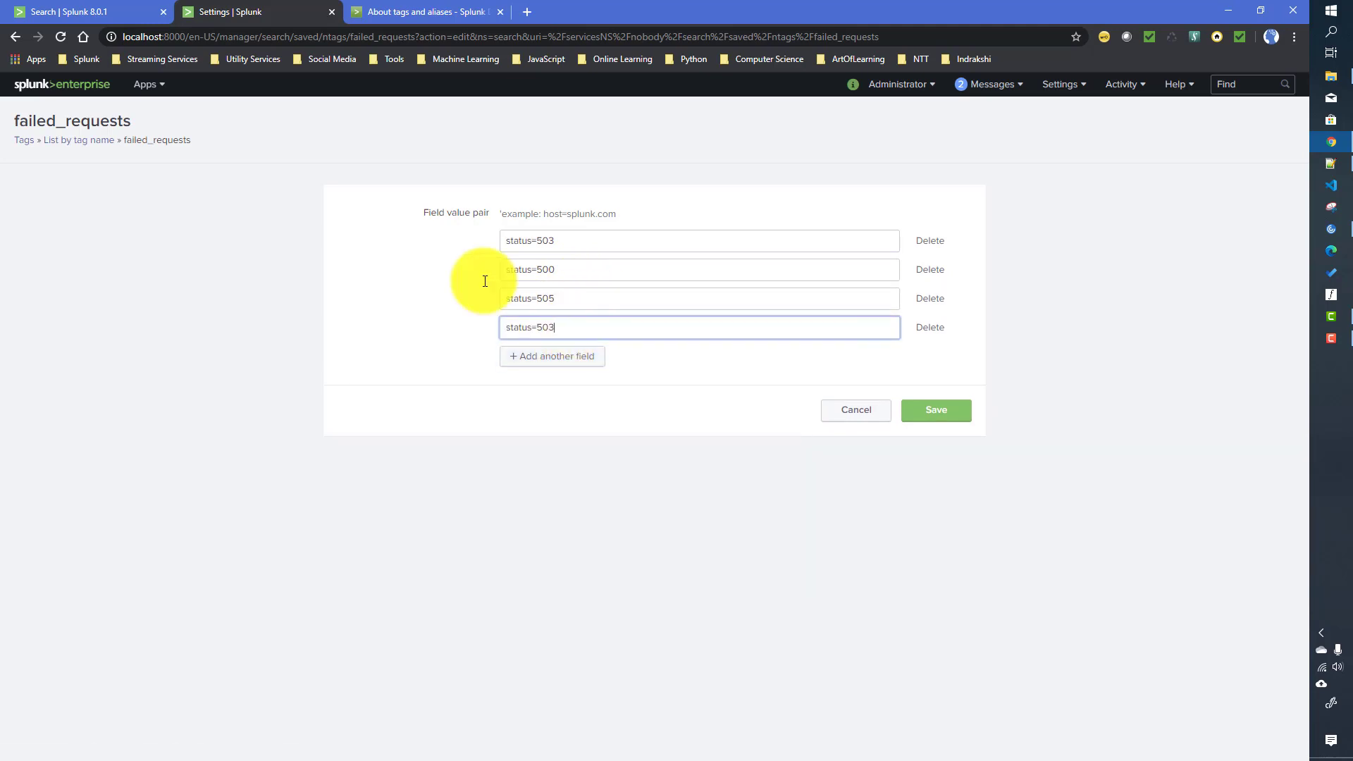
click(76, 11)
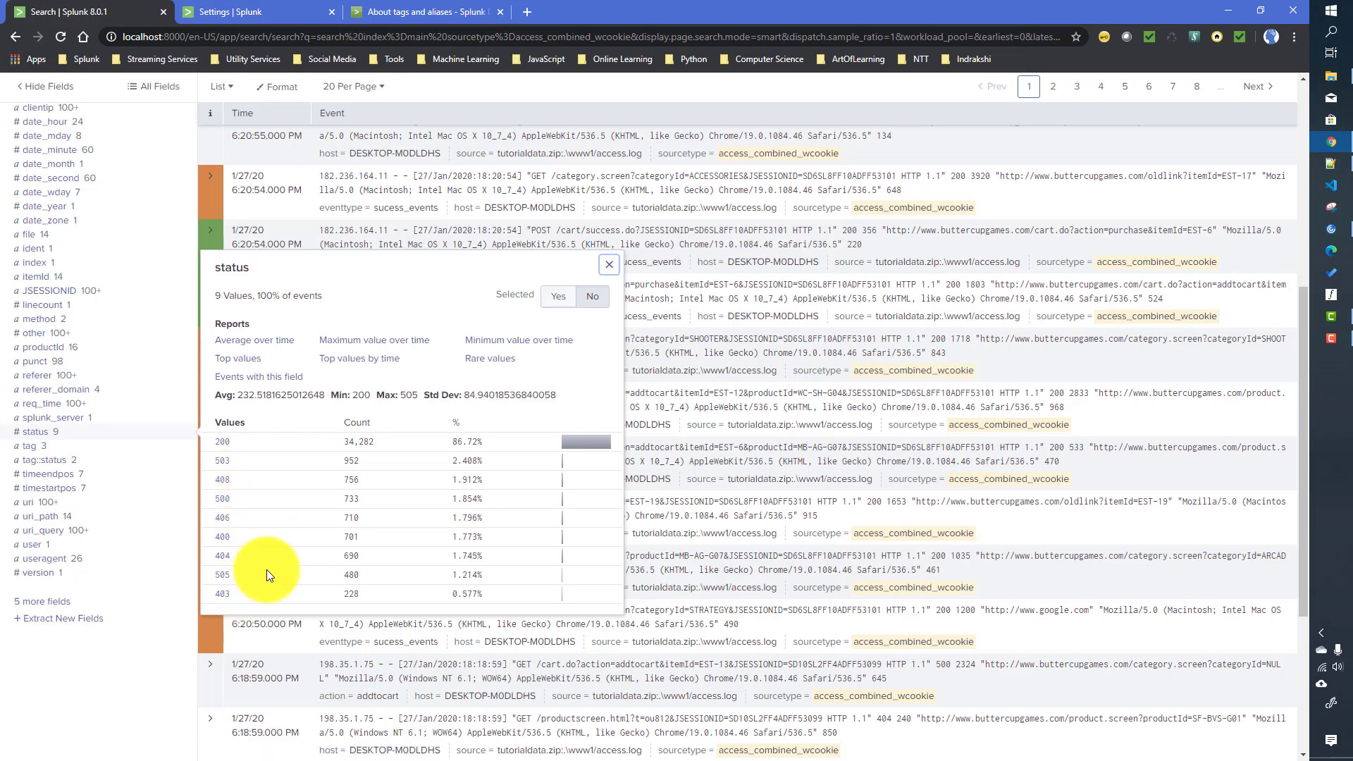
click(255, 18)
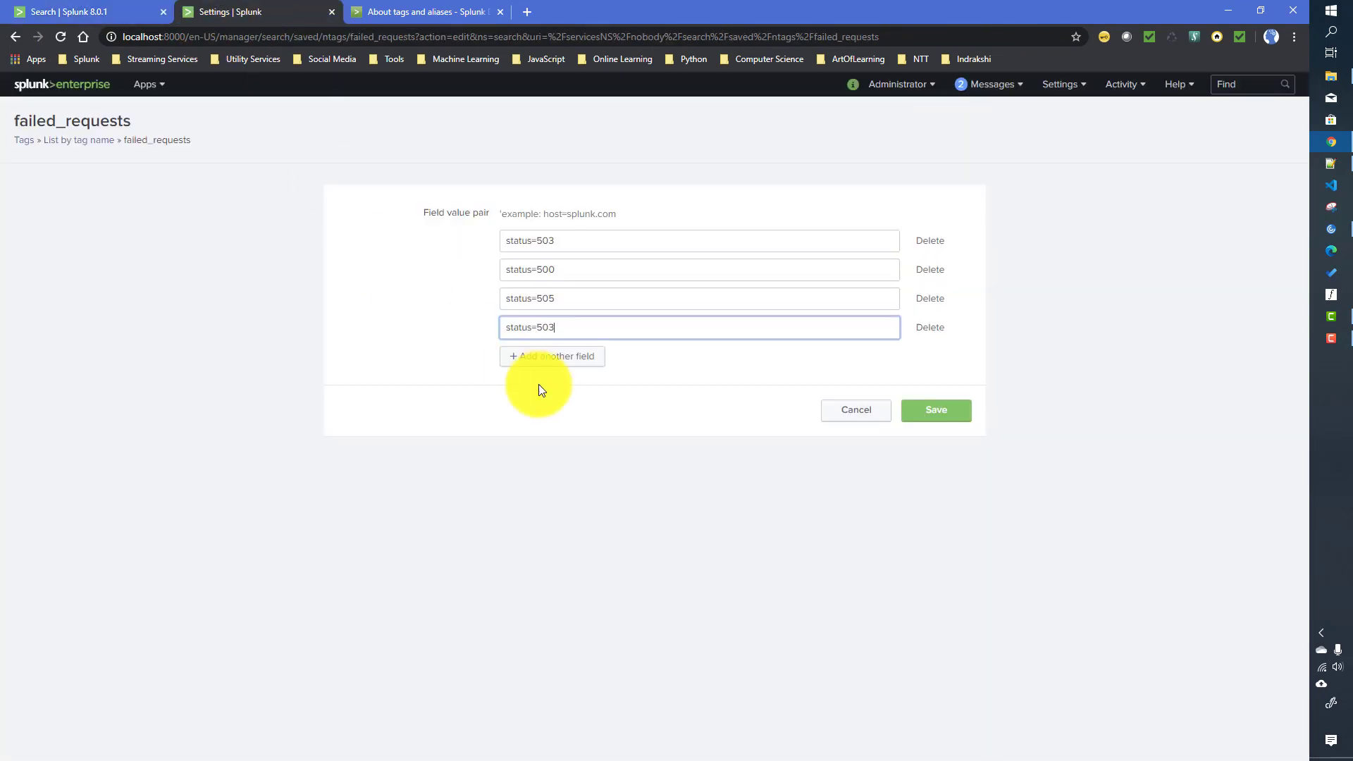
double_click(564, 332)
triple_click(564, 332)
key(ctrl+c)
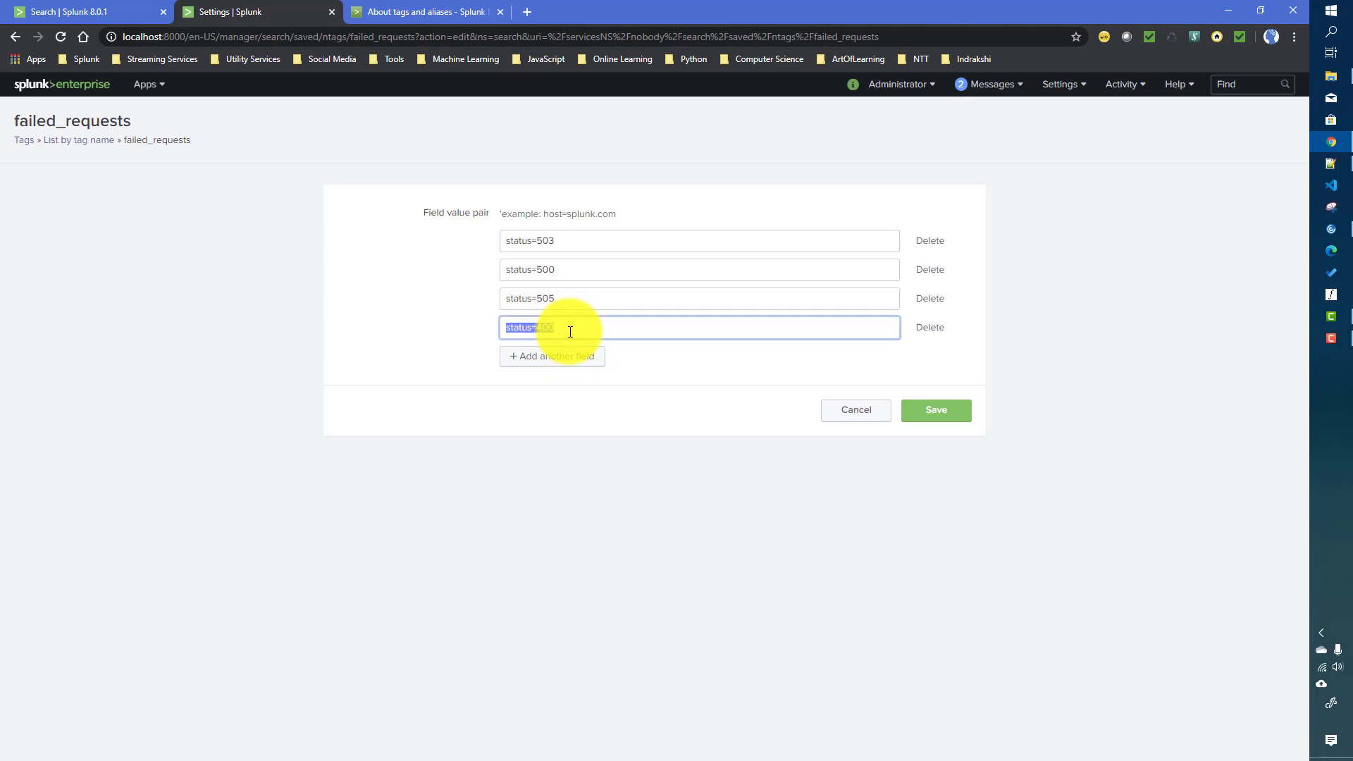
Add three more field value pairs to failed_requests: status=408, status=406 and status=403
click(562, 358)
key(ctrl+v)
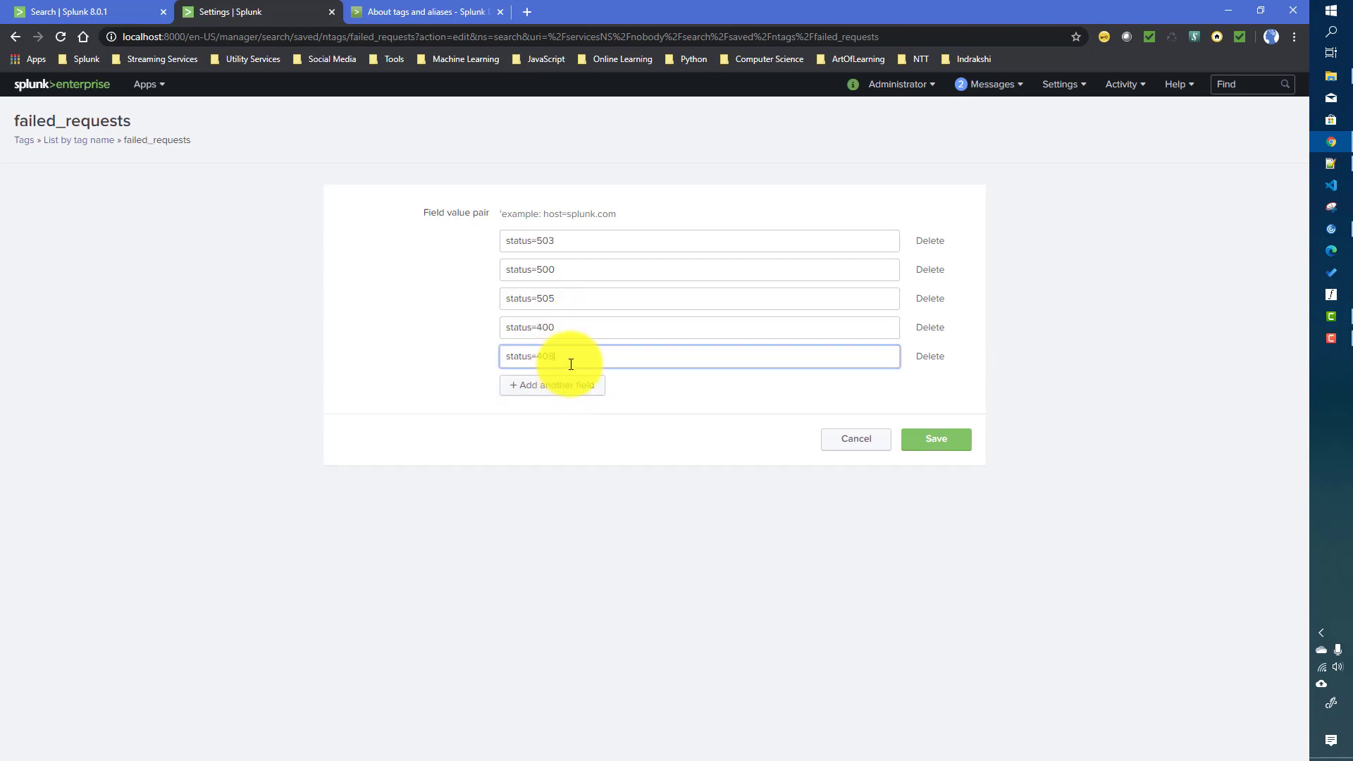
click(564, 388)
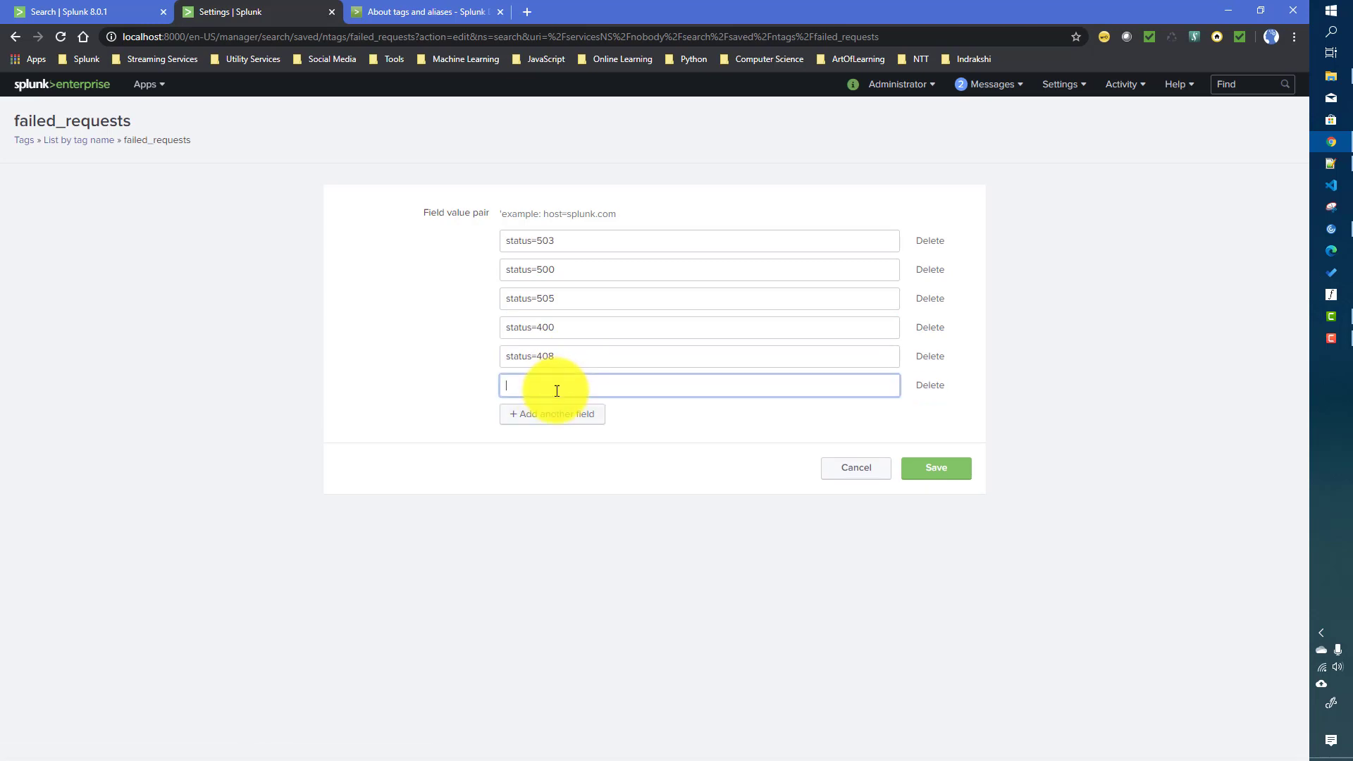
key(ctrl+v)
click(551, 417)
key(ctrl+v)
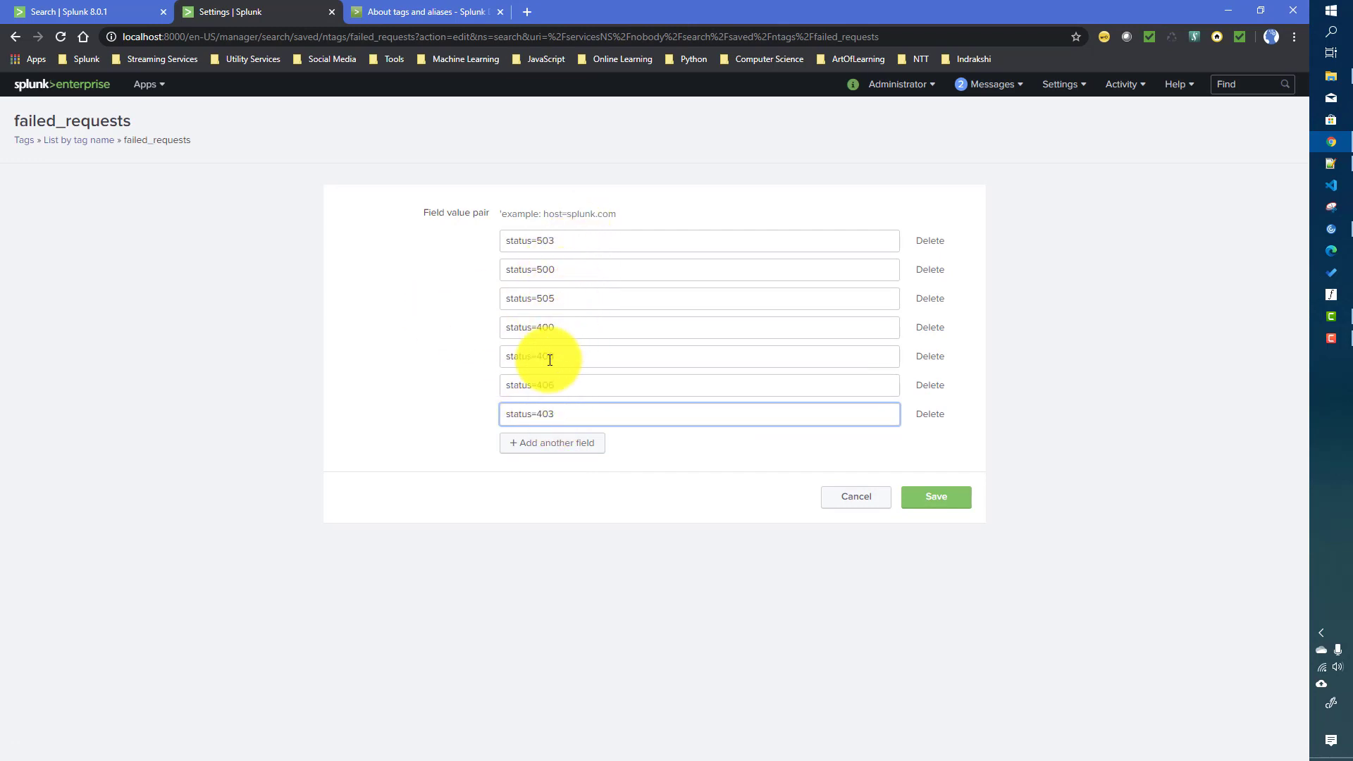
Recheck the status values in the search results, add status=404 as the last pair, and save the failed_requests tag
click(107, 11)
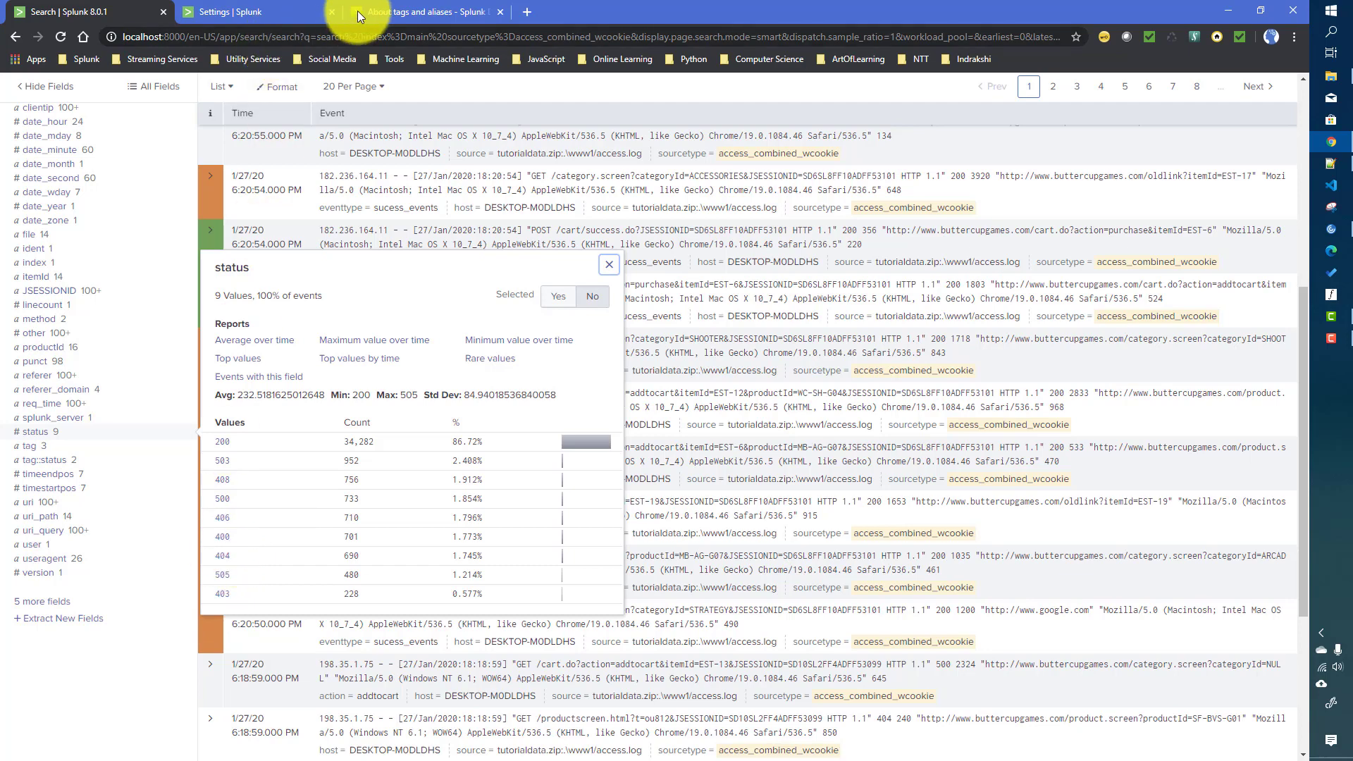
click(289, 12)
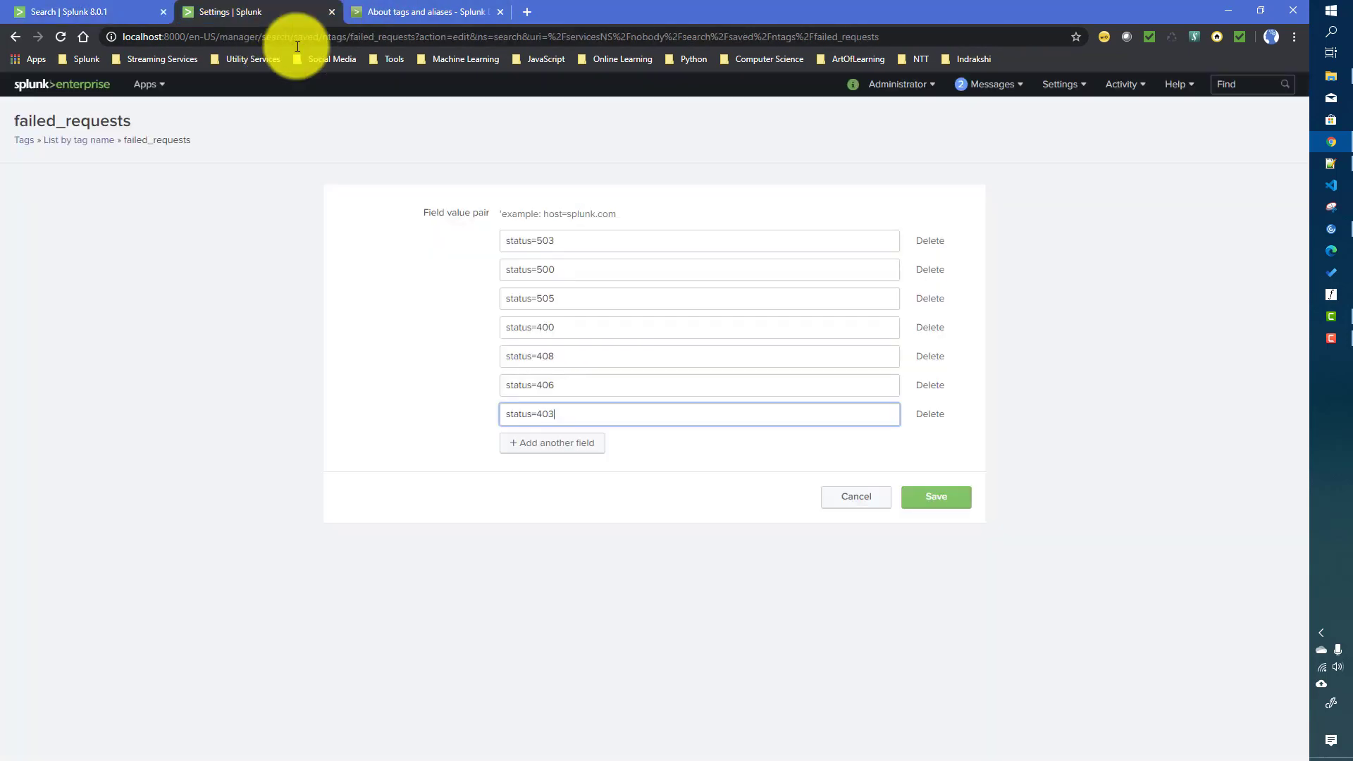
click(568, 444)
key(ctrl+v)
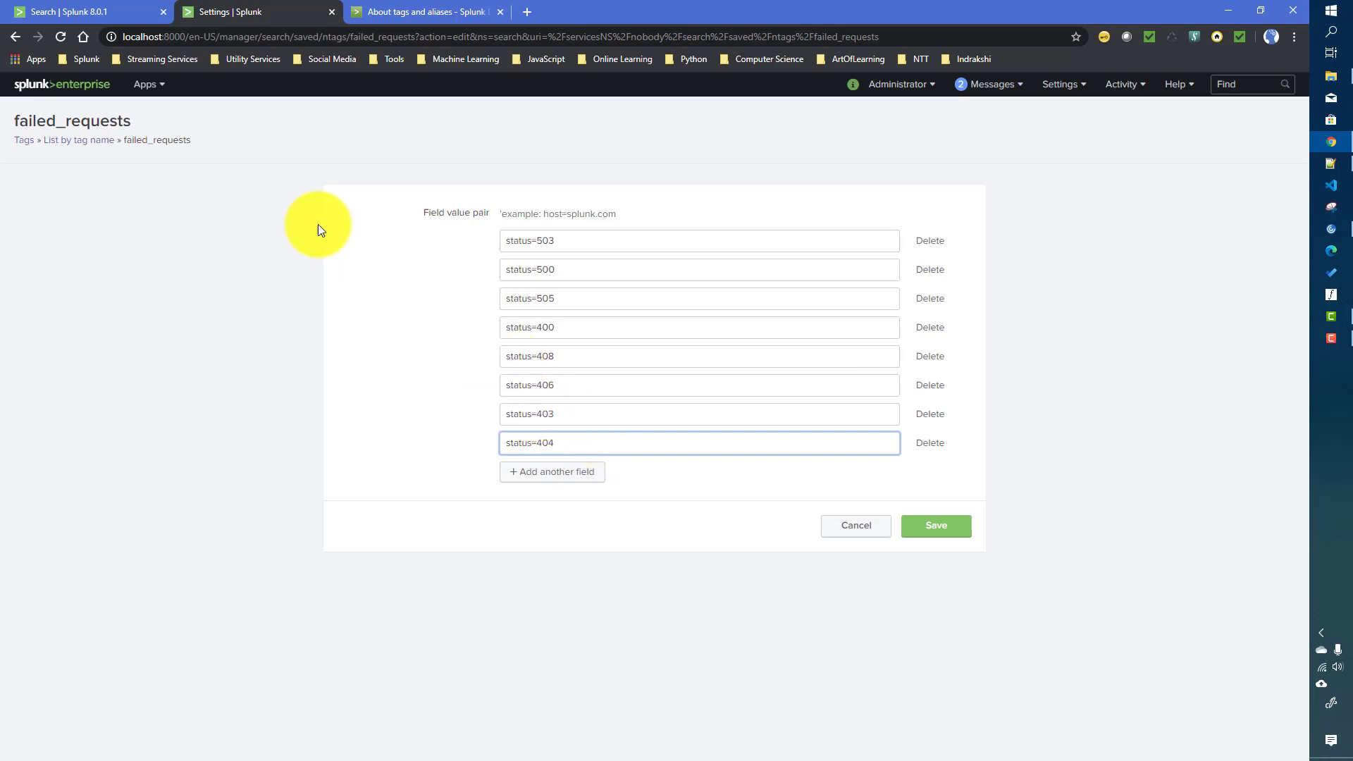
double_click(39, 121)
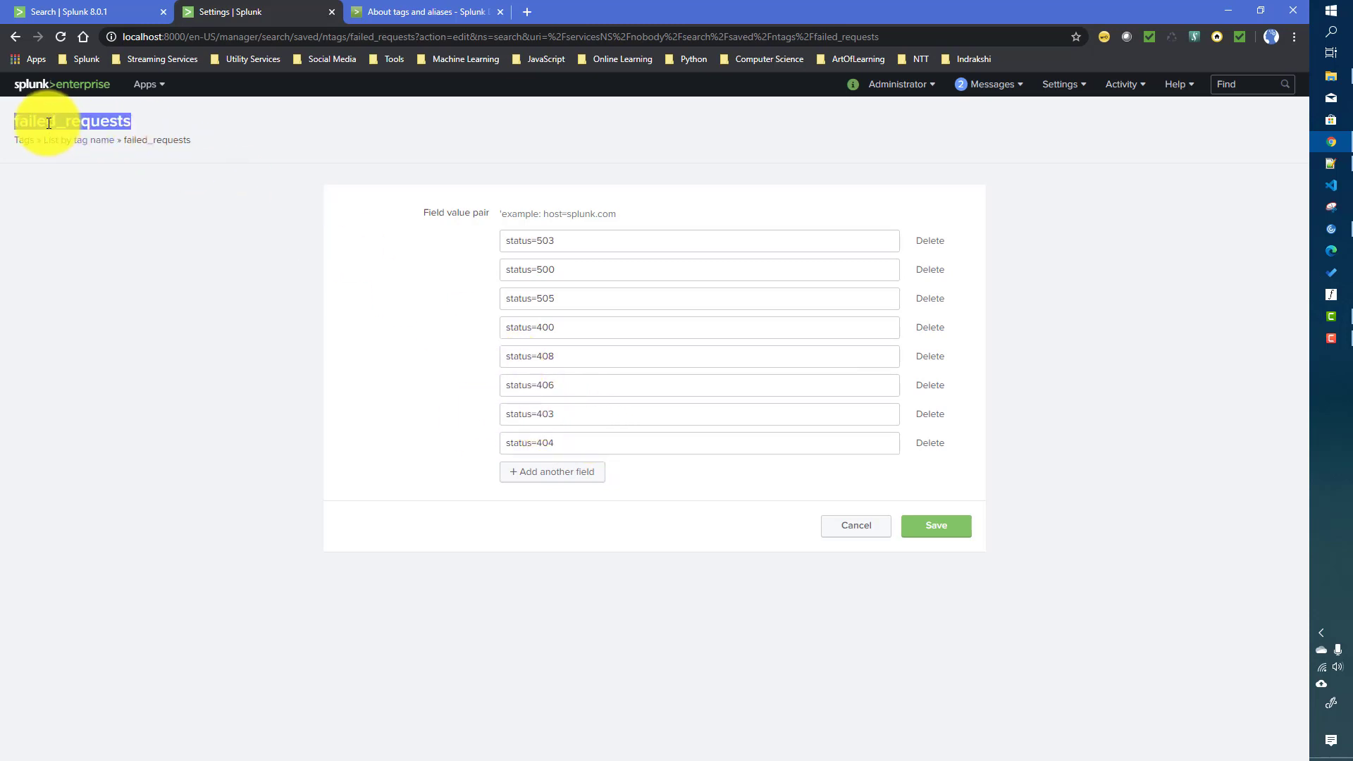
click(916, 530)
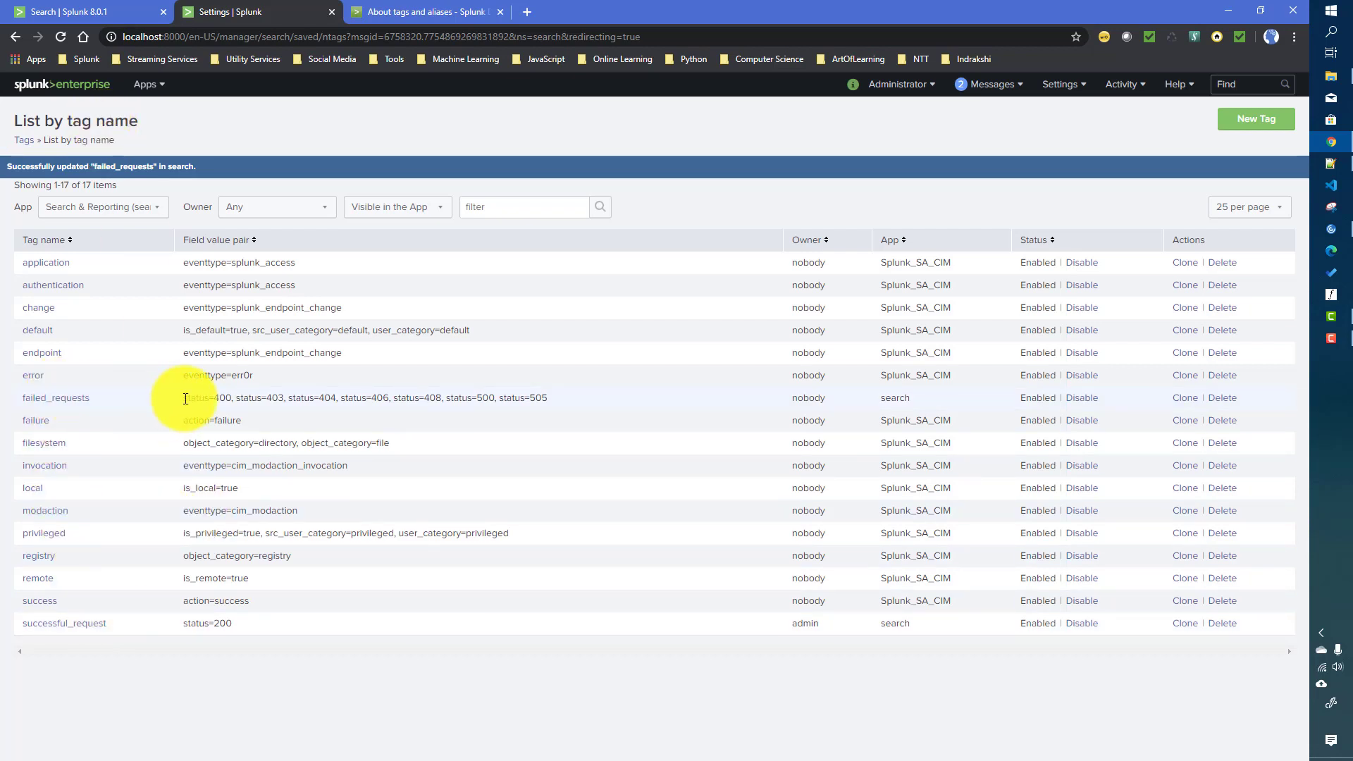
Review the field value pairs of failed_requests by tag name, and look through the status entries listed by field value pair
drag(184, 399, 548, 402)
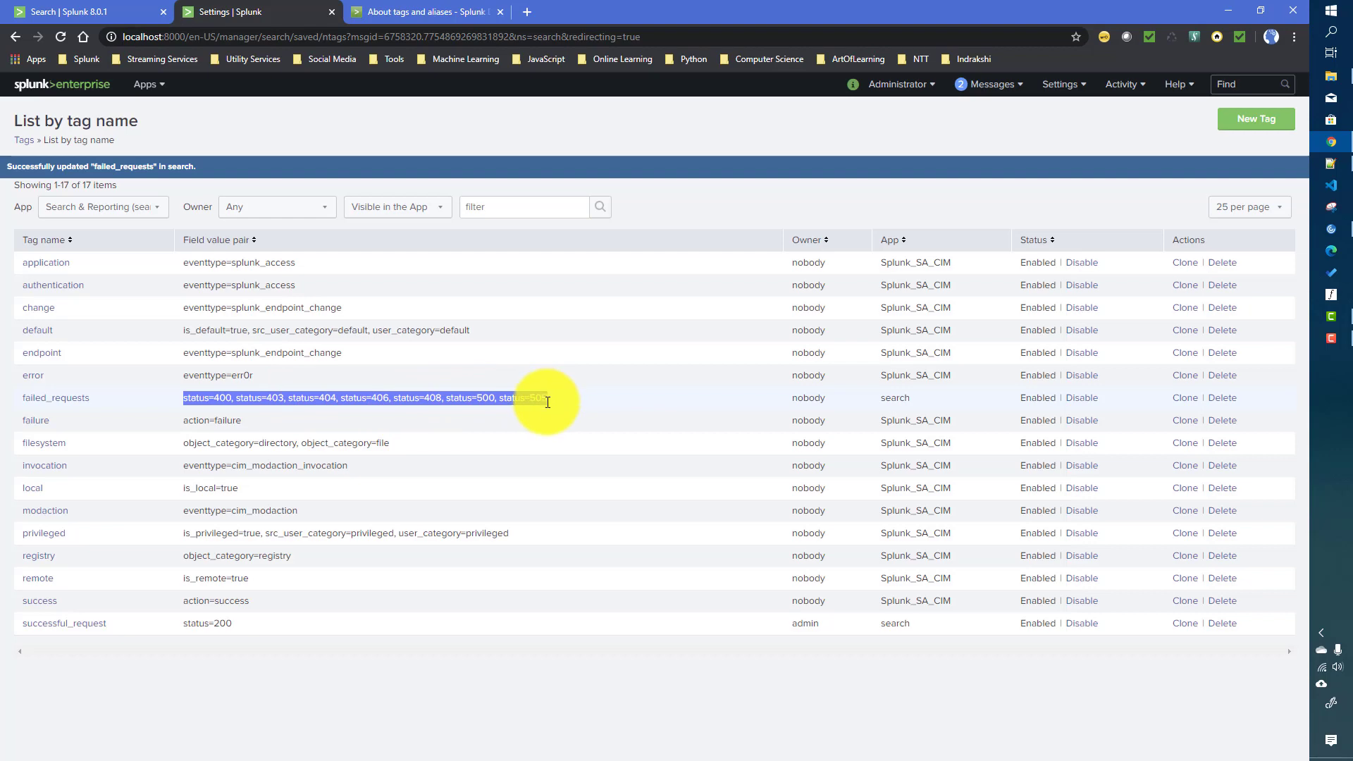
click(25, 140)
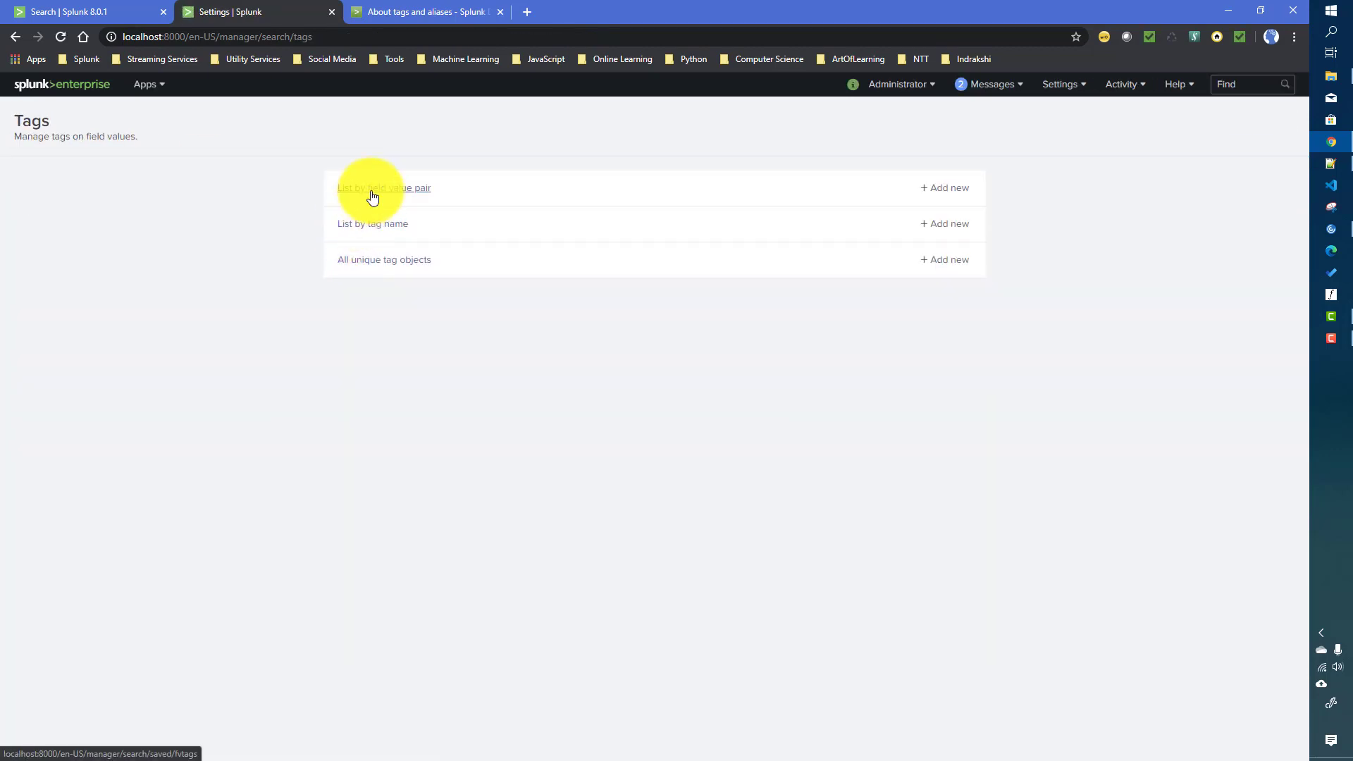
click(372, 190)
scroll(353, 521, down, 2)
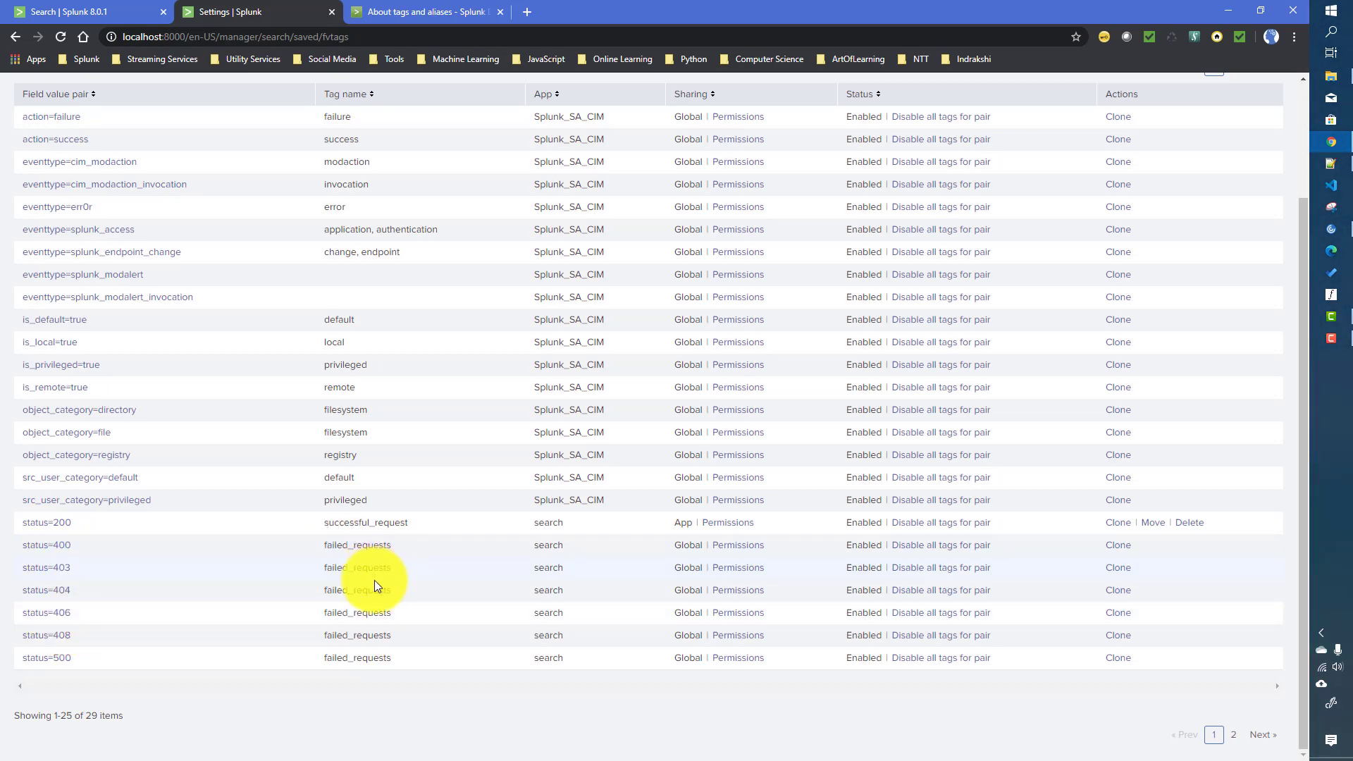
scroll(249, 242, up, 2)
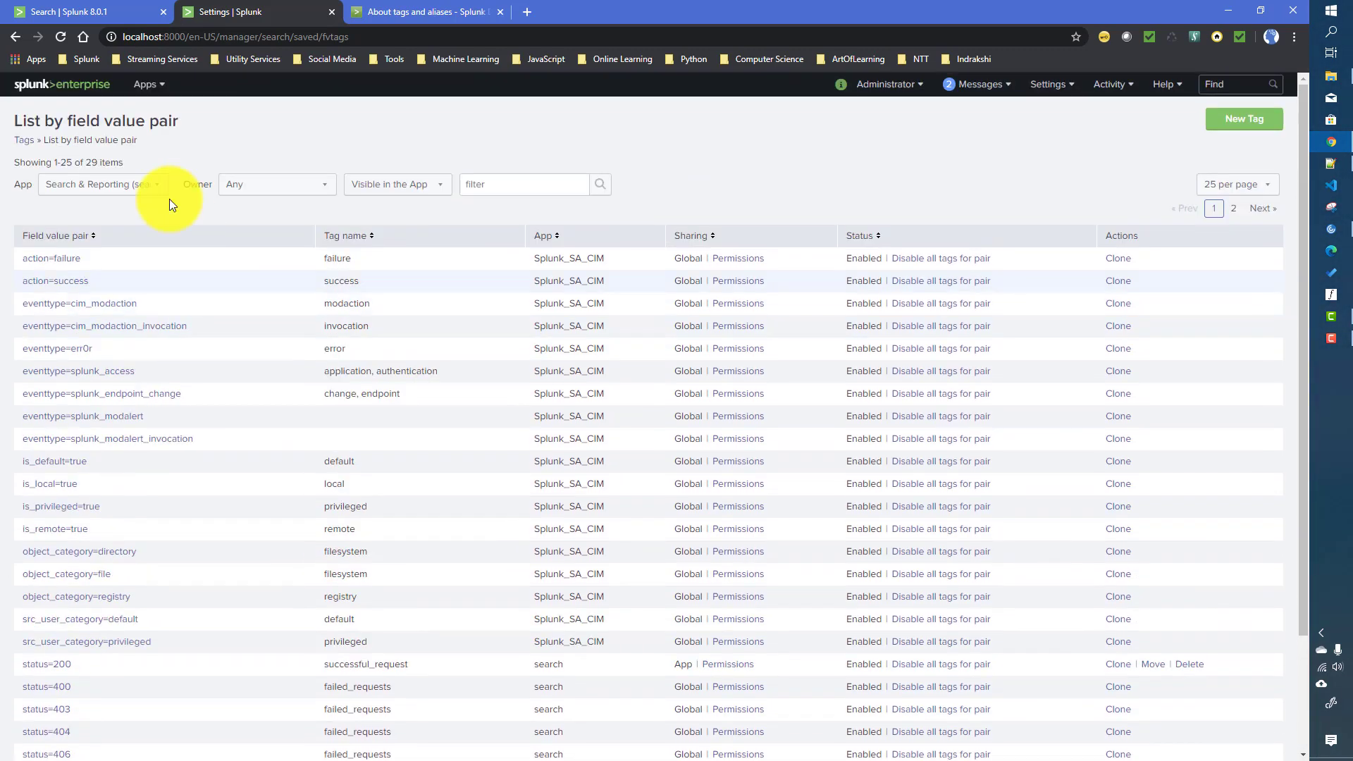
Go back to the Tags overview and examine the failed_requests entries under all unique tag objects
click(25, 141)
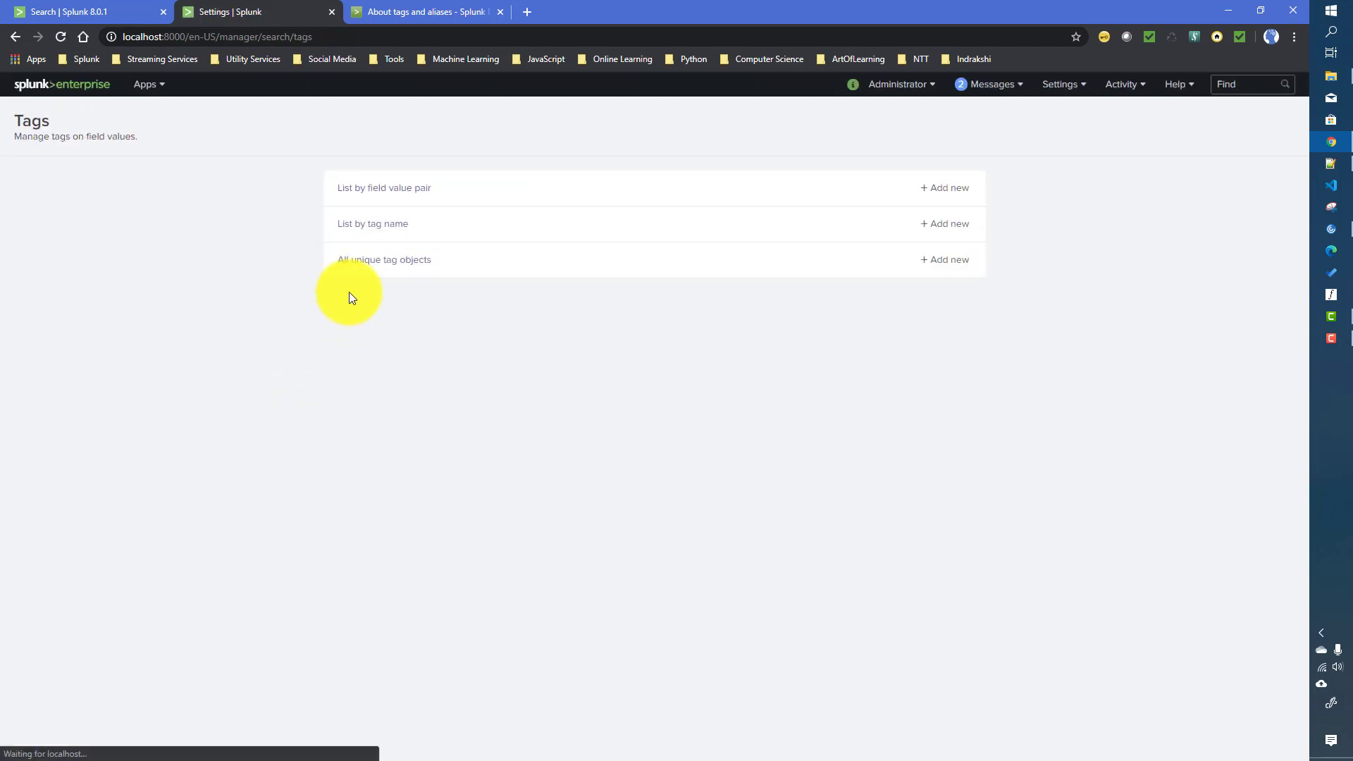
click(371, 268)
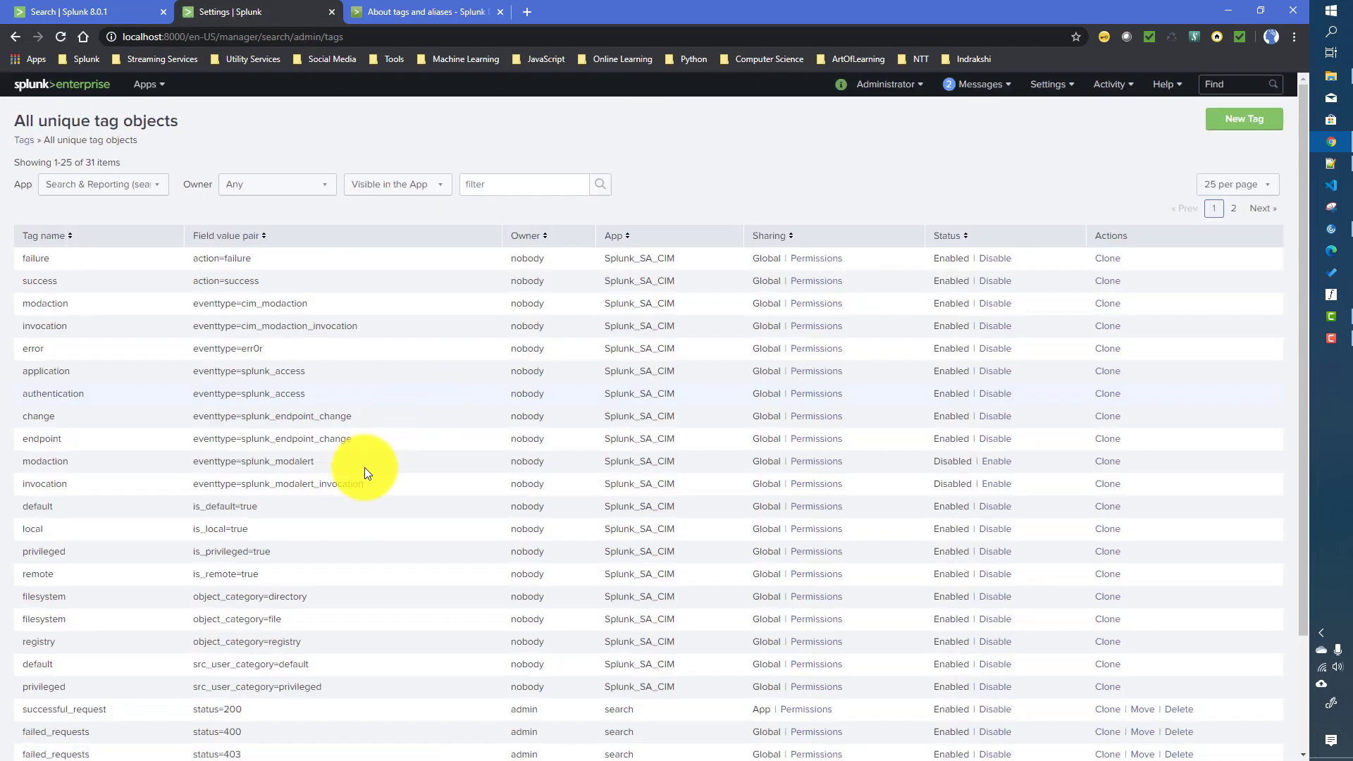
scroll(365, 468, down, 2)
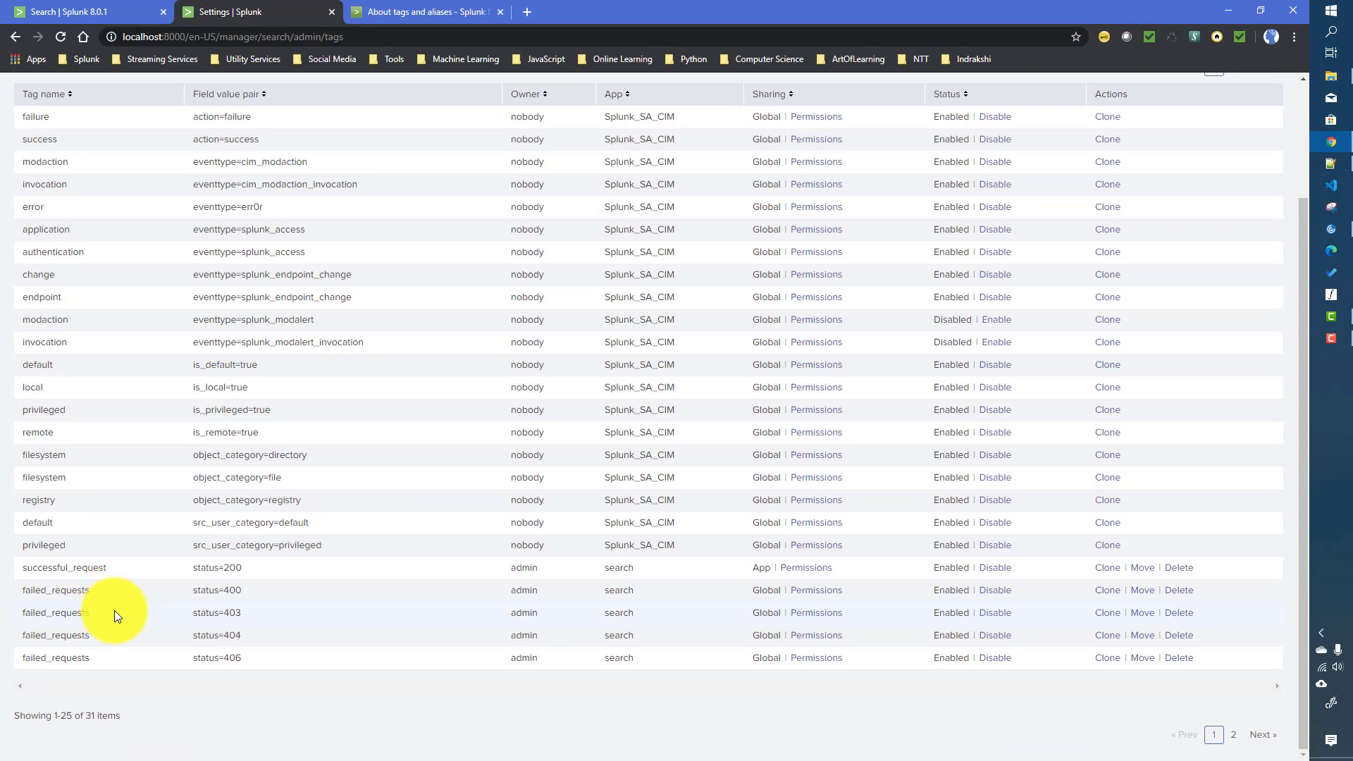
Compare the tag entries under all unique tag objects, by field value pair and by tag name, including the field value pairs of the default tag
double_click(55, 591)
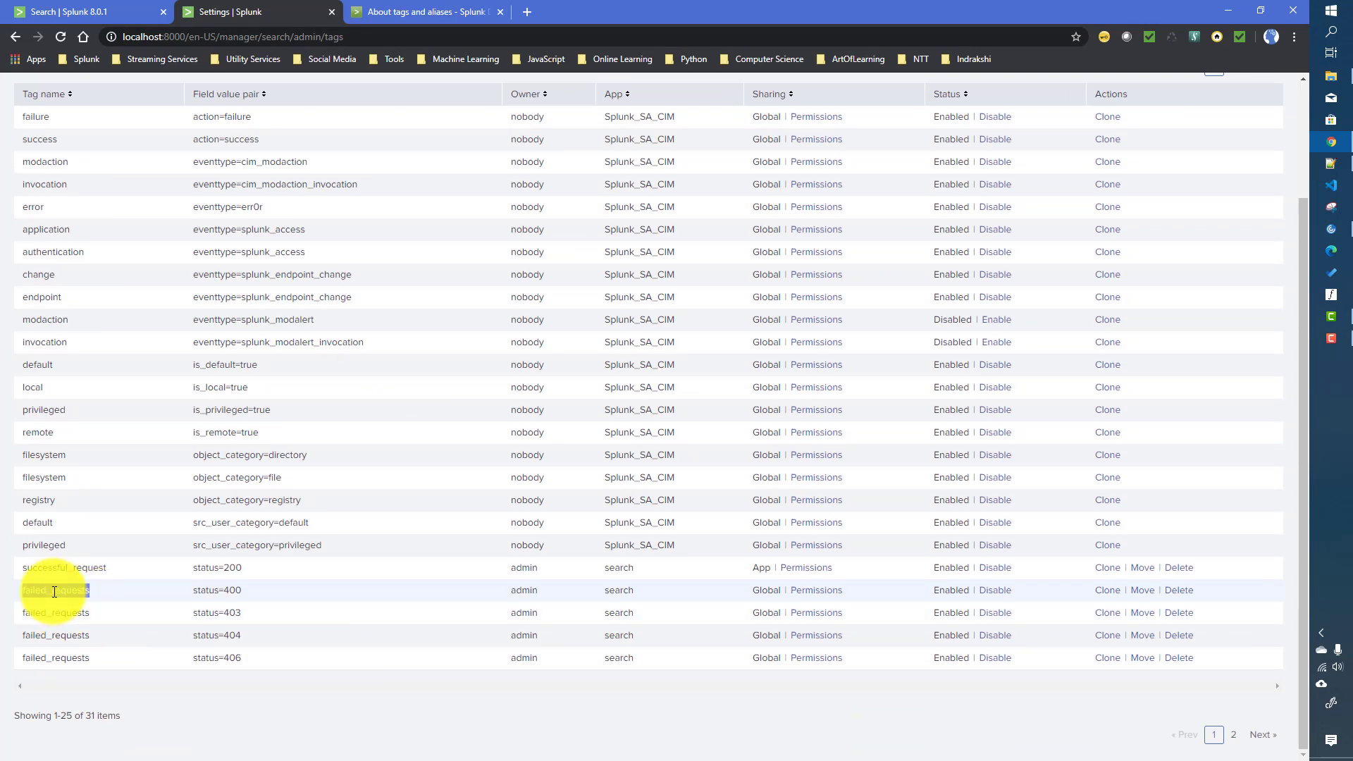
double_click(221, 591)
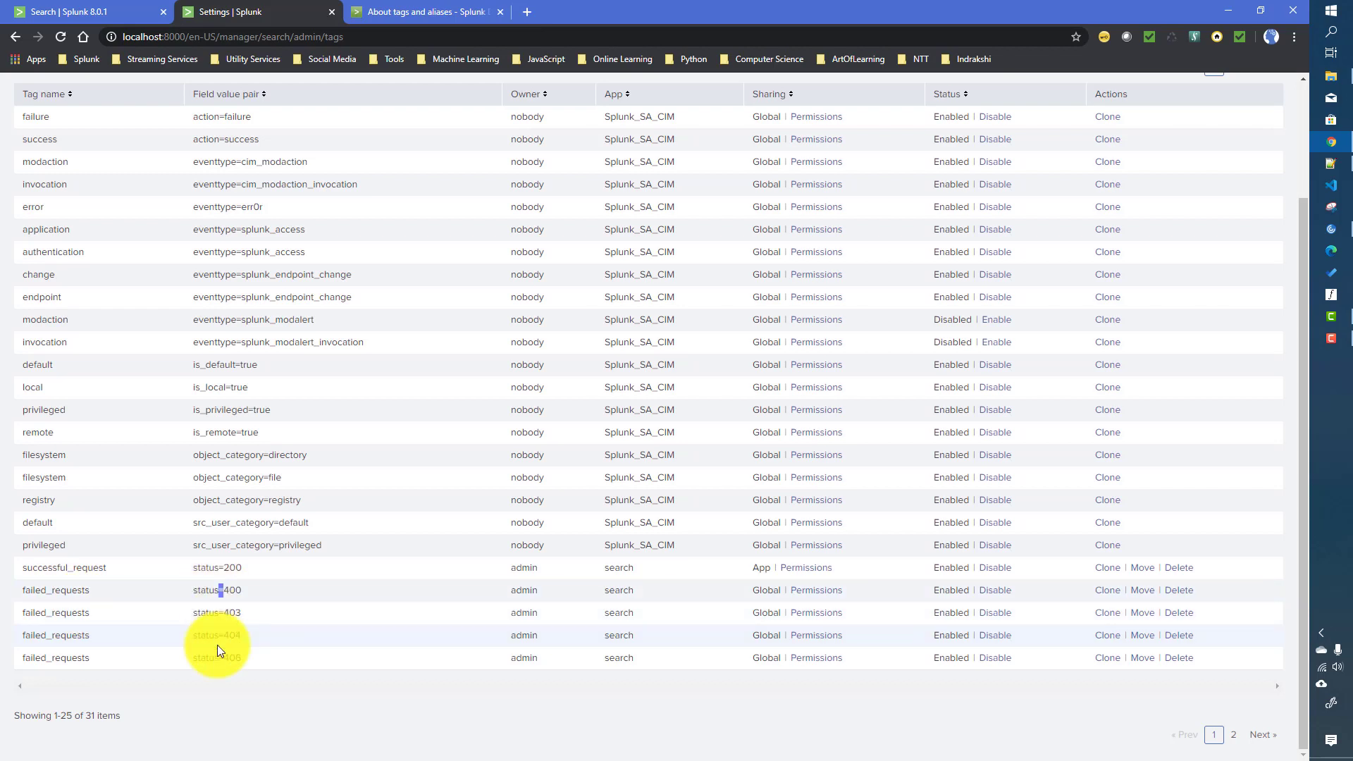
scroll(217, 645, up, 2)
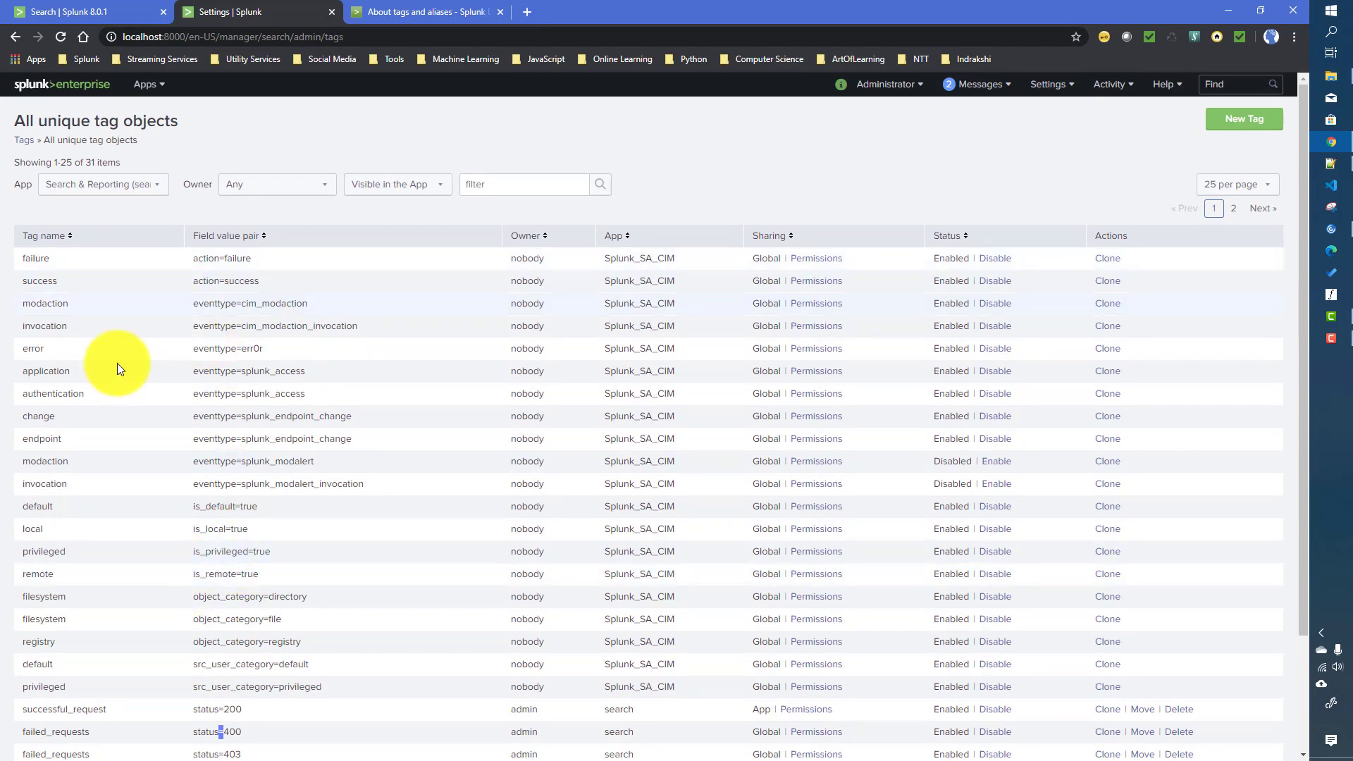
click(25, 143)
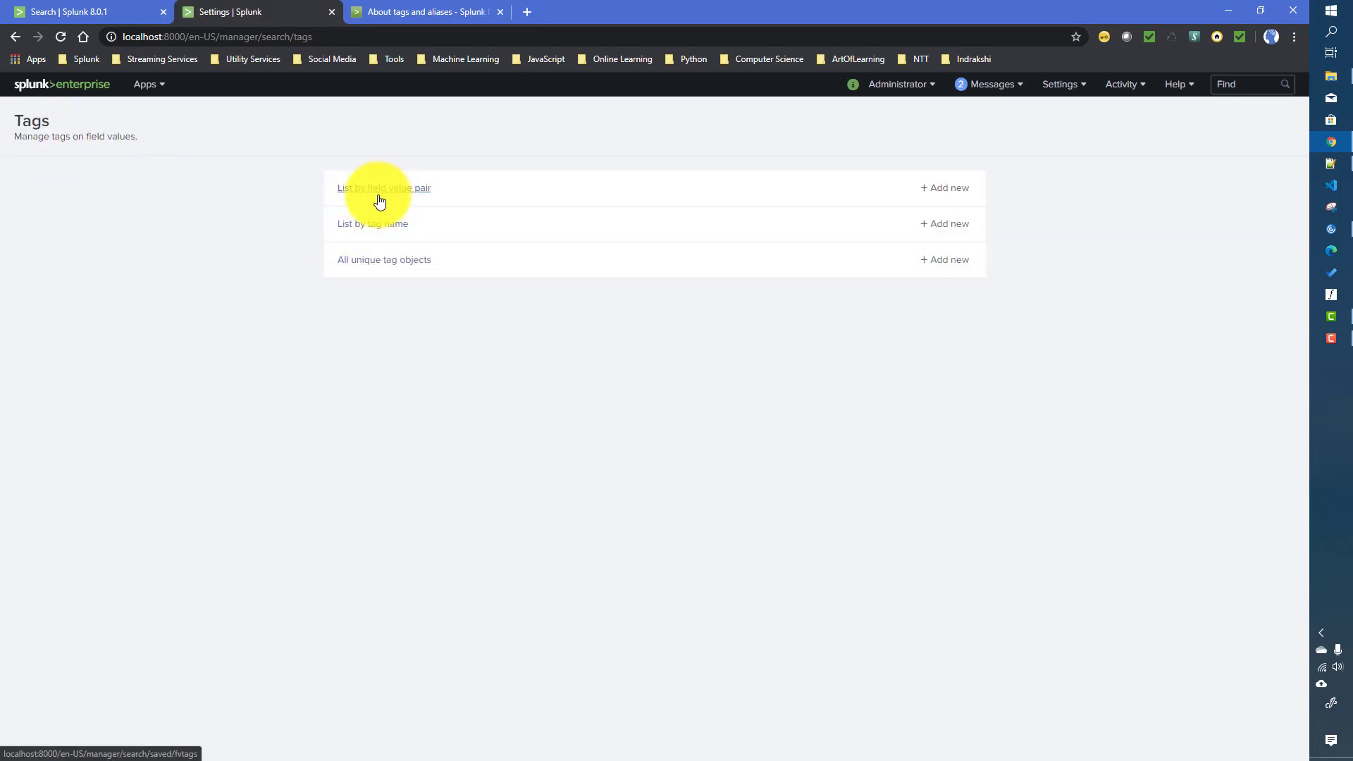
click(378, 201)
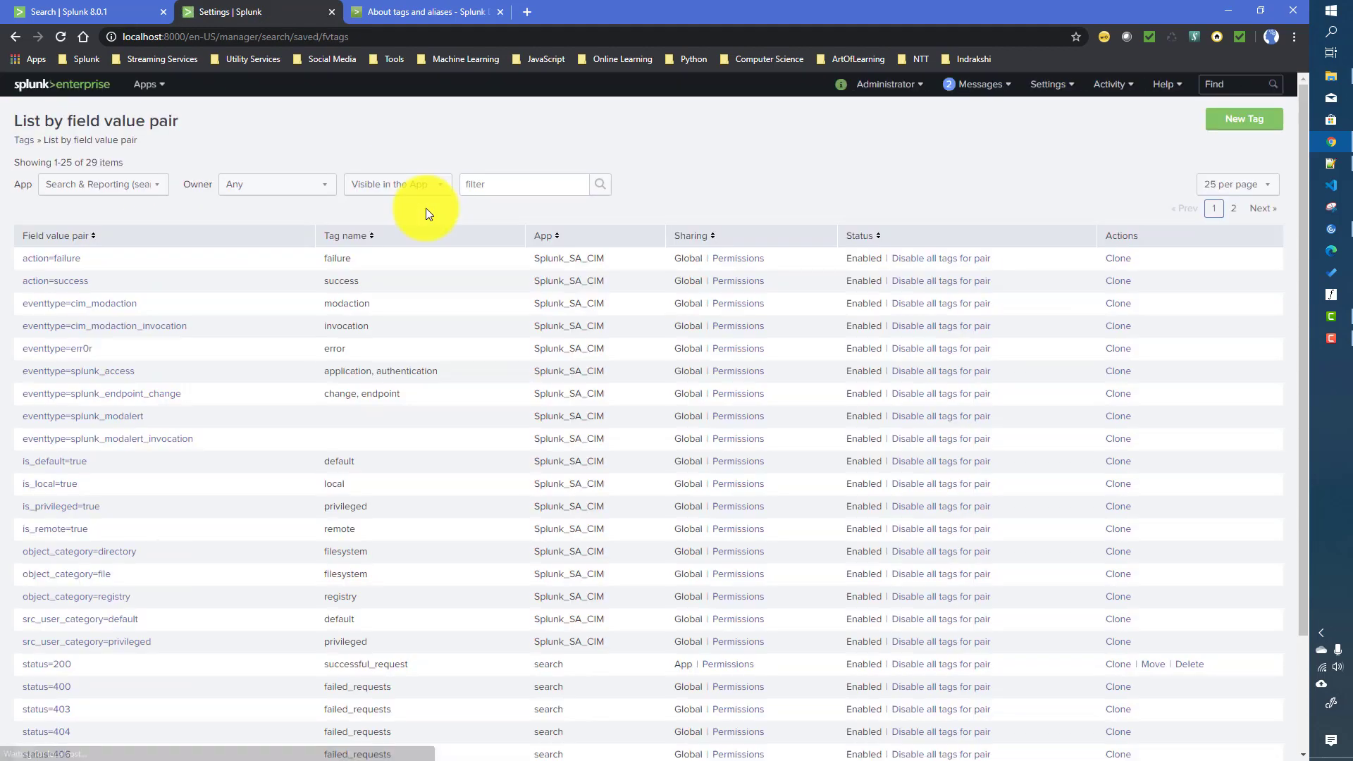
click(24, 140)
click(380, 233)
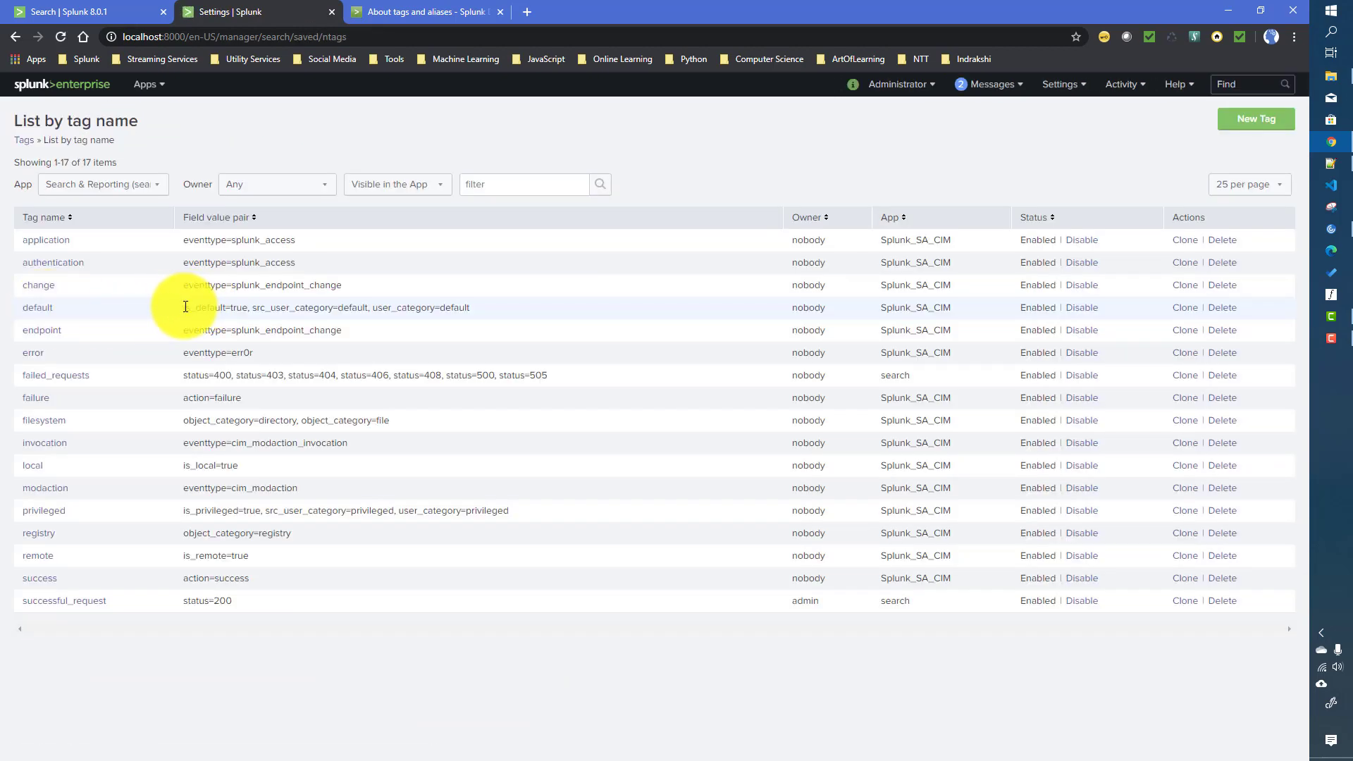
drag(187, 306, 472, 311)
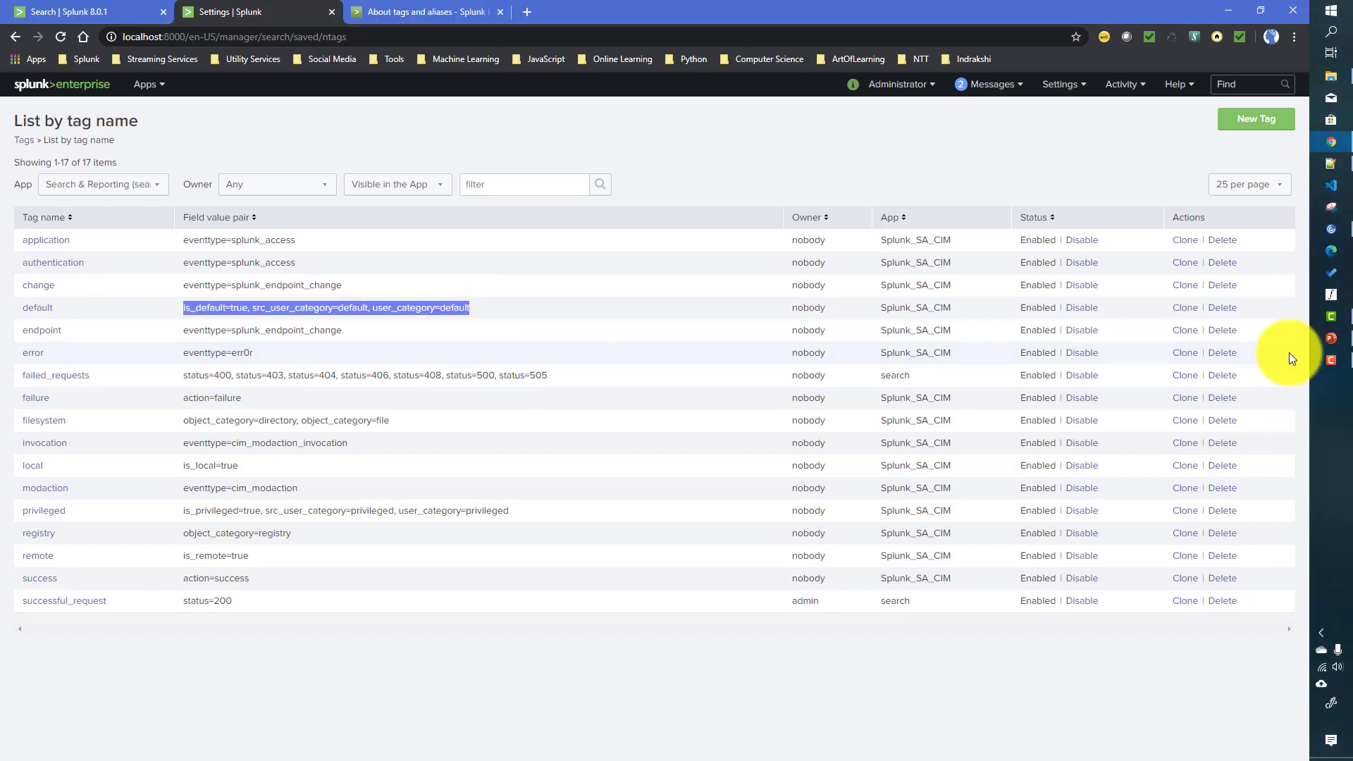
Switch to PowerPoint, examine the place of Tags in the search-time operation order table, and return to Splunk in the browser
click(1332, 339)
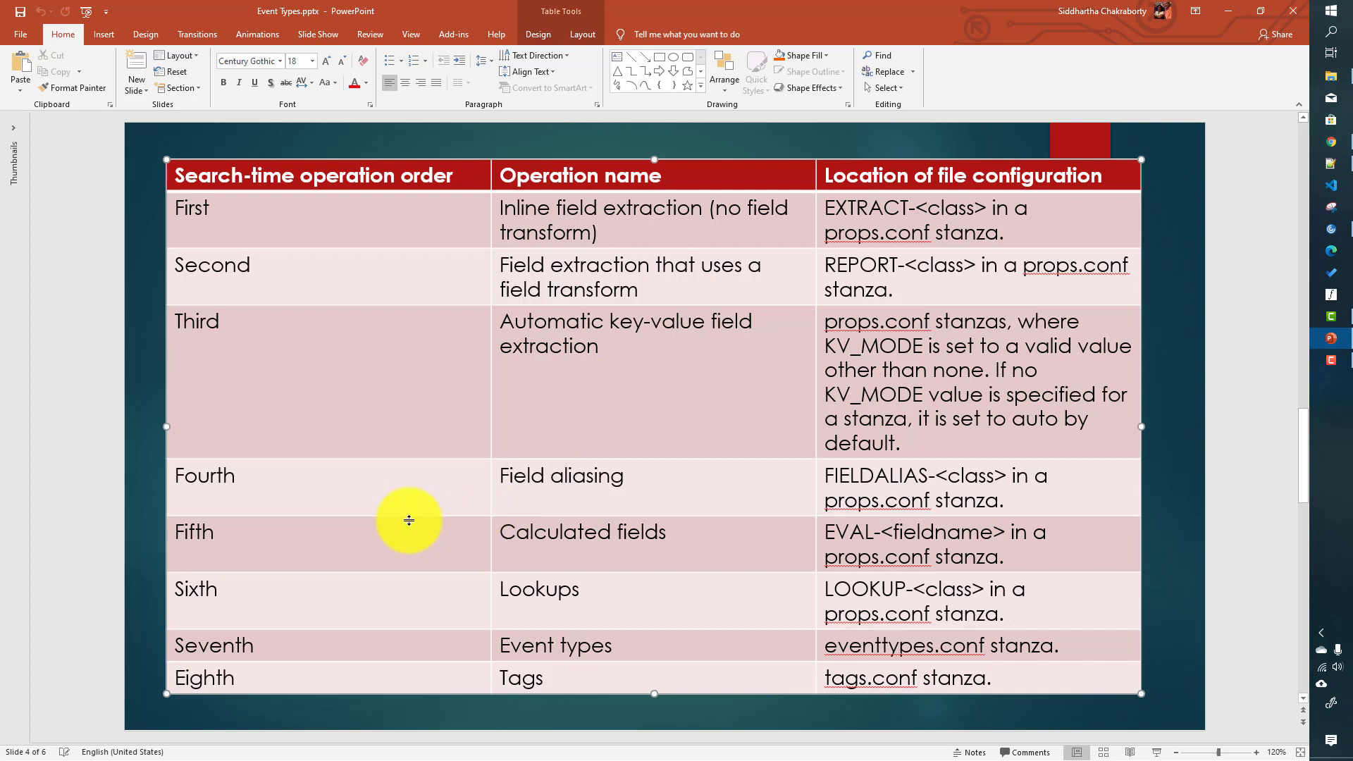
click(554, 679)
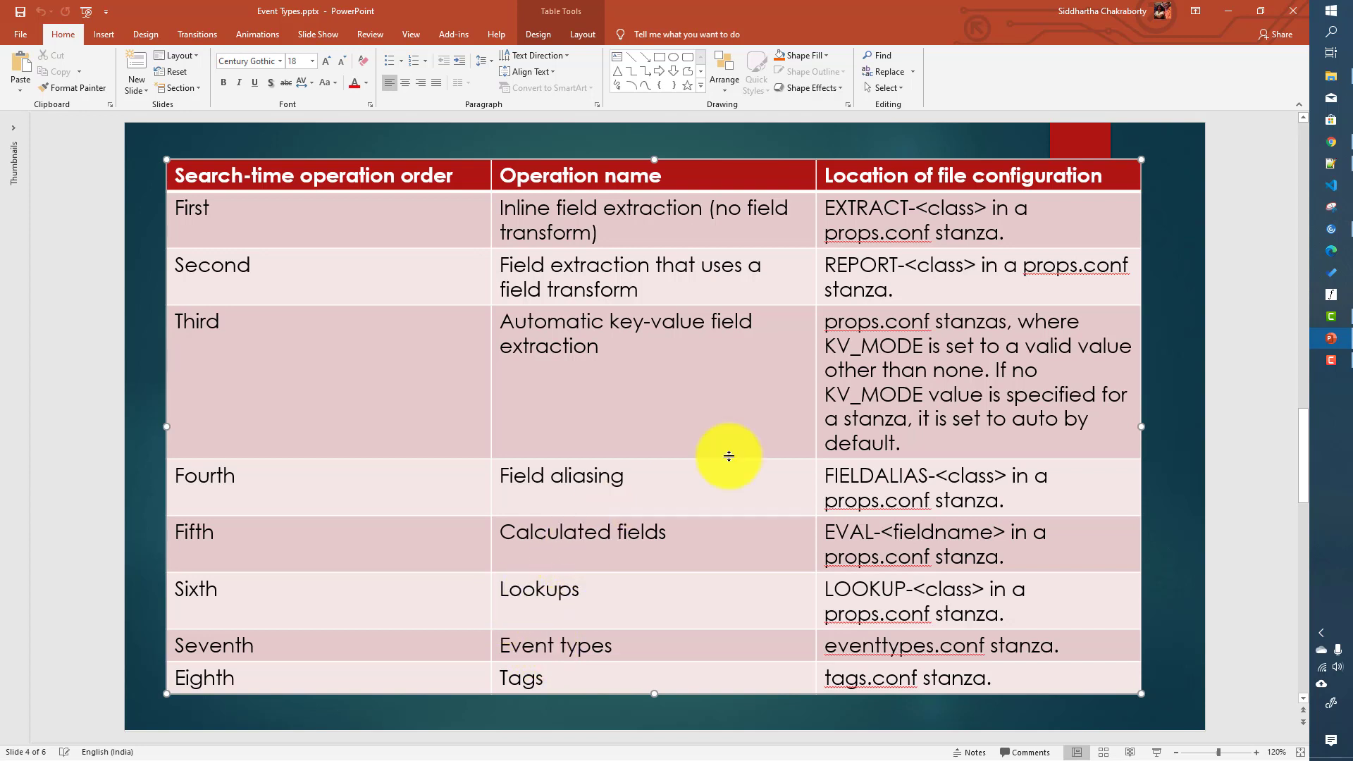
click(1331, 140)
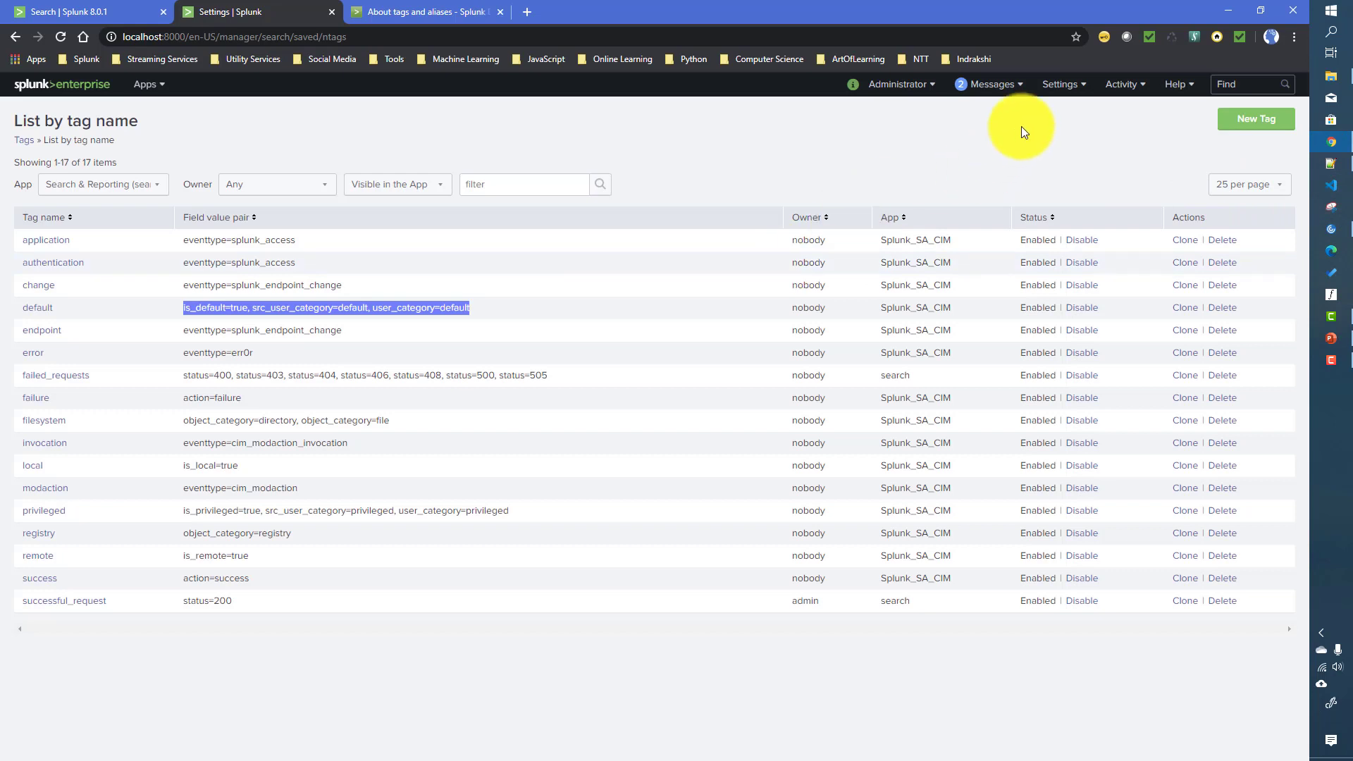
Go to the Event types settings, check the search string of sucess_events, and open that event type for editing its tags
click(1055, 96)
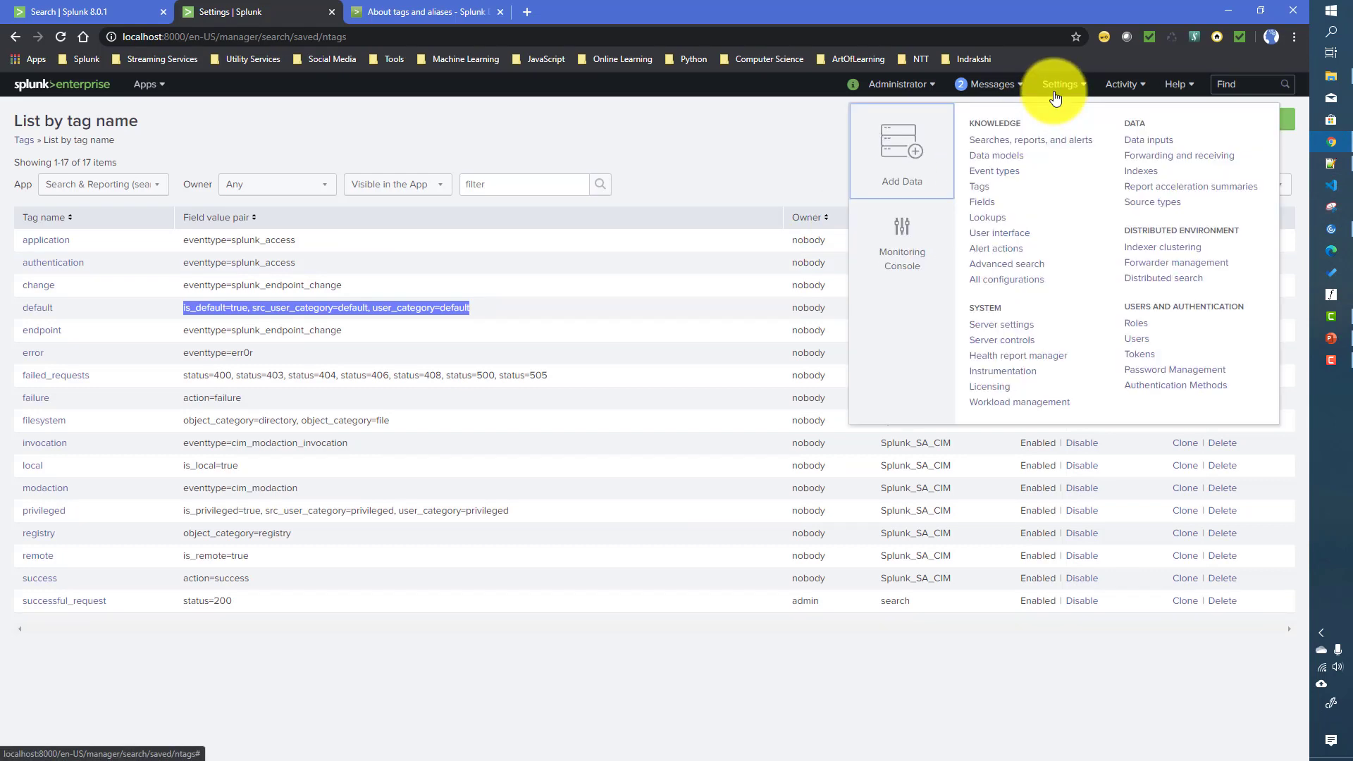
click(991, 173)
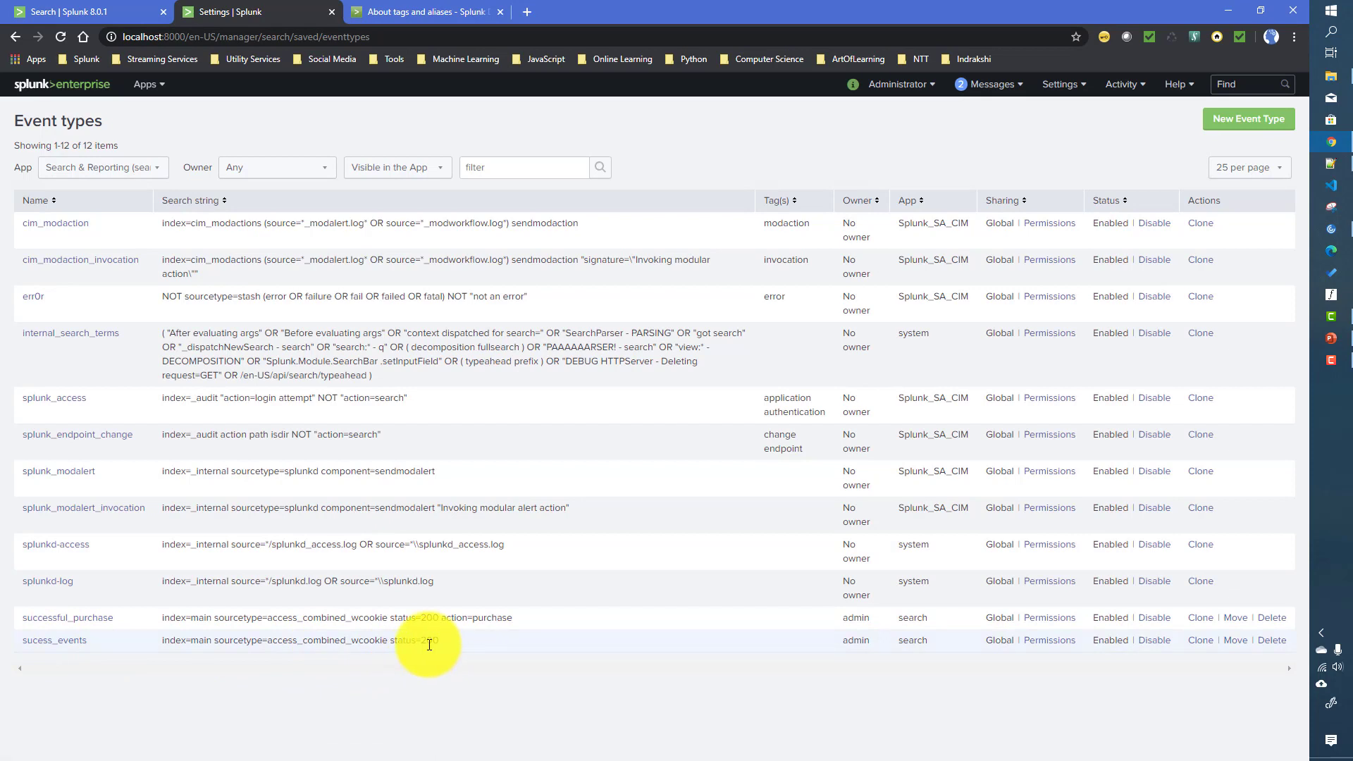
drag(438, 641, 392, 643)
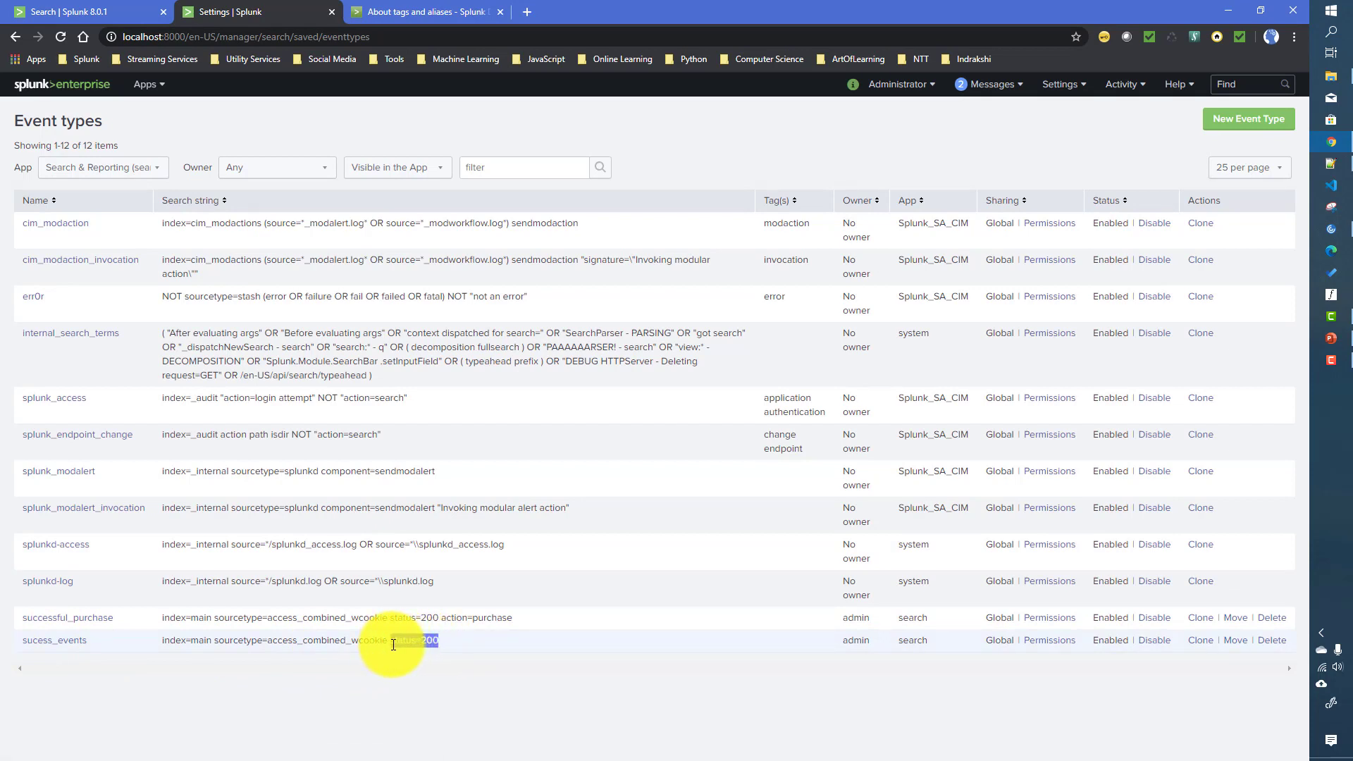
click(61, 641)
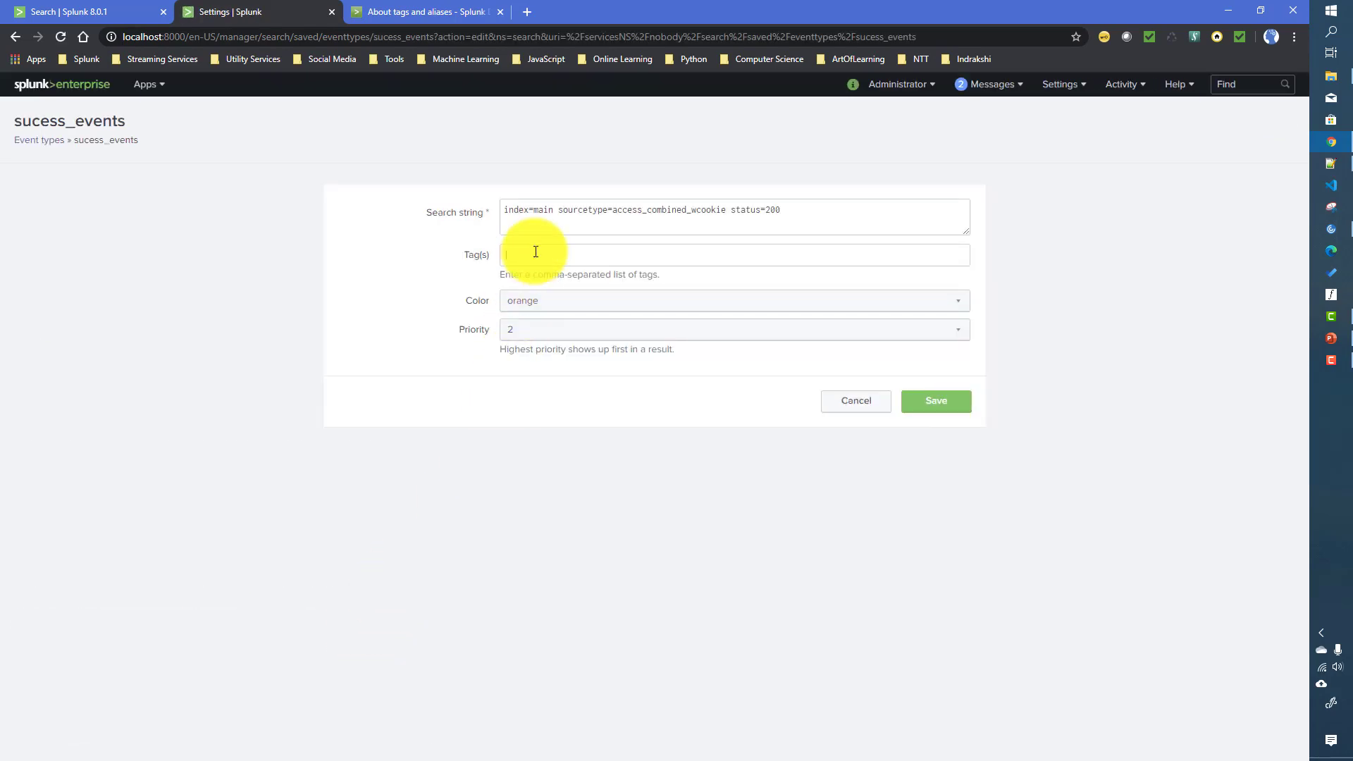
click(531, 255)
Copy the tag name successful_request from the tag::status values in the search results, assign it as the tag of sucess_events, and save the event type
click(84, 4)
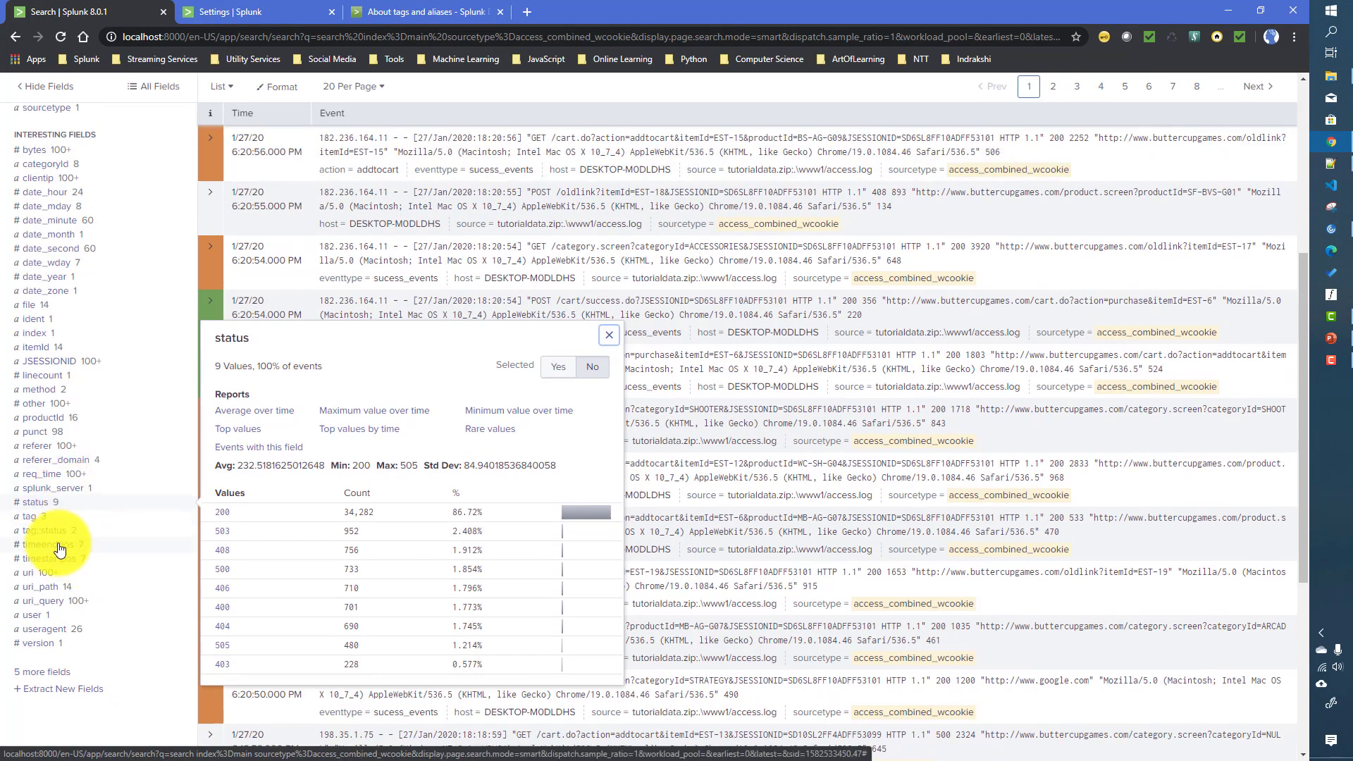
click(47, 530)
drag(305, 594, 220, 595)
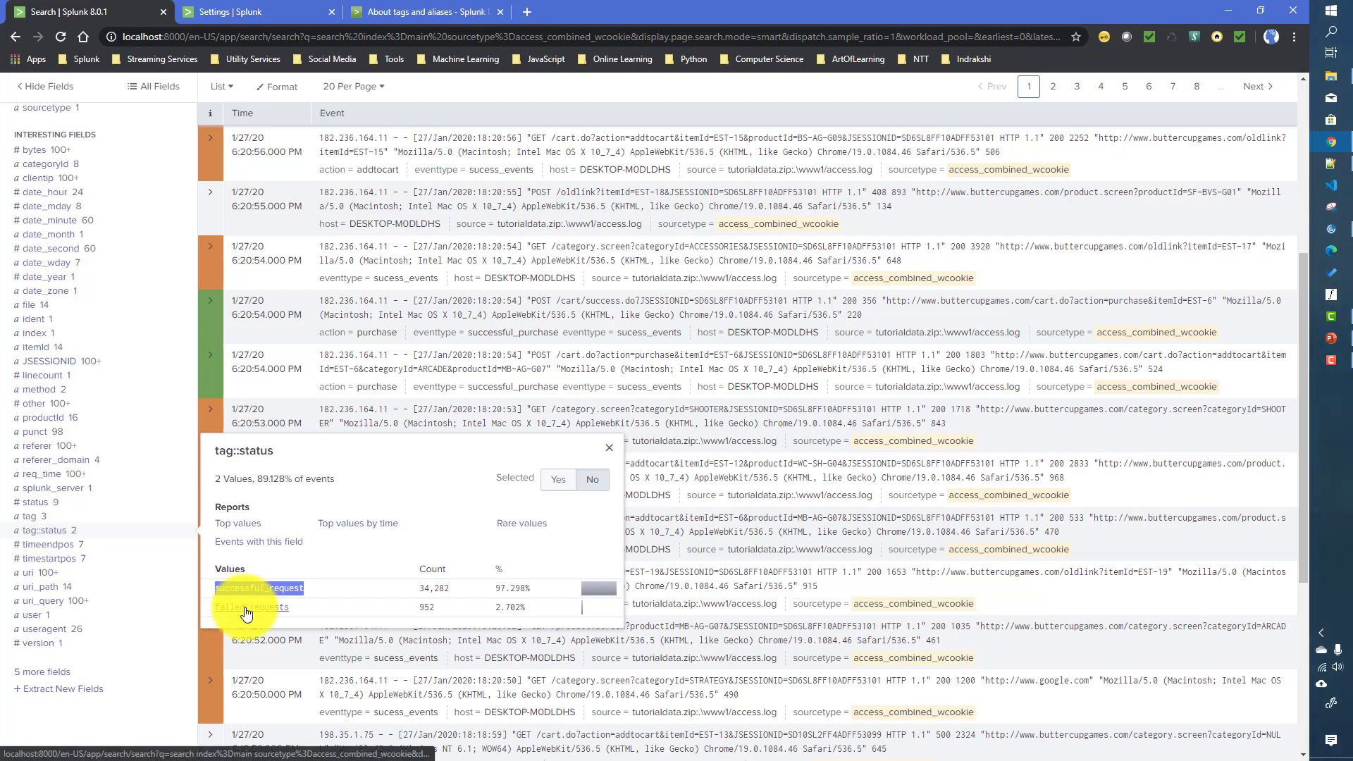
click(425, 14)
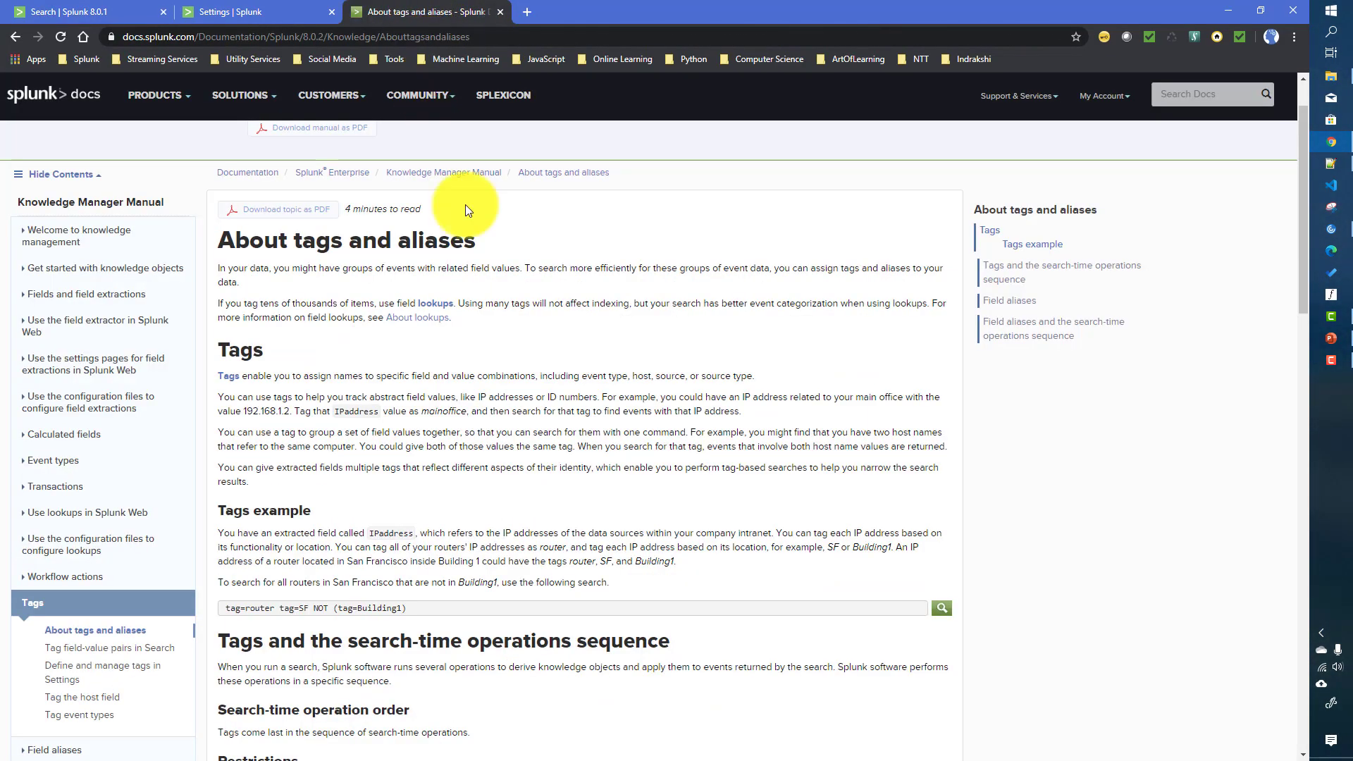
click(244, 14)
text(successful_request)
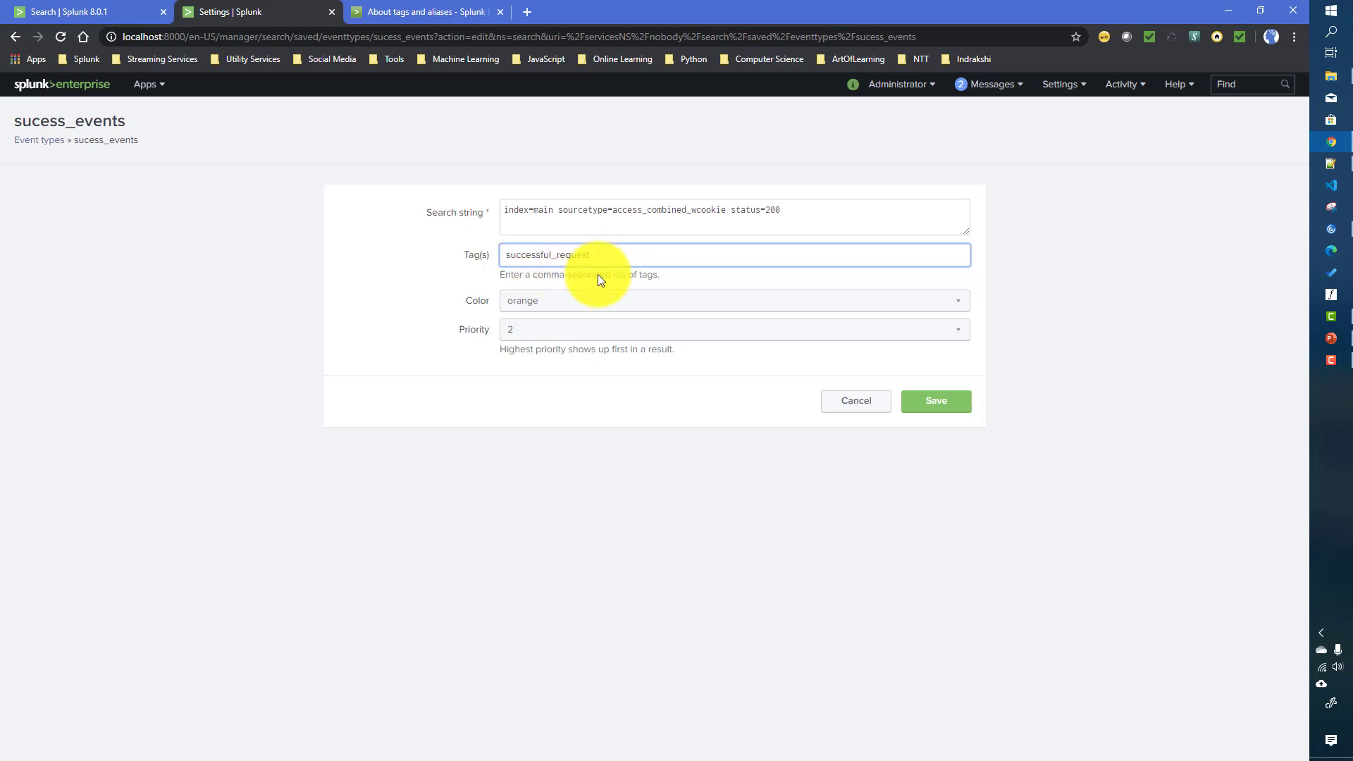
click(963, 401)
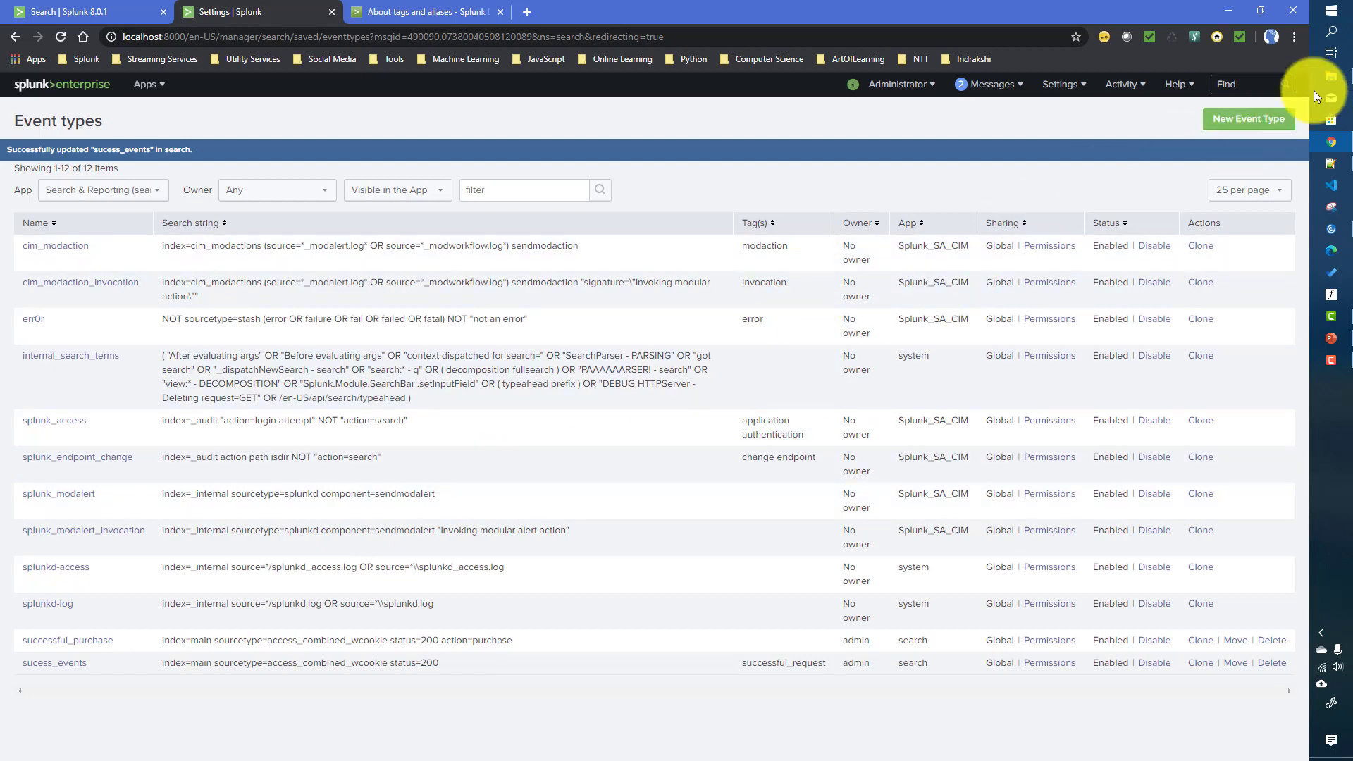
Switch to File Explorer, browse from the Splunk folder to etc\apps\search\local, and open tags.conf in Notepad++
mouse_move(1334, 85)
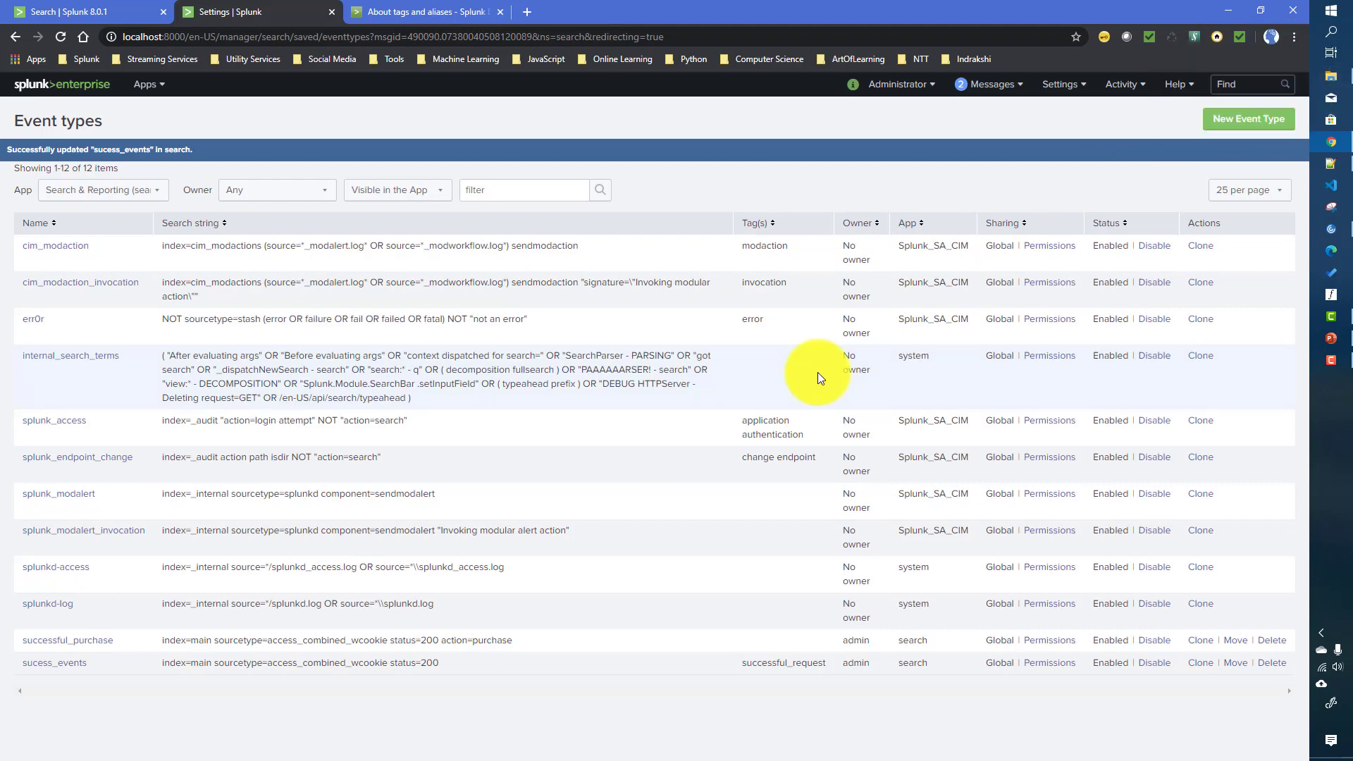
click(1334, 79)
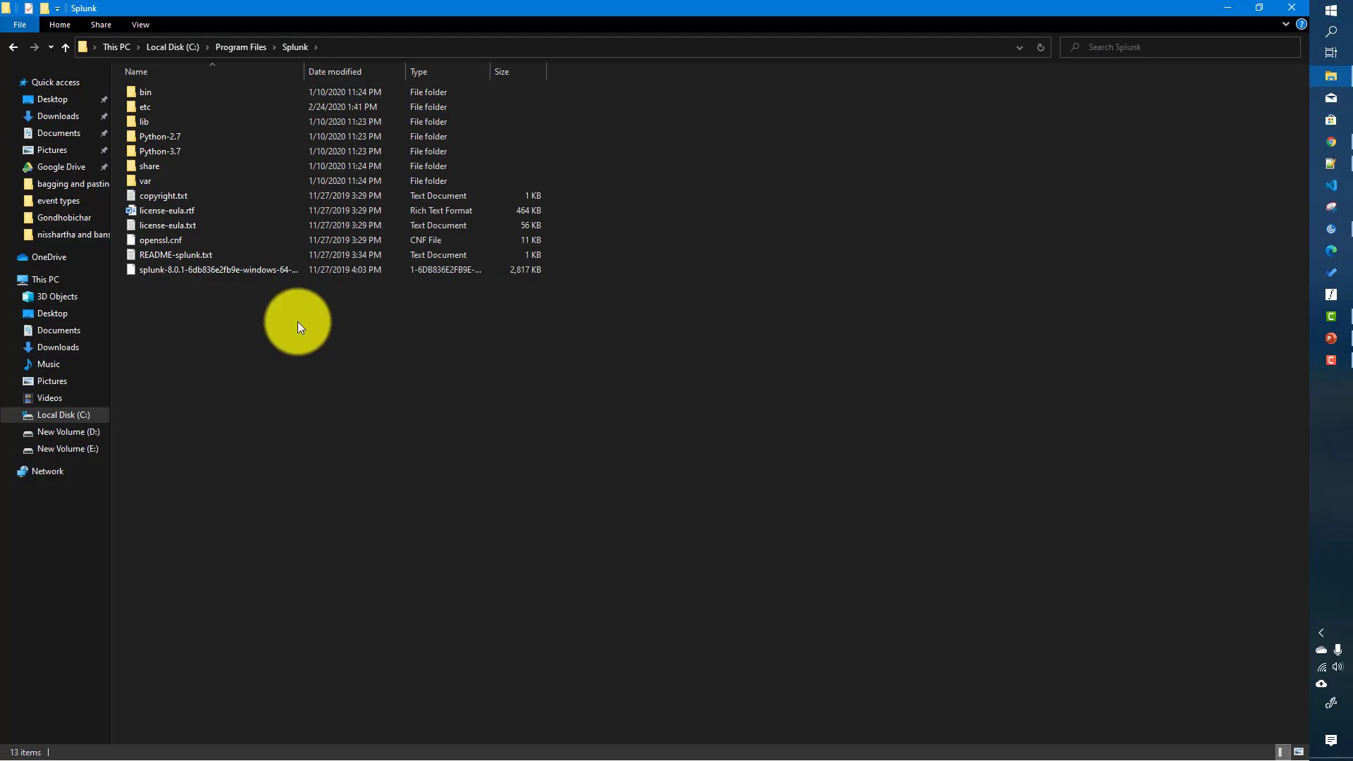
double_click(151, 109)
double_click(155, 108)
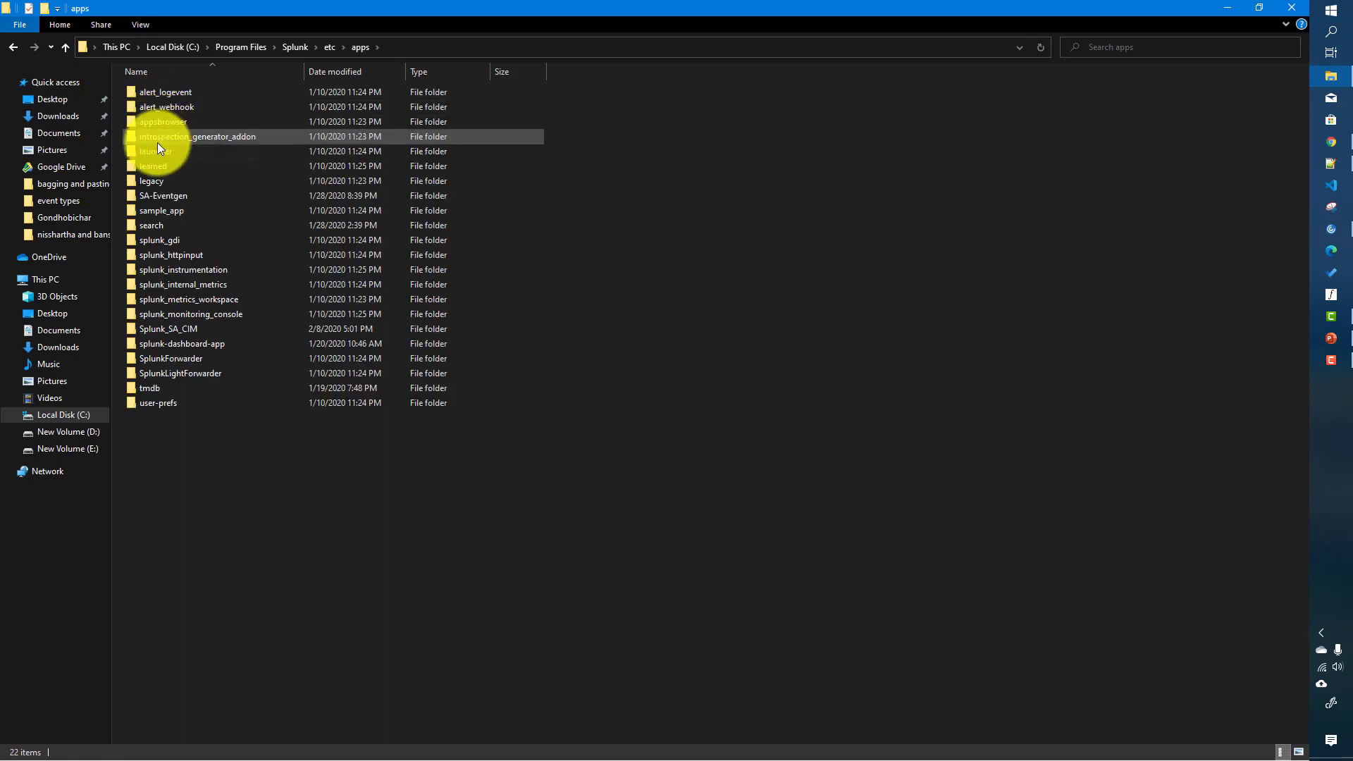
click(150, 229)
double_click(150, 230)
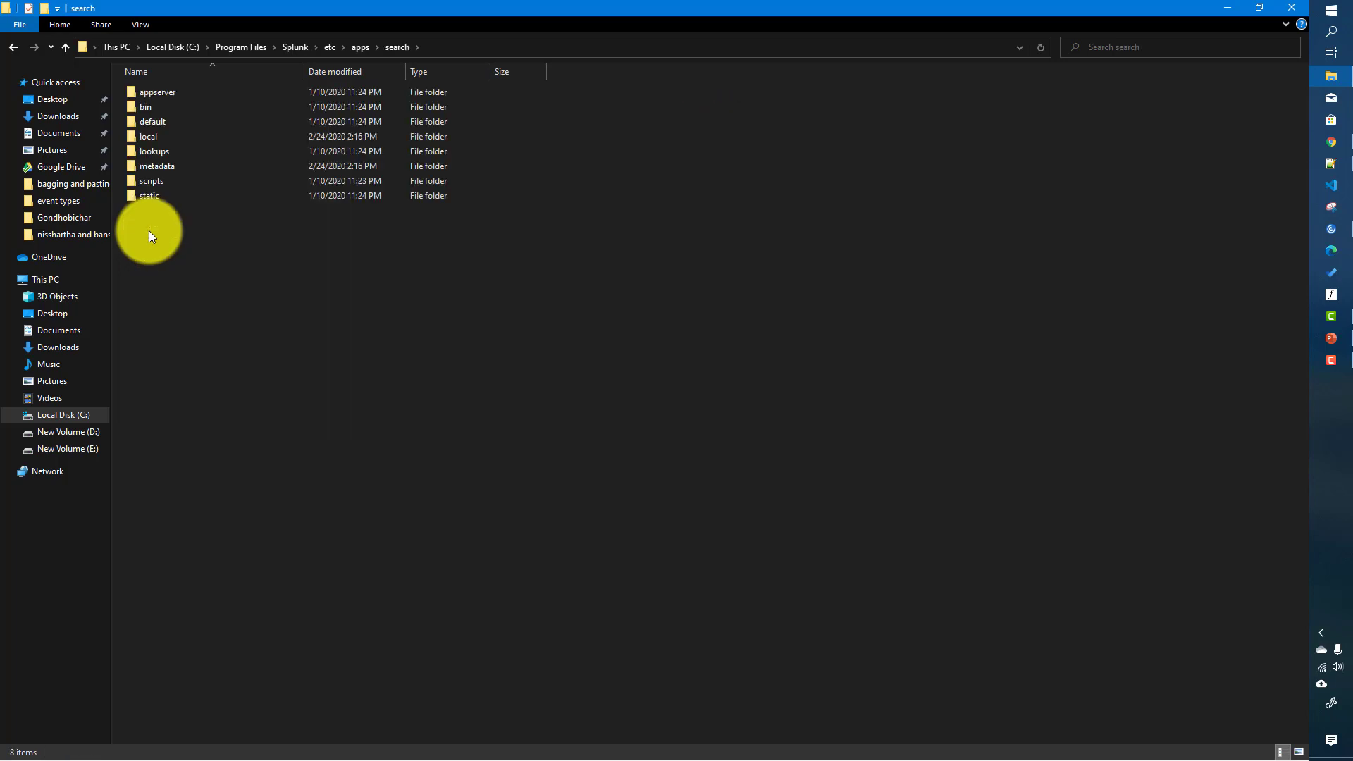
click(149, 136)
double_click(150, 135)
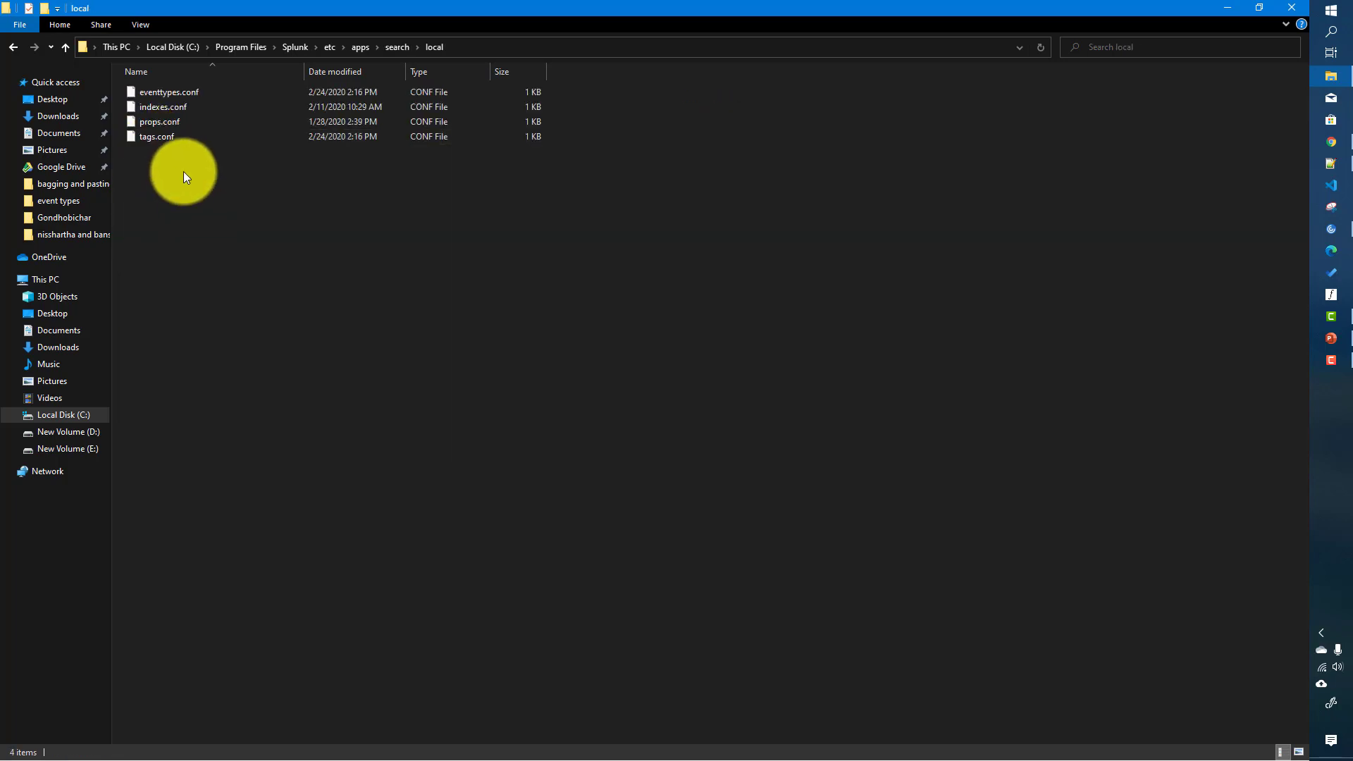
right_click(150, 137)
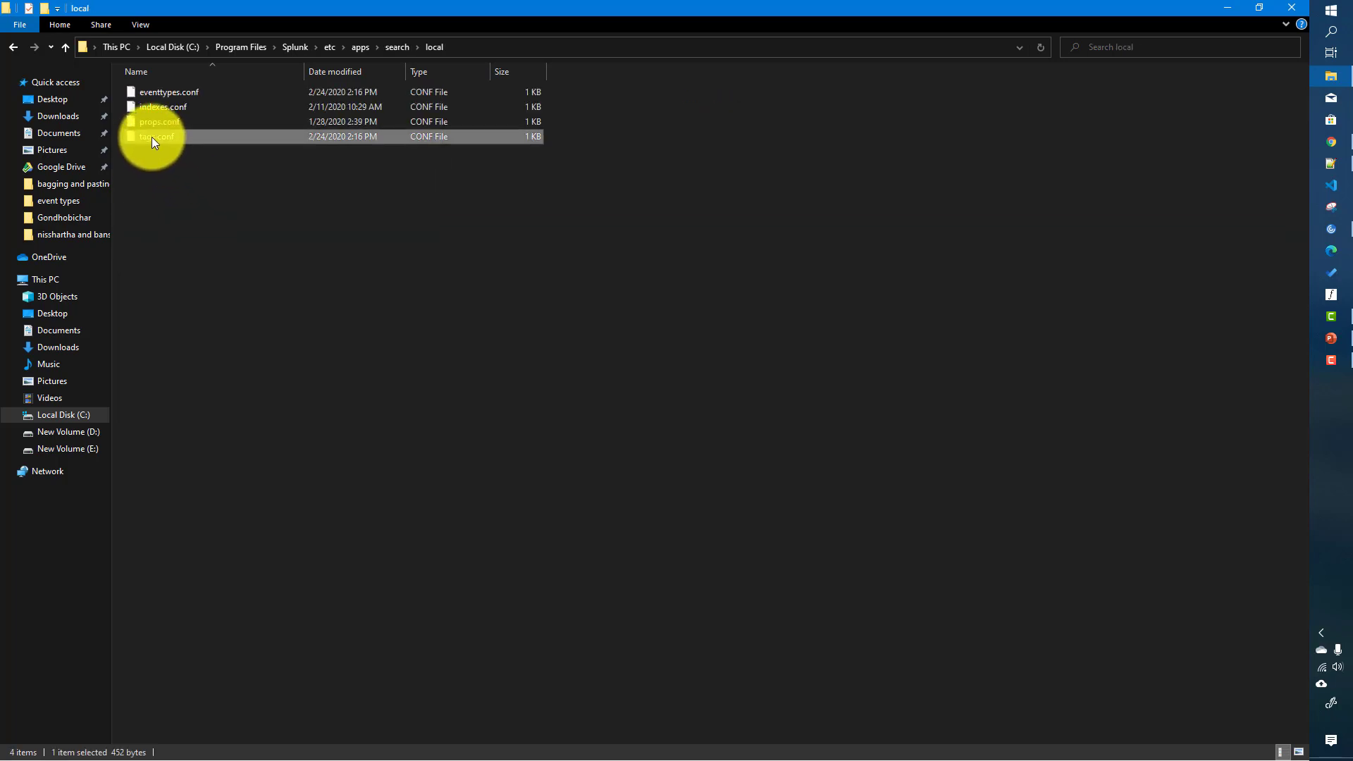
click(197, 224)
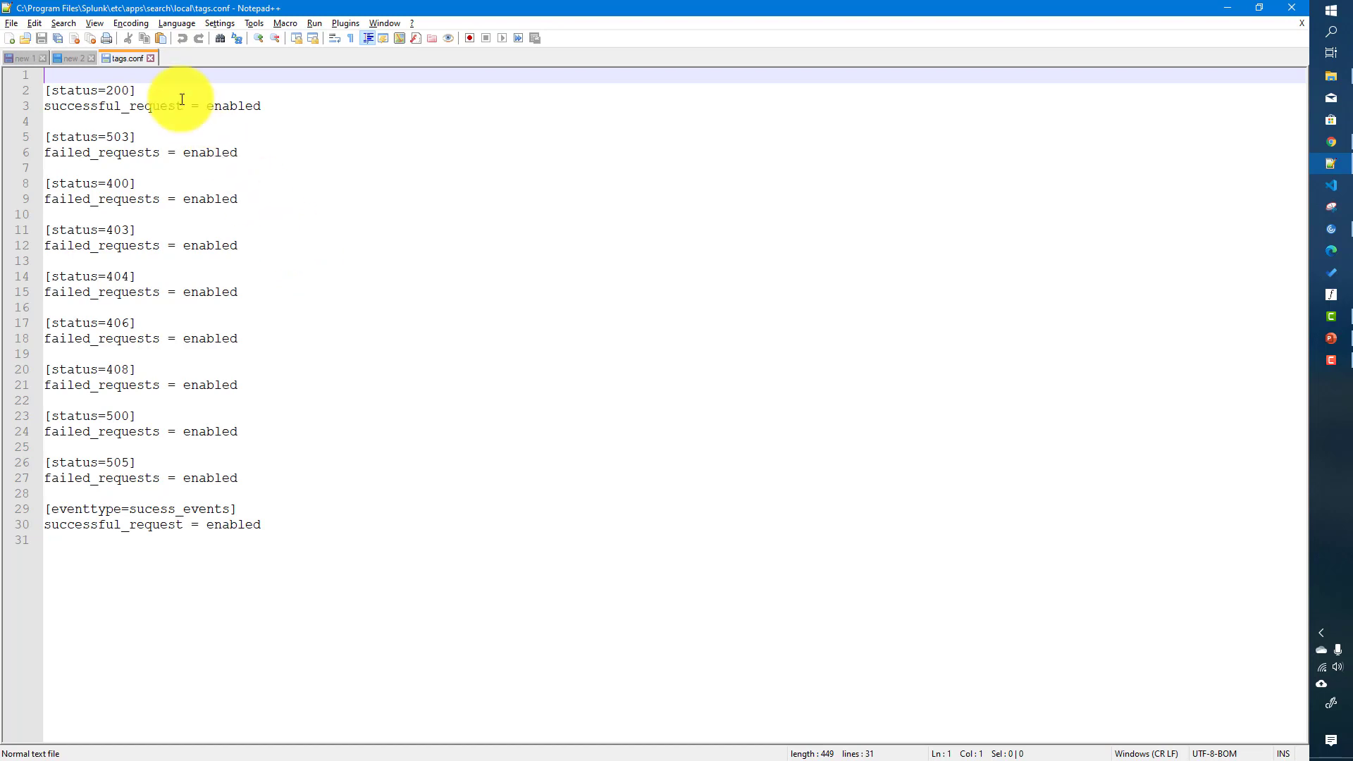
Examine the tags.conf stanzas for status=200, the failed_requests statuses and eventtype=sucess_events, along with the tag names enabled in them
click(129, 90)
drag(129, 90, 53, 91)
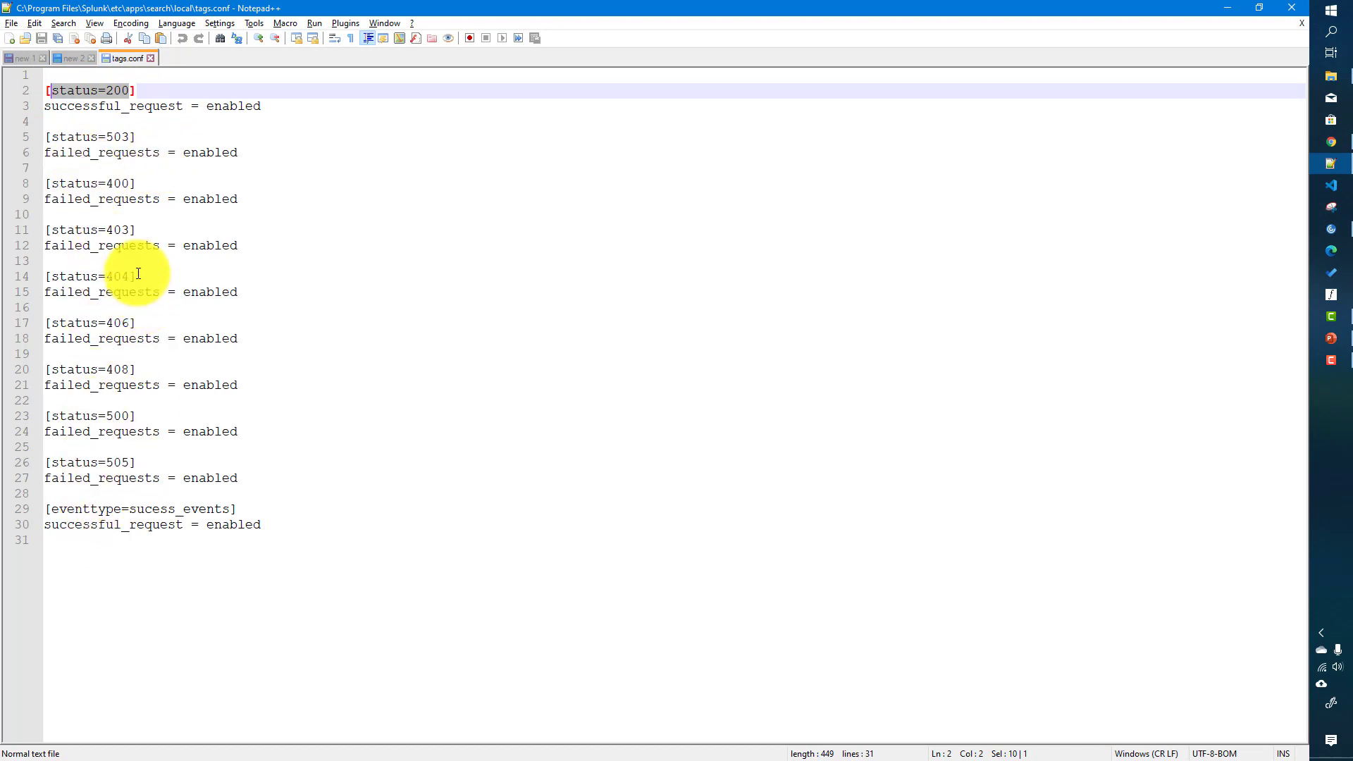
click(112, 152)
double_click(92, 153)
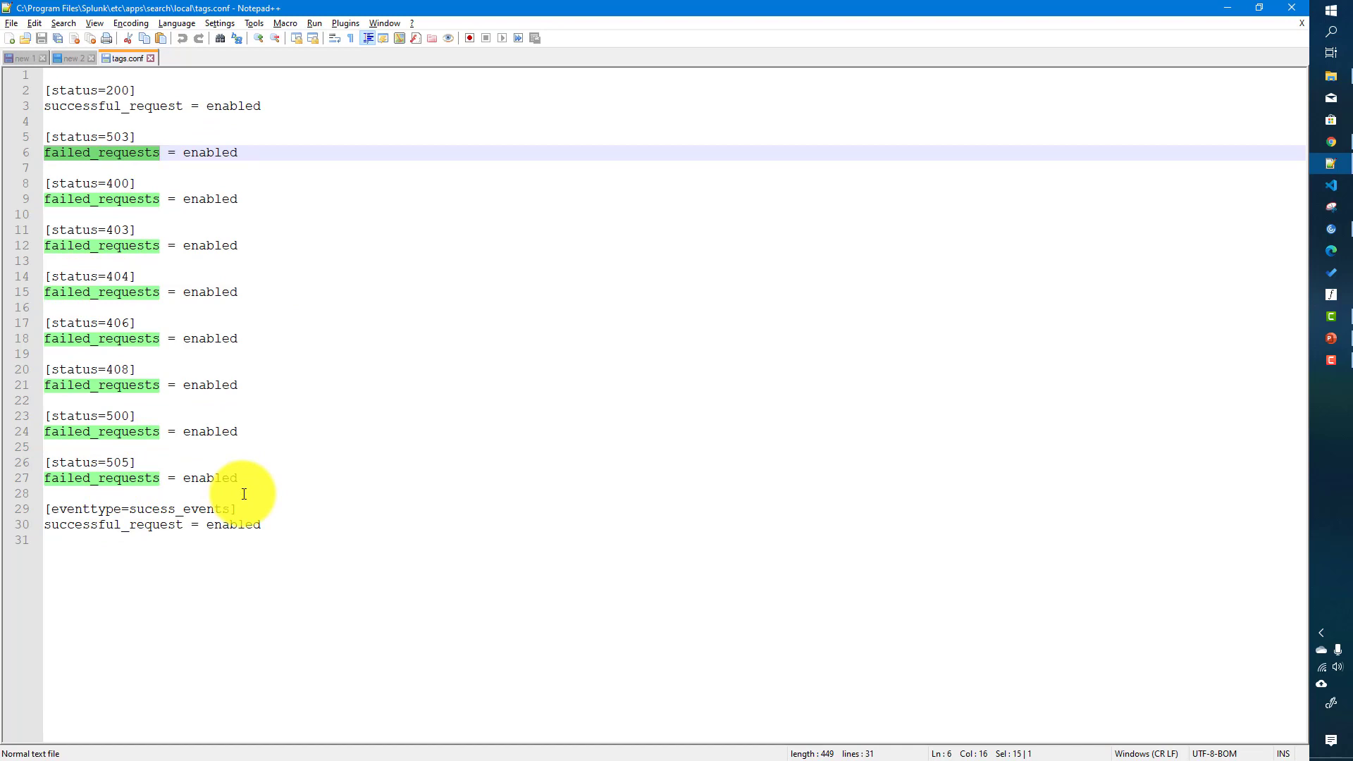
click(53, 512)
drag(54, 513, 231, 510)
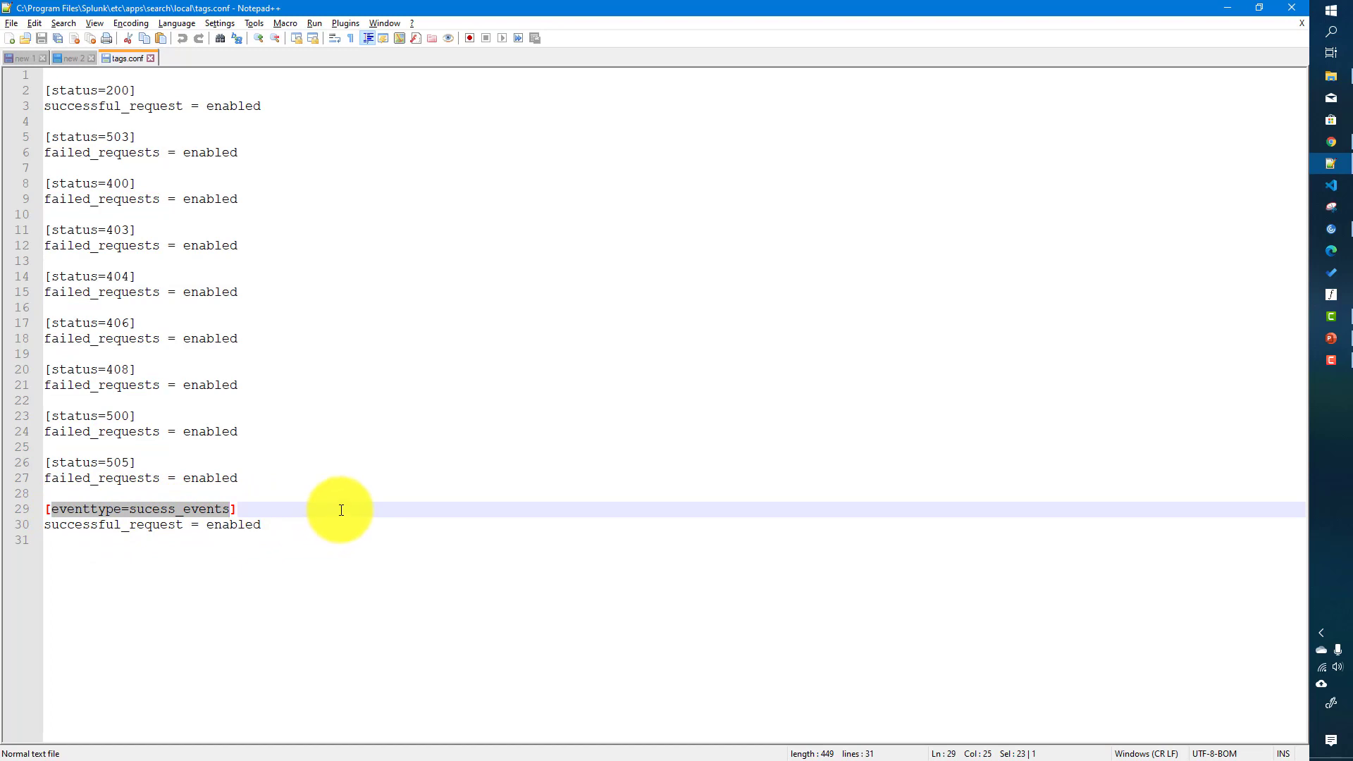
double_click(176, 513)
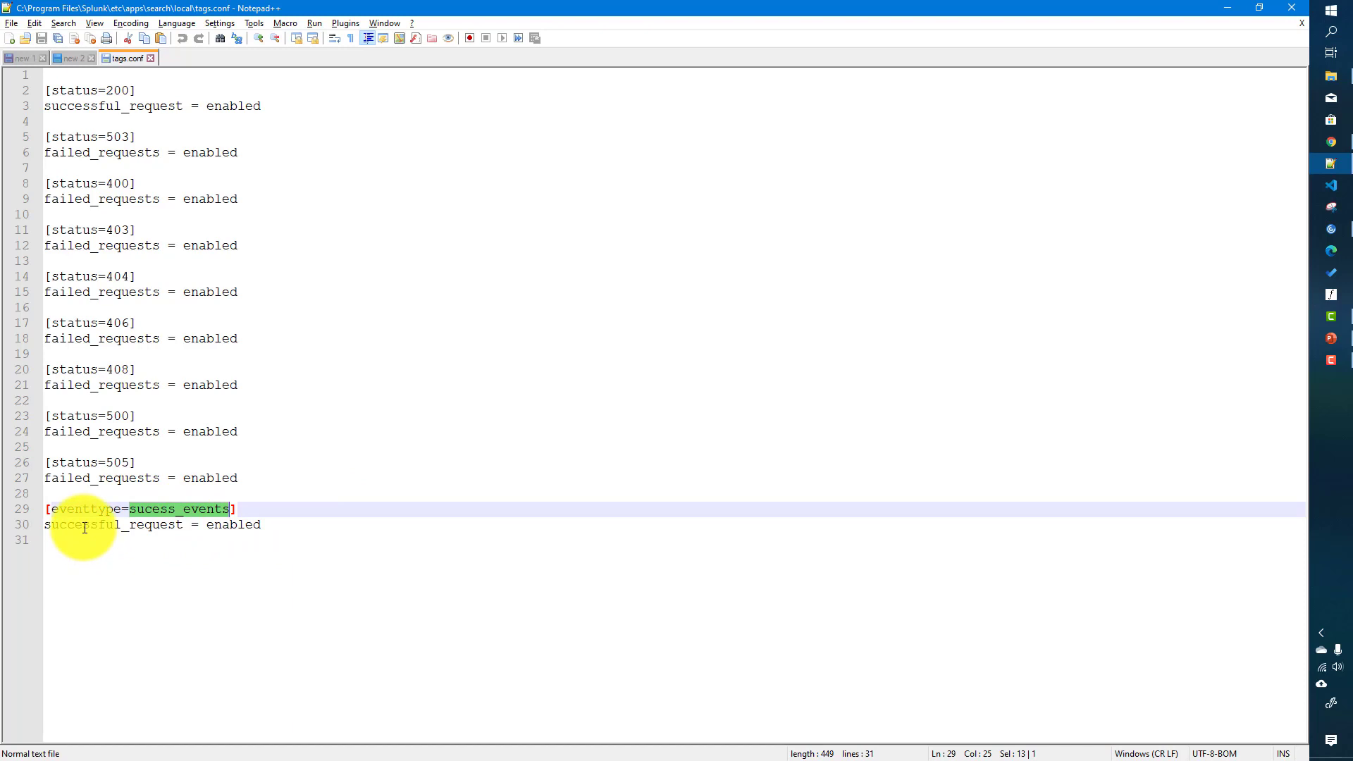
double_click(85, 528)
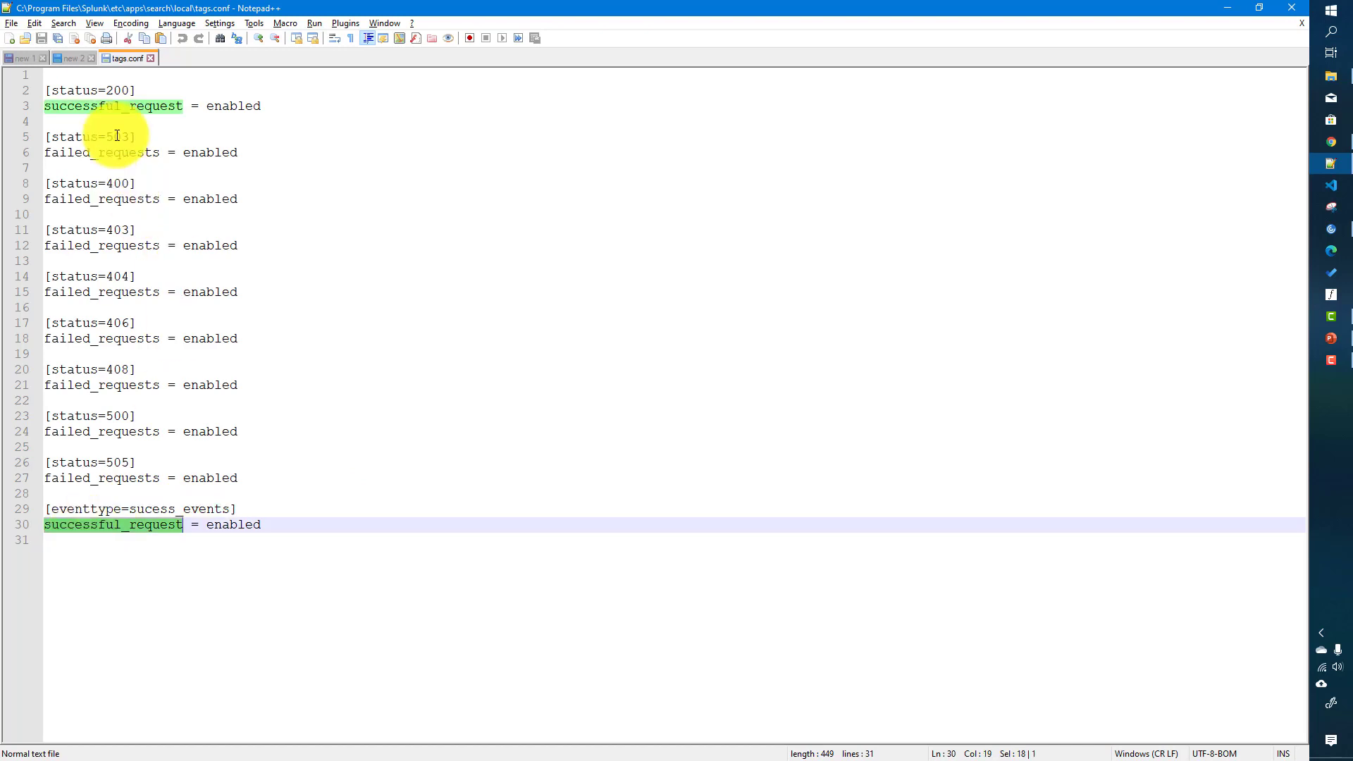
double_click(118, 91)
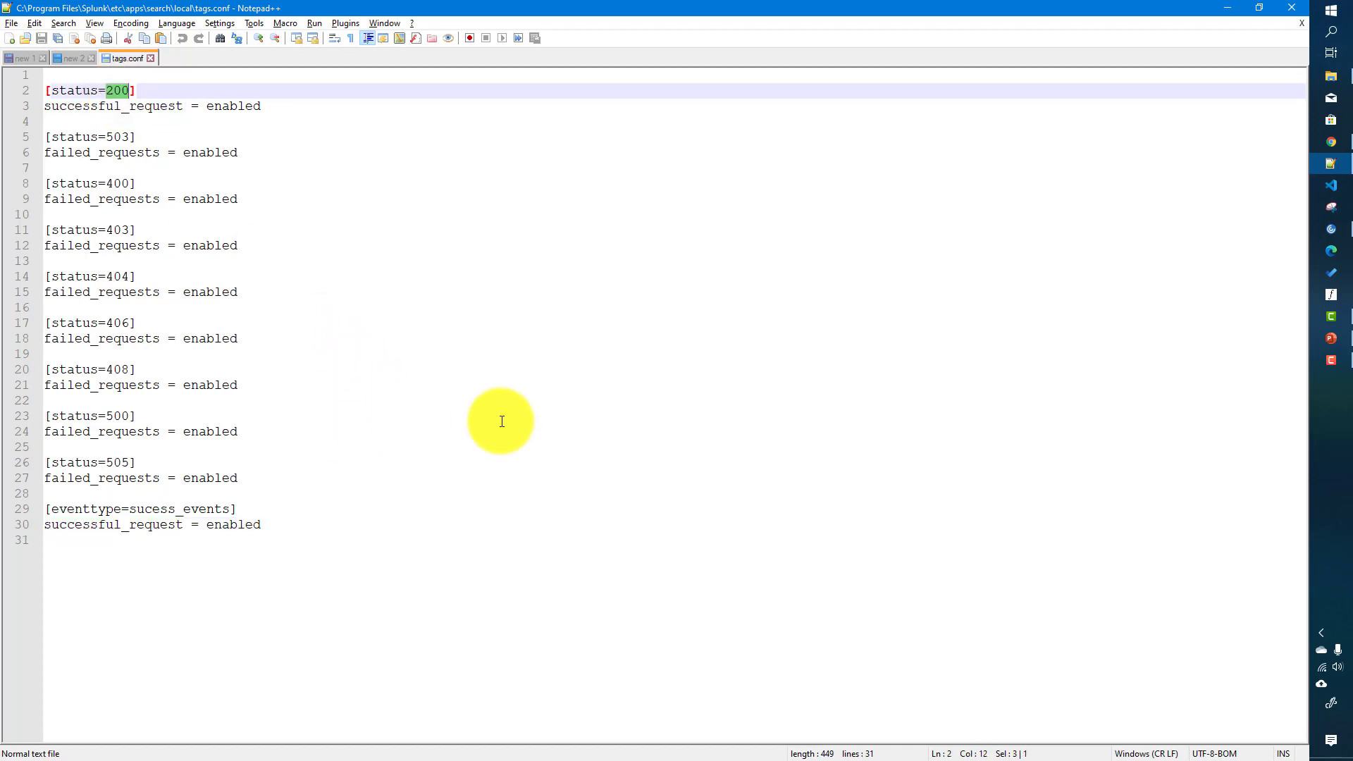
Switch to the Splunk search page in Chrome, add the line "| tags status" to the access_combined_wcookie search, and run it
click(1331, 143)
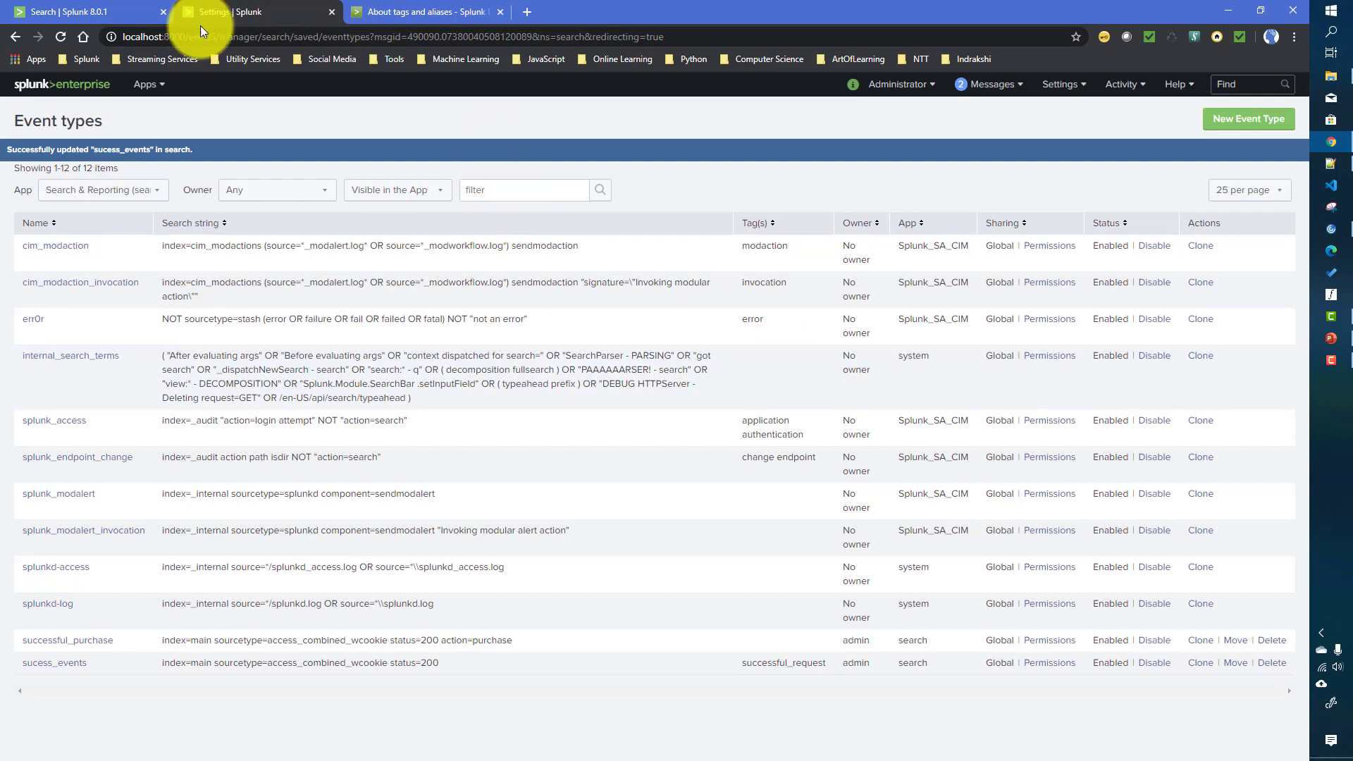
click(70, 13)
key(F5)
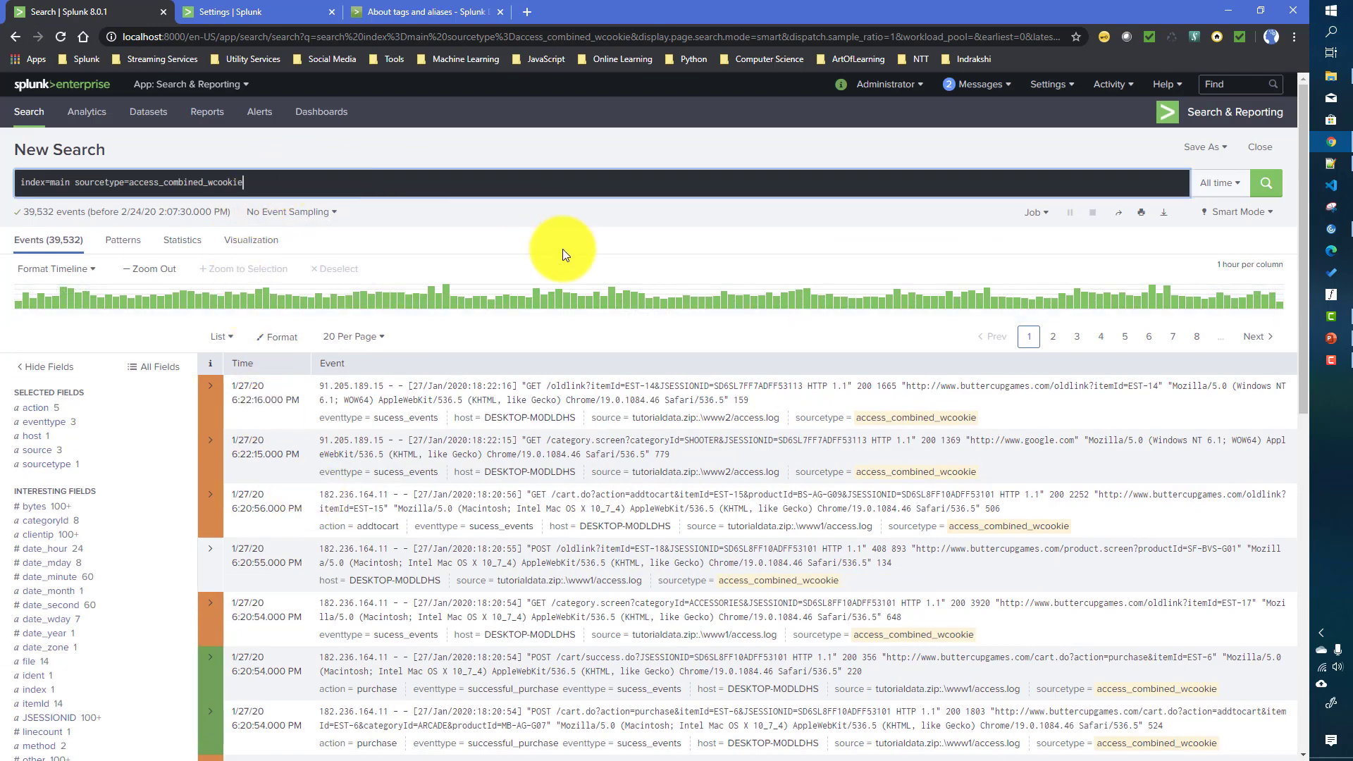
key(shift+Return)
text(| ta)
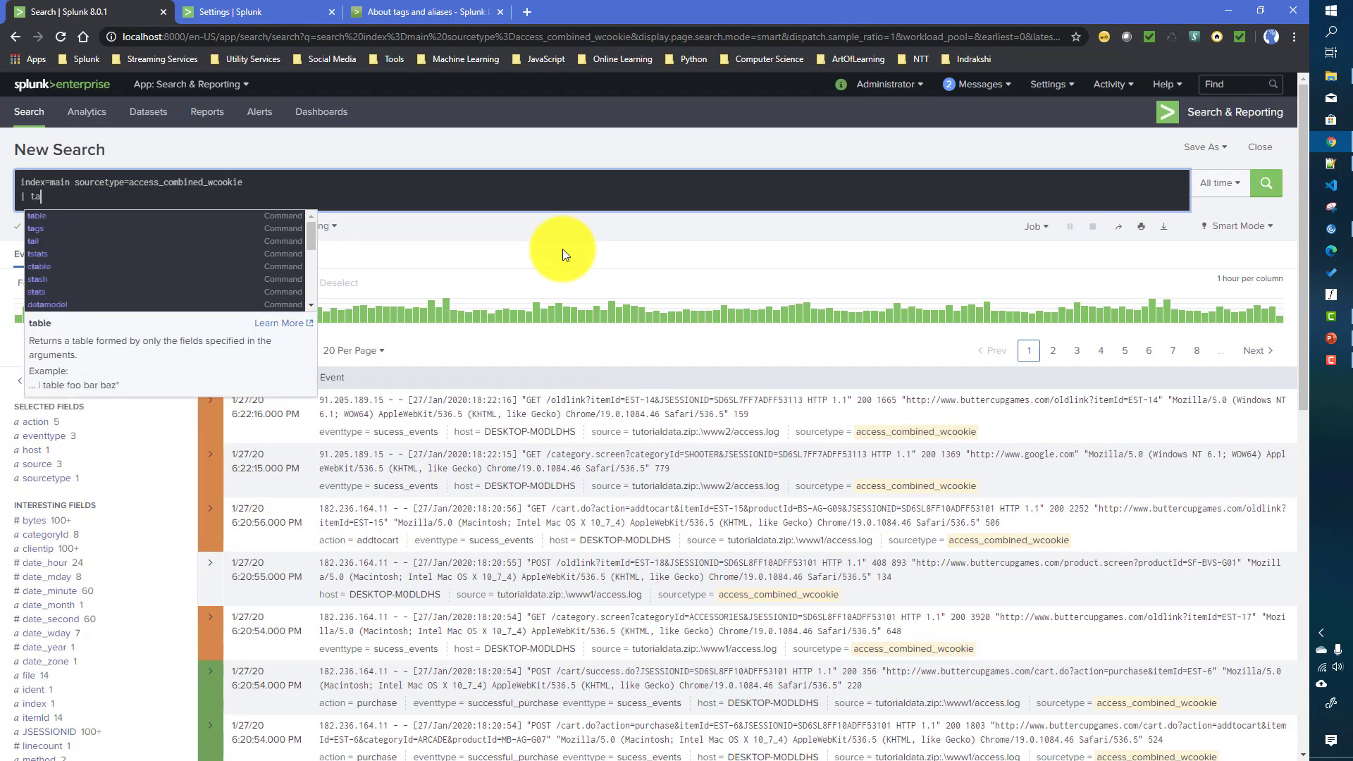
text(gs )
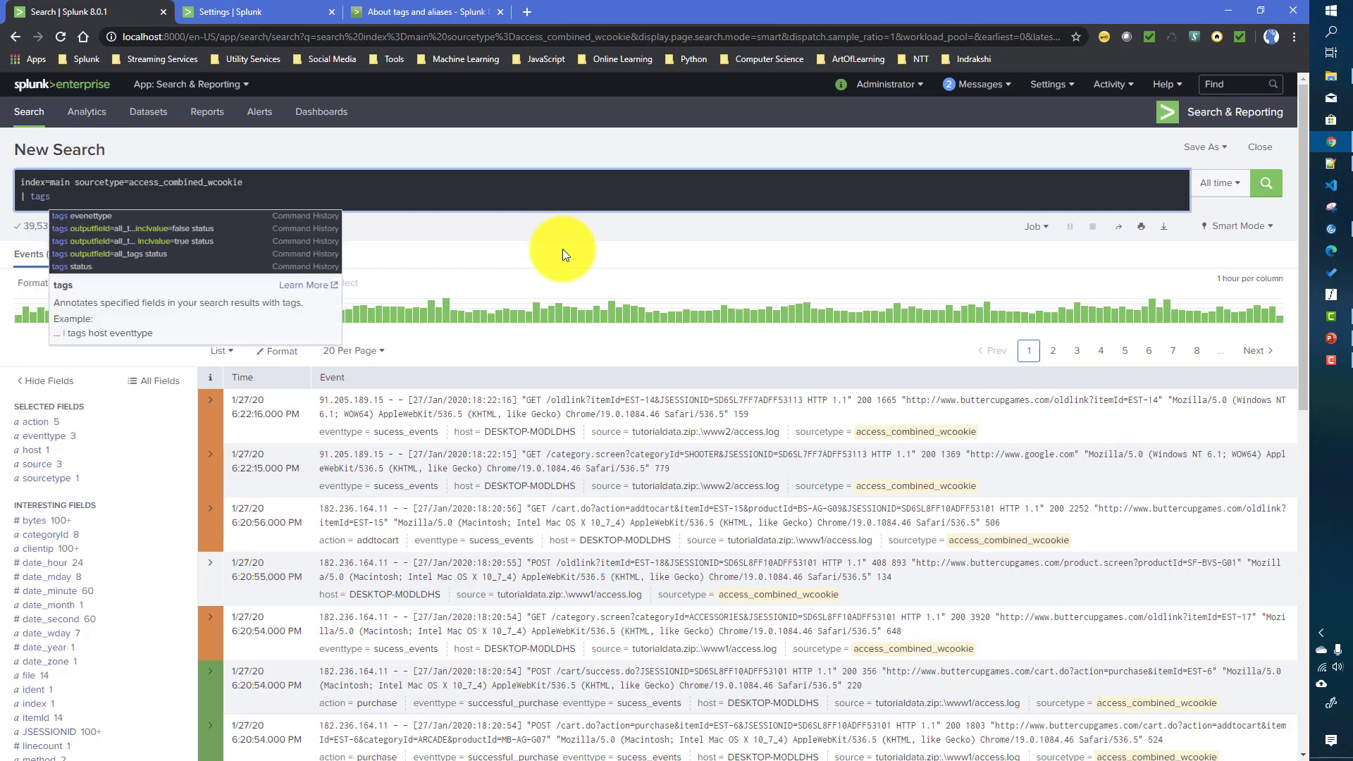
text(status)
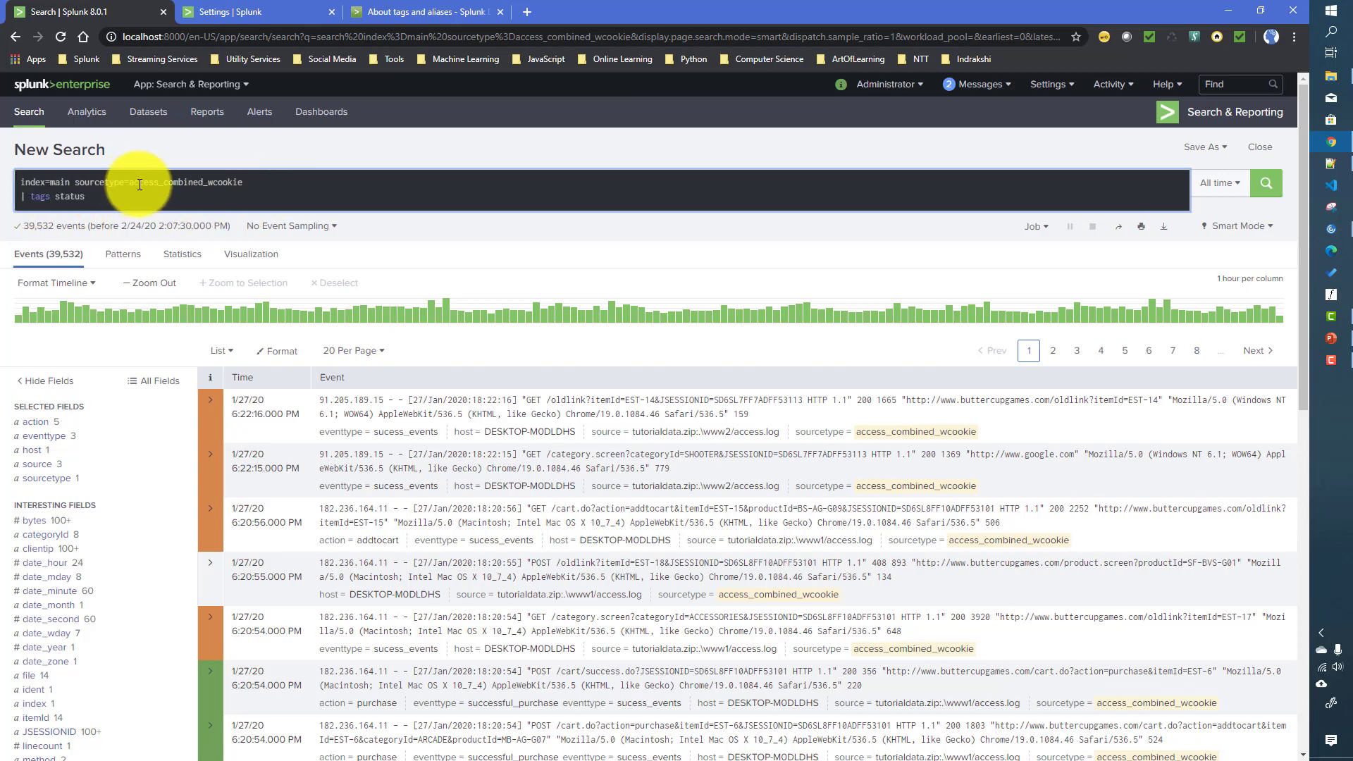
key(BackSpace)
key(Return)
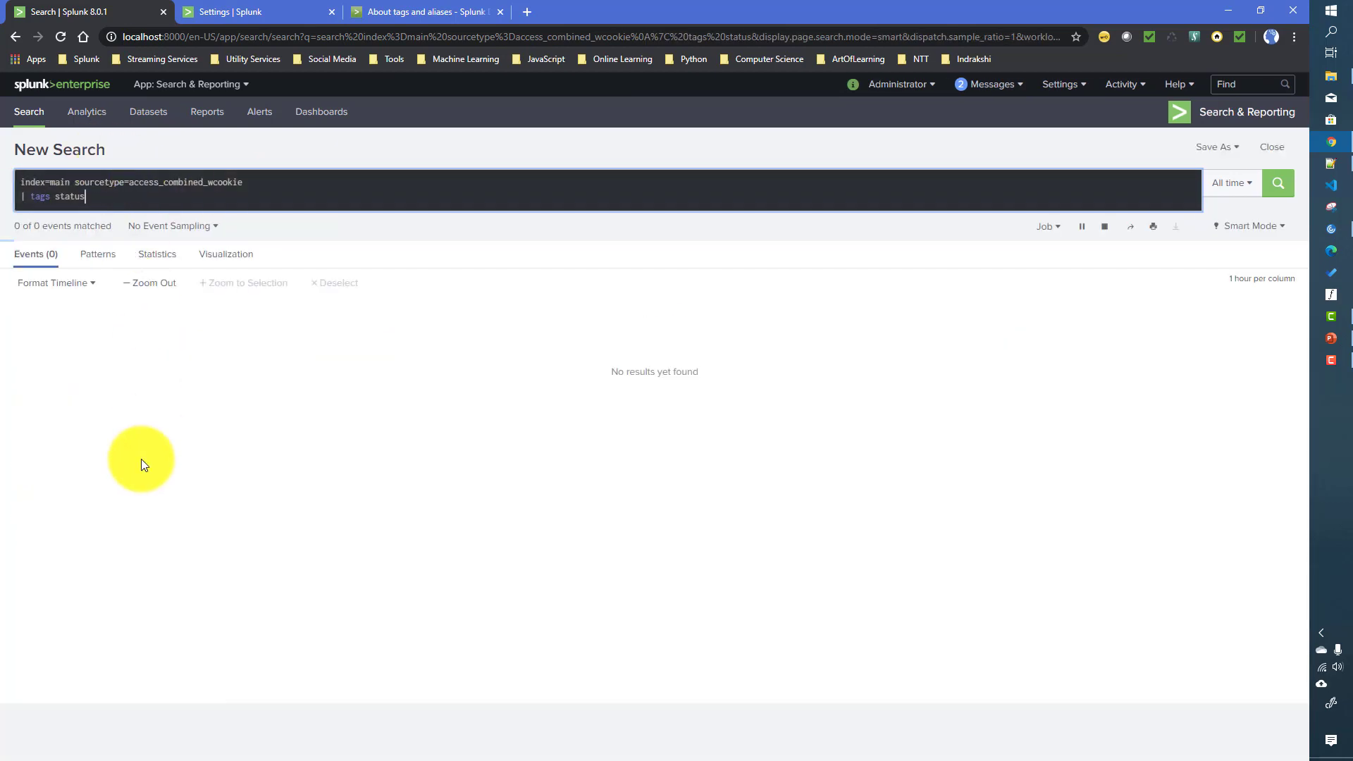
Examine the values of the tag::status and tag::eventtype fields in the search results
scroll(111, 525, down, 7)
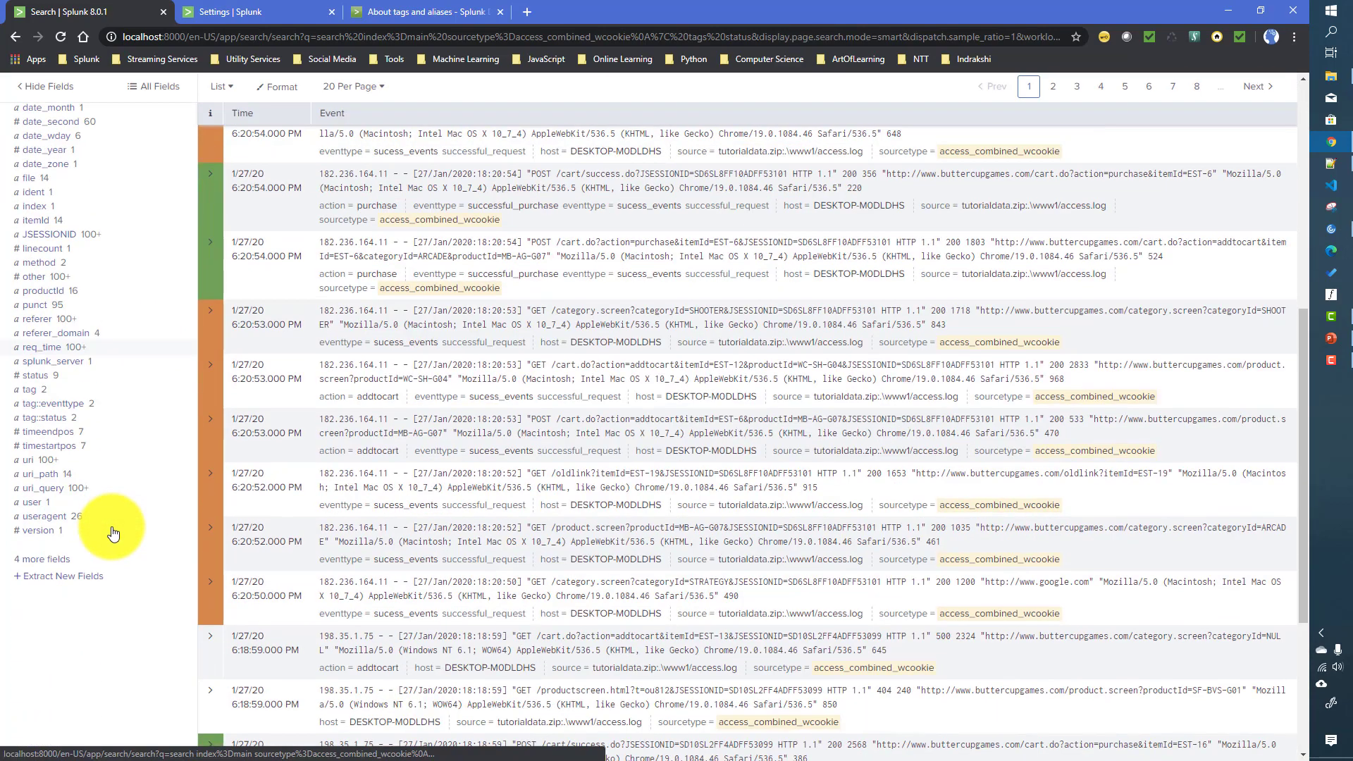
click(34, 418)
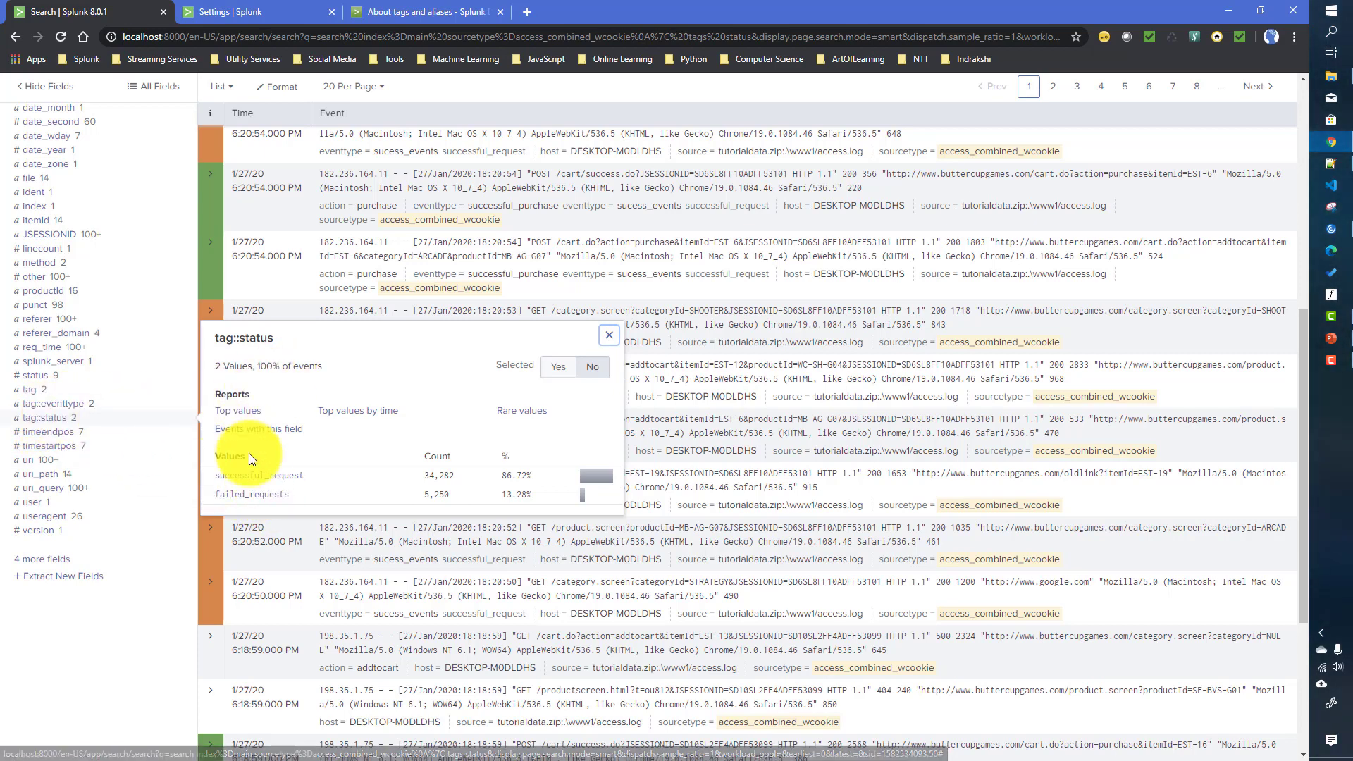
click(41, 409)
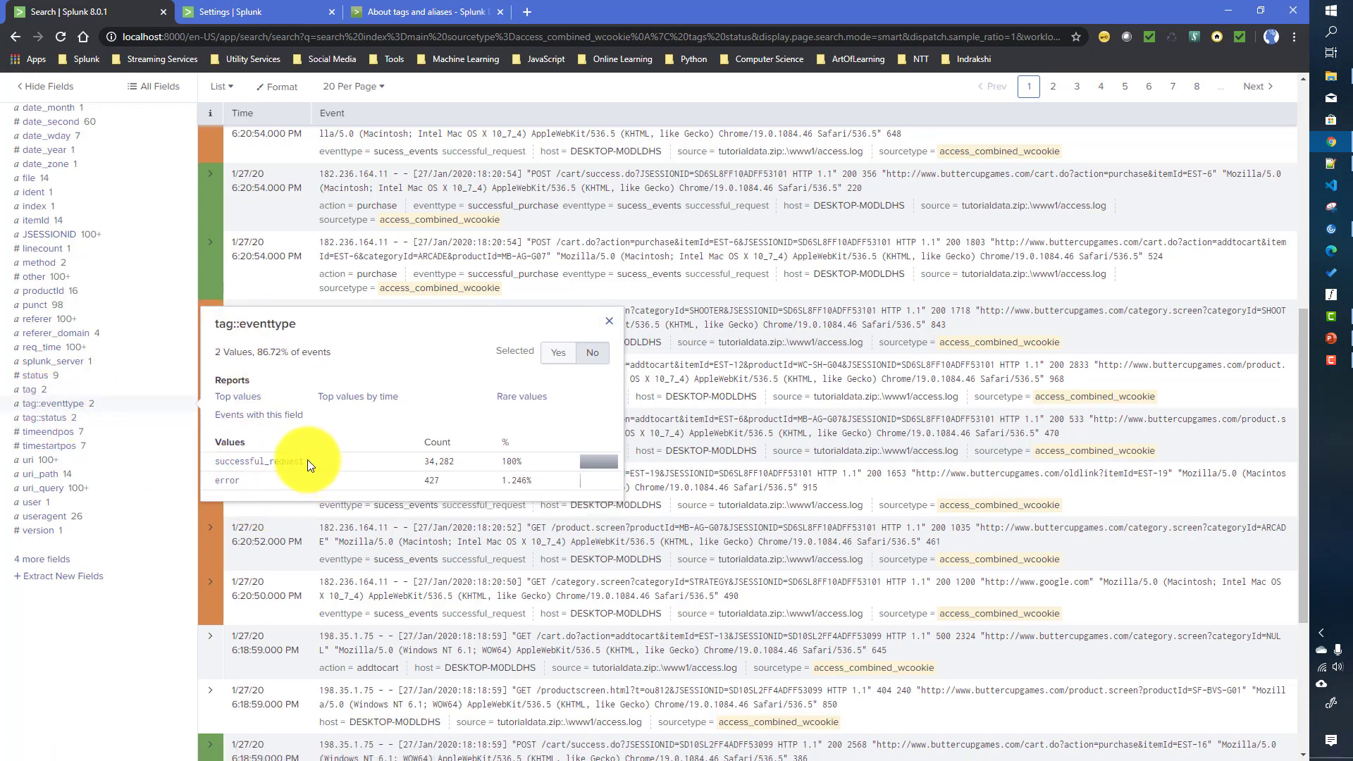
drag(308, 459, 218, 460)
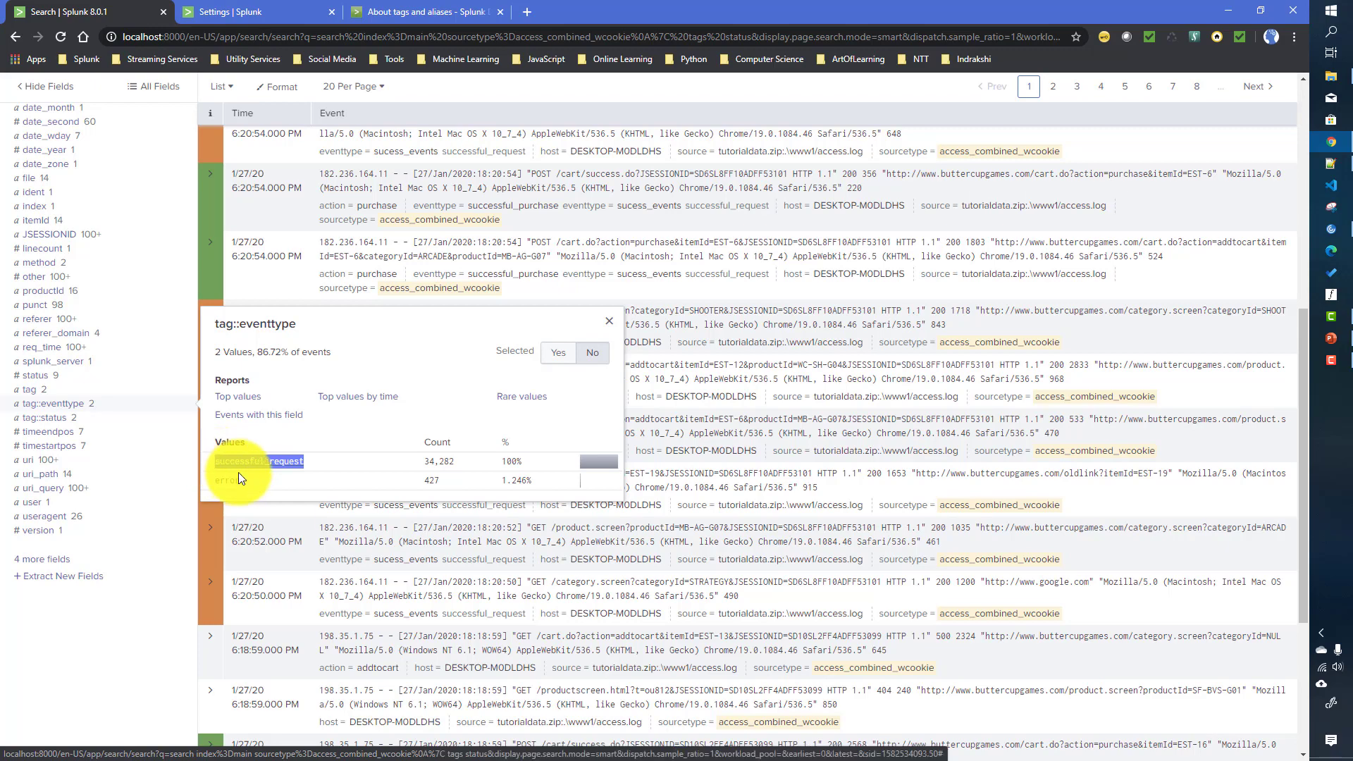
Add outputfield=all_tags before status in the tags command, run the search, and check the values of the all_tags field
scroll(332, 553, up, 7)
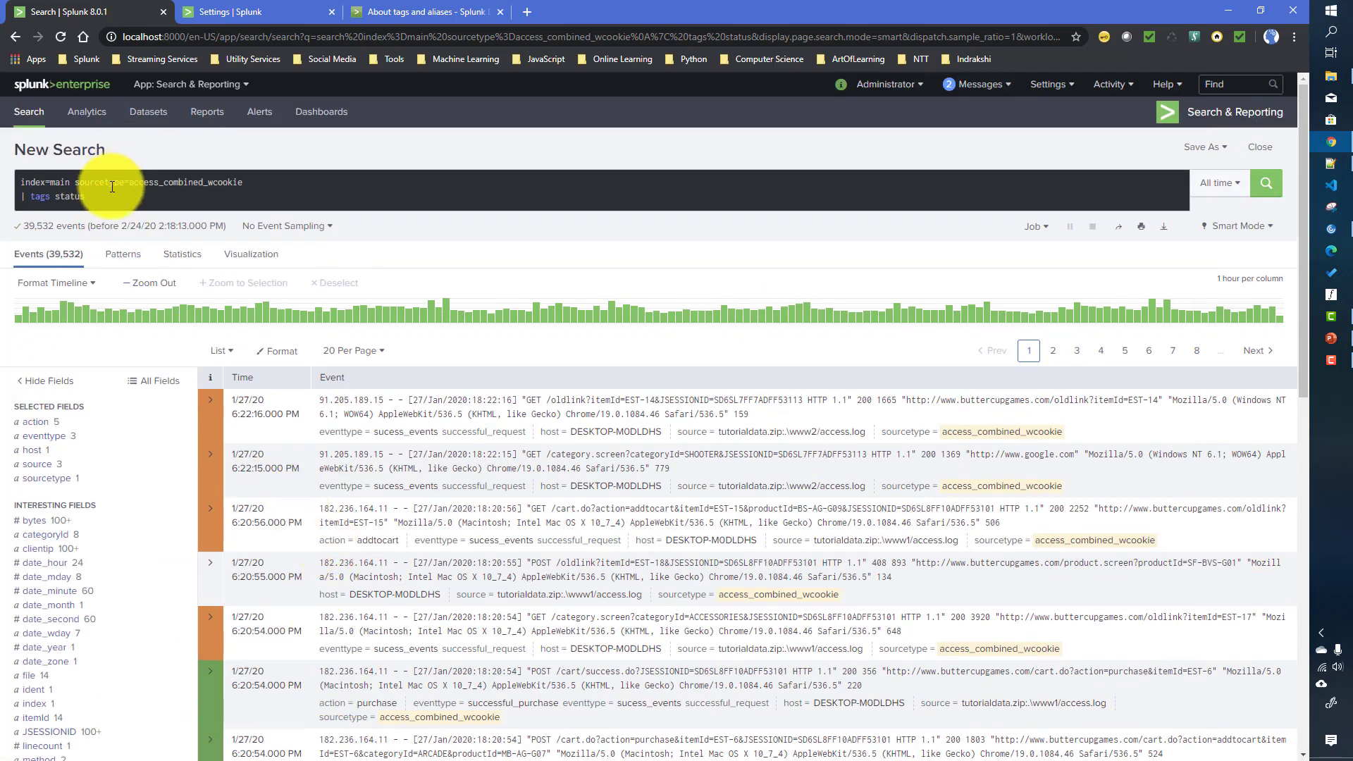
click(54, 197)
text(| )
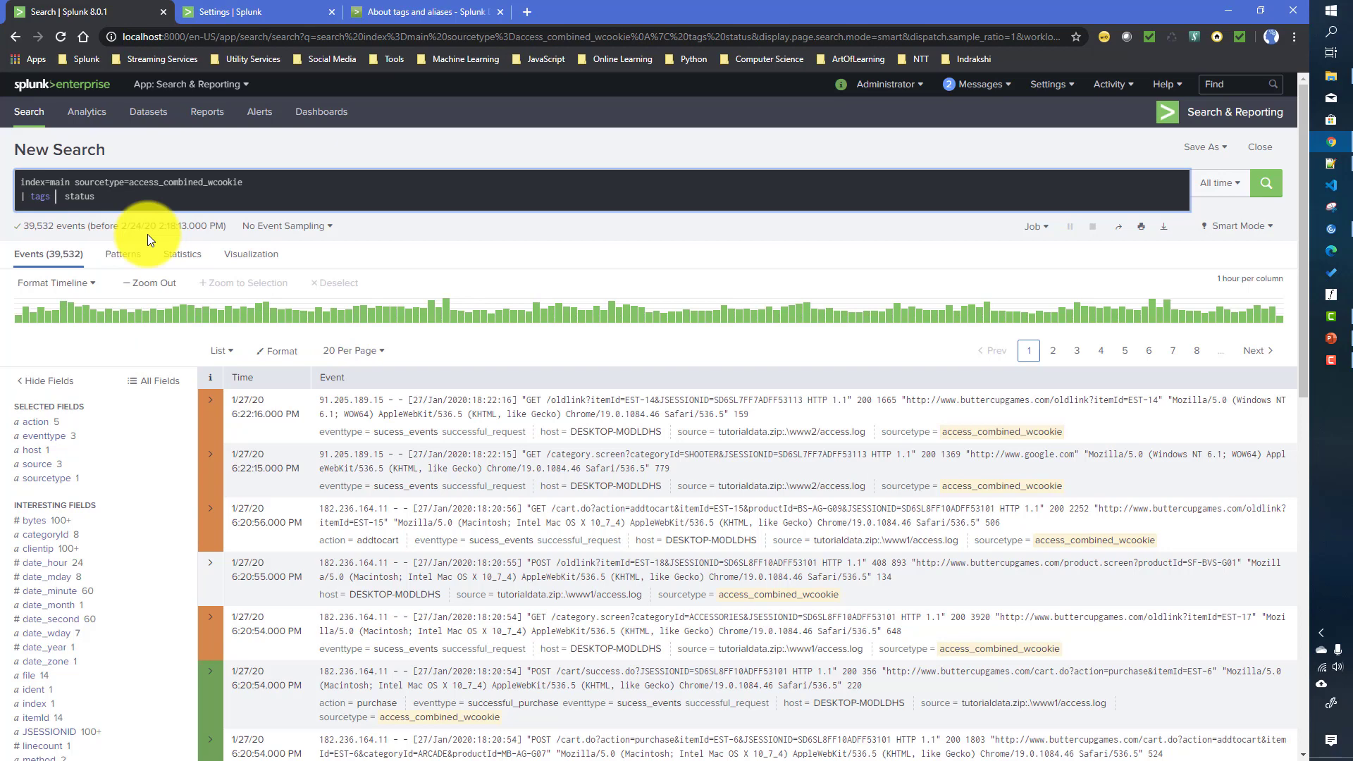
text(ou)
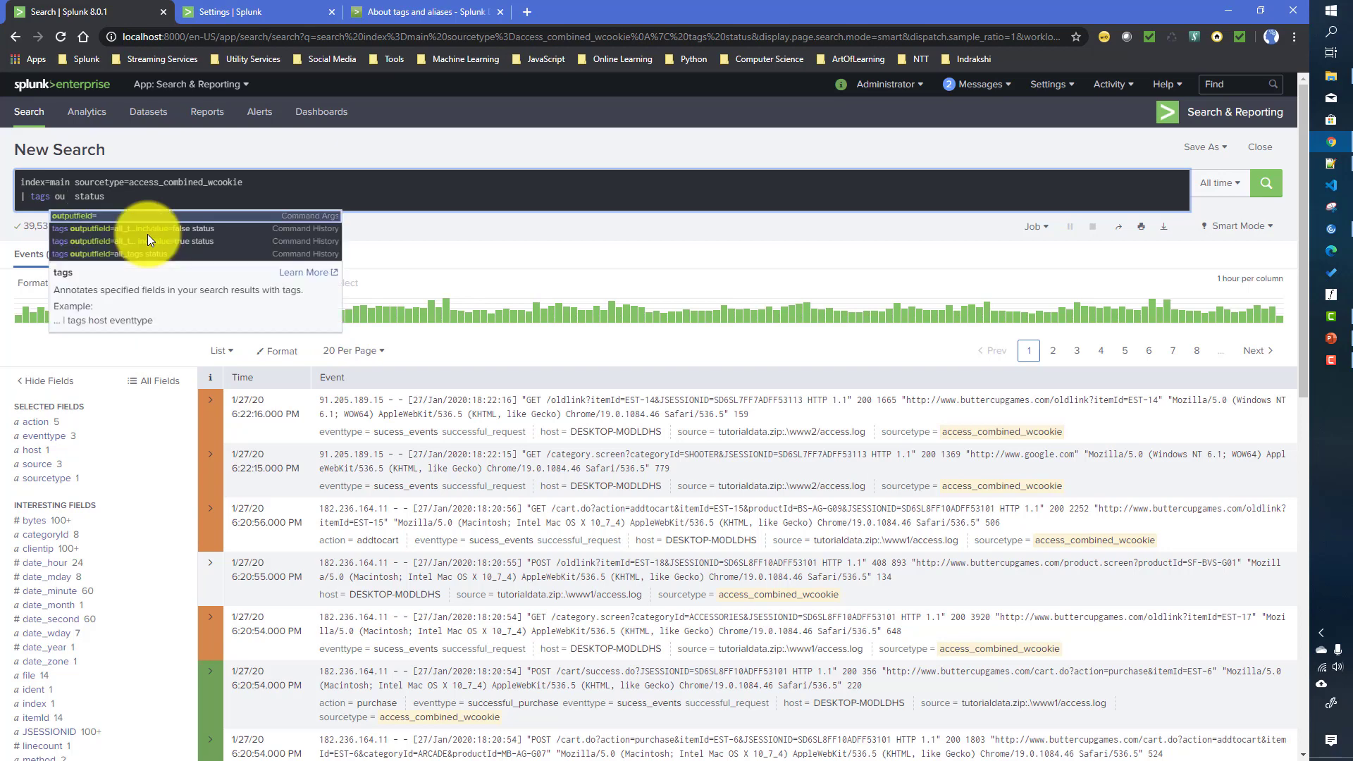
key(Tab)
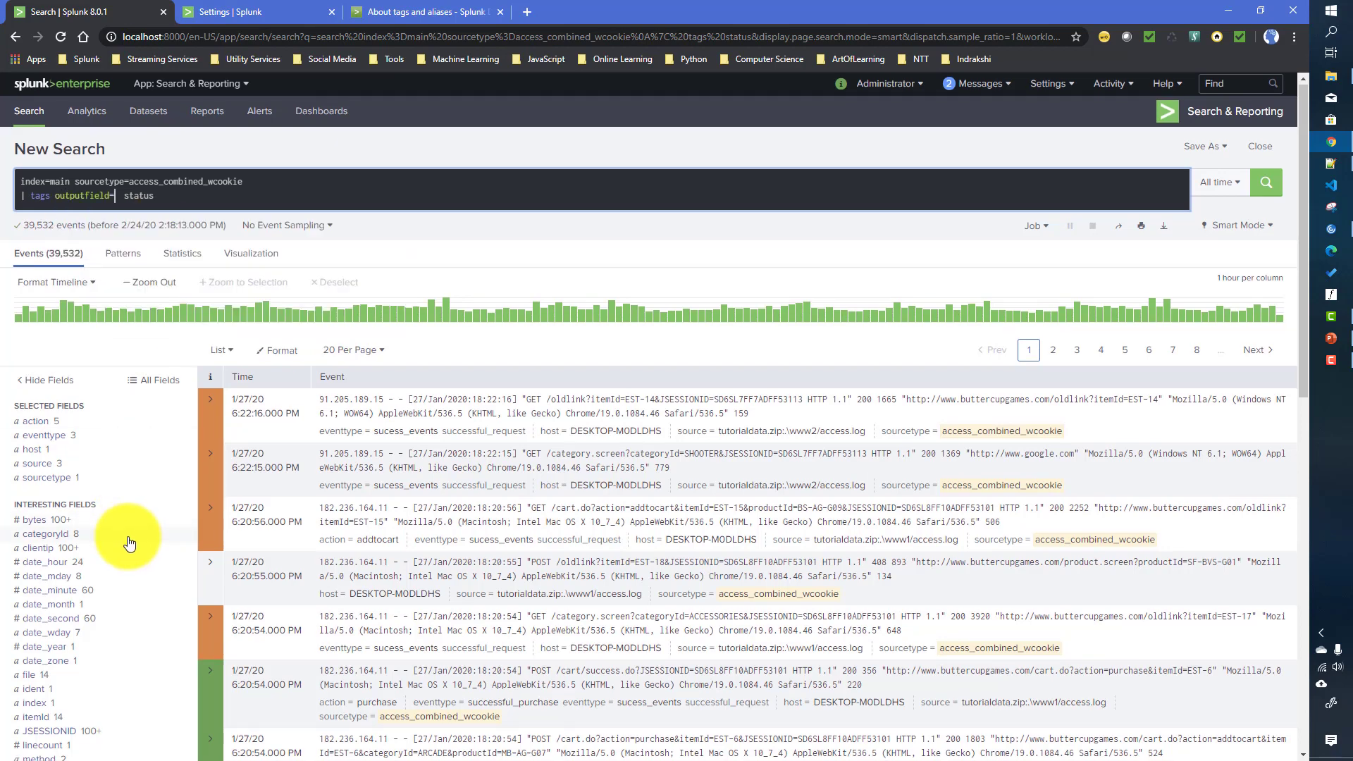
scroll(123, 600, down, 4)
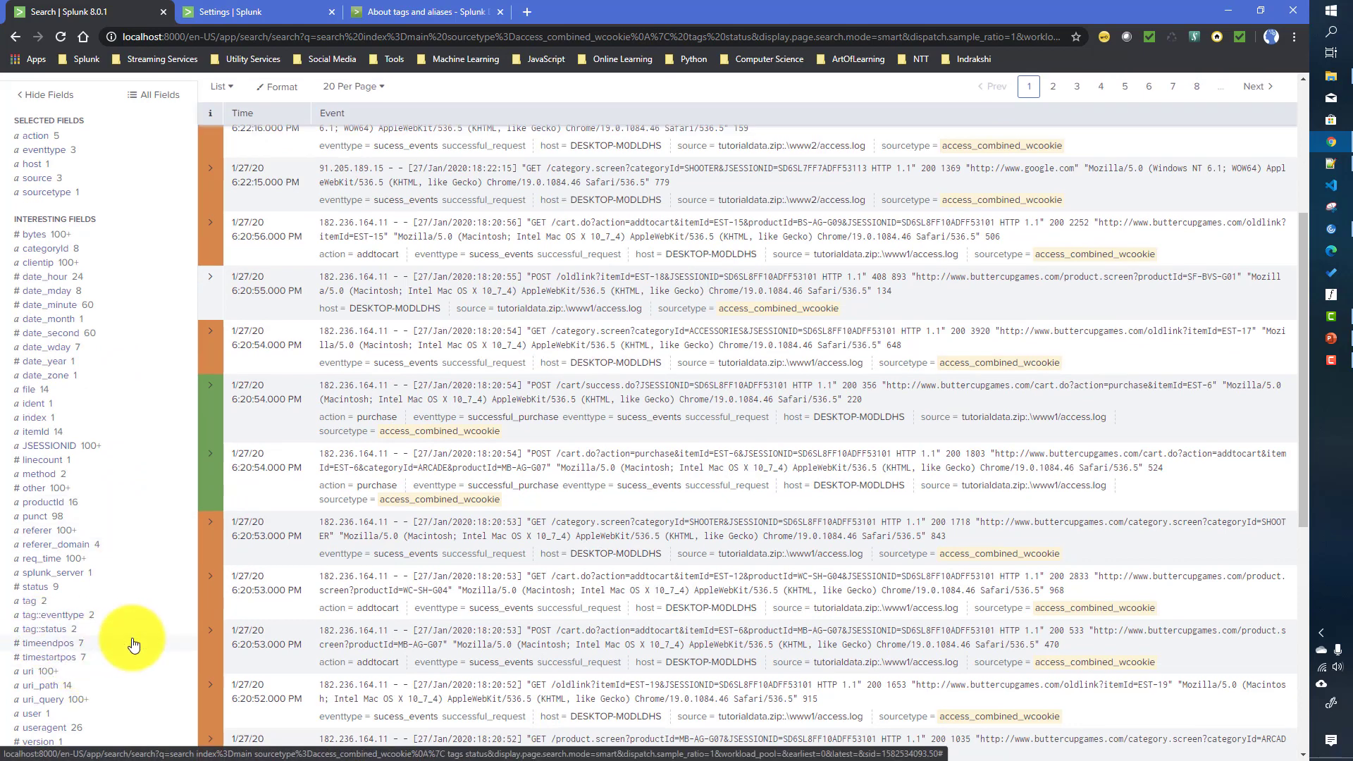
scroll(132, 638, up, 4)
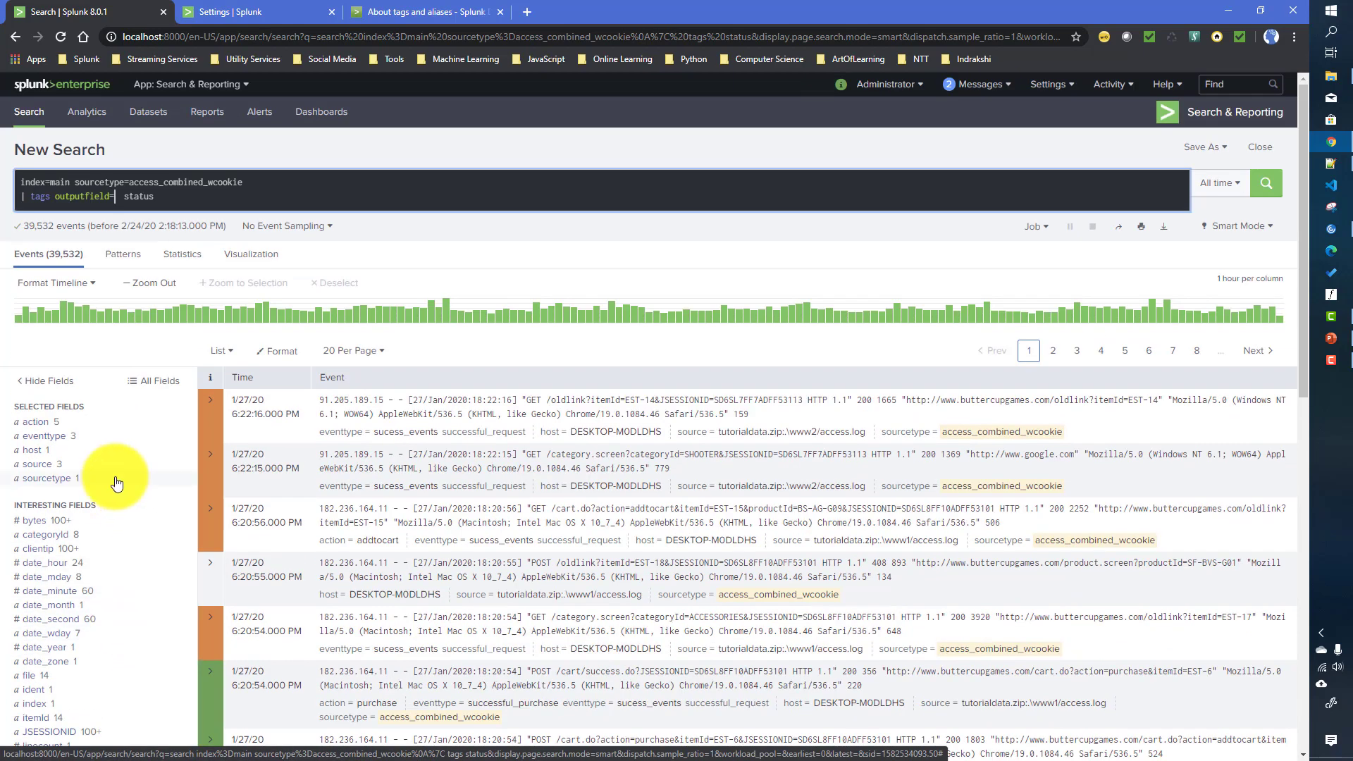
text(all_tags)
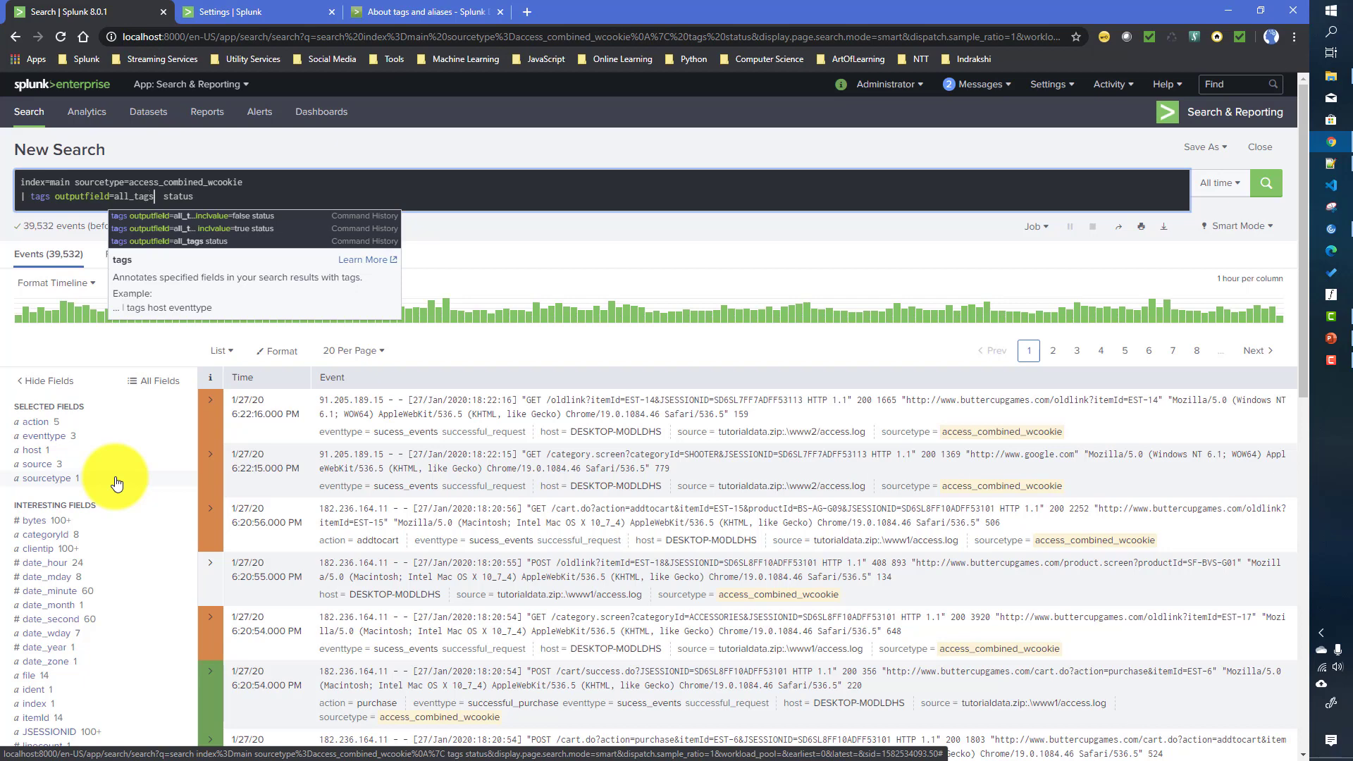
click(197, 198)
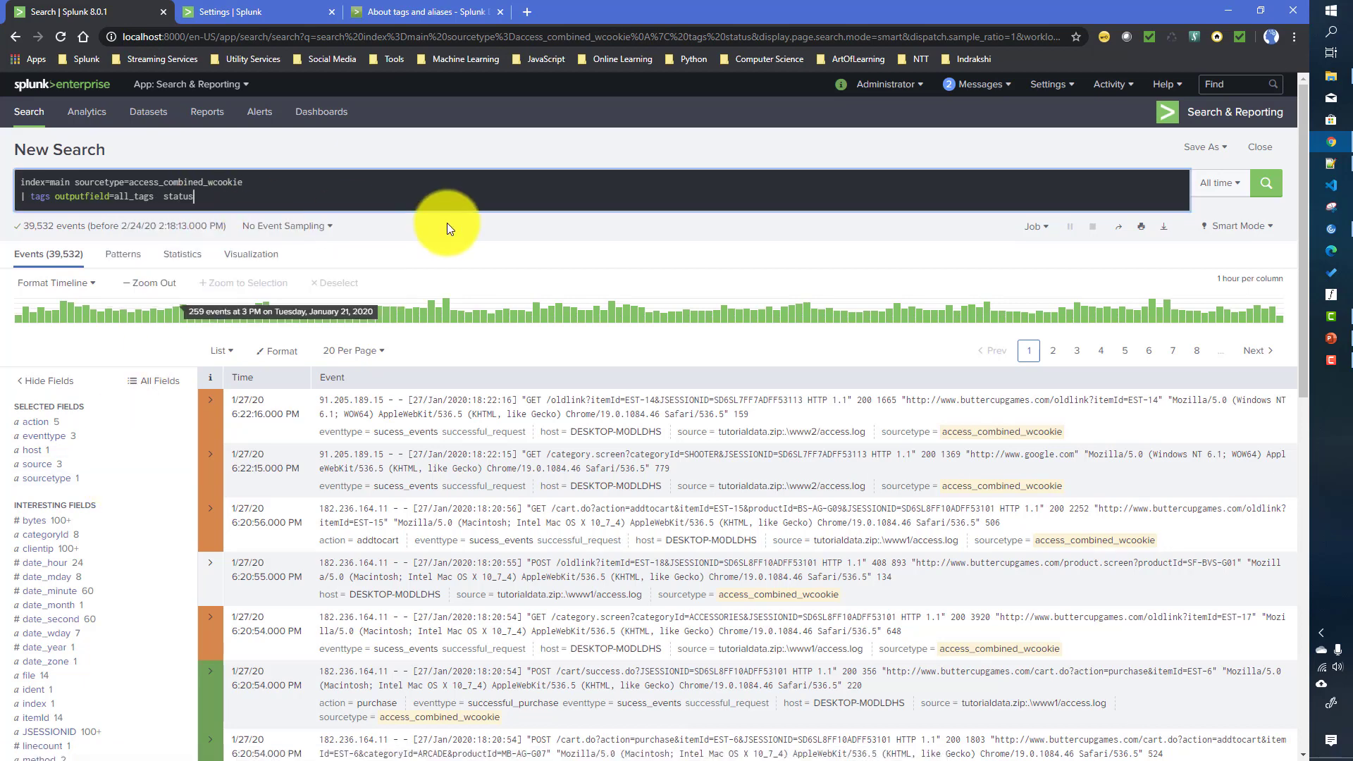
key(Return)
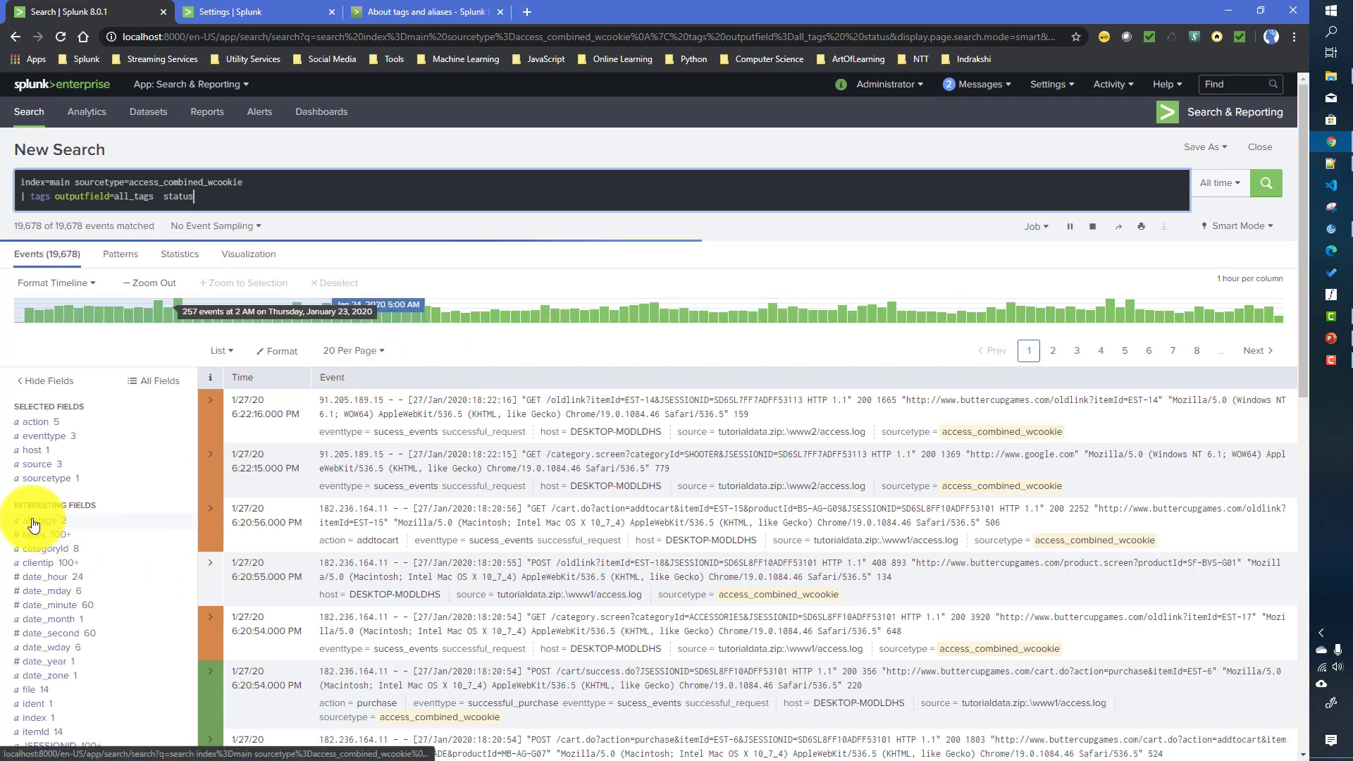
click(36, 523)
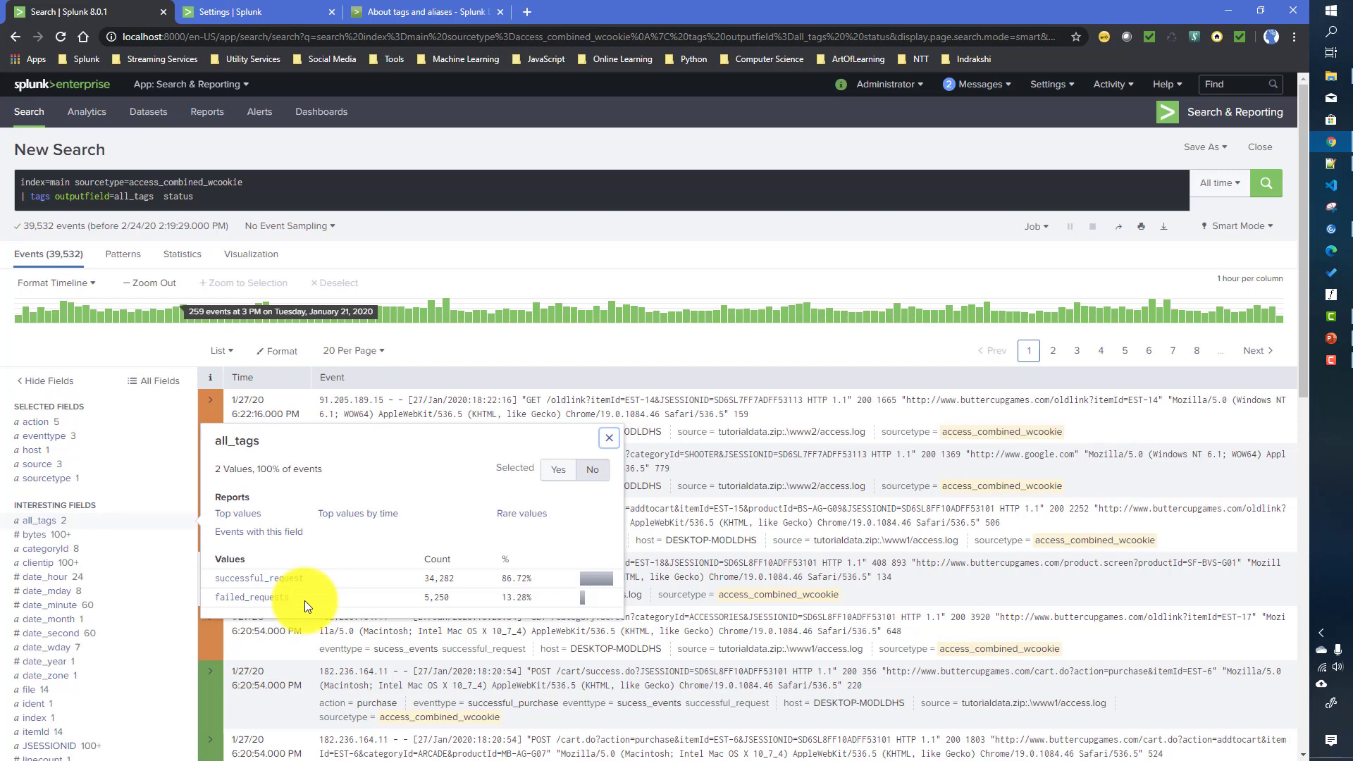
Add inclname=true after outputfield=all_tags in the tags command, rerun the search, and check the all_tags values
click(154, 196)
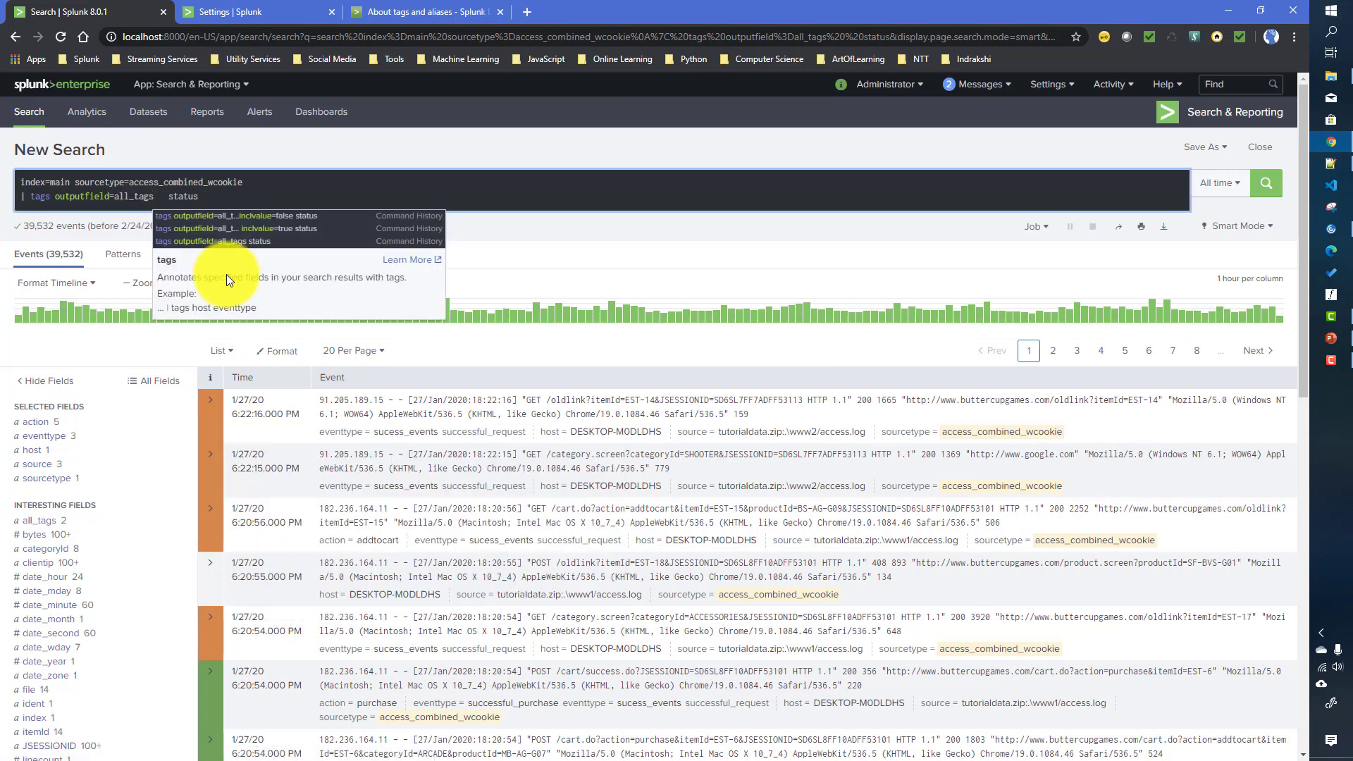
text(i)
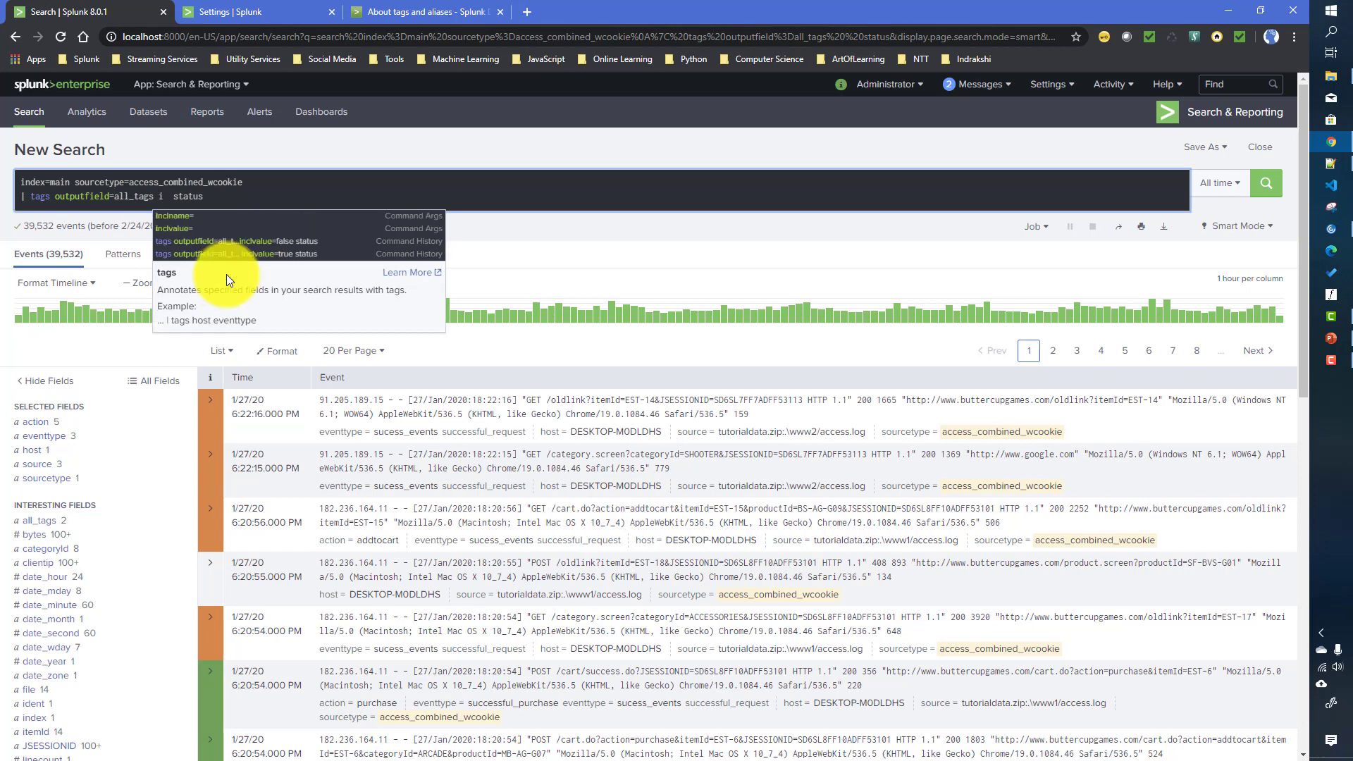
key(Down)
key(Return)
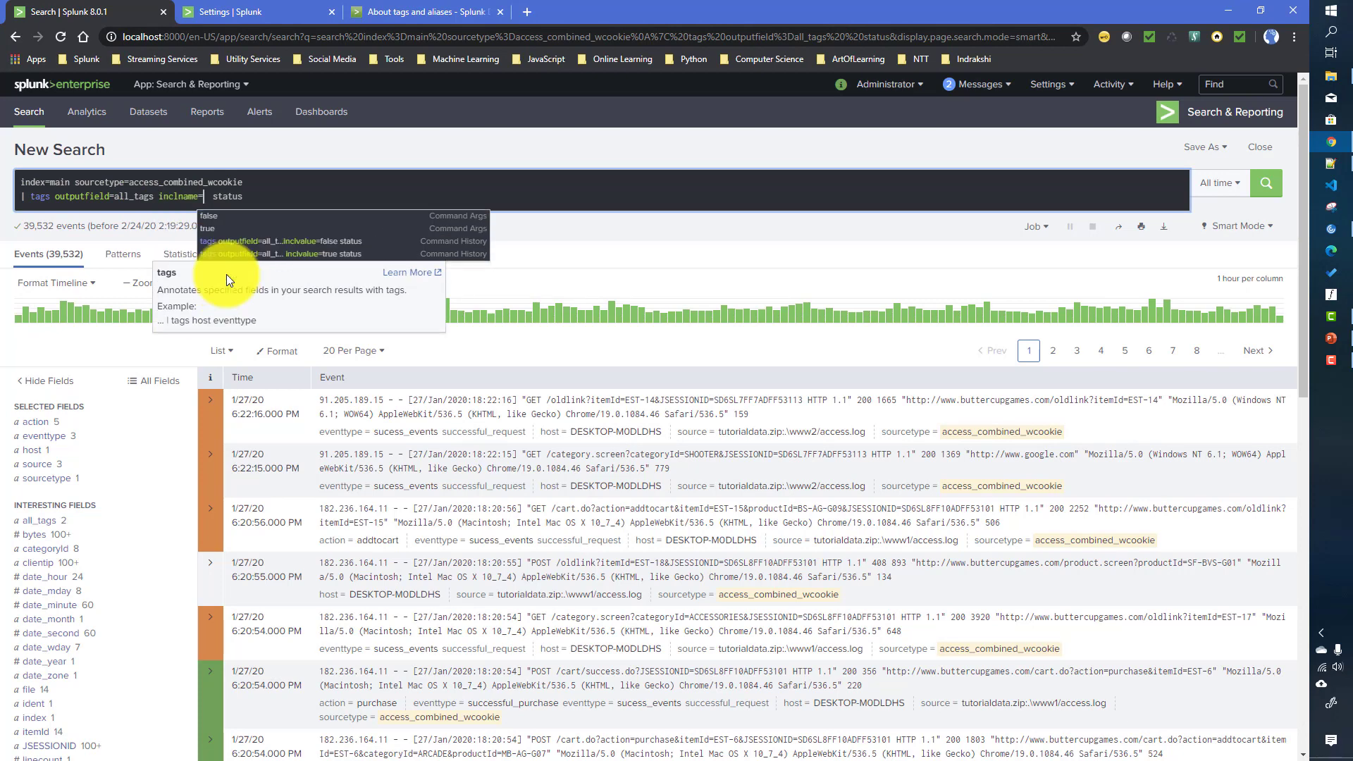
text(tru)
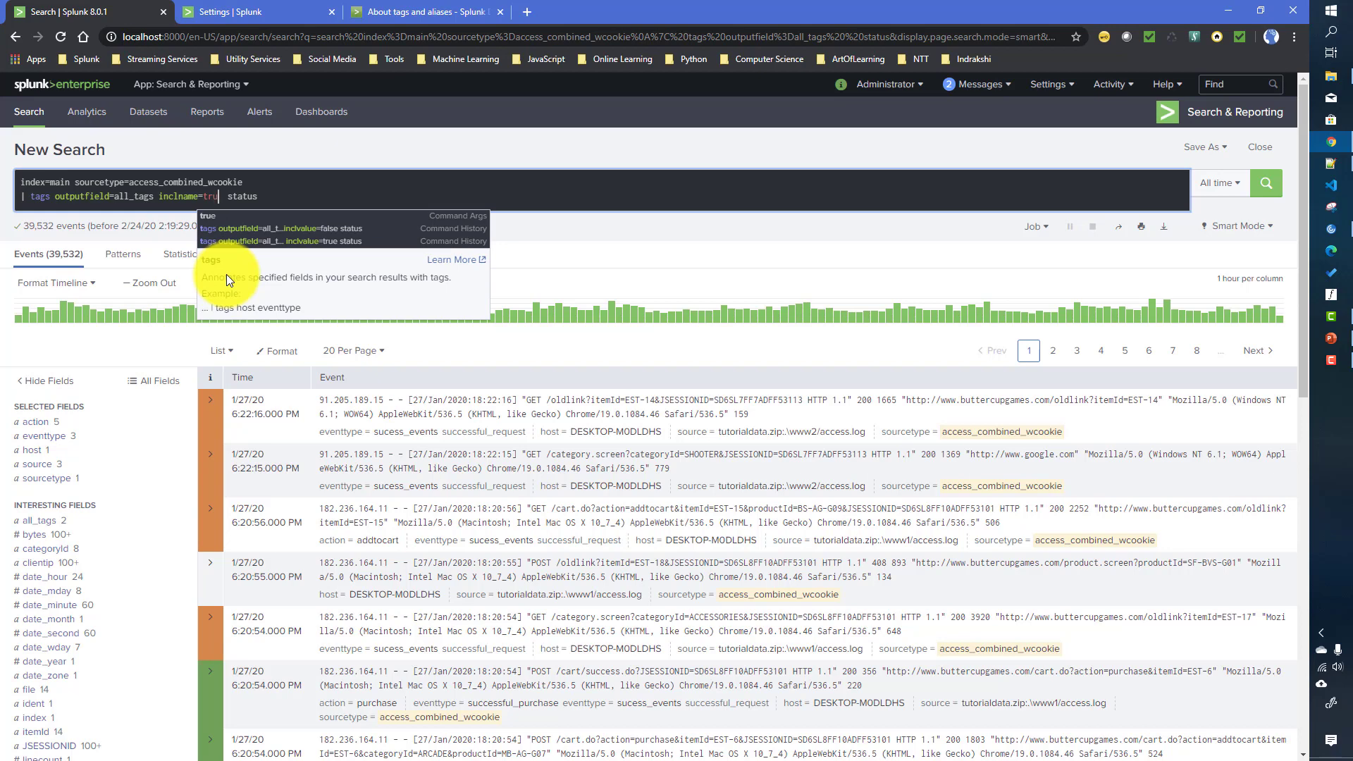
key(Down)
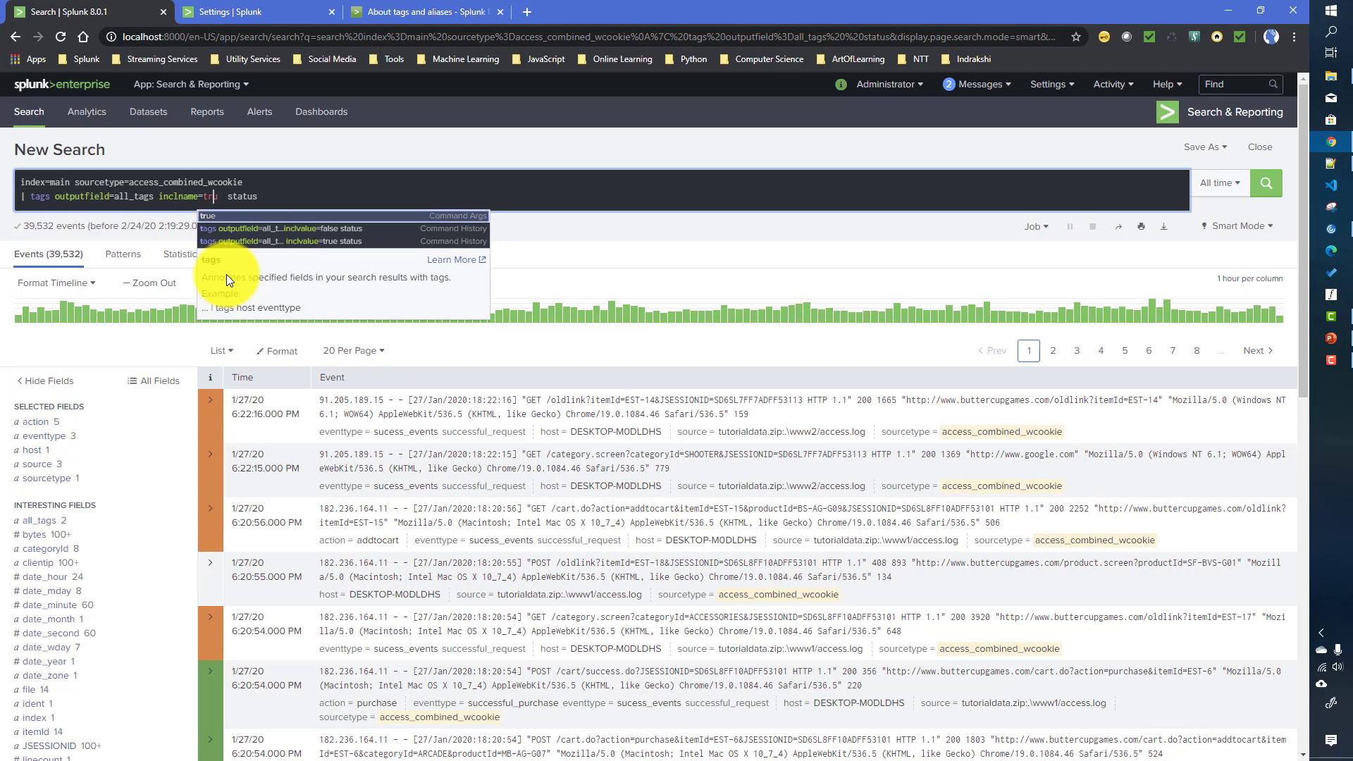
key(Return)
key(Return)
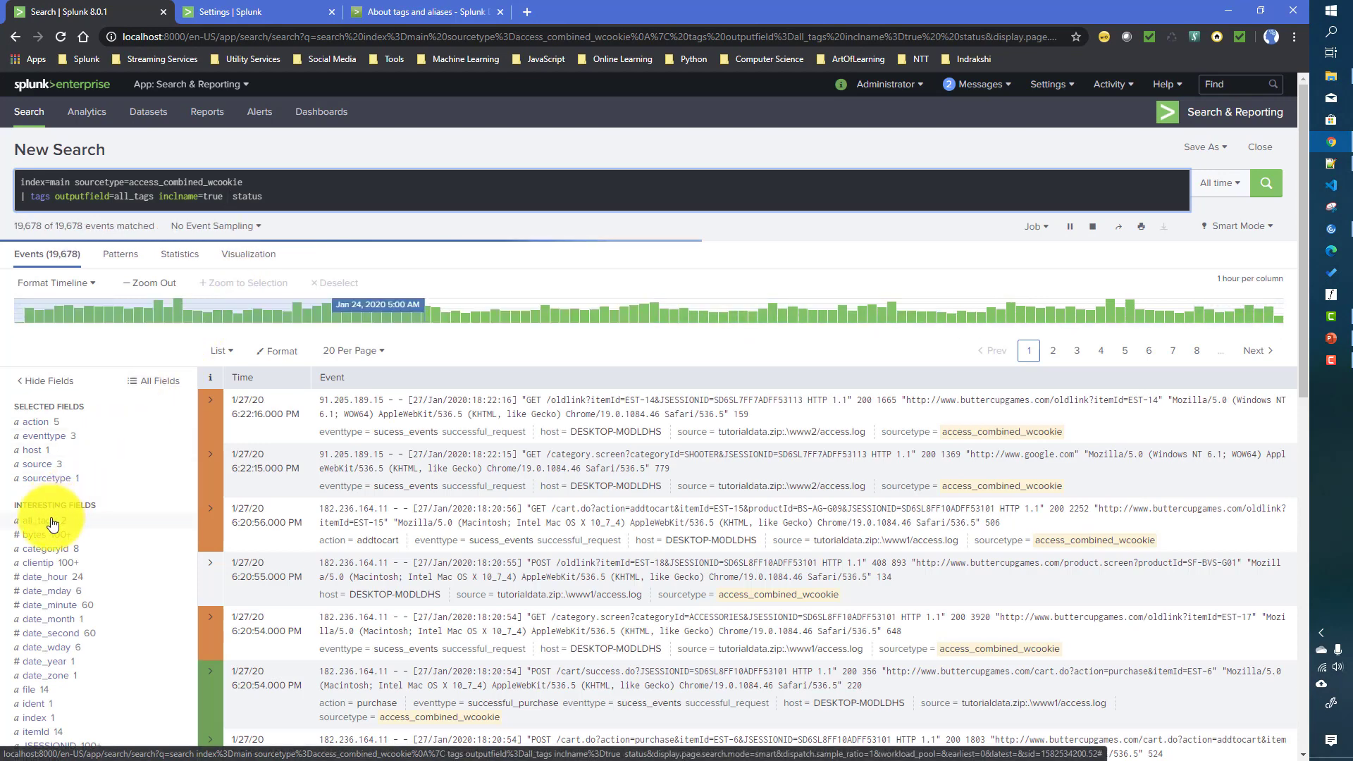
click(51, 521)
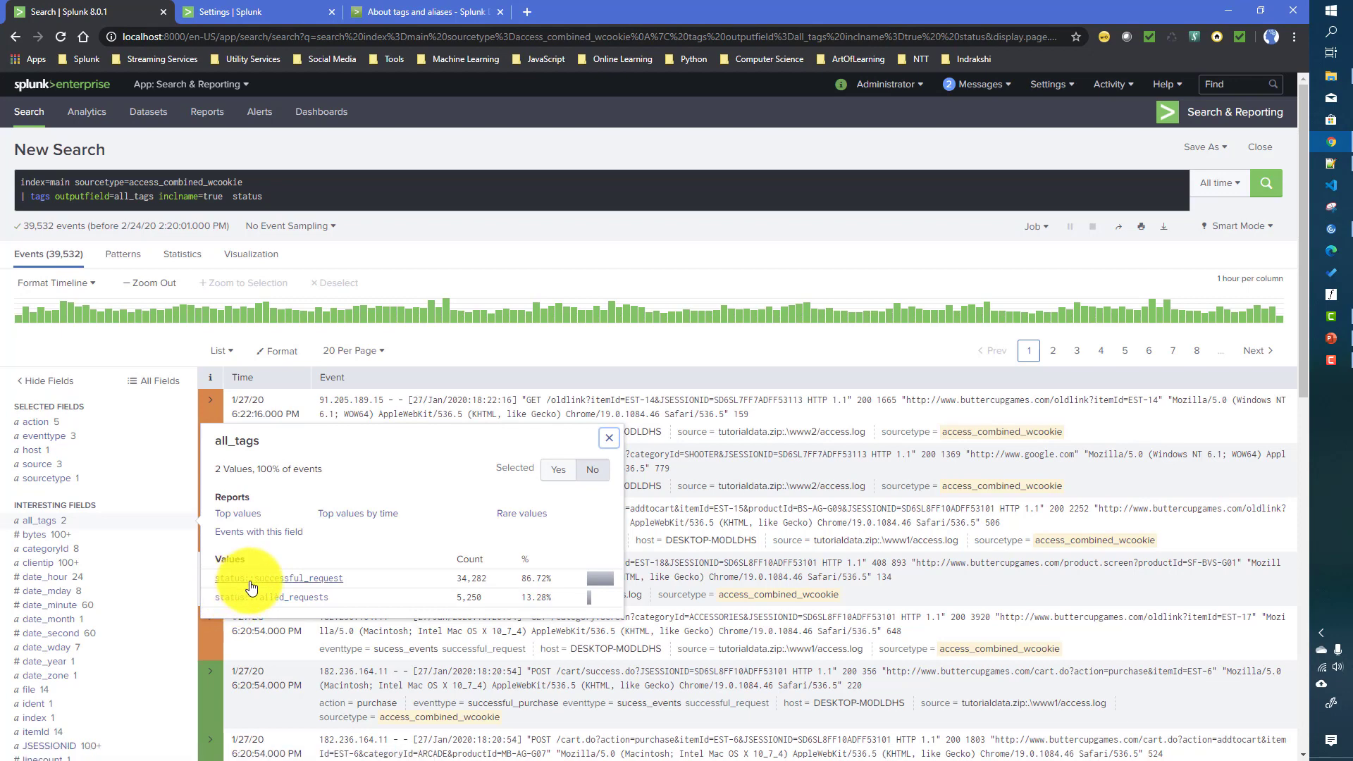
Add inclvalue=true after inclname=true in the tags command, rerun the search, and review the all_tags values
click(228, 196)
text(in)
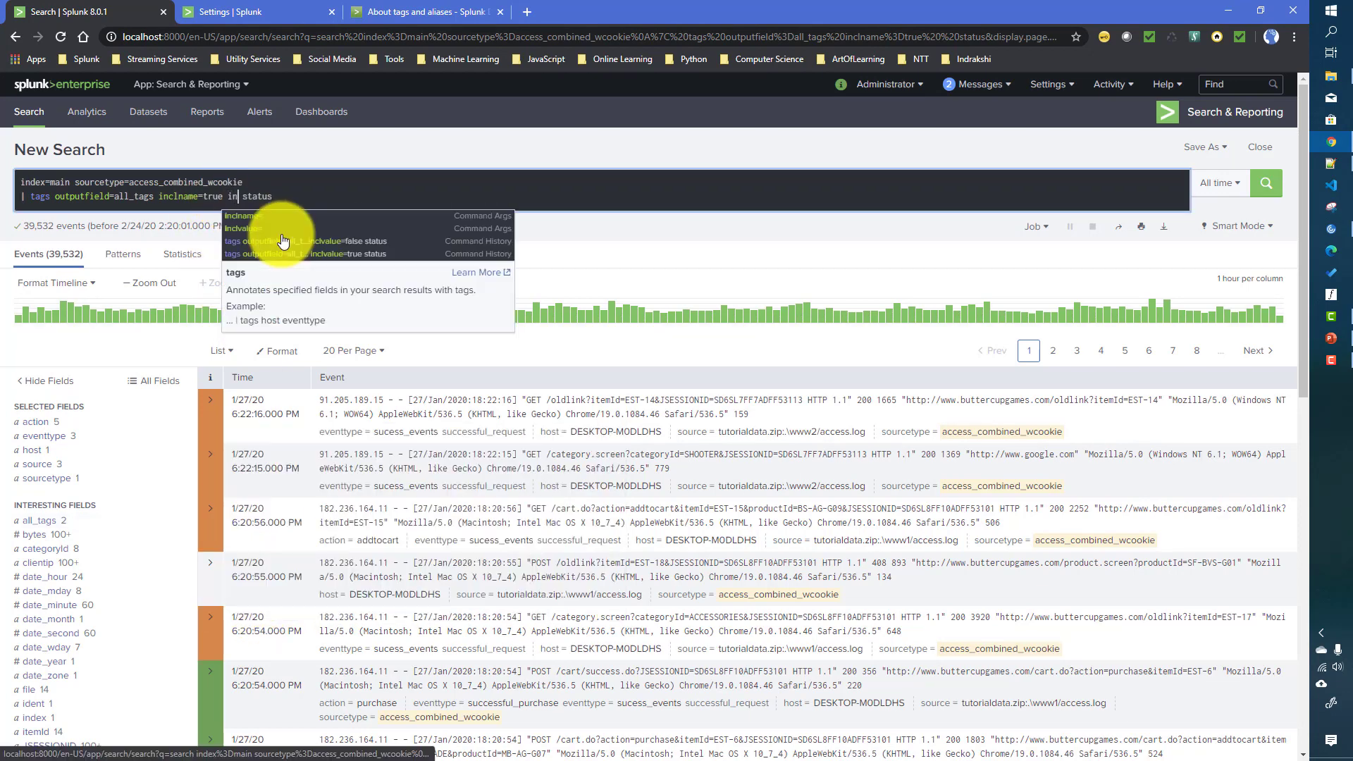
click(283, 233)
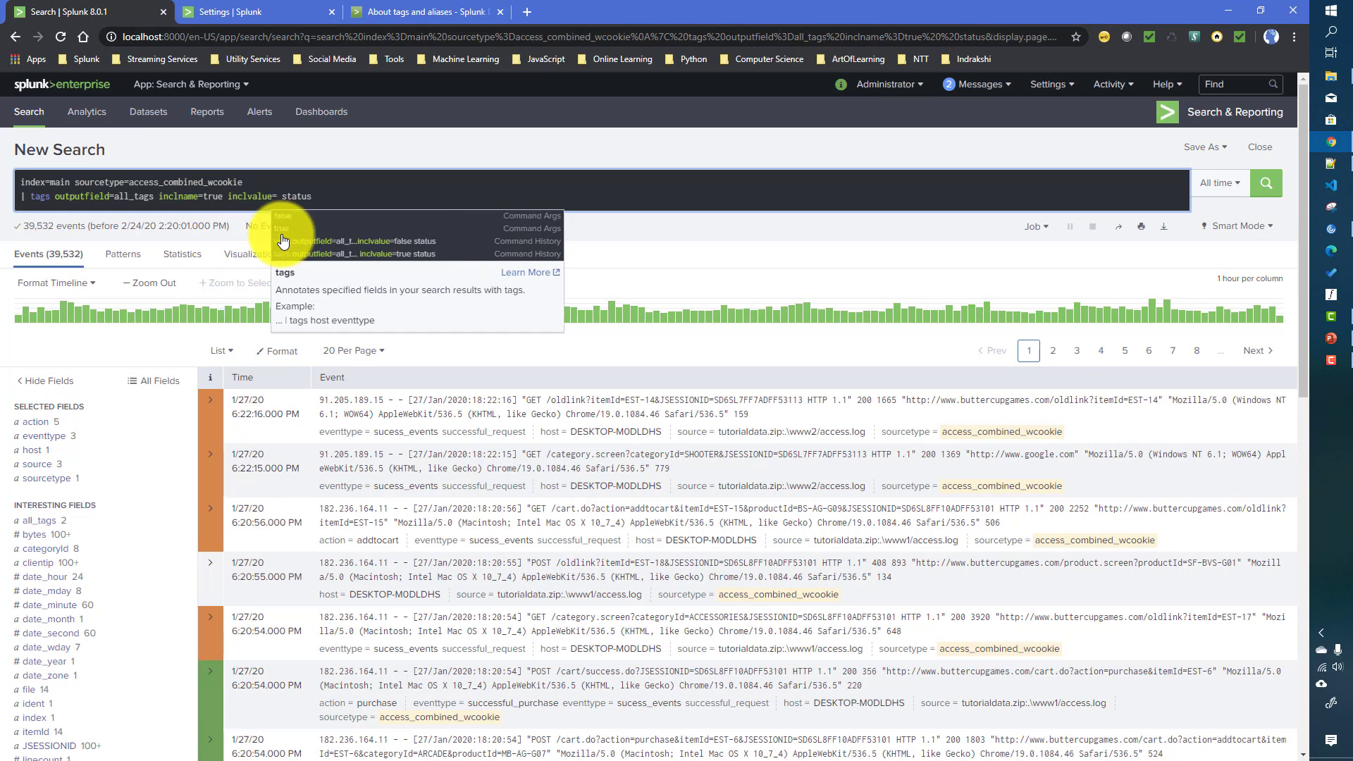
click(283, 232)
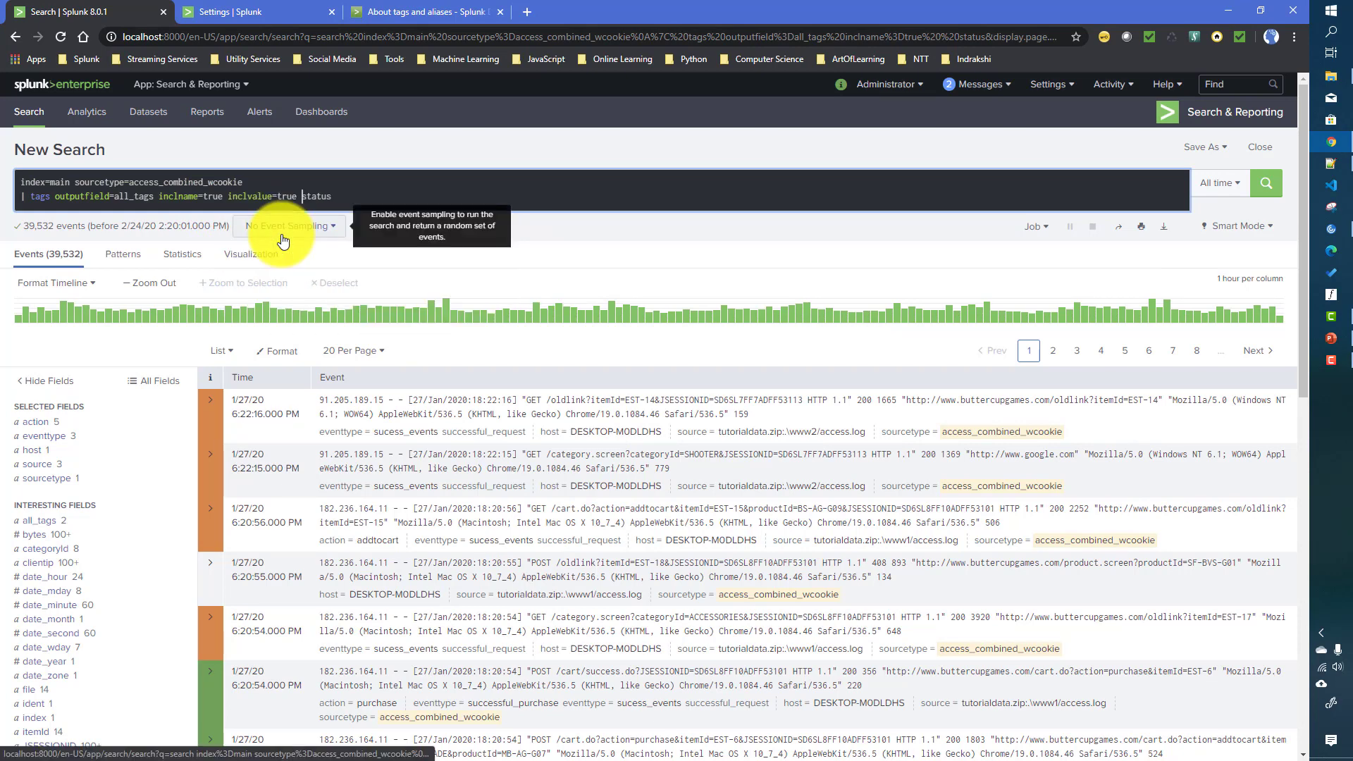
key(Return)
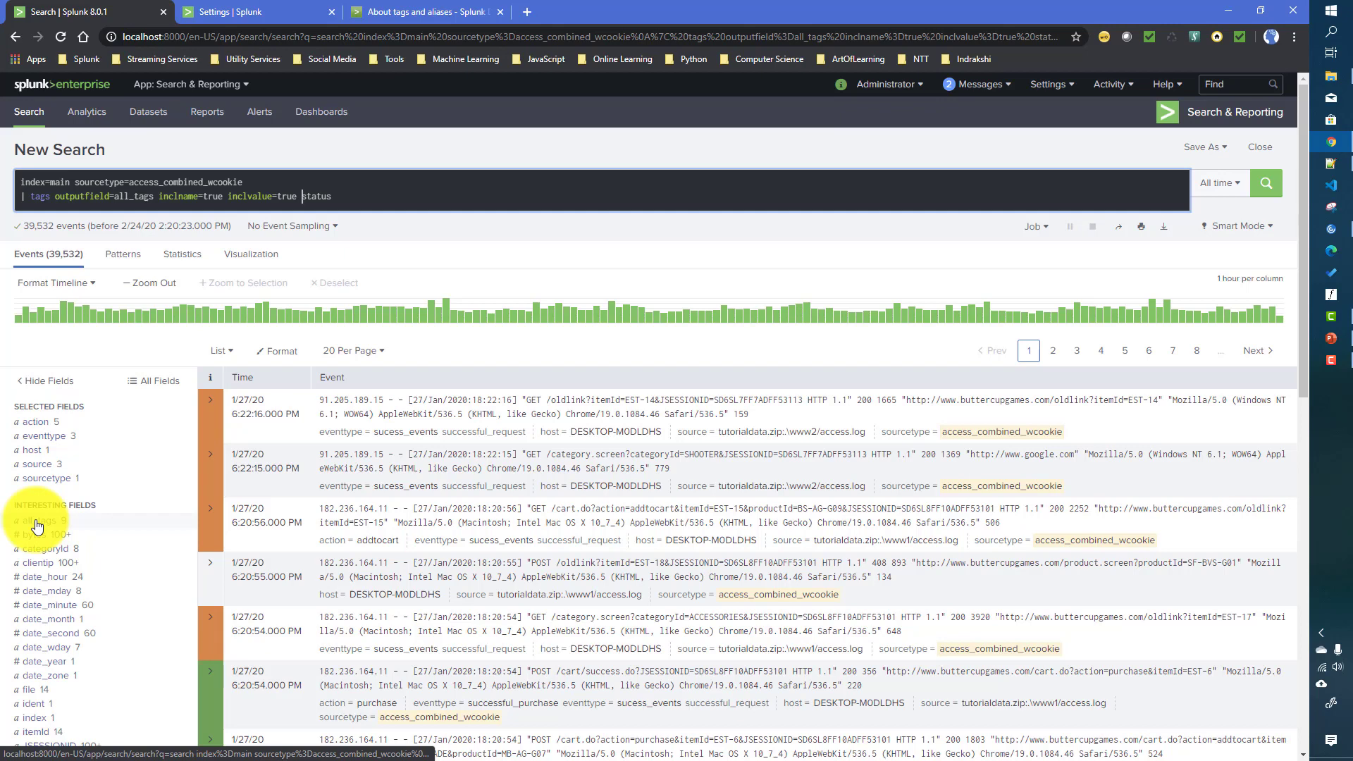
click(38, 521)
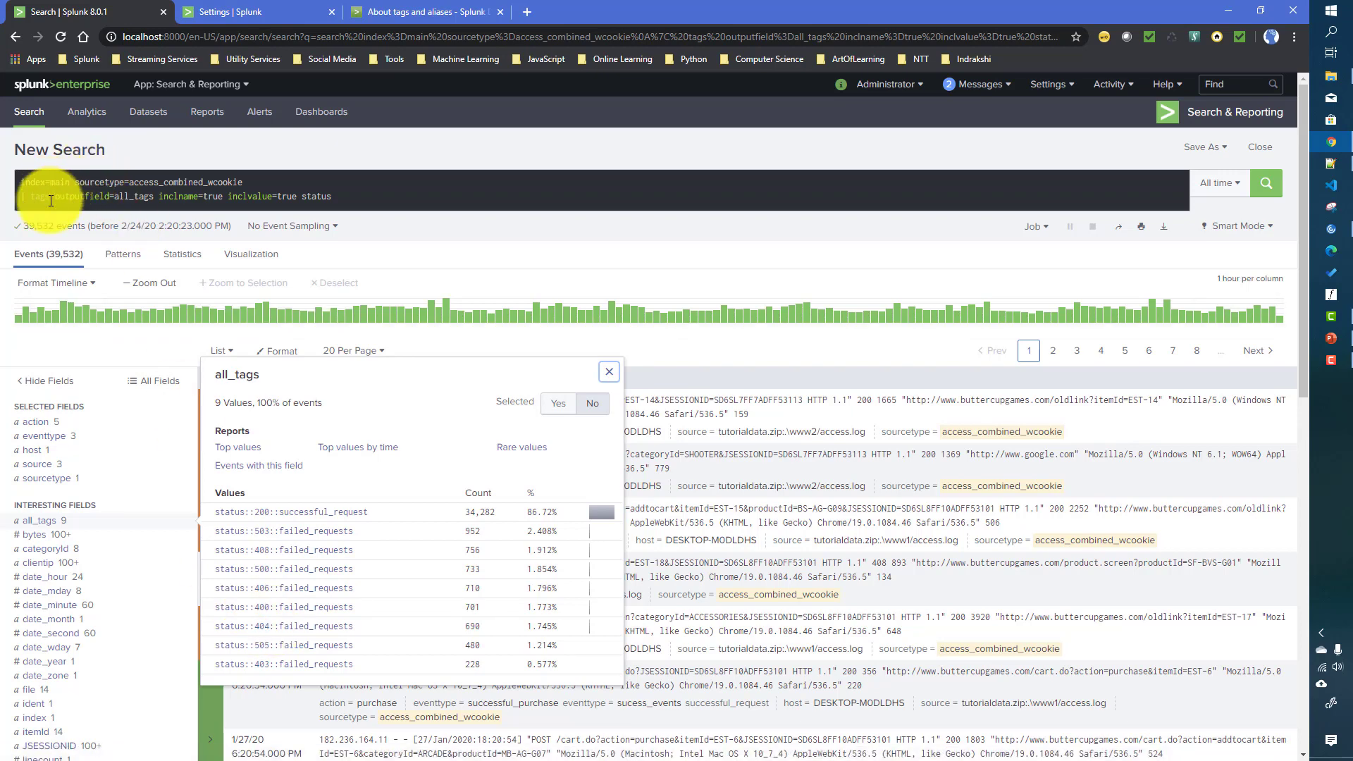
click(345, 191)
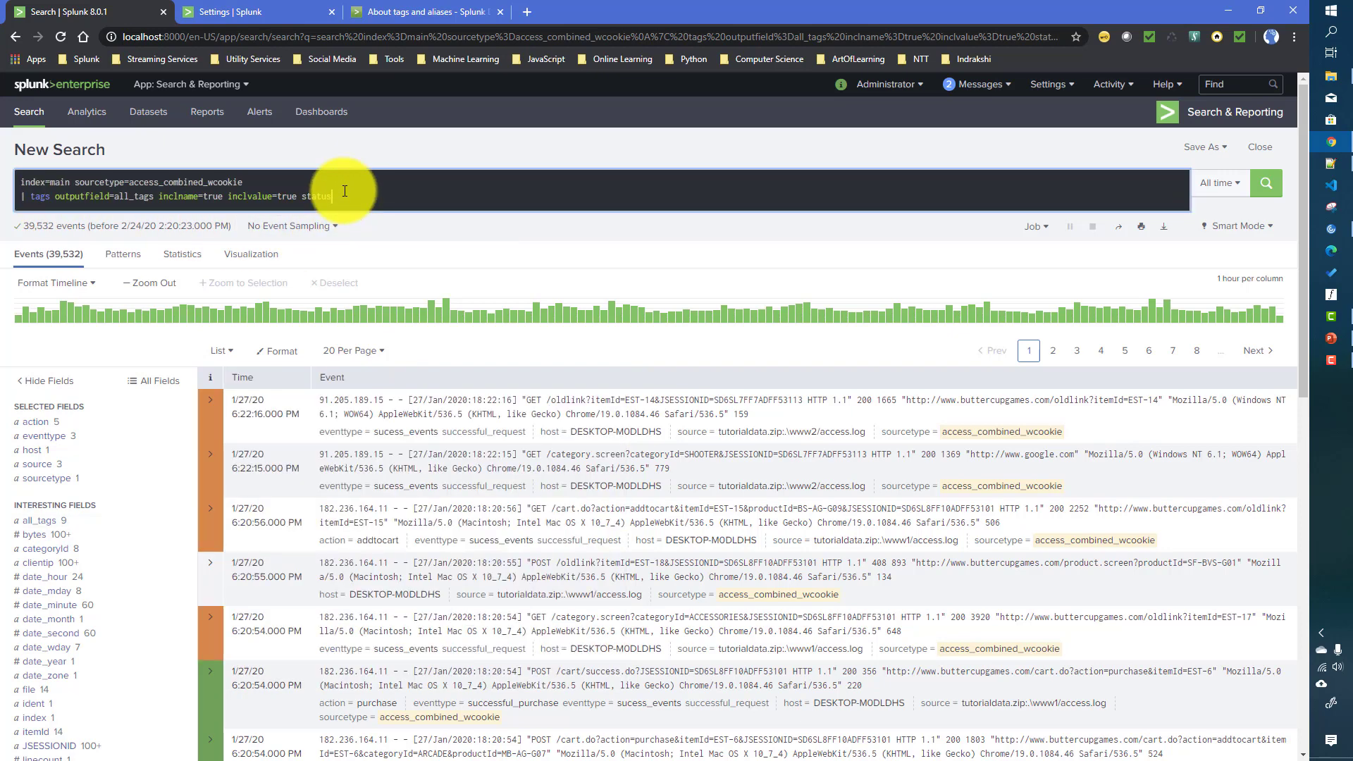